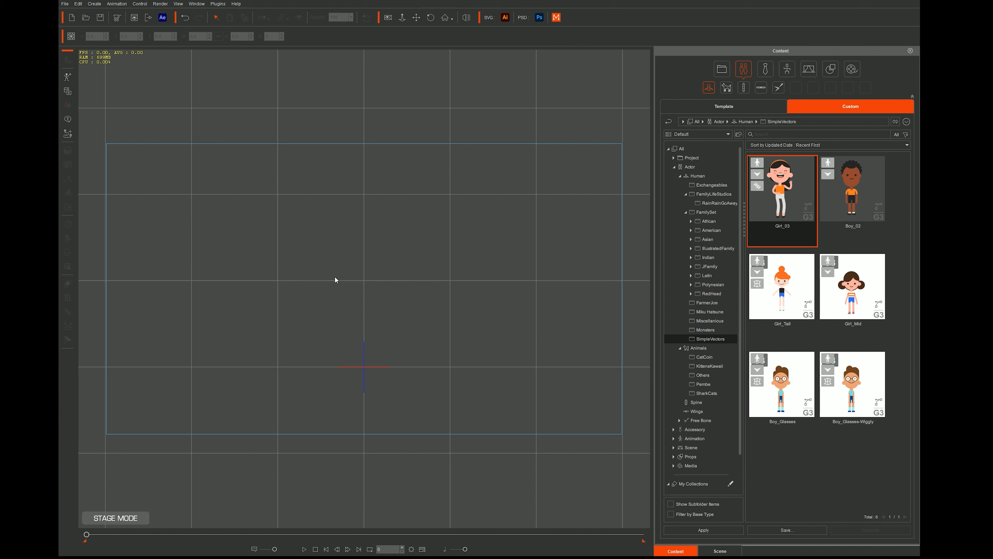
Place the Girl_03 character from the custom SimpleVectors folder on the stage and reset its position to the origin
{"action": "left_click", "coordinate": [724, 108]}
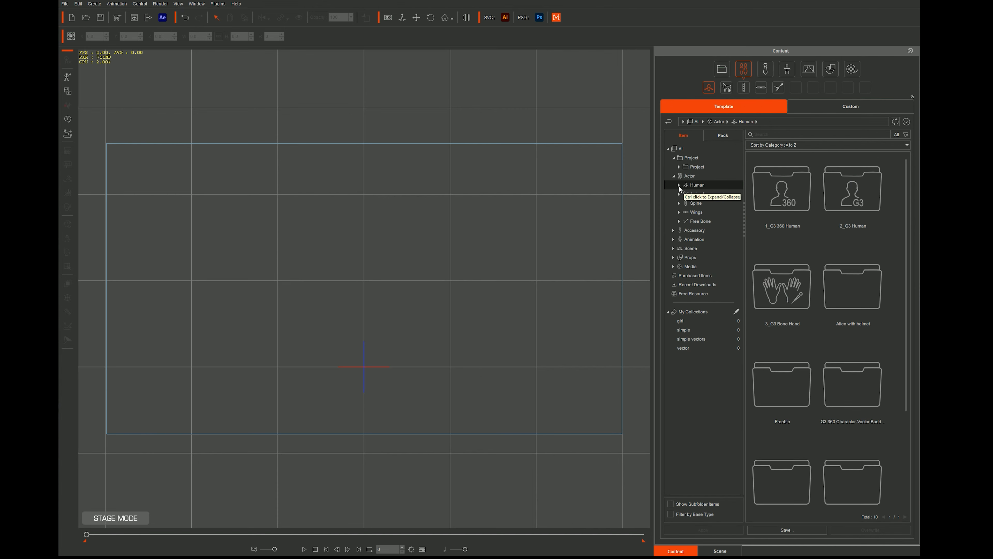
{"action": "left_click", "coordinate": [679, 186]}
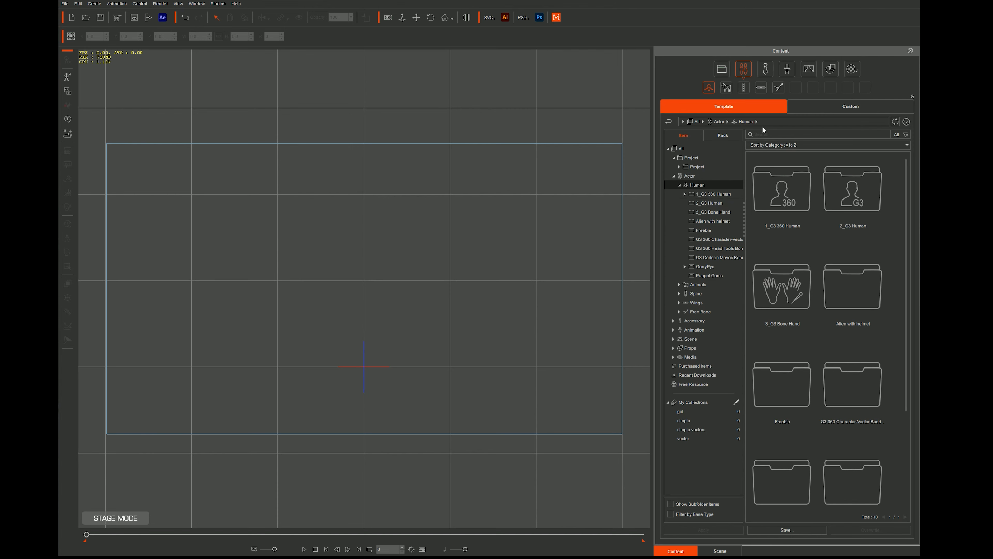
{"action": "left_click", "coordinate": [830, 106]}
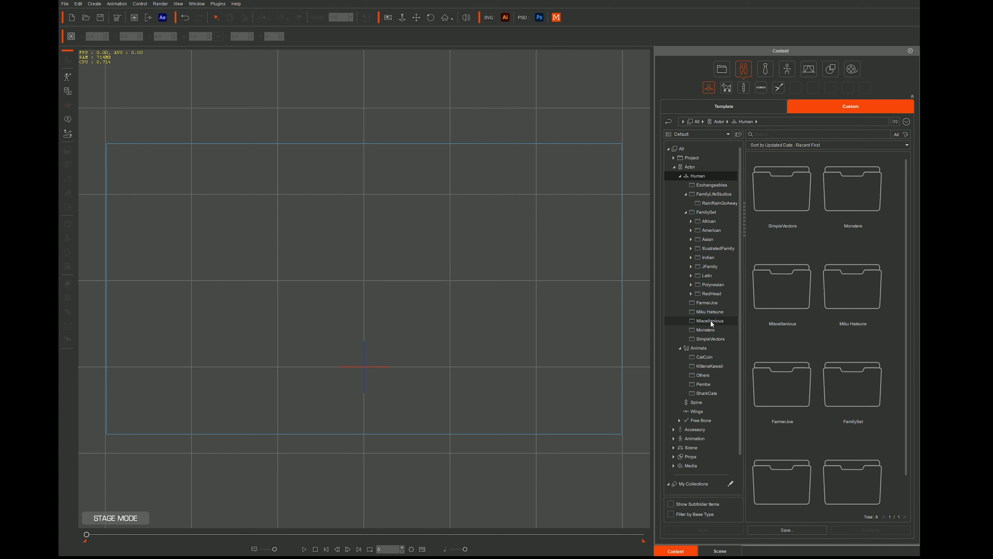
{"action": "left_click", "coordinate": [710, 337]}
{"action": "left_click_drag", "start_coordinate": [780, 202], "coordinate": [362, 328]}
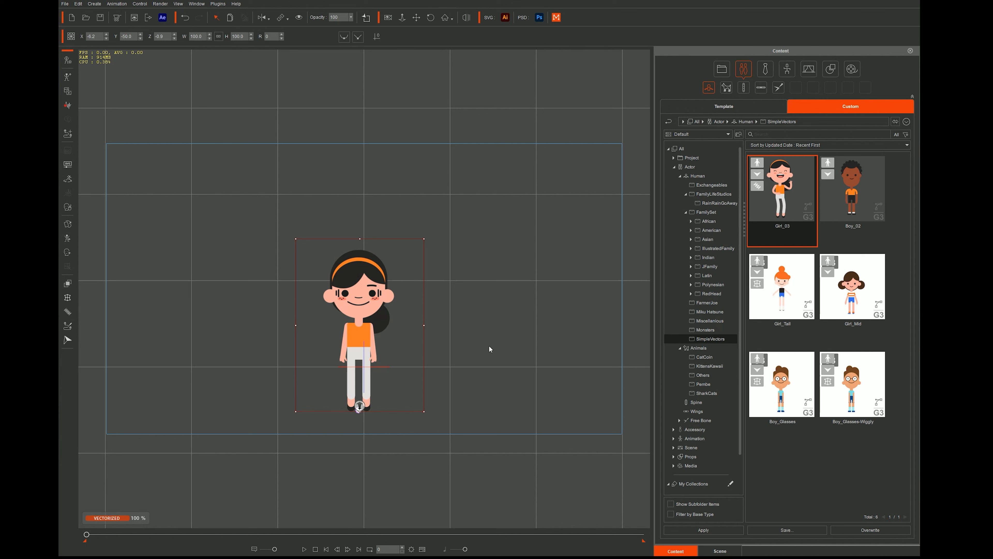
{"action": "left_click", "coordinate": [379, 39]}
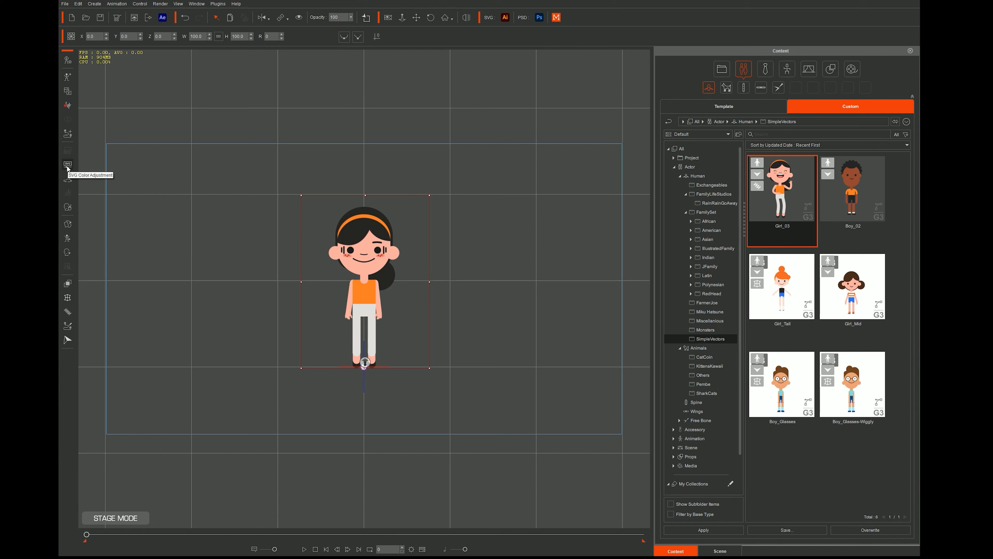
Open the girl character in Composer mode and bring up the SVG Group Editor beside her head
{"action": "left_click", "coordinate": [66, 62]}
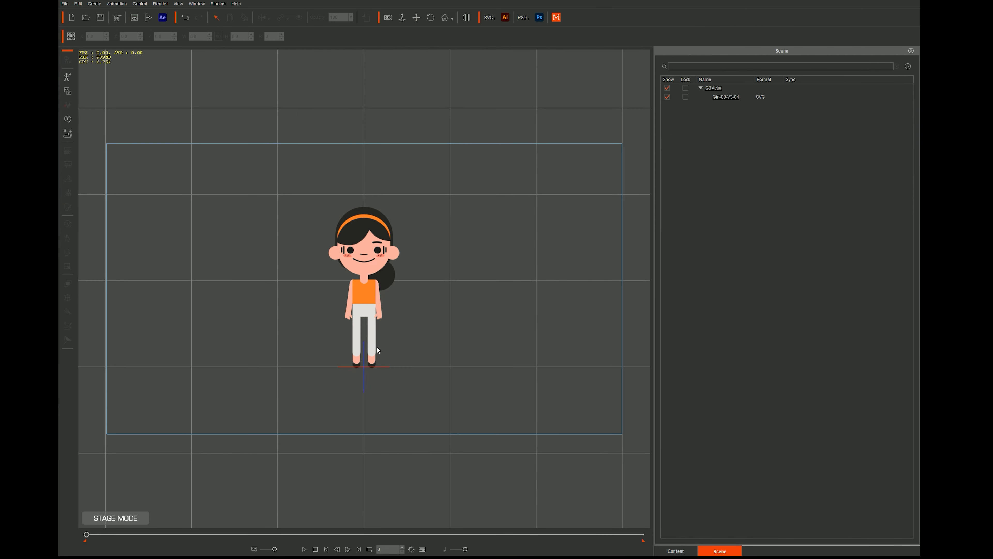
{"action": "left_click", "coordinate": [379, 349]}
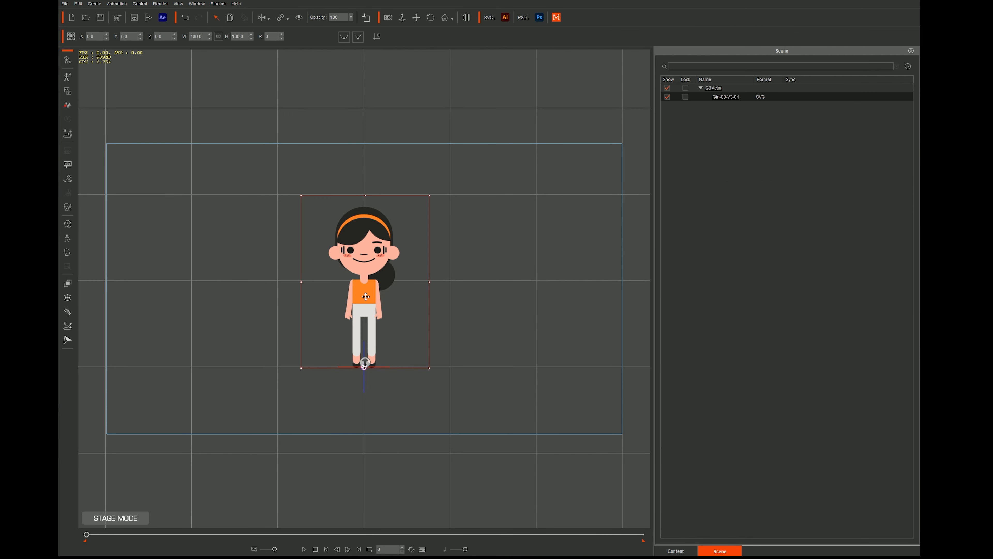
{"action": "left_click", "coordinate": [67, 60]}
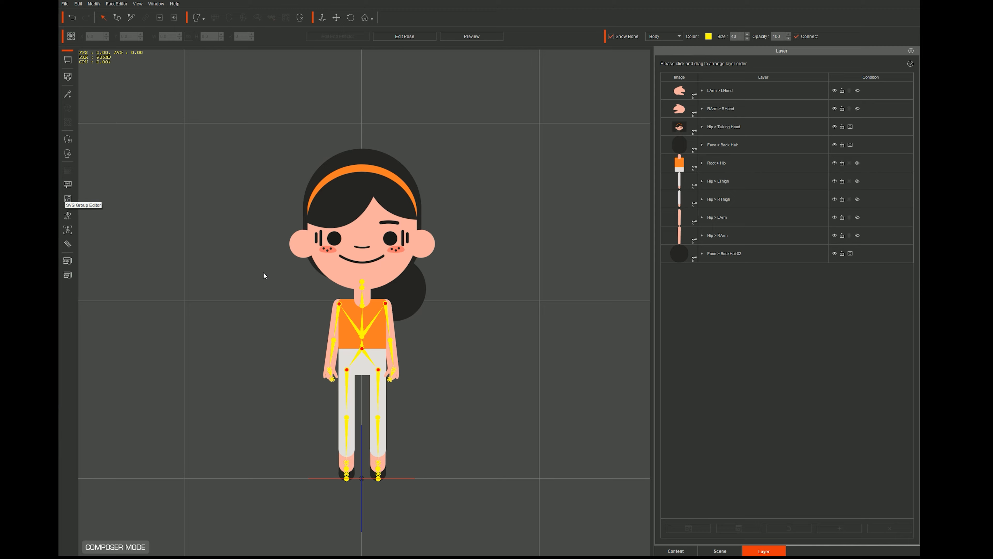
{"action": "left_click", "coordinate": [69, 198]}
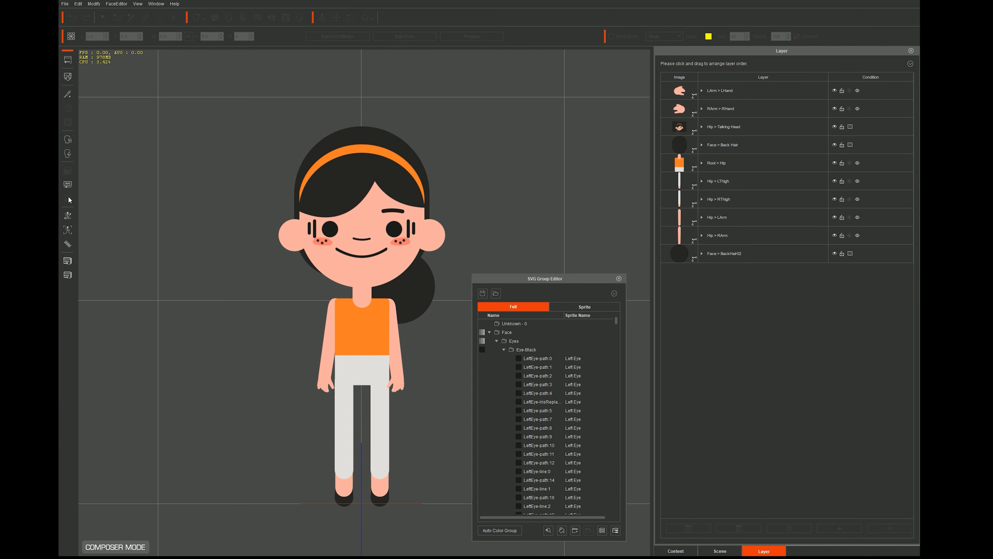
{"action": "left_click_drag", "start_coordinate": [537, 279], "coordinate": [538, 106]}
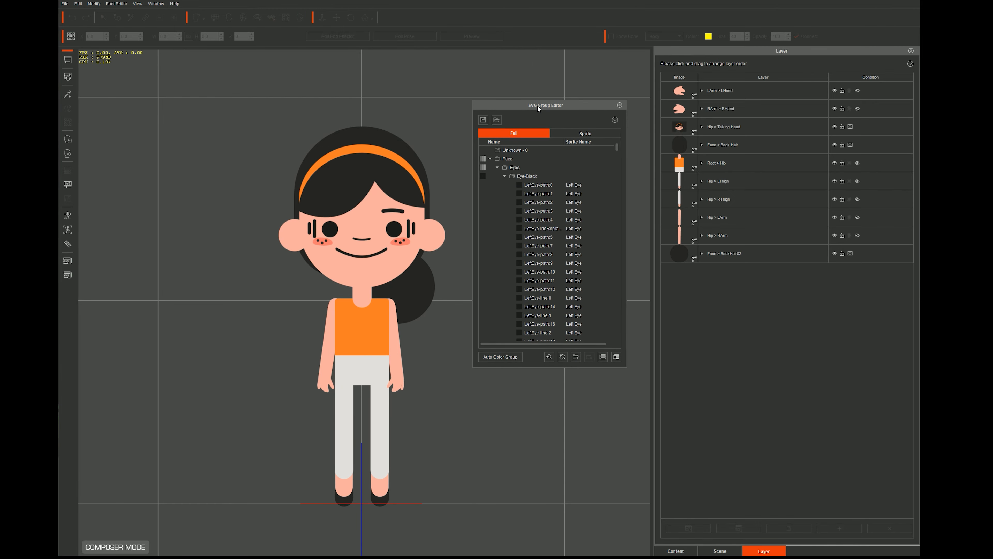
Collapse the Face subgroups in the SVG Group Editor, from Eye-Black and Eye-White through Nose
{"action": "left_click", "coordinate": [504, 176]}
{"action": "left_click", "coordinate": [504, 185]}
{"action": "left_click", "coordinate": [497, 193]}
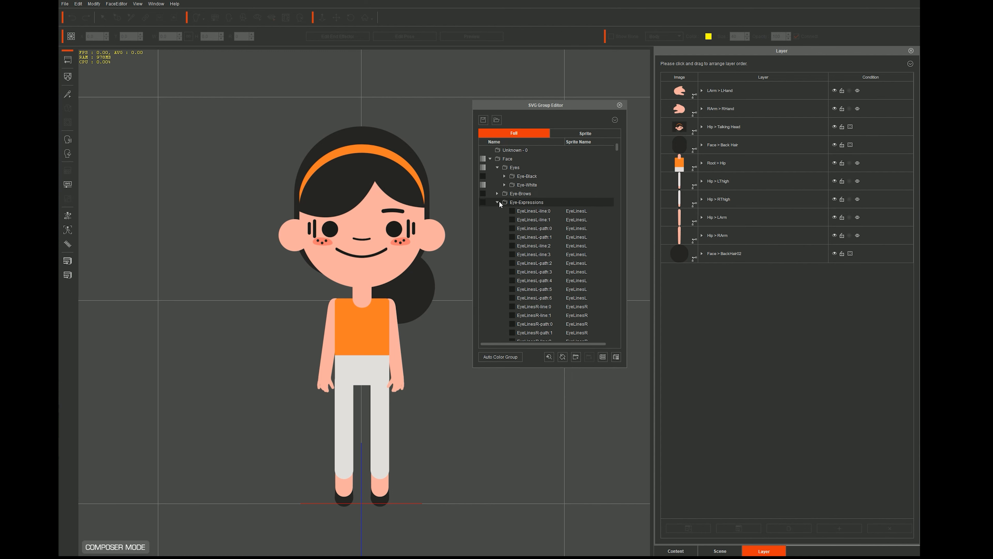
{"action": "left_click", "coordinate": [498, 202]}
{"action": "left_click", "coordinate": [497, 210]}
{"action": "left_click", "coordinate": [497, 219]}
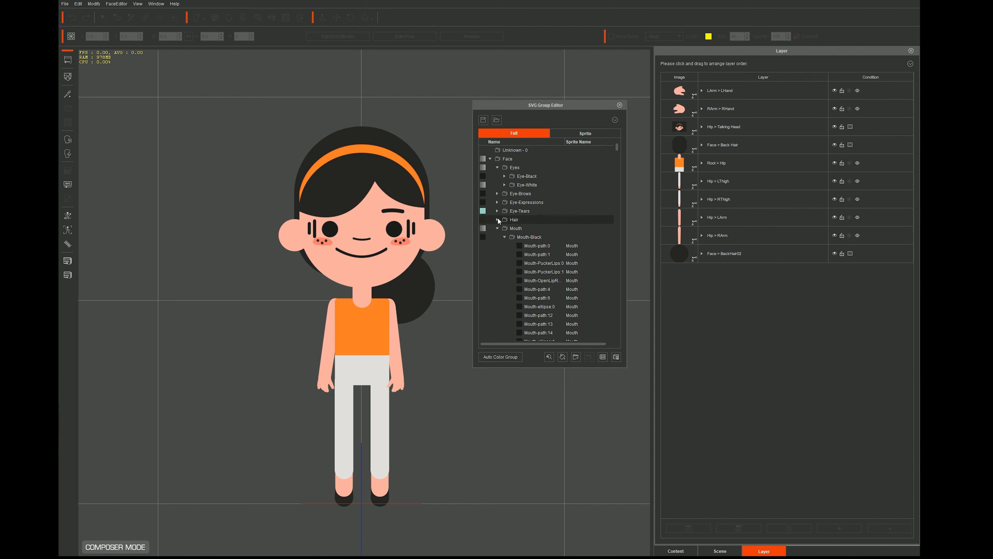
{"action": "left_click", "coordinate": [497, 228]}
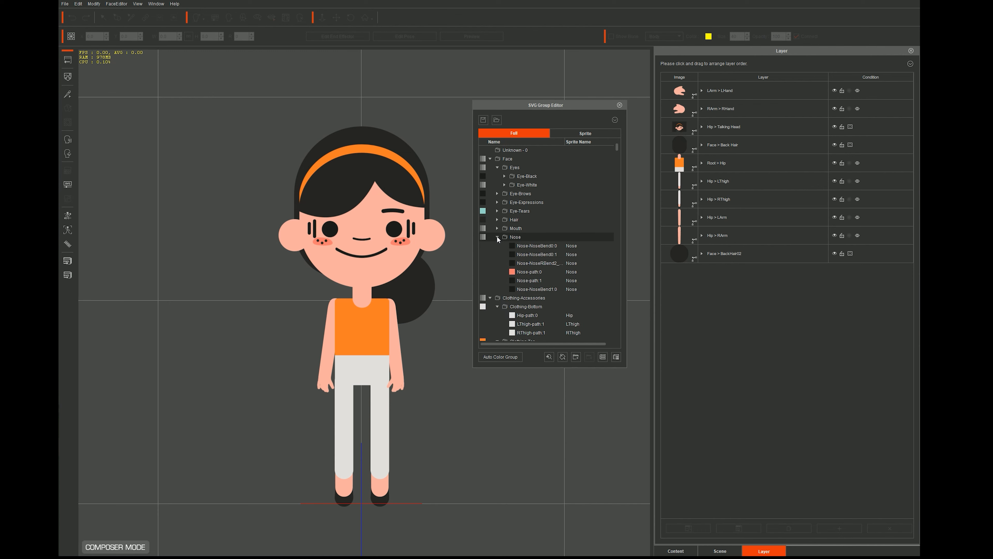
{"action": "left_click", "coordinate": [497, 237]}
Collapse the Clothing-Bottom, Clothing-Top, Earrings, Headband and Shoes groups under Clothing-Accessories
{"action": "left_click", "coordinate": [497, 255]}
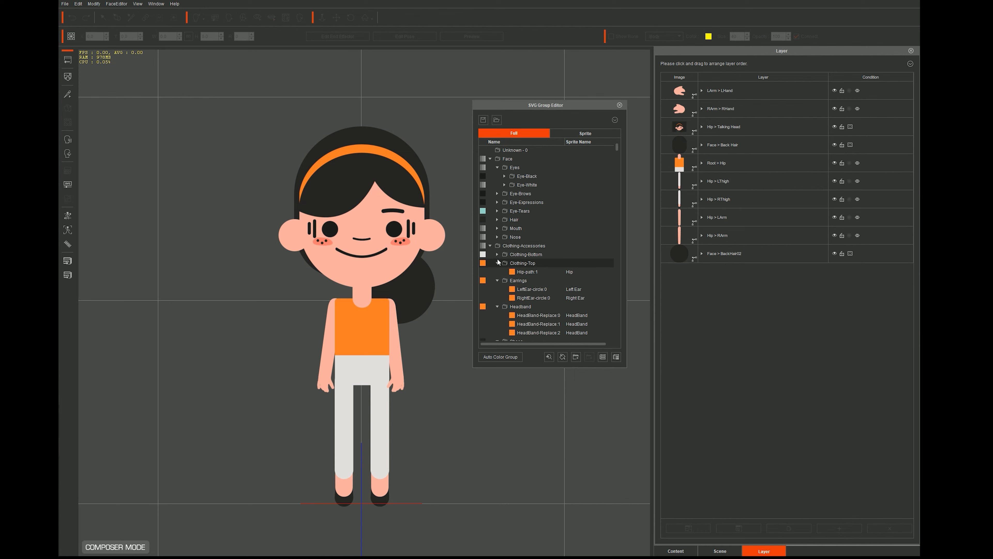
{"action": "left_click", "coordinate": [498, 263]}
{"action": "left_click", "coordinate": [498, 271]}
{"action": "left_click", "coordinate": [497, 280]}
{"action": "left_click", "coordinate": [497, 289]}
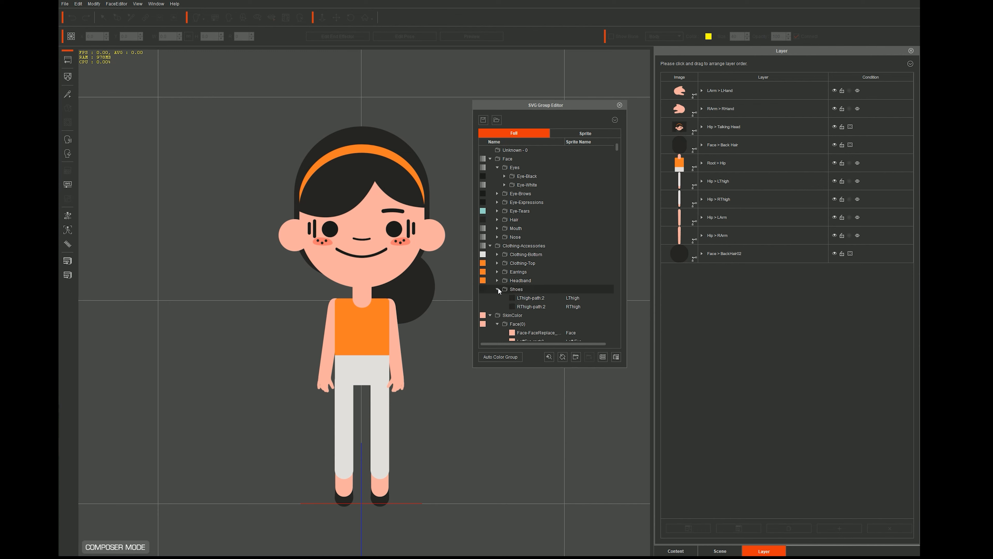
Collapse the Face(0), Left-Arm and Right-Arm groups under SkinColor
{"action": "left_click", "coordinate": [497, 306]}
{"action": "left_click", "coordinate": [497, 315]}
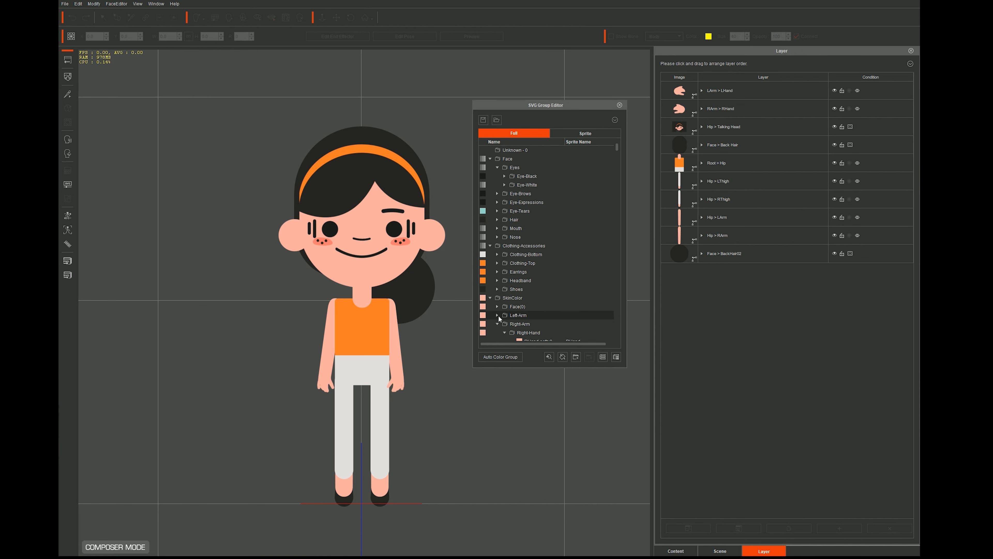
{"action": "left_click", "coordinate": [499, 324]}
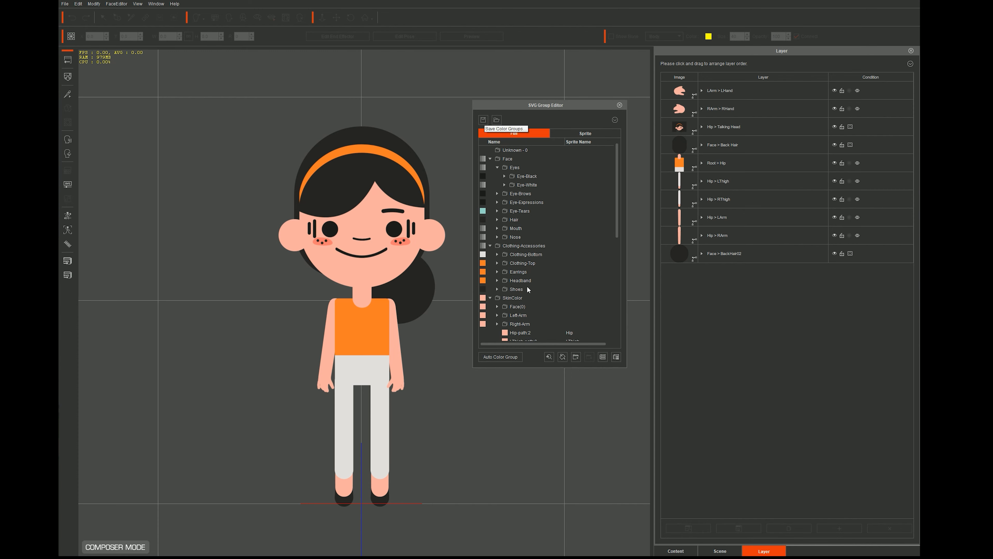
Collapse all top-level colour groups, including Face, Clothing-Accessories, SkinColor, Null(0) and Cheek-Blush
{"action": "scroll", "coordinate": [509, 274], "scroll_direction": "down", "scroll_amount": 4}
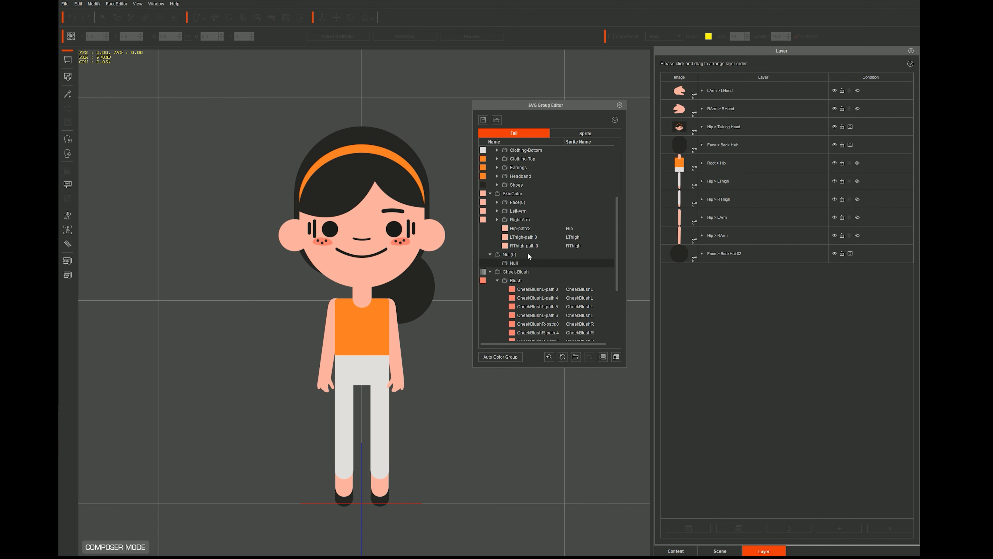
{"action": "left_click", "coordinate": [490, 271]}
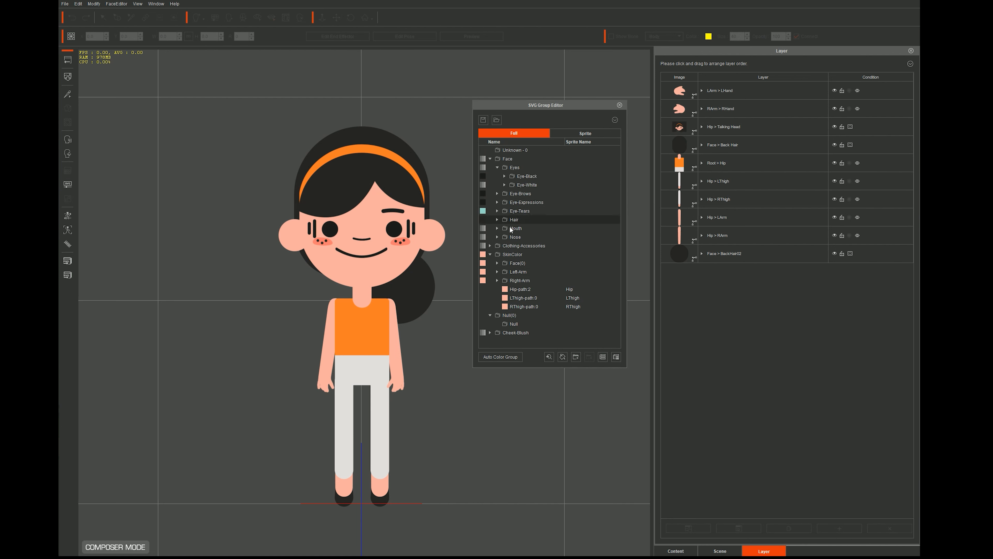
{"action": "left_click", "coordinate": [490, 158]}
{"action": "left_click", "coordinate": [490, 176]}
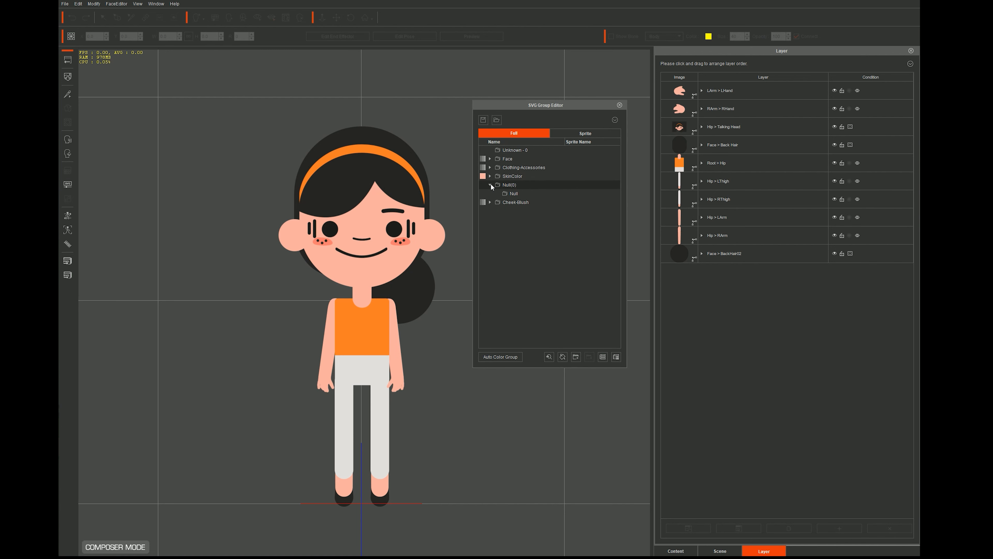
{"action": "left_click", "coordinate": [490, 184]}
Highlight the Face, Eyes and Eye-White groups on the character and examine the paths inside Eye-White and Eye-Black
{"action": "double_click", "coordinate": [508, 160]}
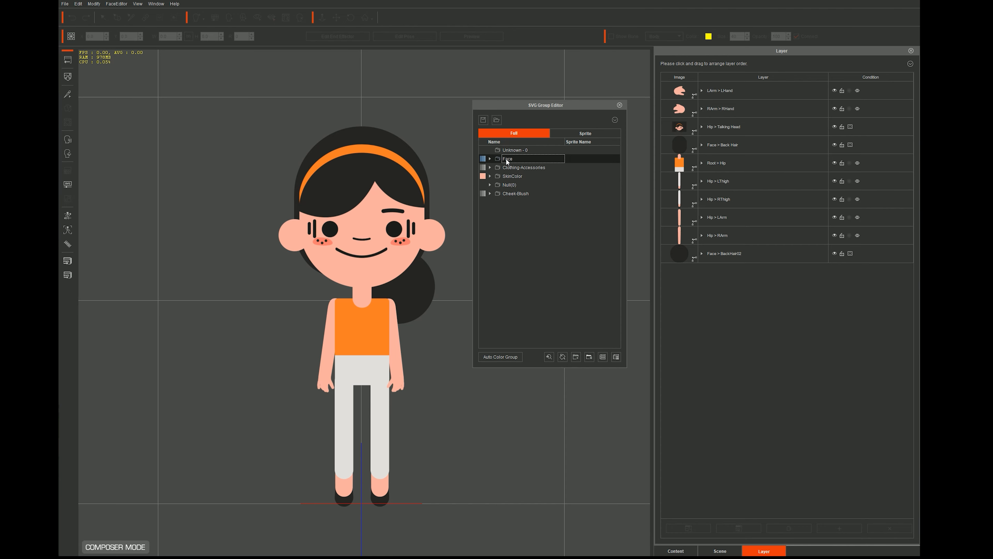
{"action": "left_click", "coordinate": [490, 159]}
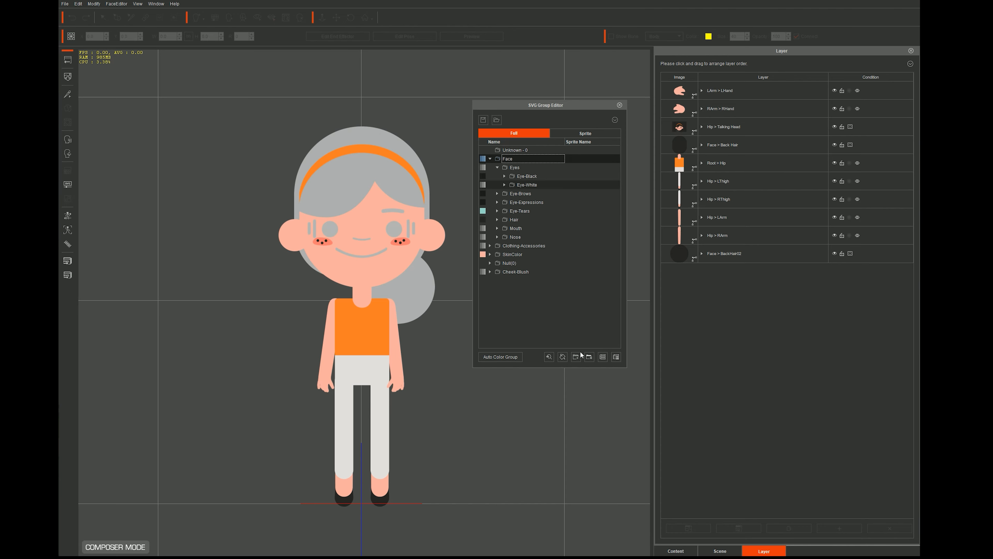
{"action": "left_click", "coordinate": [515, 169]}
{"action": "double_click", "coordinate": [515, 168]}
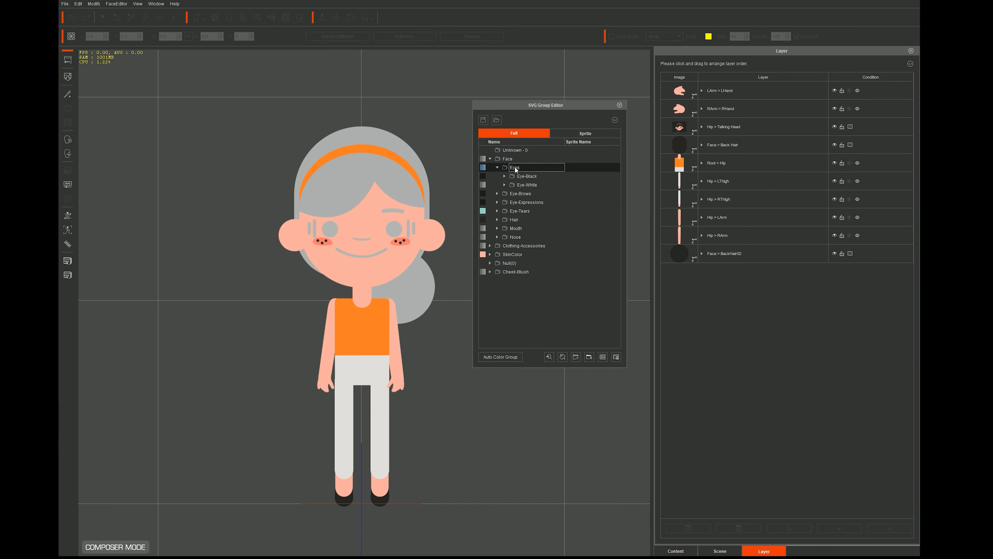
{"action": "left_click", "coordinate": [526, 184]}
{"action": "double_click", "coordinate": [527, 185]}
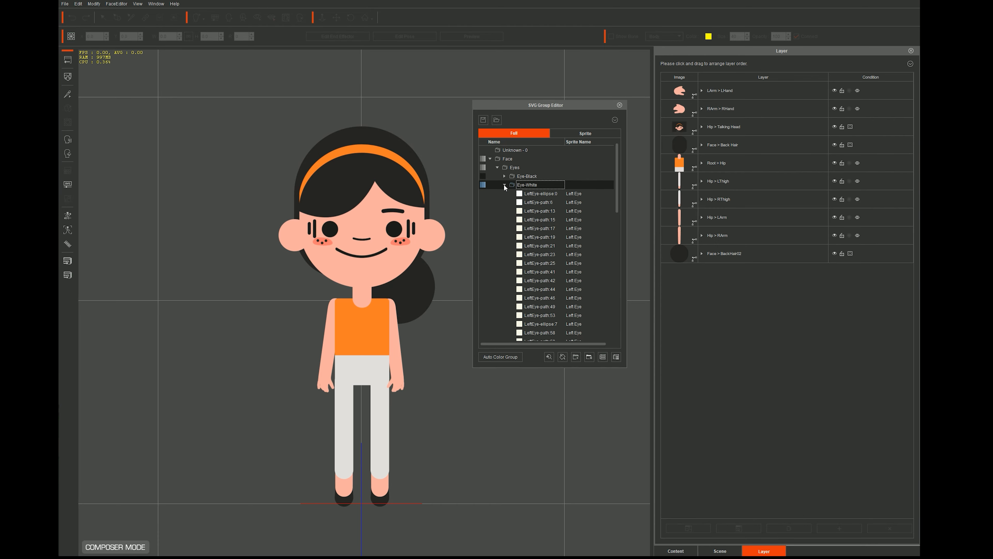
{"action": "left_click", "coordinate": [504, 185]}
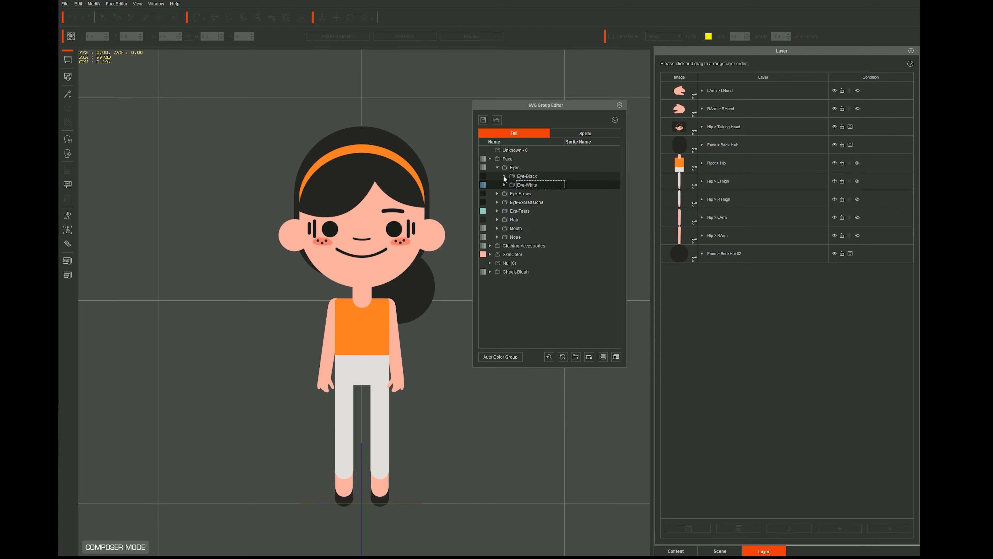
{"action": "left_click", "coordinate": [505, 176]}
{"action": "left_click", "coordinate": [505, 176]}
Collapse the Eyes group and examine the contents of the Eye-Brows, Eye-Expressions and Eye-Tears groups
{"action": "left_click", "coordinate": [497, 167]}
{"action": "left_click", "coordinate": [497, 177]}
{"action": "left_click", "coordinate": [497, 176]}
{"action": "left_click", "coordinate": [497, 185]}
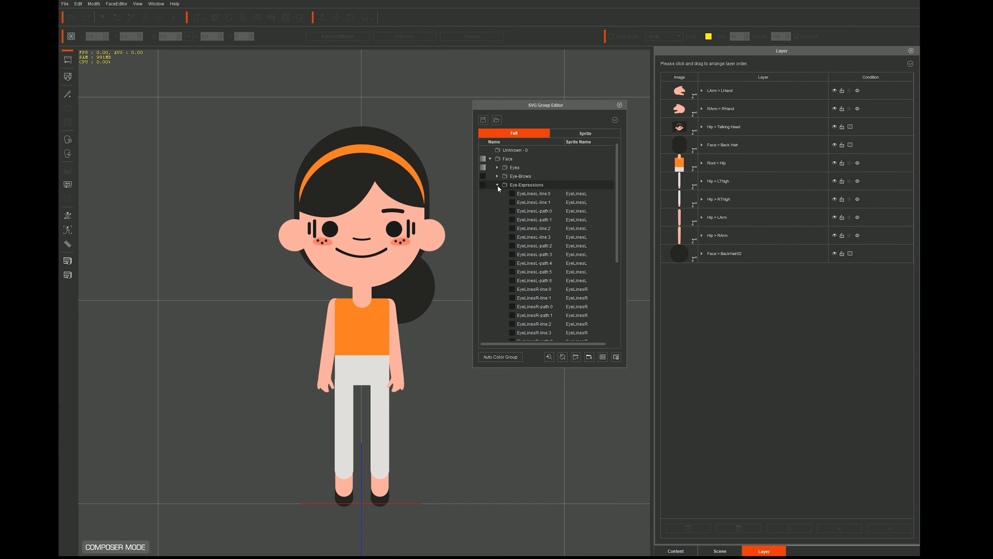
{"action": "scroll", "coordinate": [543, 228], "scroll_direction": "down", "scroll_amount": 4}
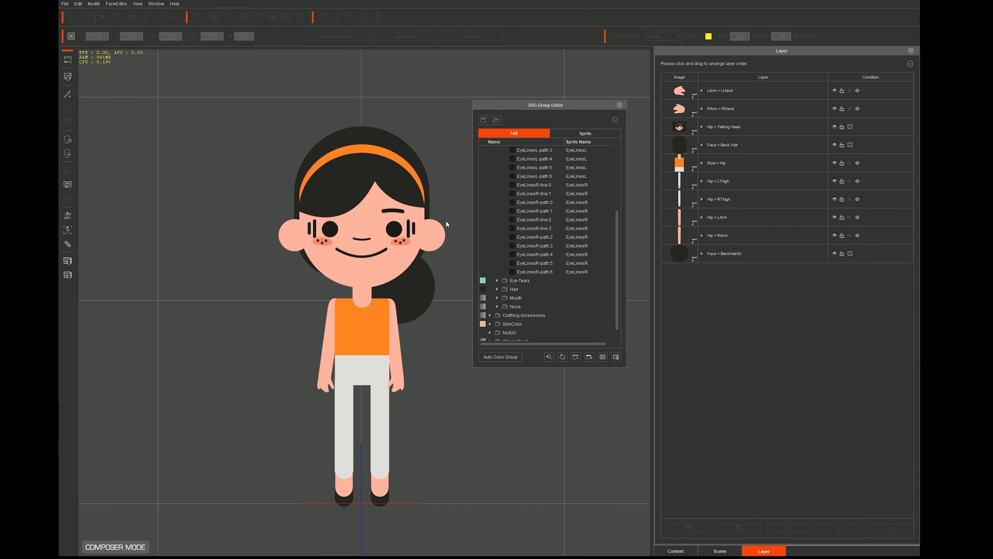
{"action": "scroll", "coordinate": [529, 219], "scroll_direction": "up", "scroll_amount": 4}
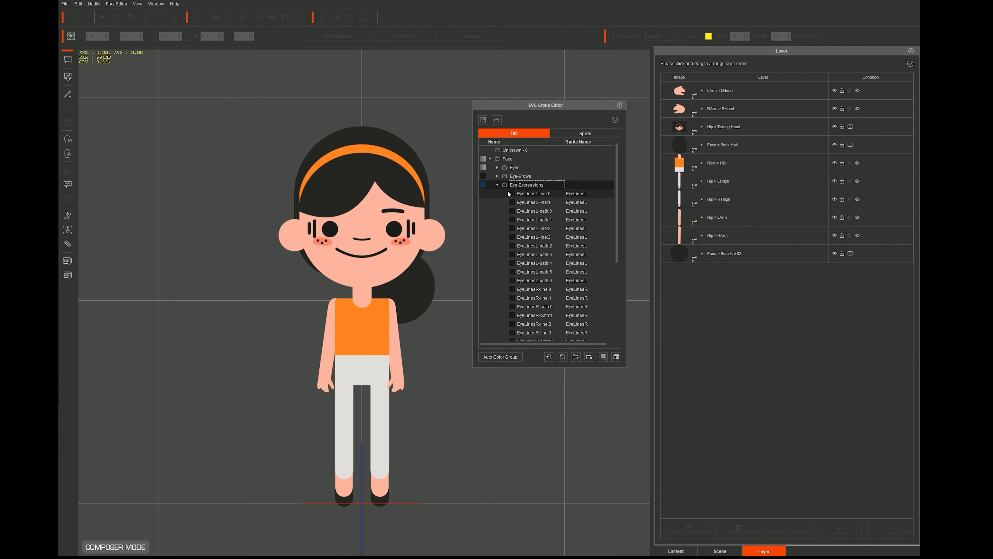
{"action": "left_click", "coordinate": [497, 184]}
{"action": "left_click", "coordinate": [497, 193]}
{"action": "left_click", "coordinate": [497, 193]}
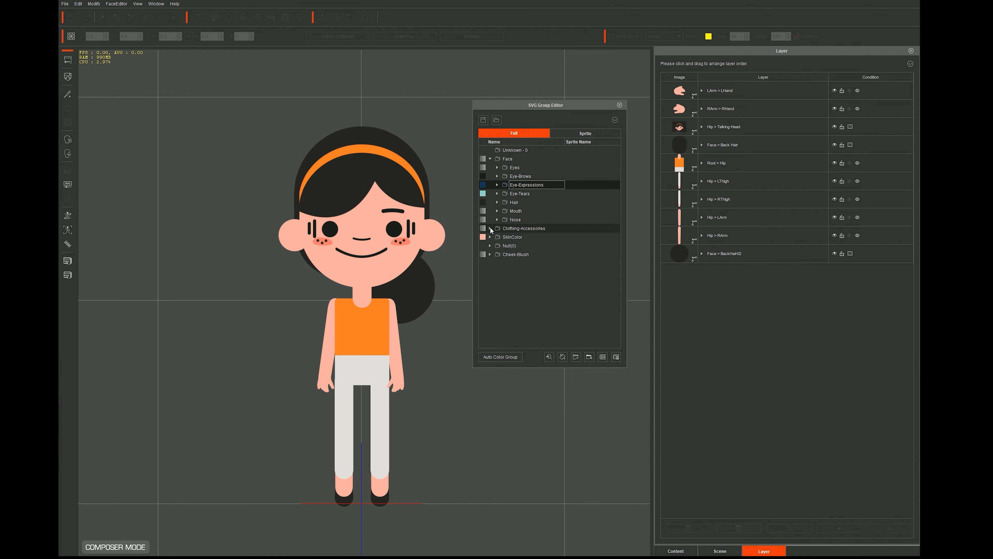
Expand Clothing-Accessories and highlight its Clothing-Bottom, Clothing-Top, Earrings, Headband and Shoes groups on the character
{"action": "left_click", "coordinate": [512, 237]}
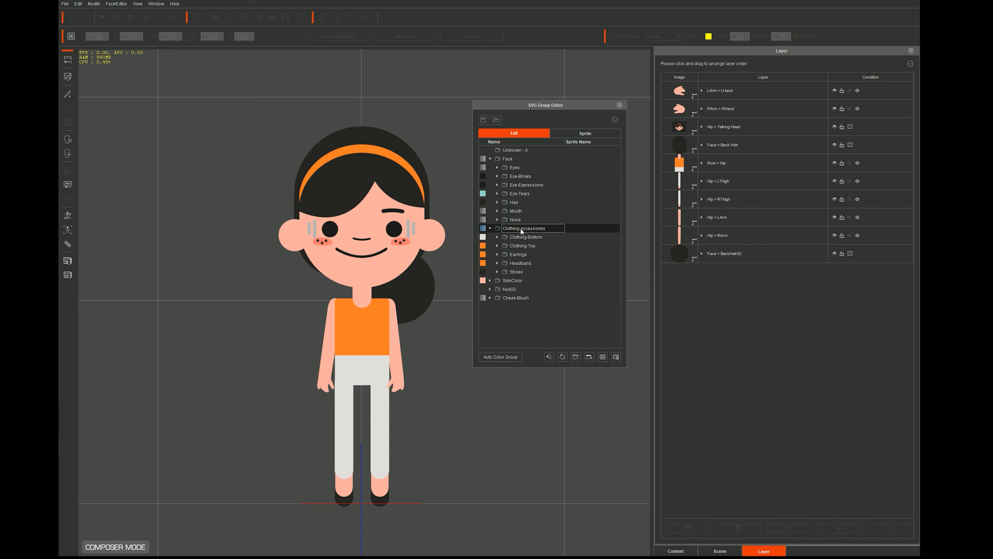
{"action": "left_click", "coordinate": [521, 246]}
{"action": "left_click", "coordinate": [519, 254]}
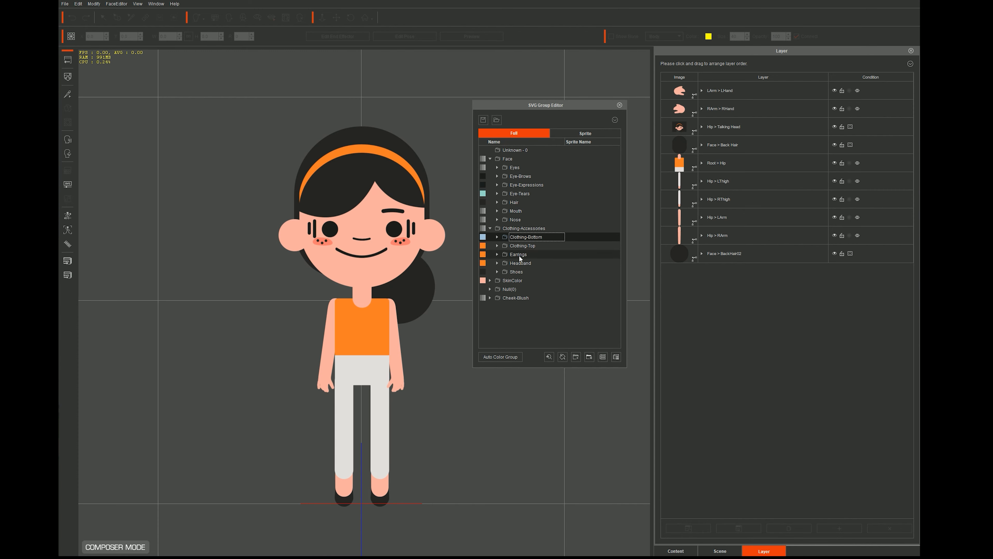
{"action": "left_click", "coordinate": [520, 263]}
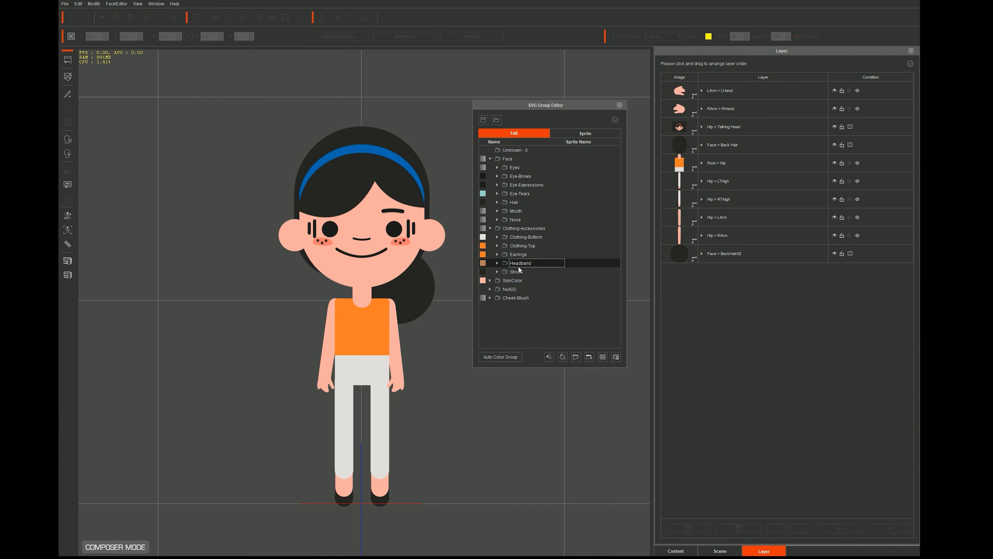
{"action": "left_click", "coordinate": [517, 273]}
Examine the SkinColor group's contents, highlight the group on the character, and collapse it again
{"action": "left_click", "coordinate": [490, 281]}
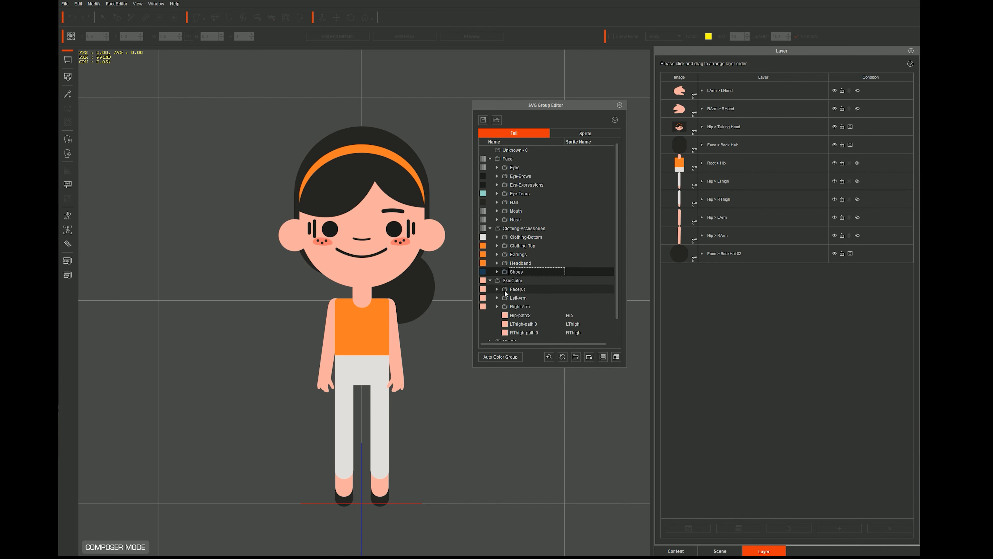
{"action": "scroll", "coordinate": [511, 297], "scroll_direction": "down", "scroll_amount": 1}
{"action": "left_click", "coordinate": [513, 265]}
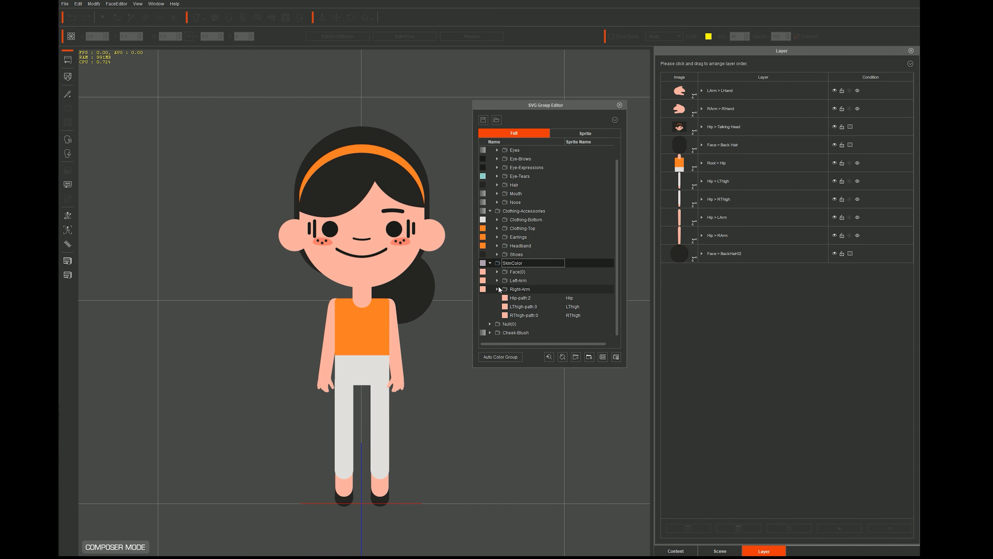
{"action": "left_click", "coordinate": [490, 263]}
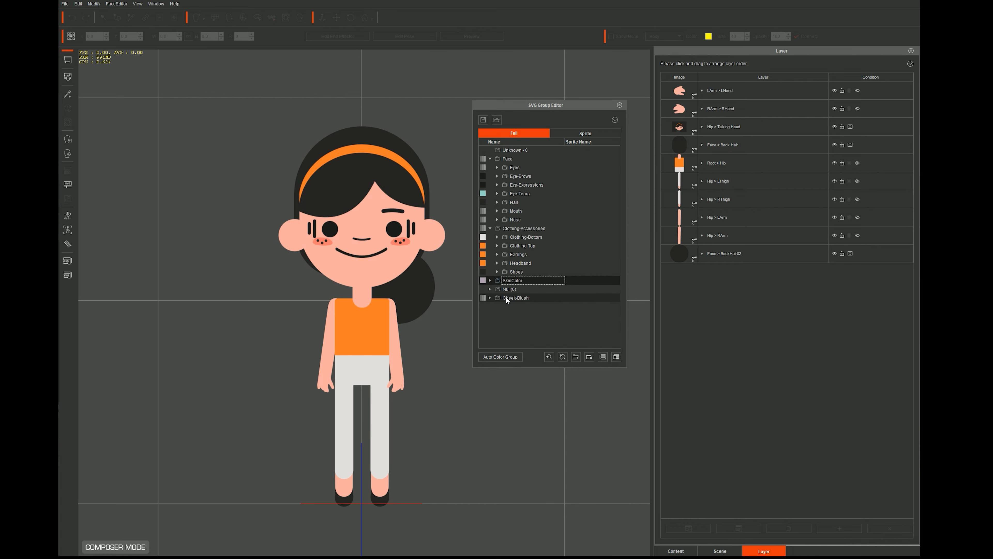
Examine the Blush and Freckles paths inside the Cheek-Blush group, and collapse the group again
{"action": "left_click", "coordinate": [489, 297]}
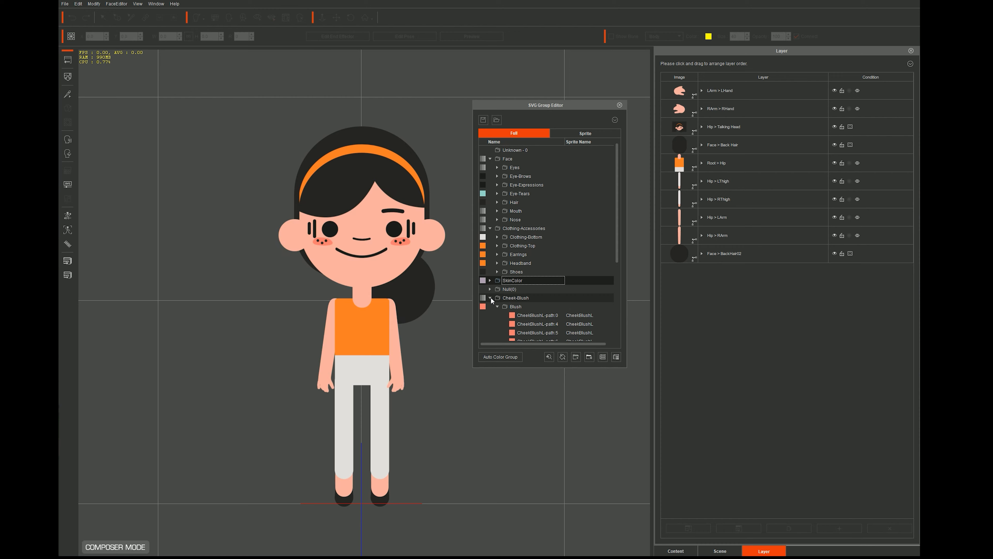
{"action": "scroll", "coordinate": [520, 309], "scroll_direction": "down", "scroll_amount": 3}
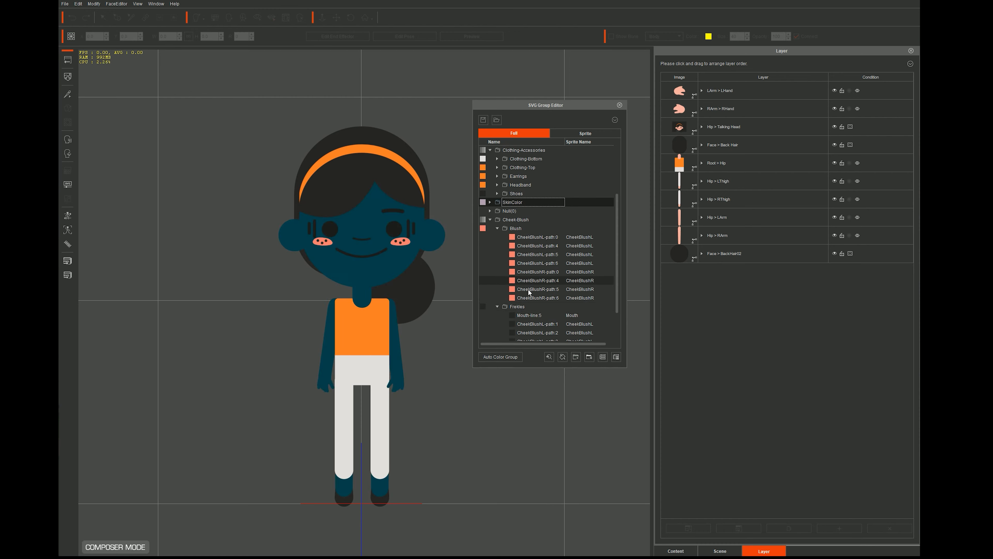
{"action": "scroll", "coordinate": [520, 302], "scroll_direction": "up", "scroll_amount": 3}
{"action": "double_click", "coordinate": [506, 300]}
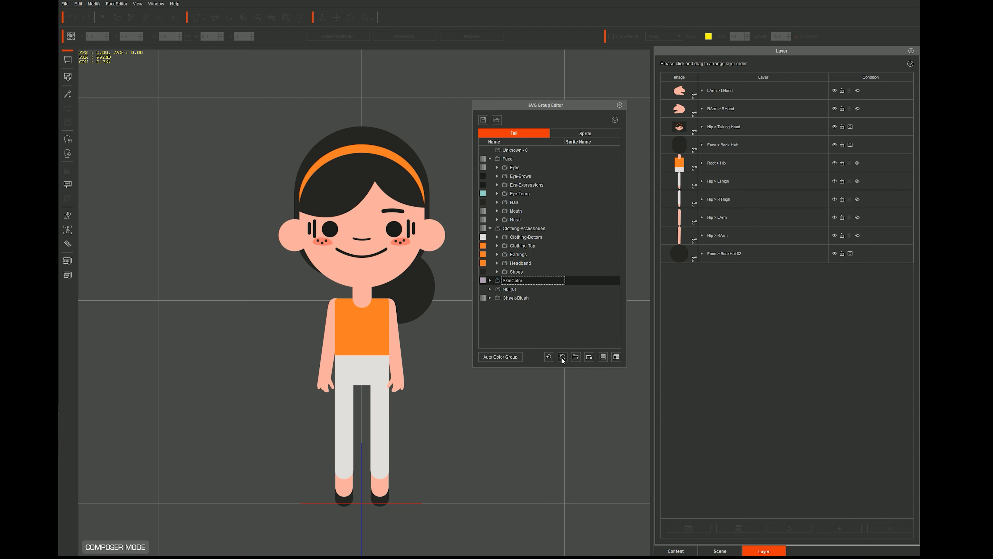
Compare the Full and Sprite views of the colour groups, isolating the Face layer within Talking Head in Sprite view
{"action": "left_click", "coordinate": [563, 134]}
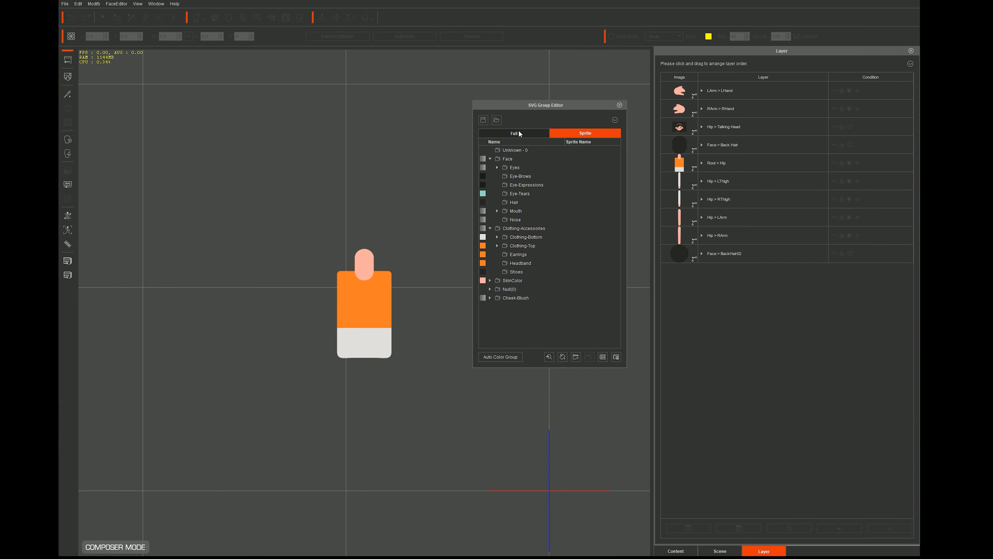
{"action": "left_click", "coordinate": [531, 134]}
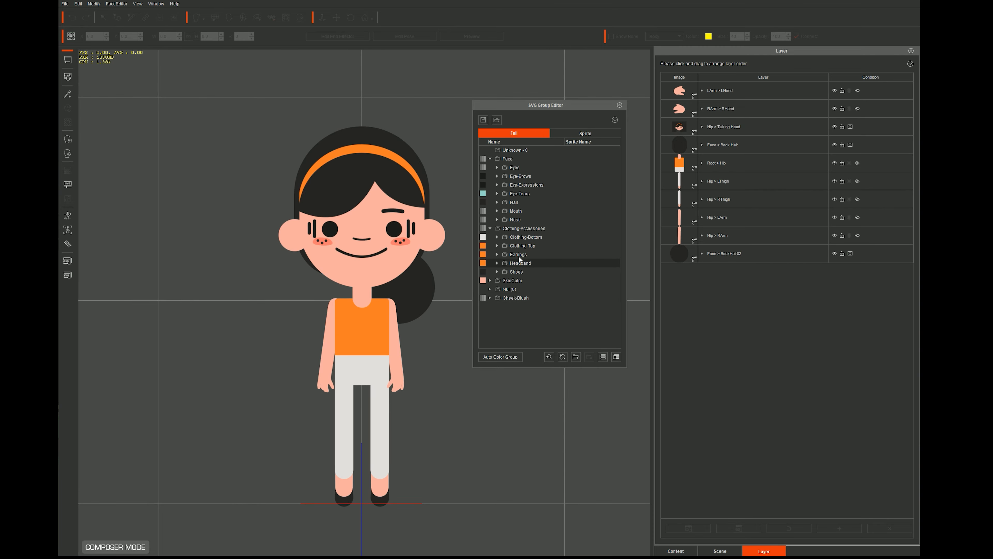
{"action": "left_click", "coordinate": [571, 133]}
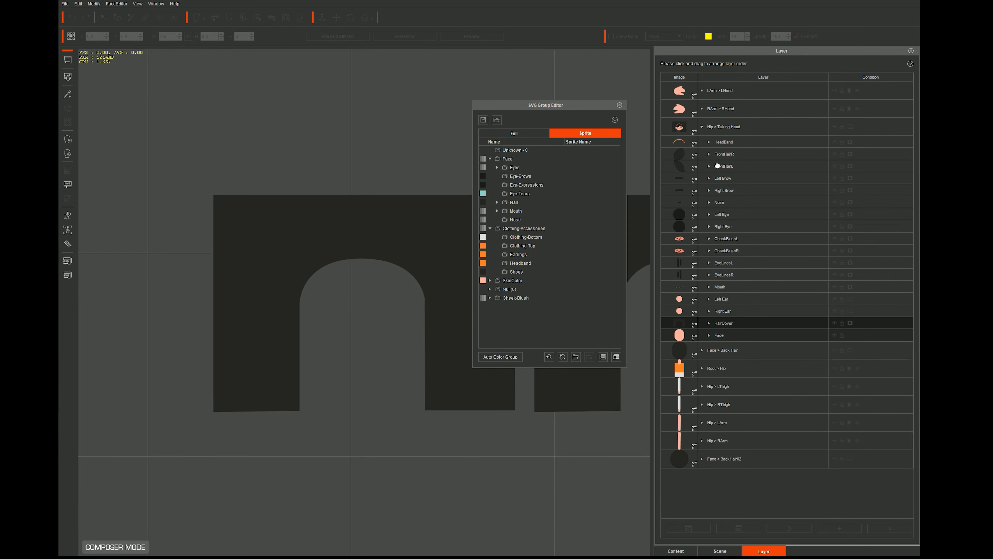
{"action": "left_click", "coordinate": [730, 339]}
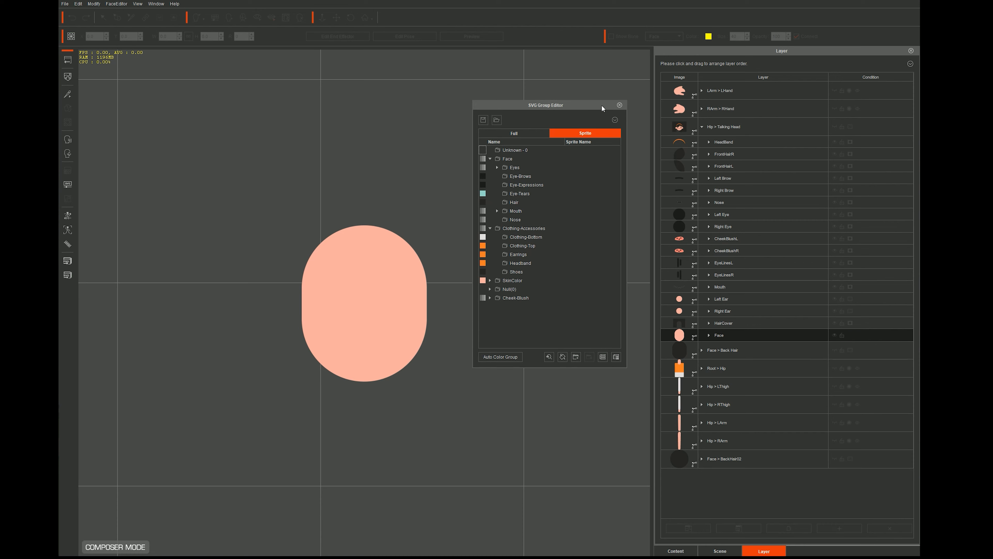
Close the SVG Group Editor, return to Stage mode, and select the girl character
{"action": "left_click_drag", "start_coordinate": [601, 102], "coordinate": [602, 121]}
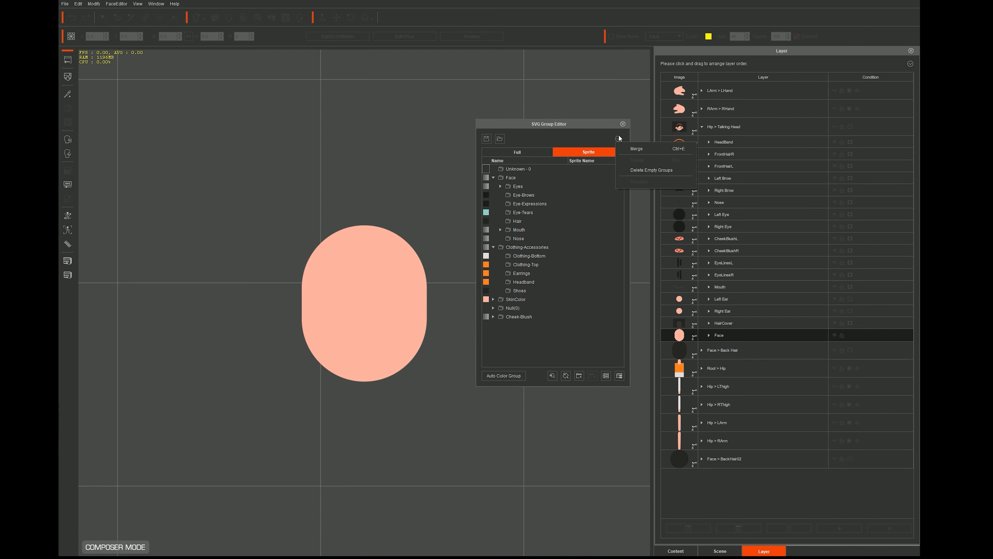
{"action": "left_click", "coordinate": [622, 123]}
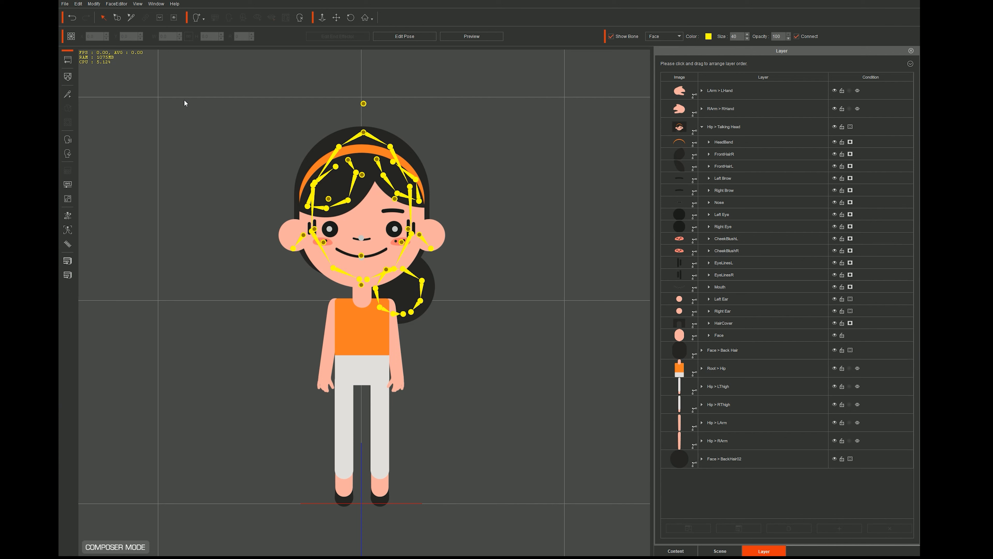
{"action": "left_click", "coordinate": [65, 61]}
{"action": "left_click", "coordinate": [363, 268]}
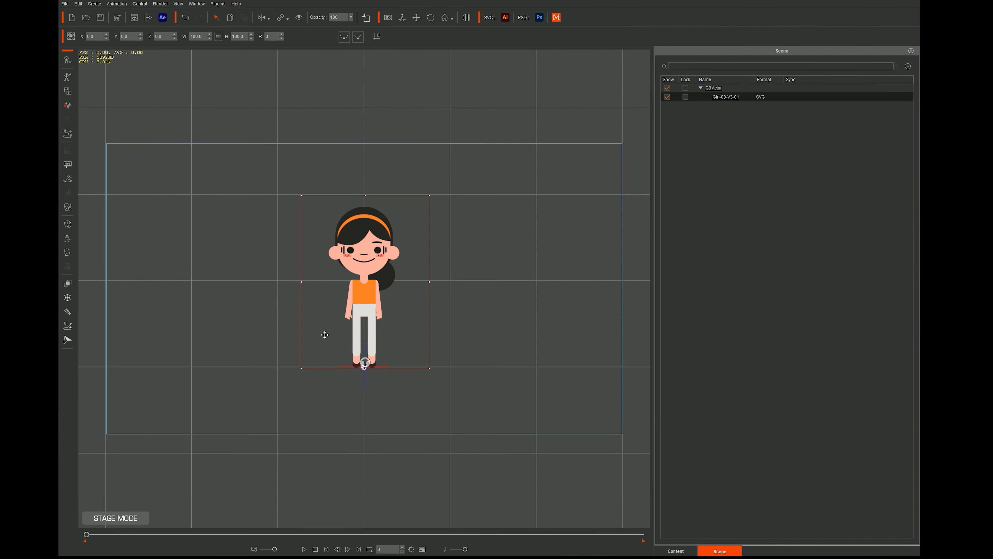
Recolour the character's SkinColor group to a darker brown with SVG Color Adjustment
{"action": "left_click", "coordinate": [67, 166]}
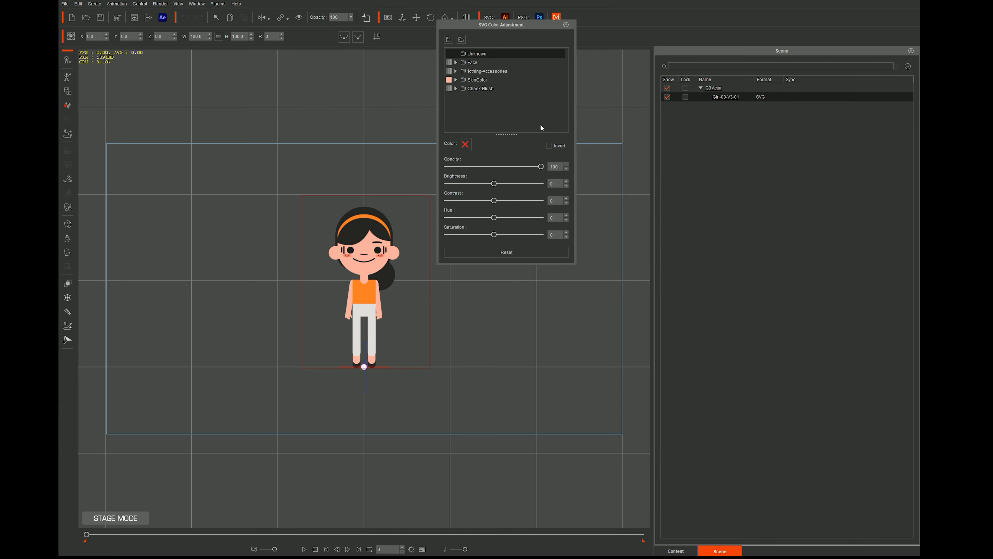
{"action": "left_click", "coordinate": [464, 80]}
{"action": "left_click", "coordinate": [479, 81]}
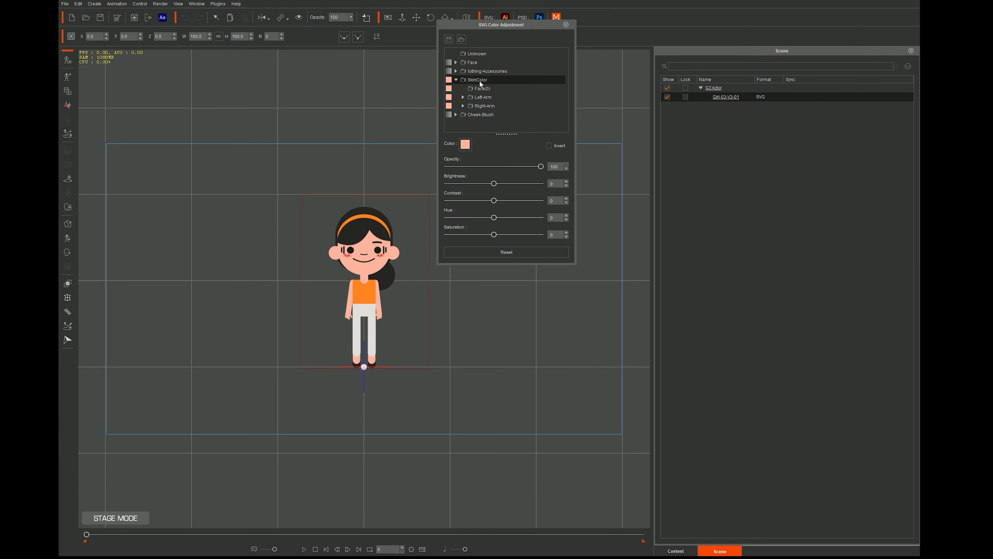
{"action": "left_click", "coordinate": [464, 146]}
{"action": "left_click", "coordinate": [569, 254]}
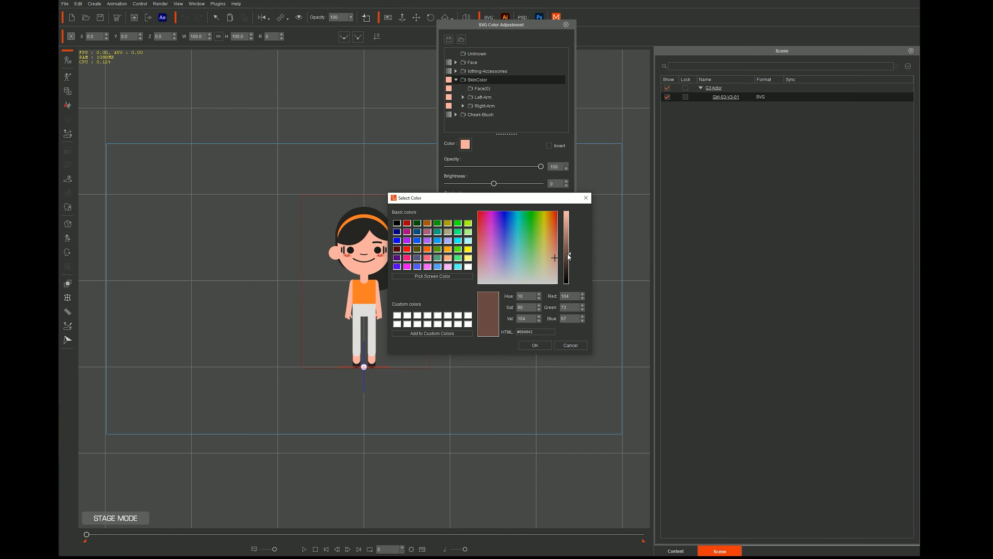
{"action": "left_click", "coordinate": [534, 344]}
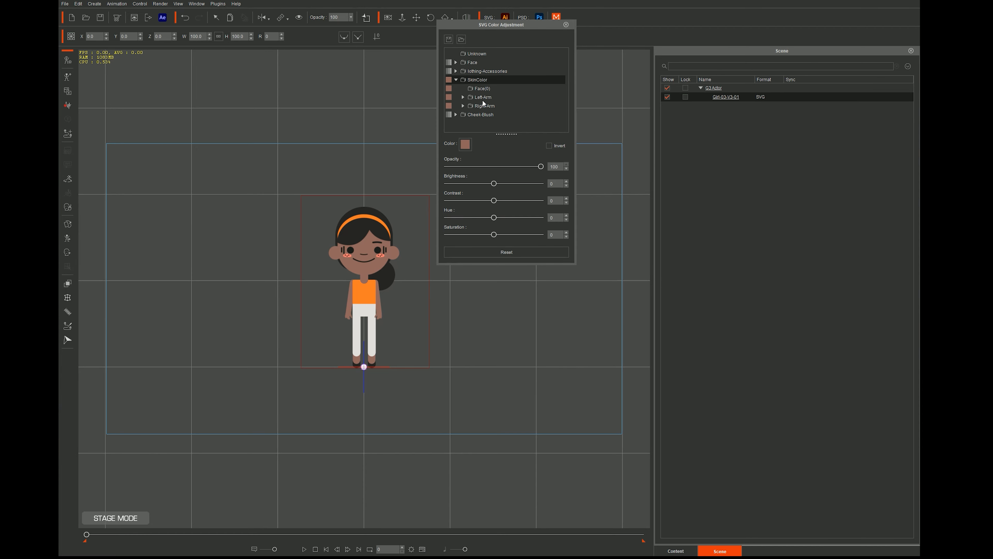
Recolour the Clothing-Top group blue, #0055ff, and copy that colour's HTML code
{"action": "left_click", "coordinate": [456, 72]}
{"action": "left_click", "coordinate": [485, 87]}
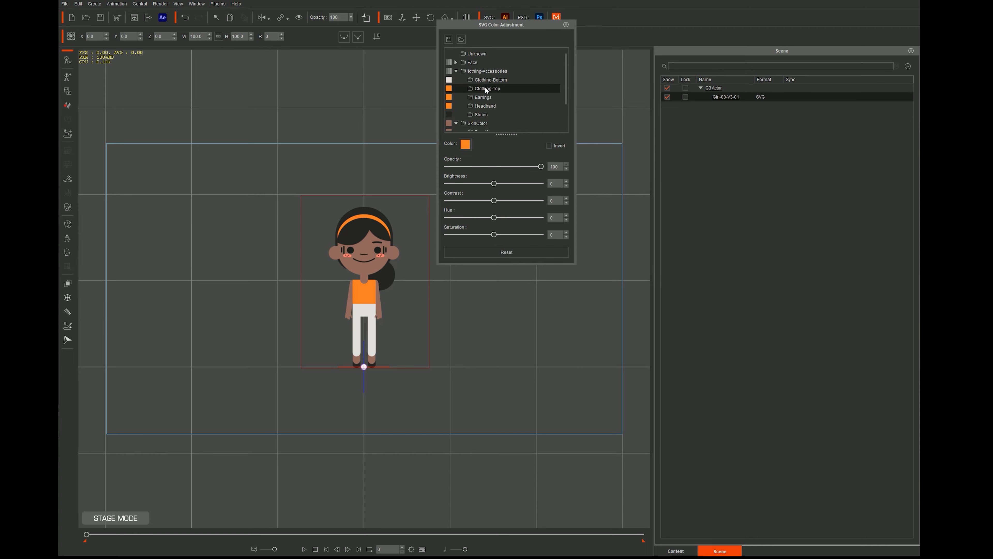
{"action": "left_click", "coordinate": [465, 144]}
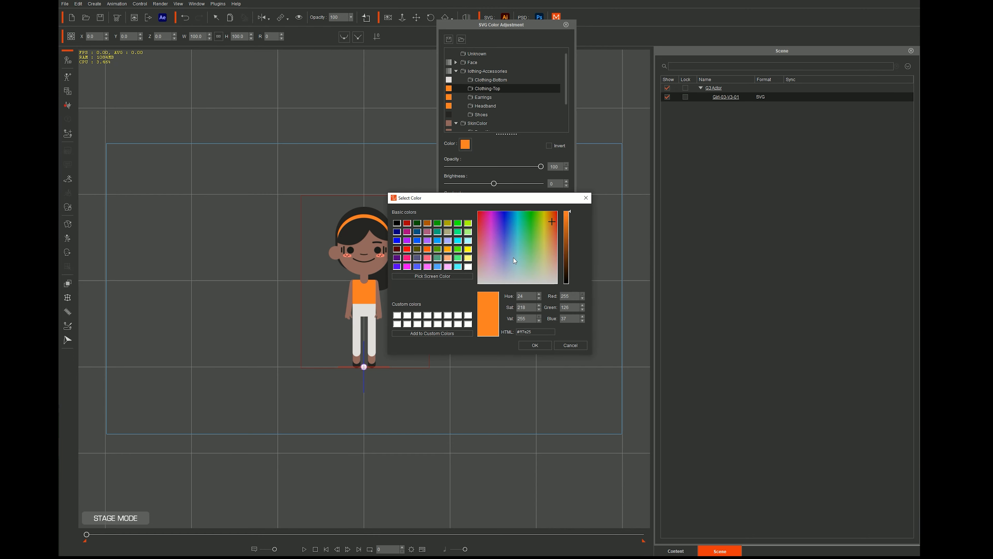
{"action": "left_click", "coordinate": [418, 240]}
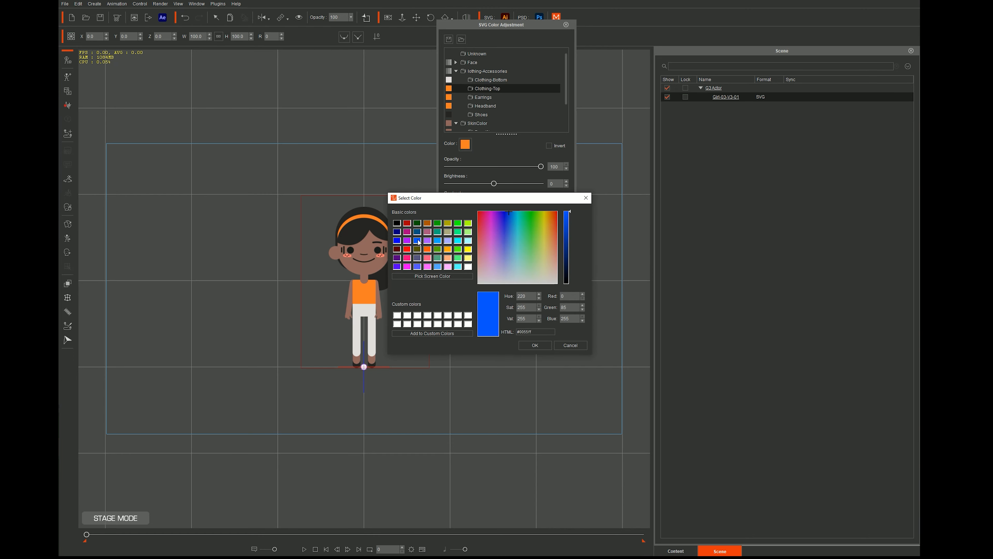
{"action": "triple_click", "coordinate": [528, 332]}
{"action": "key", "text": "ctrl+c"}
{"action": "left_click", "coordinate": [535, 345]}
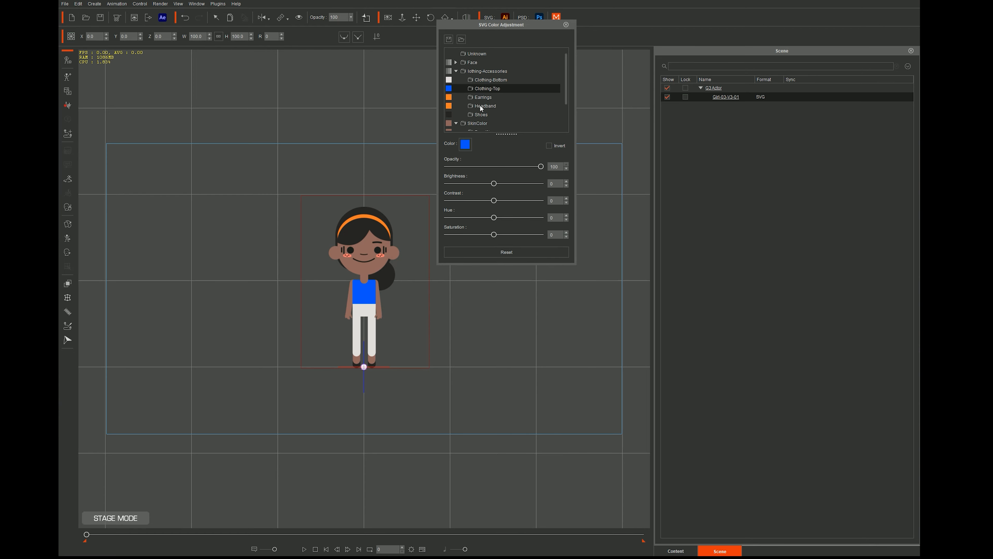
Recolour the Earrings group with the copied blue, #0055ff
{"action": "left_click", "coordinate": [484, 98]}
{"action": "left_click", "coordinate": [465, 144]}
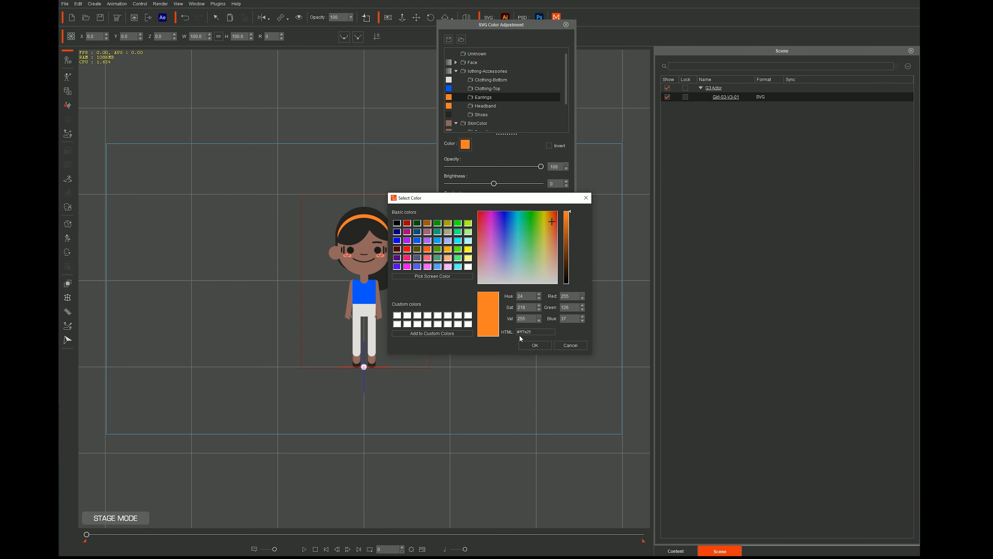
{"action": "triple_click", "coordinate": [524, 332]}
{"action": "key", "text": "ctrl+v"}
{"action": "left_click", "coordinate": [539, 346]}
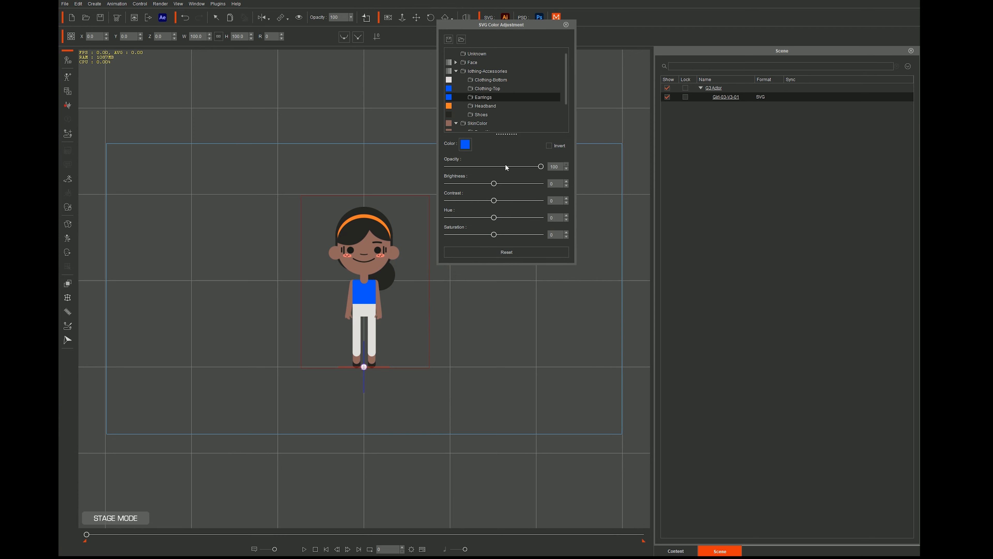
Match the Headband group's colour to the top using the copied blue, #0055ff
{"action": "left_click", "coordinate": [484, 106]}
{"action": "left_click", "coordinate": [465, 144]}
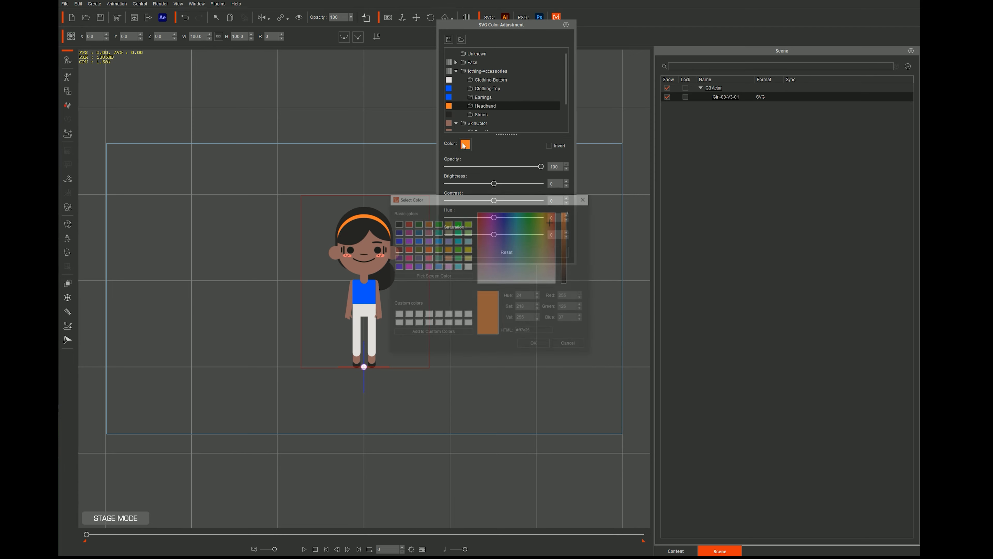
{"action": "triple_click", "coordinate": [525, 332]}
{"action": "key", "text": "ctrl+v"}
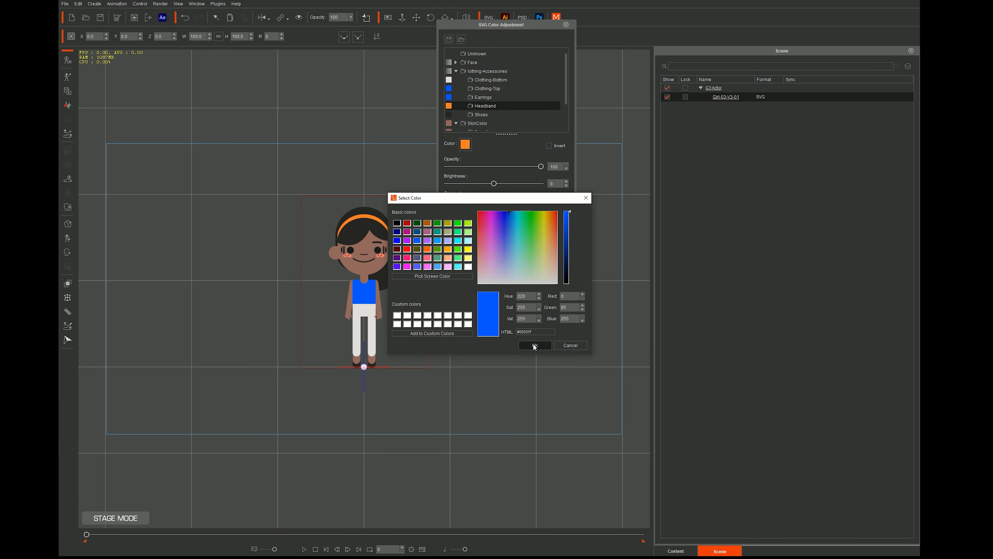
{"action": "left_click", "coordinate": [535, 345]}
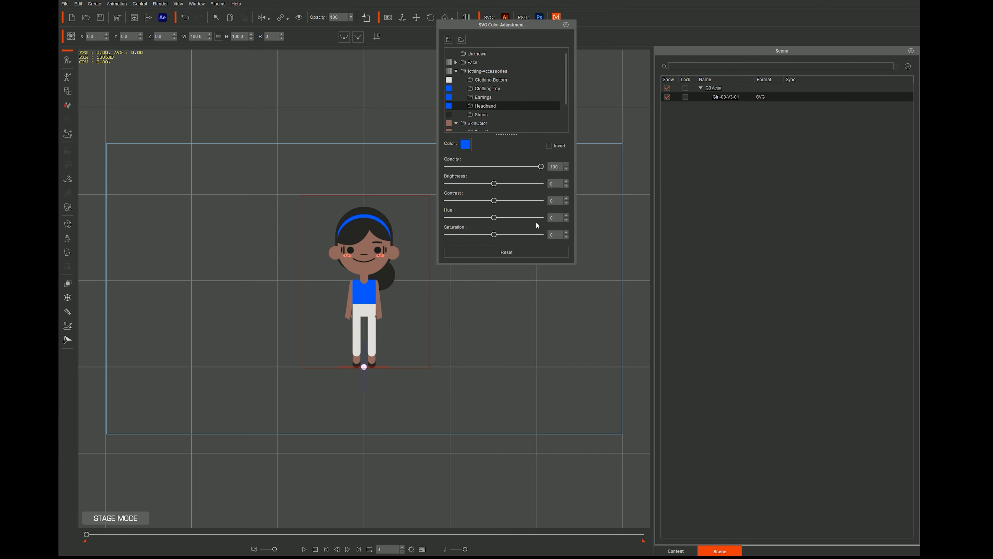
Recolour the Clothing-Bottom group to a dark navy blue
{"action": "left_click", "coordinate": [491, 80]}
{"action": "left_click", "coordinate": [465, 144]}
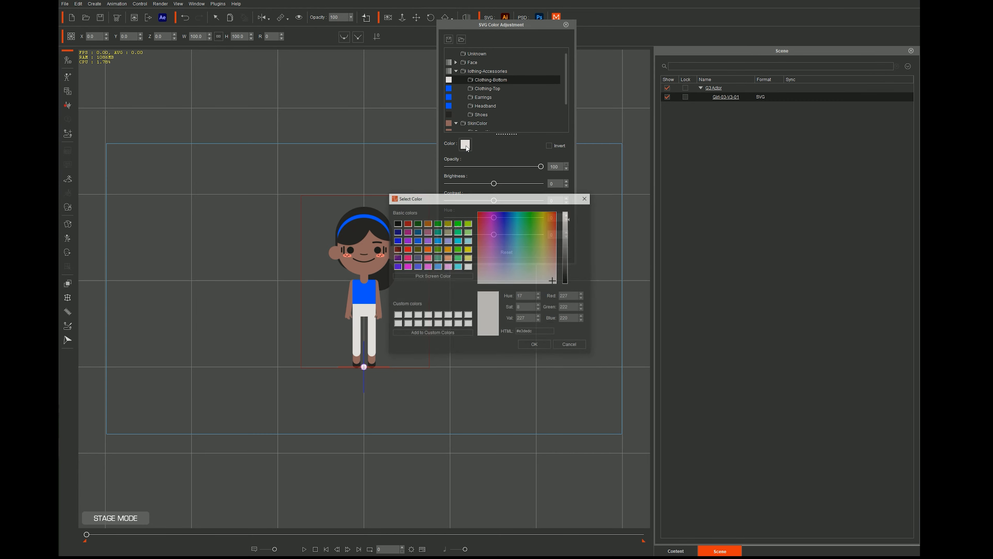
{"action": "left_click", "coordinate": [397, 224]}
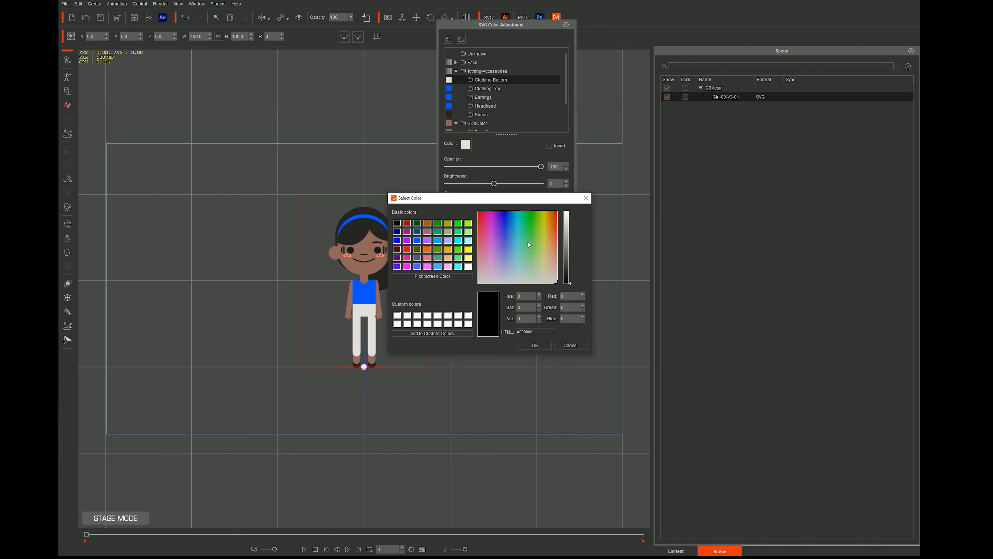
{"action": "left_click", "coordinate": [505, 221]}
{"action": "left_click", "coordinate": [566, 264]}
{"action": "left_click", "coordinate": [541, 345]}
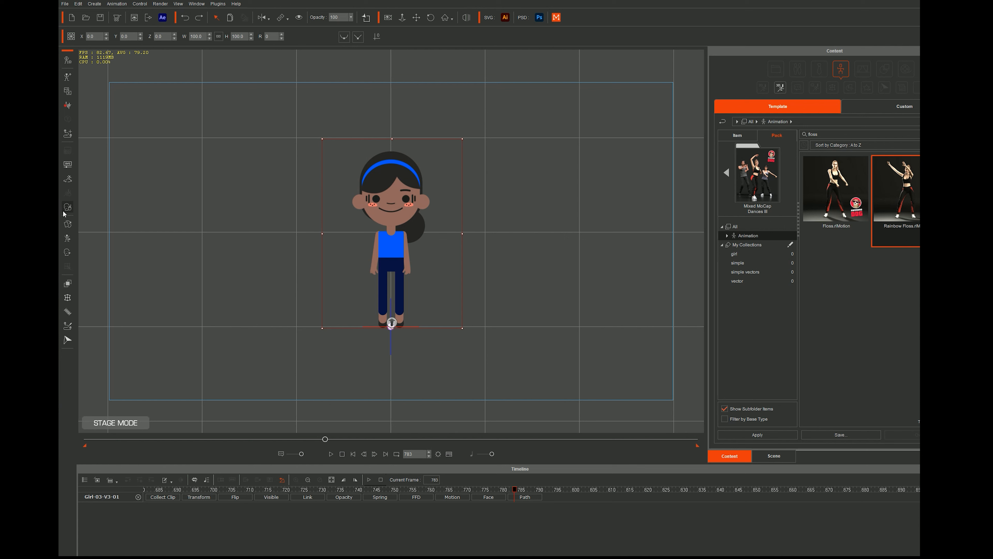
Bring up the character's Sprite Editor beside the figure and browse its Face parts
{"action": "left_click", "coordinate": [65, 226]}
{"action": "left_click_drag", "start_coordinate": [512, 10], "coordinate": [612, 84]}
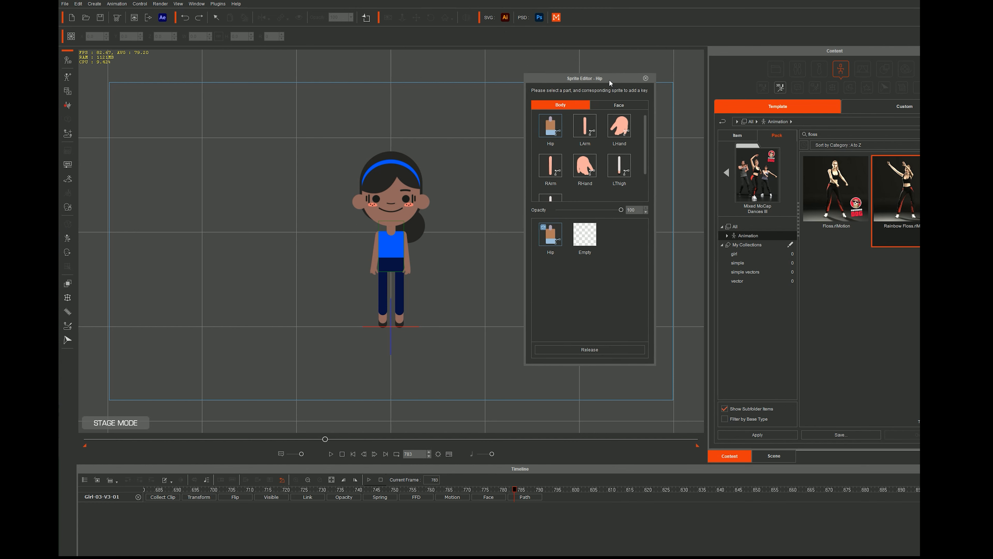
{"action": "left_click", "coordinate": [622, 110]}
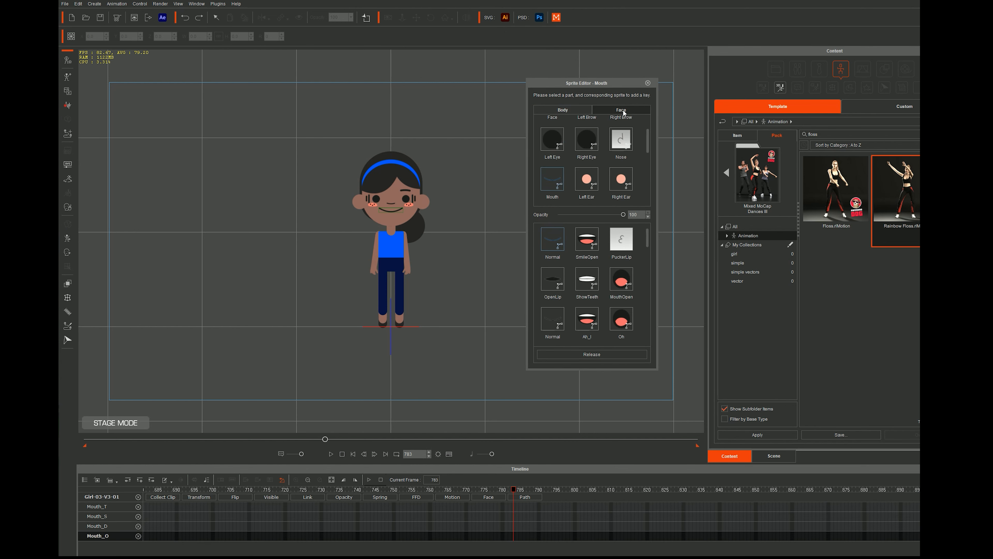
{"action": "scroll", "coordinate": [621, 156], "scroll_direction": "down", "scroll_amount": 3}
{"action": "scroll", "coordinate": [620, 166], "scroll_direction": "up", "scroll_amount": 3}
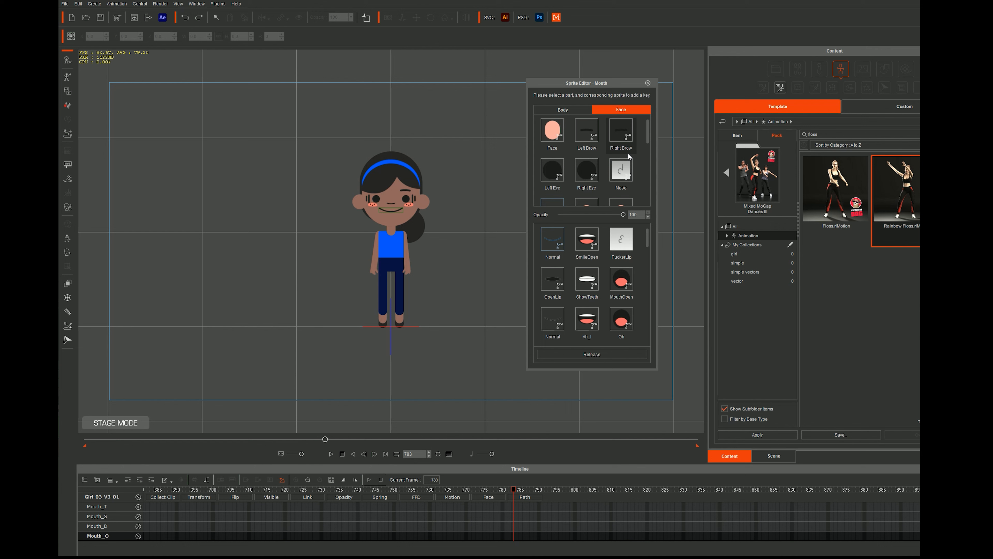
Try out the Nose sprites, including NoseBend0, Bent and Empty, and settle on Normal
{"action": "left_click", "coordinate": [621, 176]}
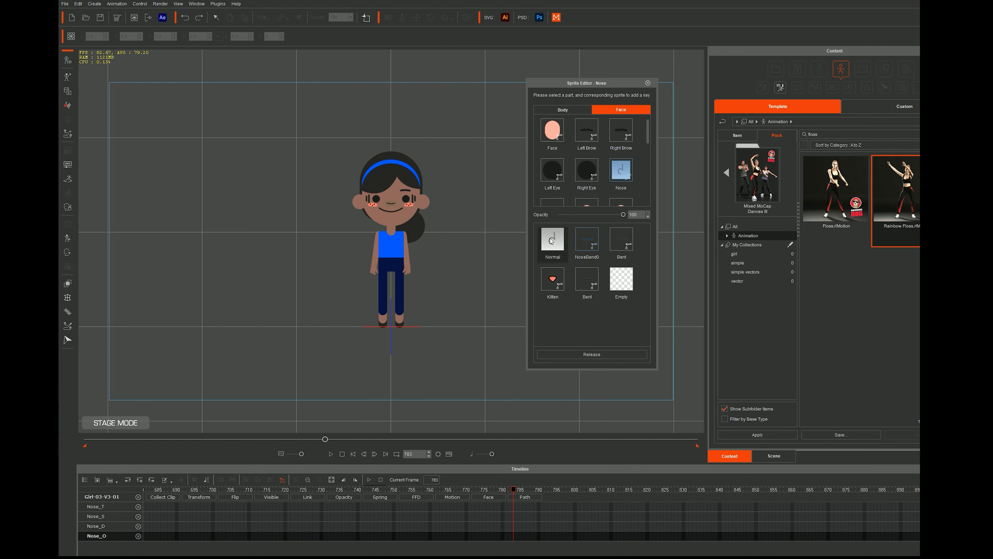
{"action": "left_click", "coordinate": [558, 246]}
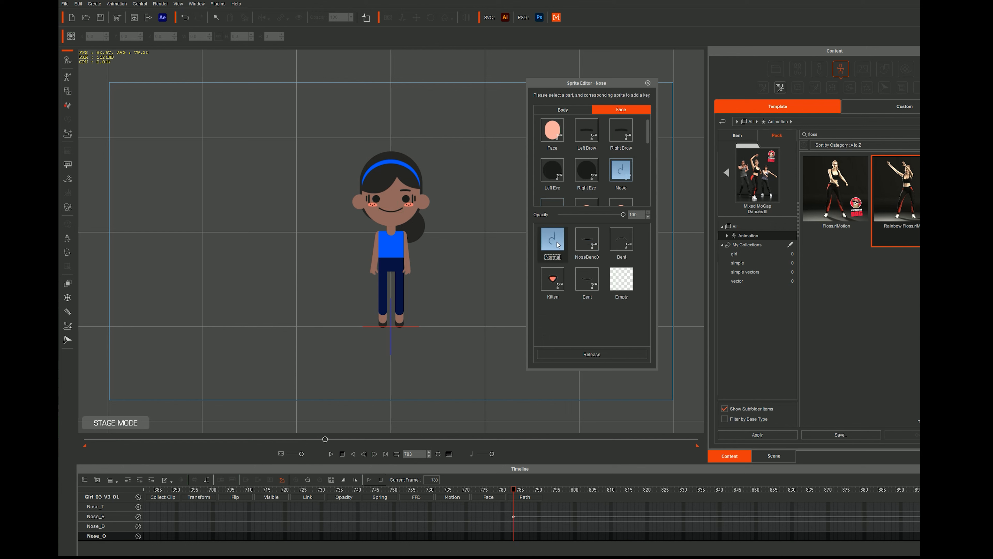
{"action": "left_click", "coordinate": [586, 239]}
{"action": "left_click", "coordinate": [621, 239]}
{"action": "left_click", "coordinate": [592, 280]}
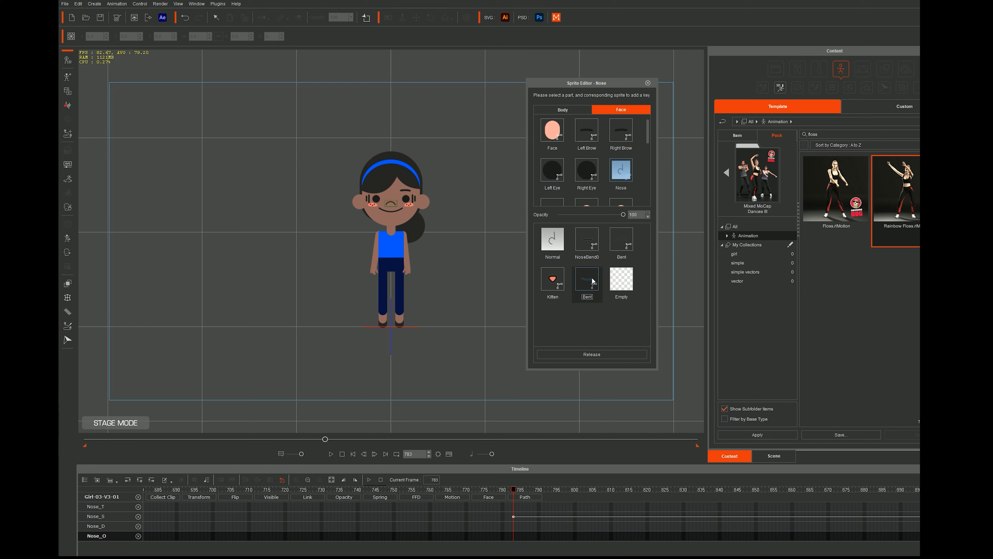
{"action": "left_click", "coordinate": [552, 240]}
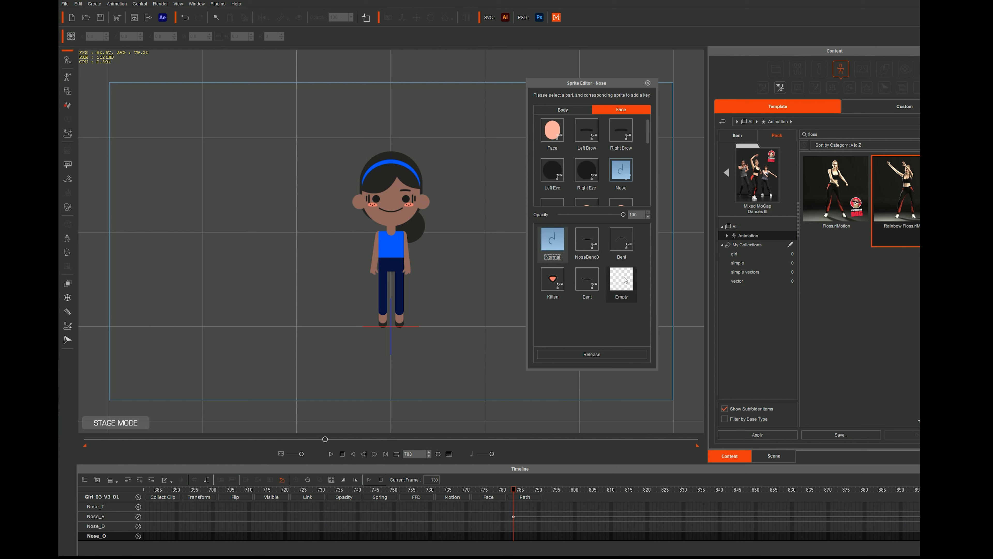
{"action": "left_click", "coordinate": [625, 280]}
{"action": "left_click", "coordinate": [550, 248]}
Set the EyeLinesL part to the Whiskers sprite
{"action": "scroll", "coordinate": [604, 182], "scroll_direction": "down", "scroll_amount": 5}
{"action": "scroll", "coordinate": [597, 178], "scroll_direction": "up", "scroll_amount": 2}
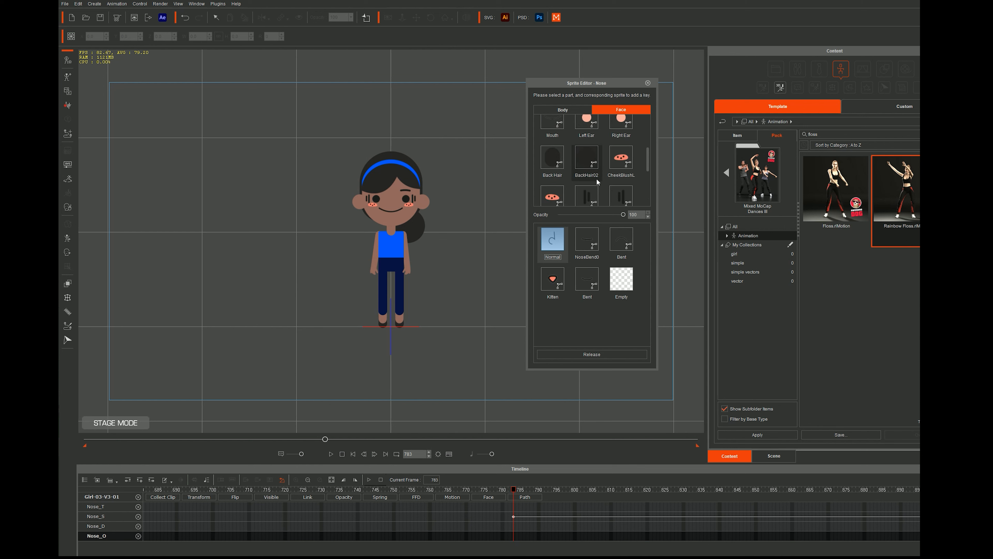
{"action": "left_click", "coordinate": [586, 179]}
{"action": "left_click", "coordinate": [587, 239]}
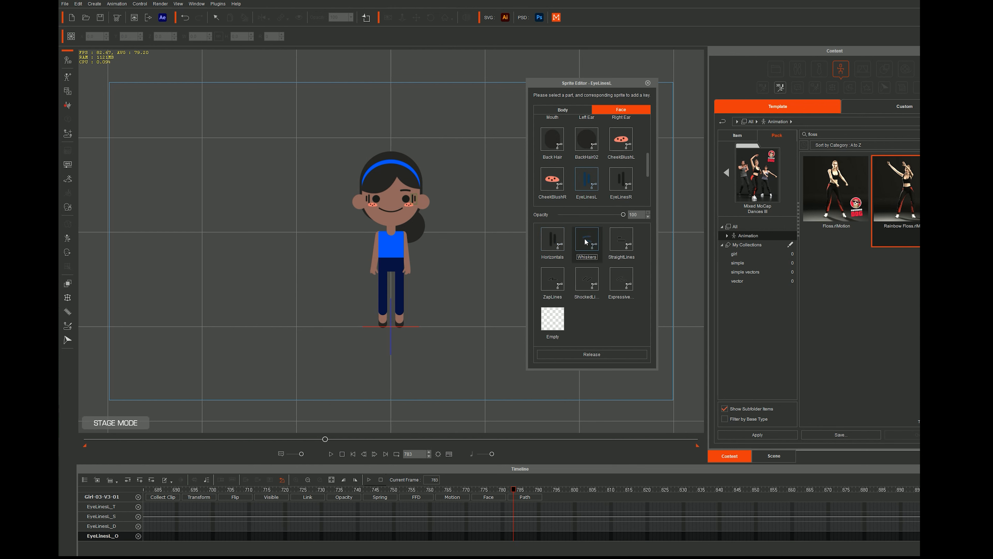
Try out the EyeLinesL sprites, including StraightLines, ZapLines and Horizontals, and set both EyeLinesL and EyeLinesR to Empty
{"action": "left_click", "coordinate": [552, 239]}
{"action": "left_click", "coordinate": [624, 243]}
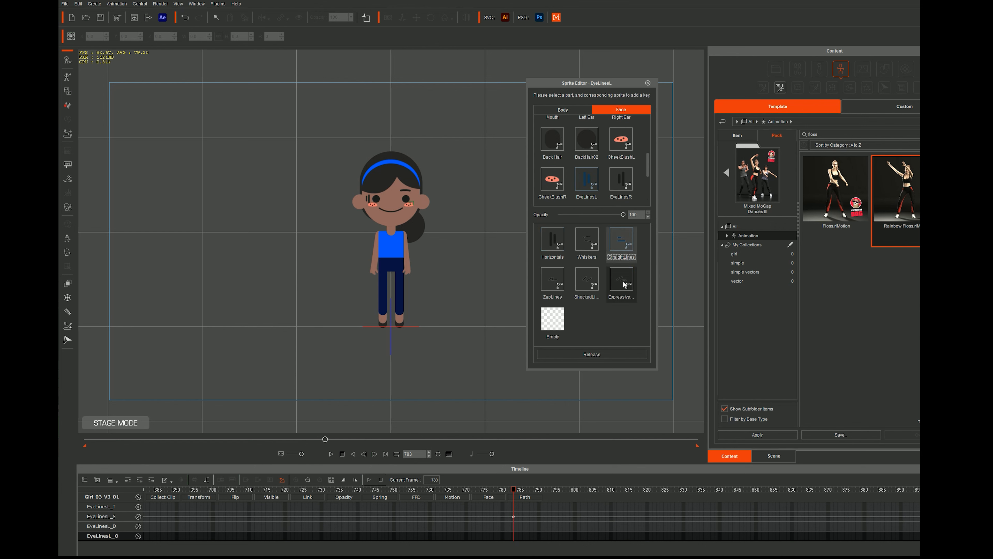
{"action": "left_click", "coordinate": [624, 285]}
{"action": "left_click", "coordinate": [586, 279]}
{"action": "left_click", "coordinate": [553, 277]}
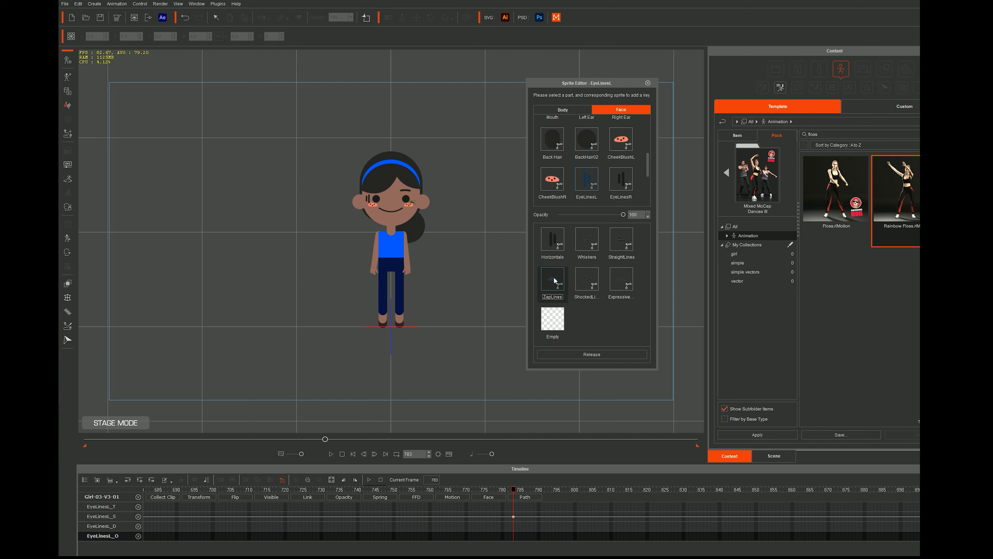
{"action": "left_click", "coordinate": [555, 243]}
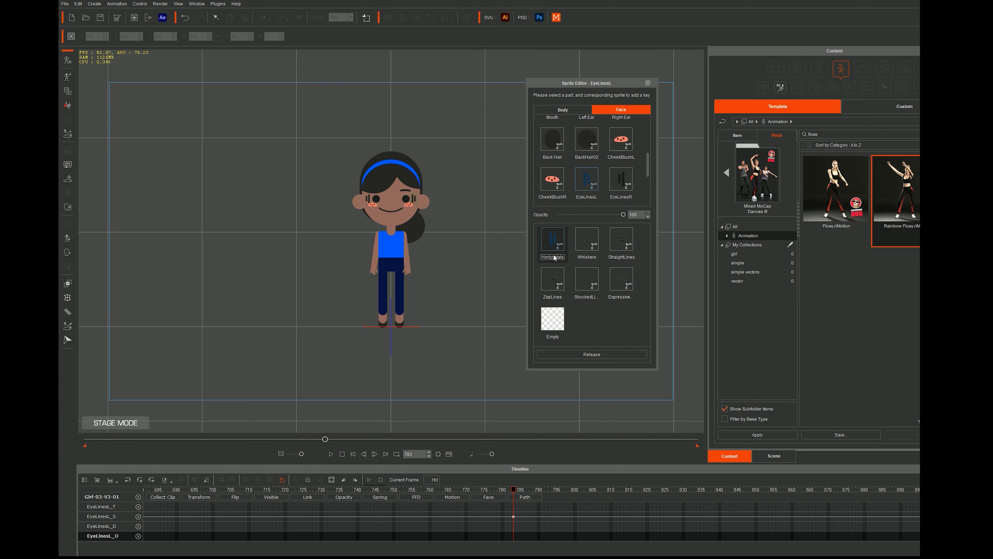
{"action": "left_click", "coordinate": [557, 316]}
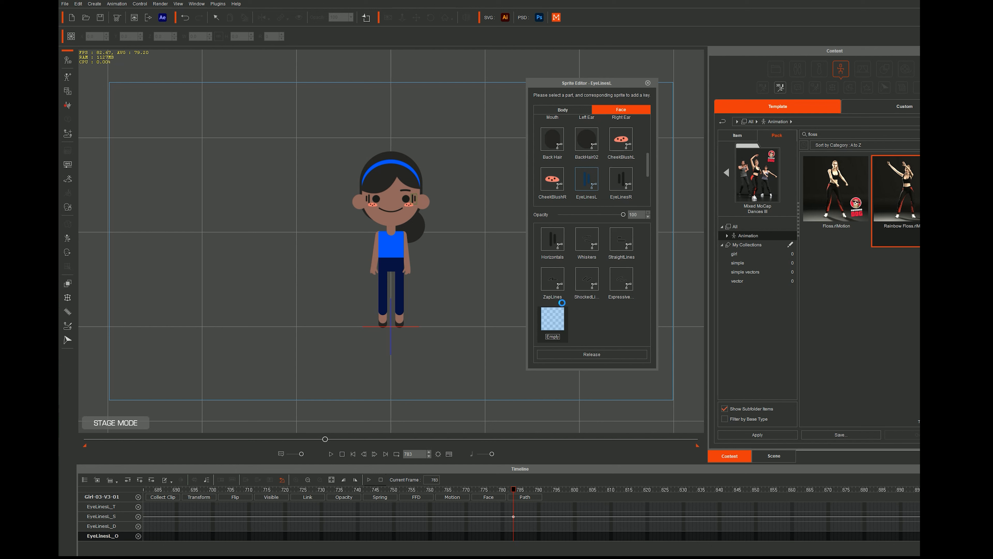
{"action": "left_click", "coordinate": [618, 178]}
{"action": "left_click", "coordinate": [552, 319]}
Preview the alternative blush sprites on CheekBlushR and set both CheekBlushR and CheekBlushL to Empty
{"action": "left_click", "coordinate": [553, 183]}
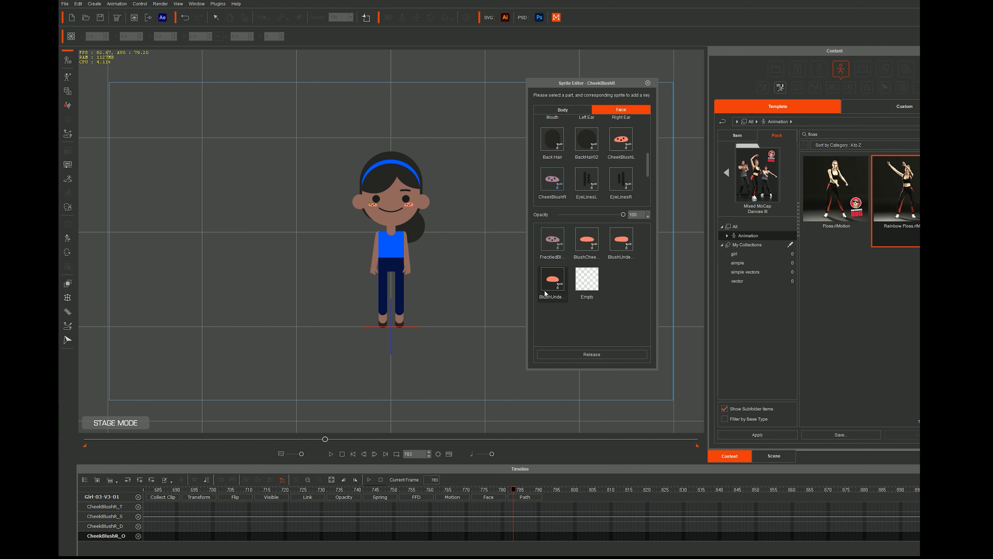
{"action": "left_click", "coordinate": [553, 289]}
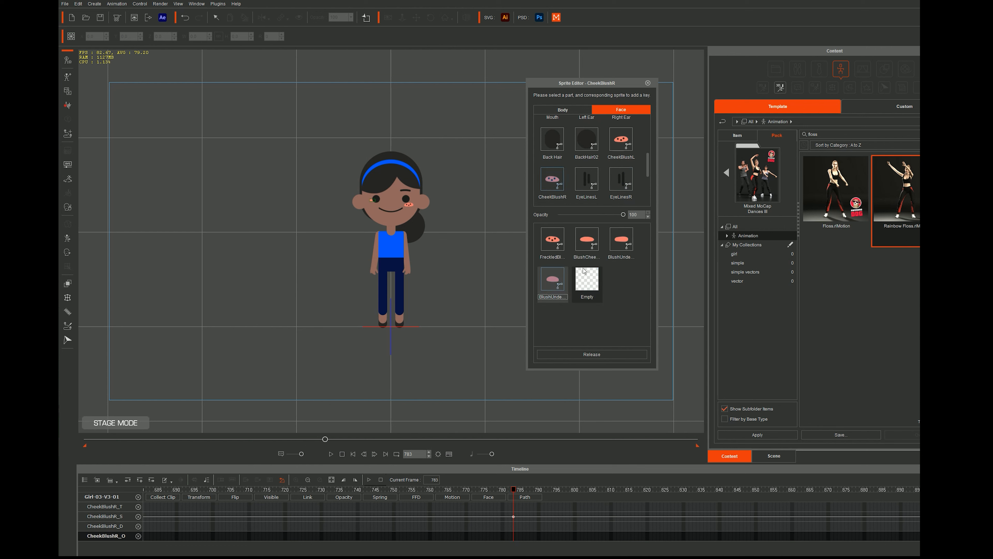
{"action": "left_click", "coordinate": [579, 245]}
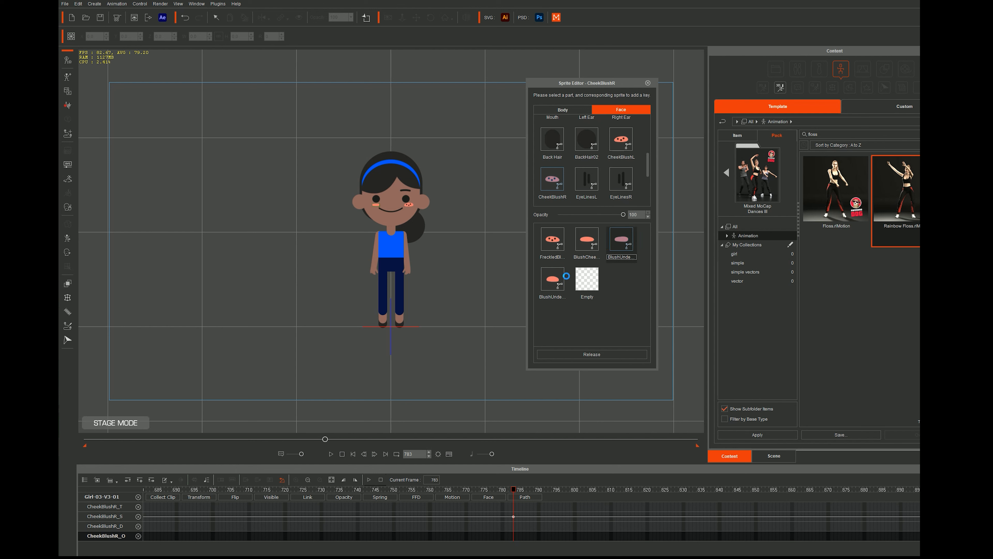
{"action": "left_click", "coordinate": [592, 284]}
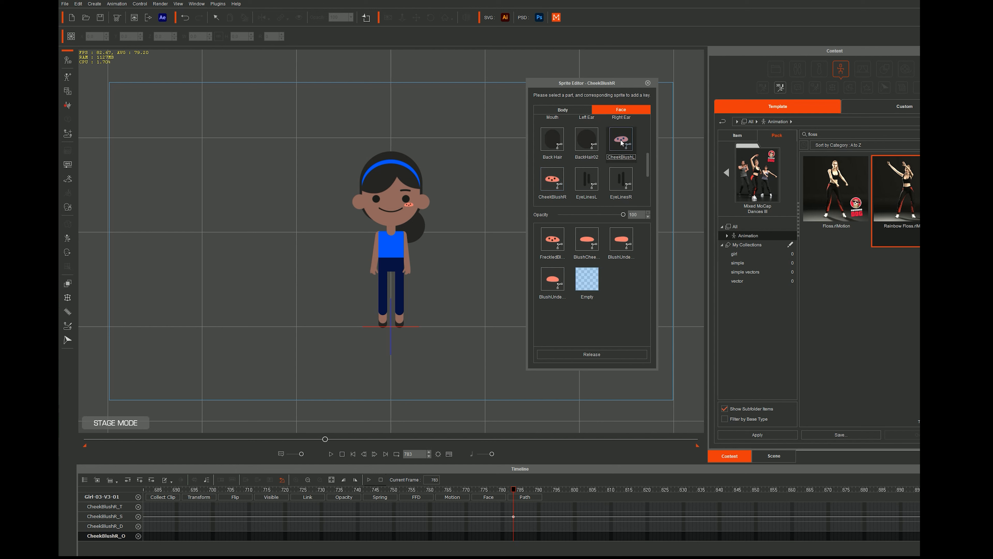
{"action": "left_click", "coordinate": [622, 140]}
{"action": "left_click", "coordinate": [589, 277]}
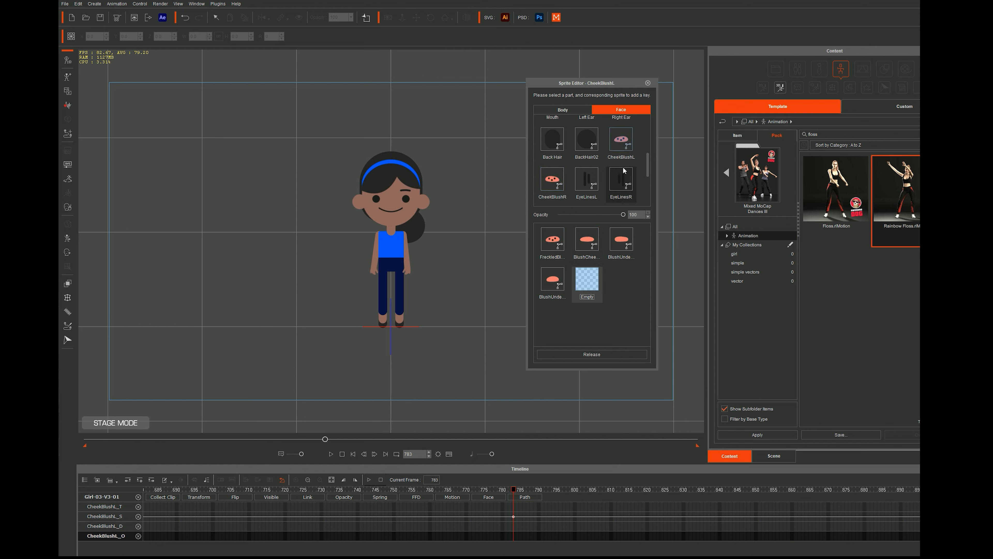
Try out the Left Brow sprites HalfCircles, DownIn and Short, and set both the Left Brow and Right Brow to Empty
{"action": "scroll", "coordinate": [587, 164], "scroll_direction": "up", "scroll_amount": 3}
{"action": "left_click", "coordinate": [587, 133]}
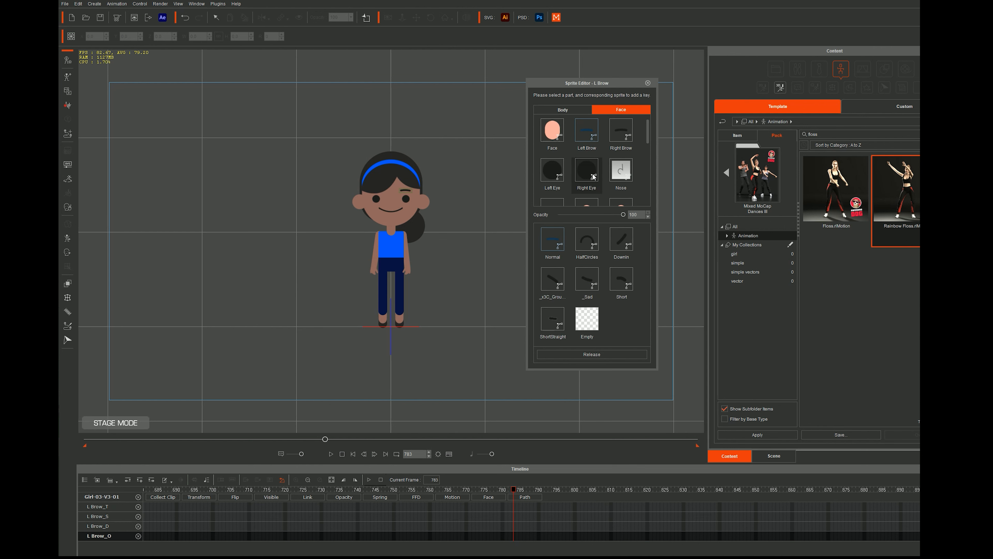
{"action": "left_click", "coordinate": [587, 240]}
{"action": "left_click", "coordinate": [621, 241]}
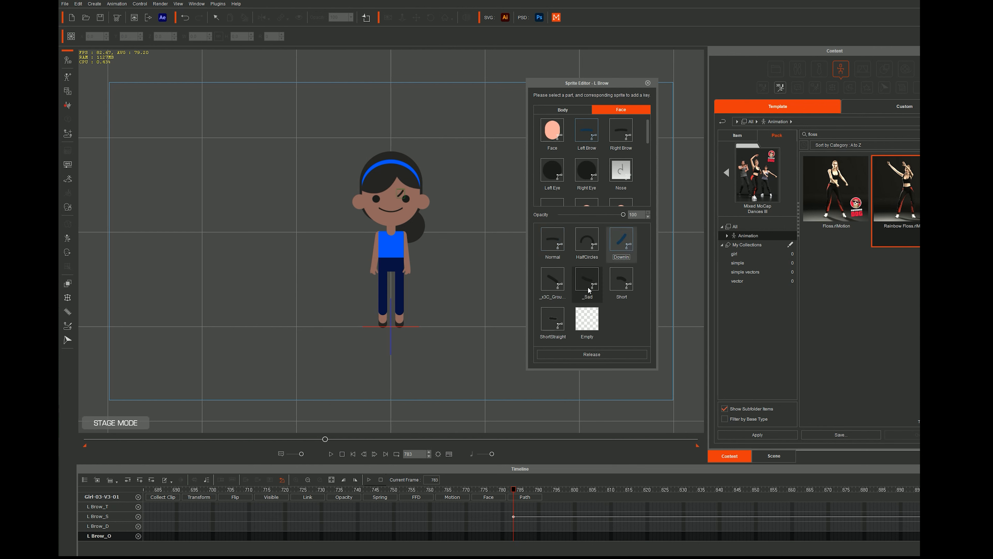
{"action": "left_click", "coordinate": [615, 291]}
{"action": "left_click", "coordinate": [587, 318]}
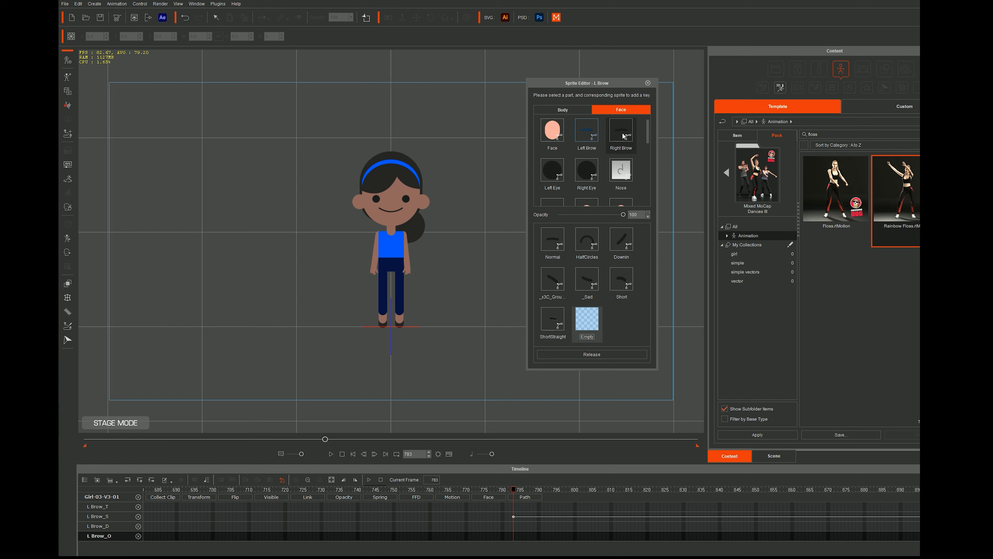
{"action": "left_click", "coordinate": [621, 131]}
{"action": "left_click", "coordinate": [586, 320]}
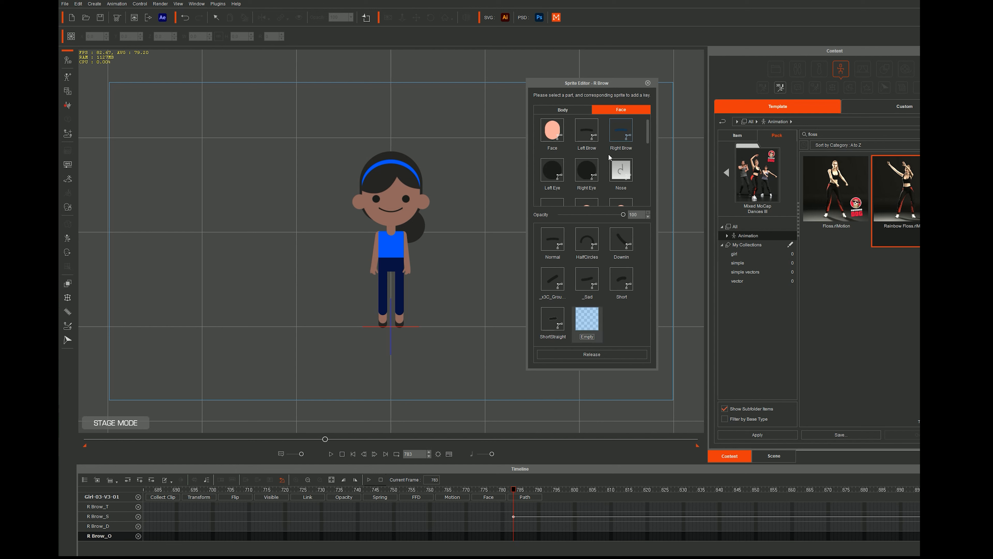
Browse the Mouth sprites, change the mouth to a small frown, and return to the Face parts
{"action": "scroll", "coordinate": [595, 163], "scroll_direction": "down", "scroll_amount": 5}
{"action": "scroll", "coordinate": [595, 164], "scroll_direction": "up", "scroll_amount": 3}
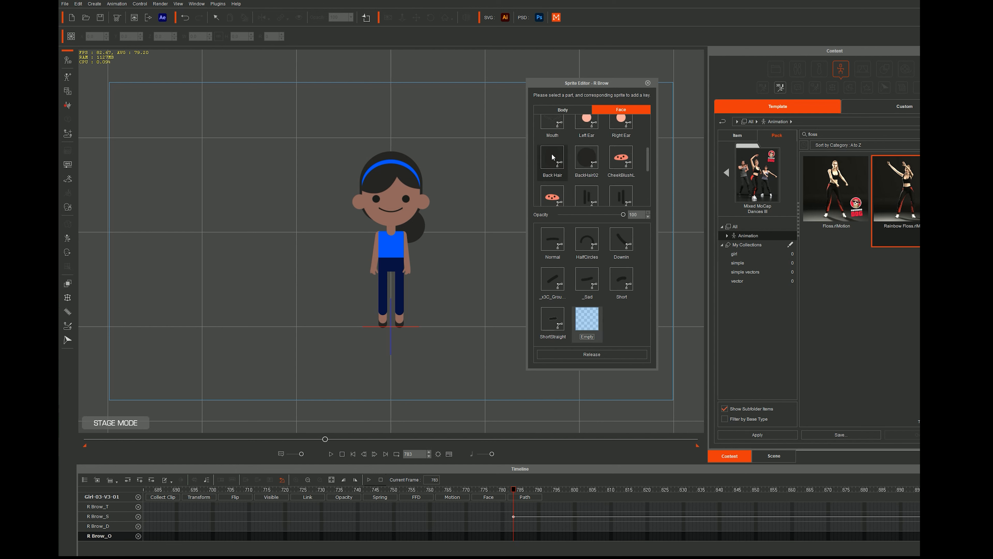
{"action": "left_click", "coordinate": [552, 128]}
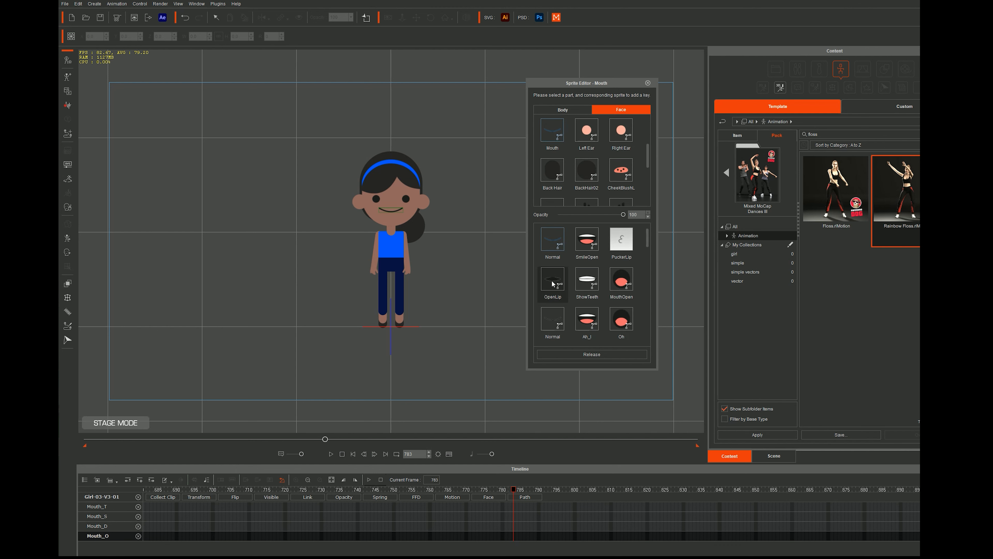
{"action": "left_click", "coordinate": [552, 318]}
{"action": "scroll", "coordinate": [555, 313], "scroll_direction": "down", "scroll_amount": 3}
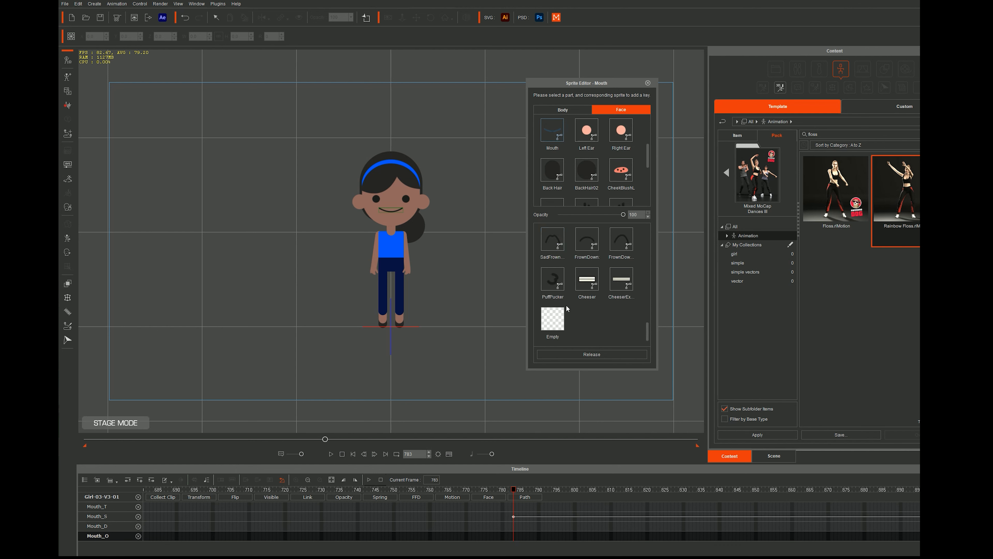
{"action": "left_click", "coordinate": [553, 278]}
{"action": "scroll", "coordinate": [579, 297], "scroll_direction": "up", "scroll_amount": 5}
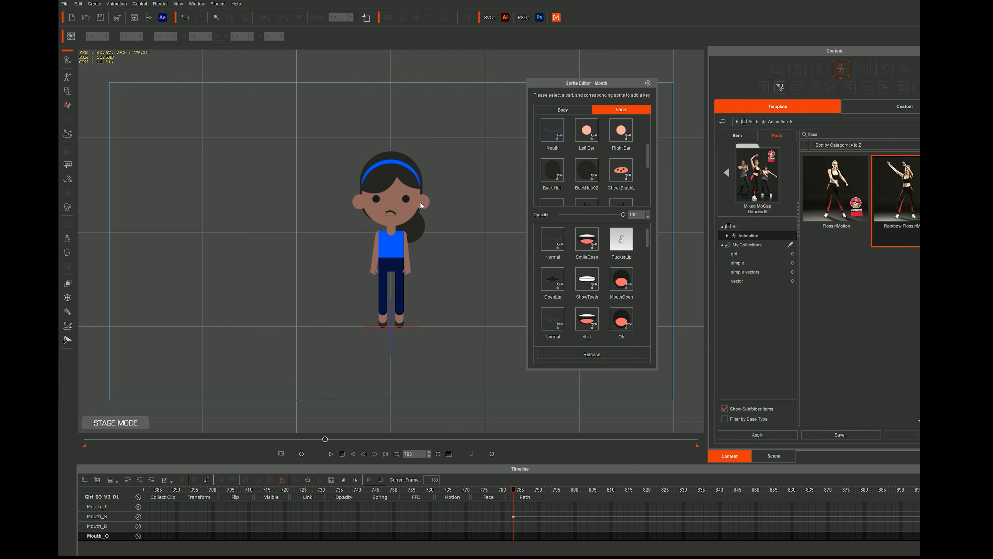
{"action": "left_click", "coordinate": [399, 226]}
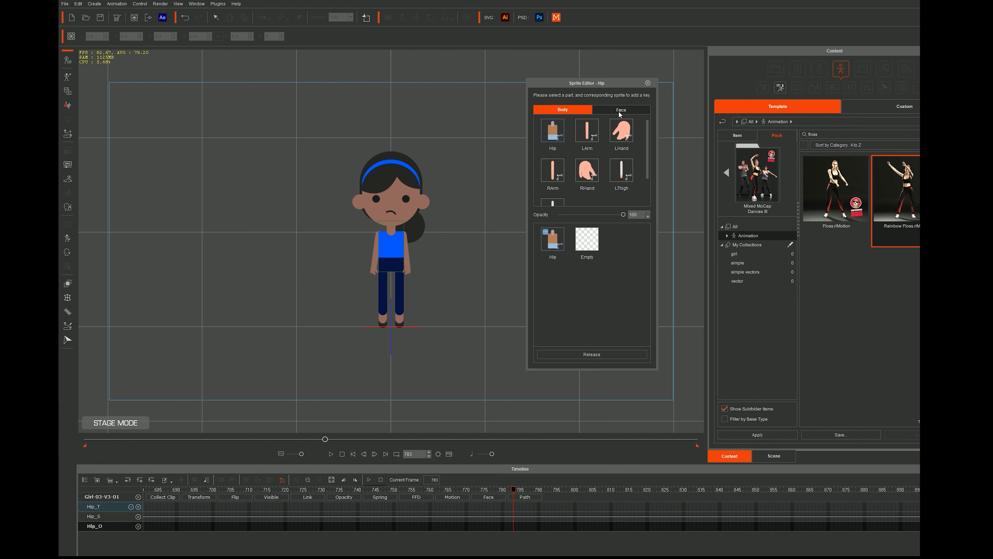
{"action": "left_click", "coordinate": [619, 112]}
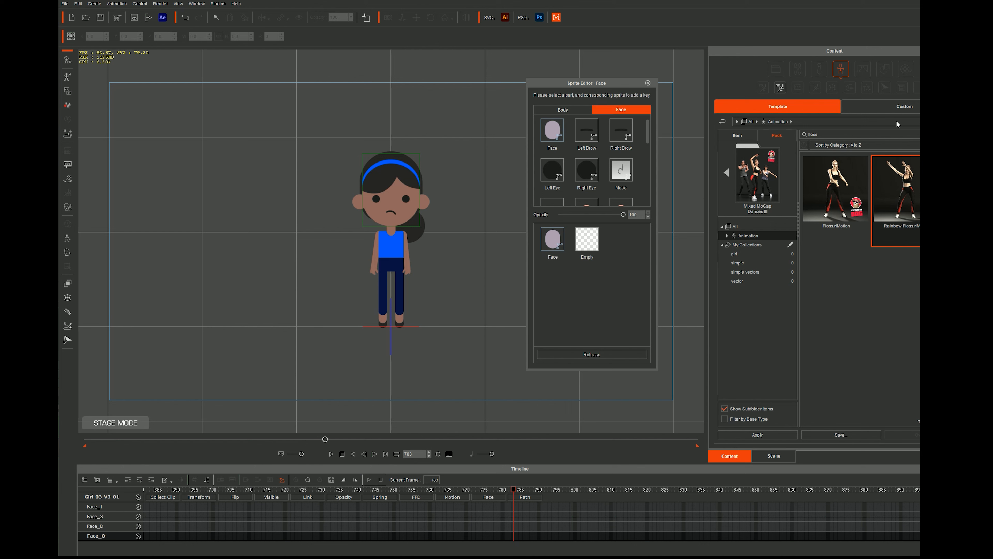
Show the SimpleVectors human actors in the custom content library and clear the "floss" search
{"action": "left_click", "coordinate": [896, 110]}
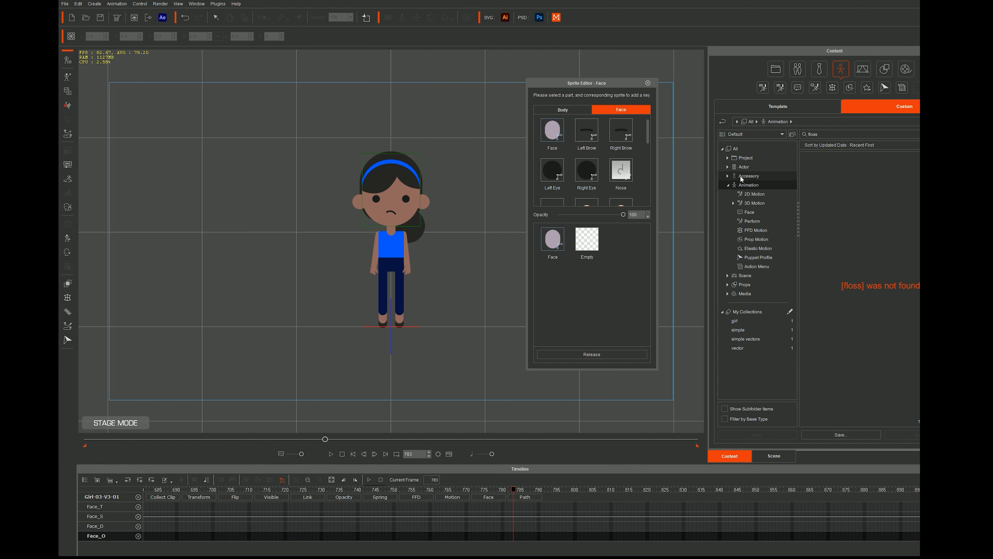
{"action": "left_click", "coordinate": [727, 166]}
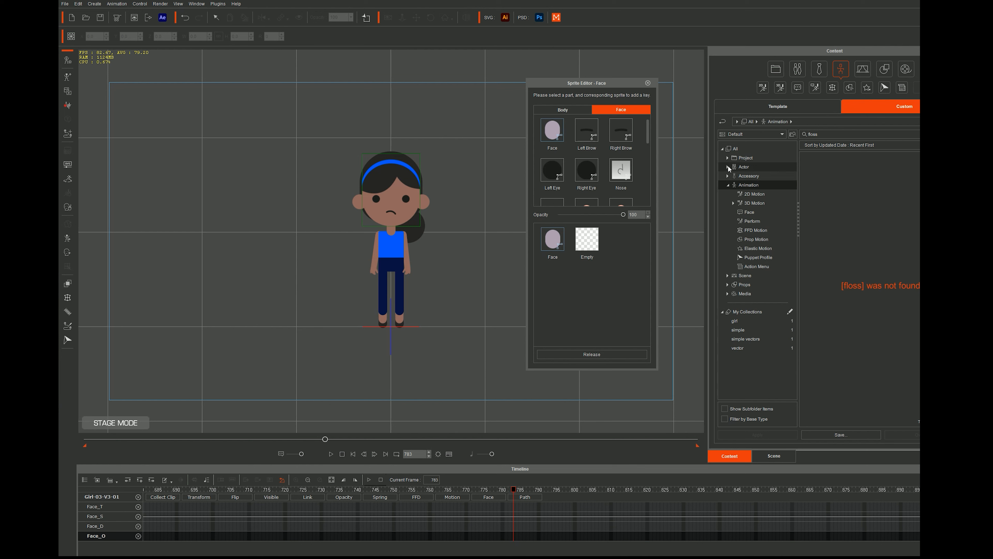
{"action": "left_click", "coordinate": [762, 339]}
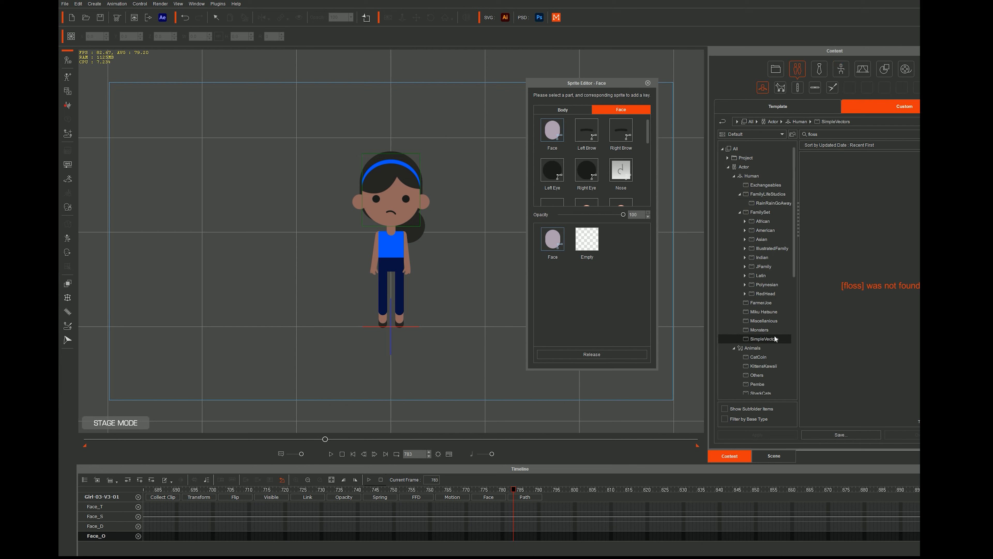
{"action": "left_click", "coordinate": [959, 135]}
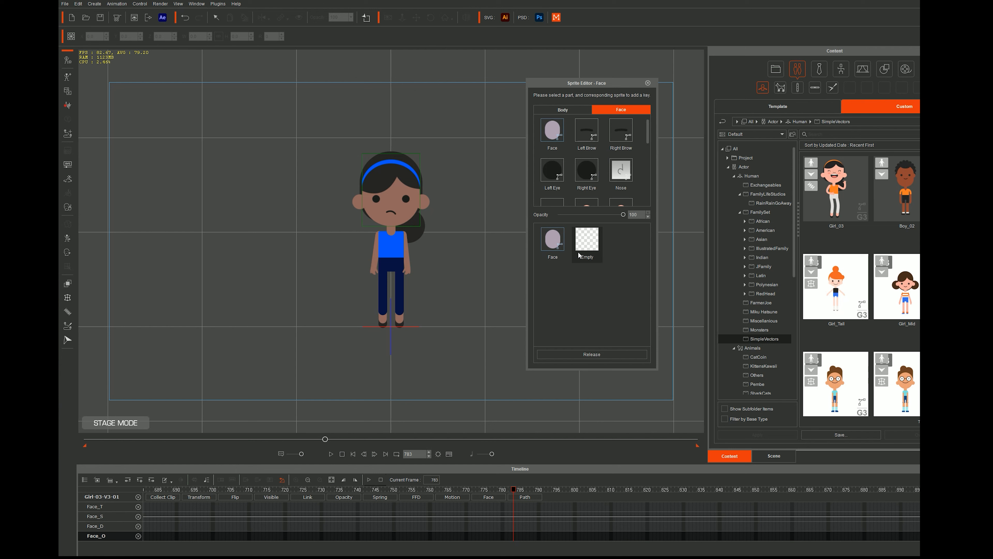
Try the Empty sprite on the HeadBand part and restore its HeadBand sprite
{"action": "scroll", "coordinate": [619, 169], "scroll_direction": "down", "scroll_amount": 5}
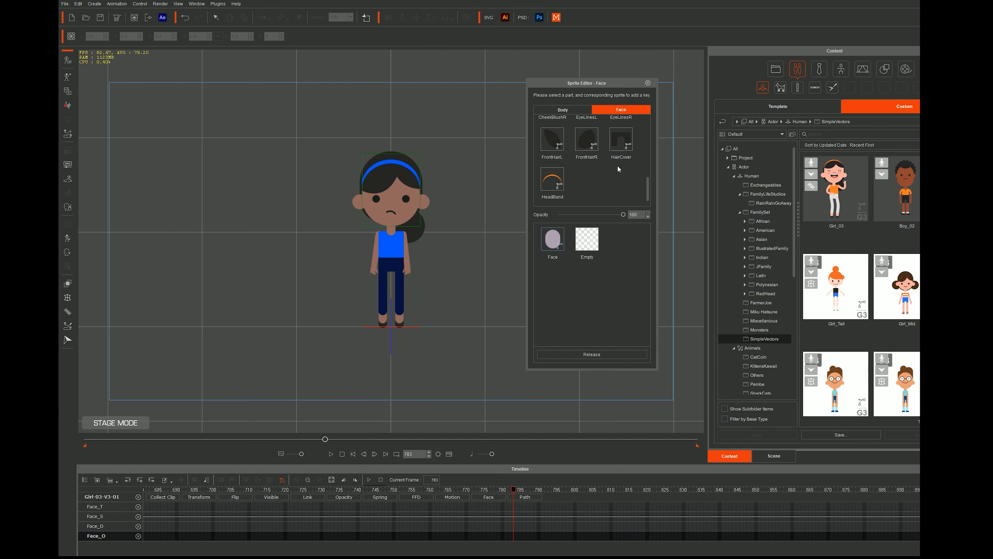
{"action": "left_click", "coordinate": [552, 179]}
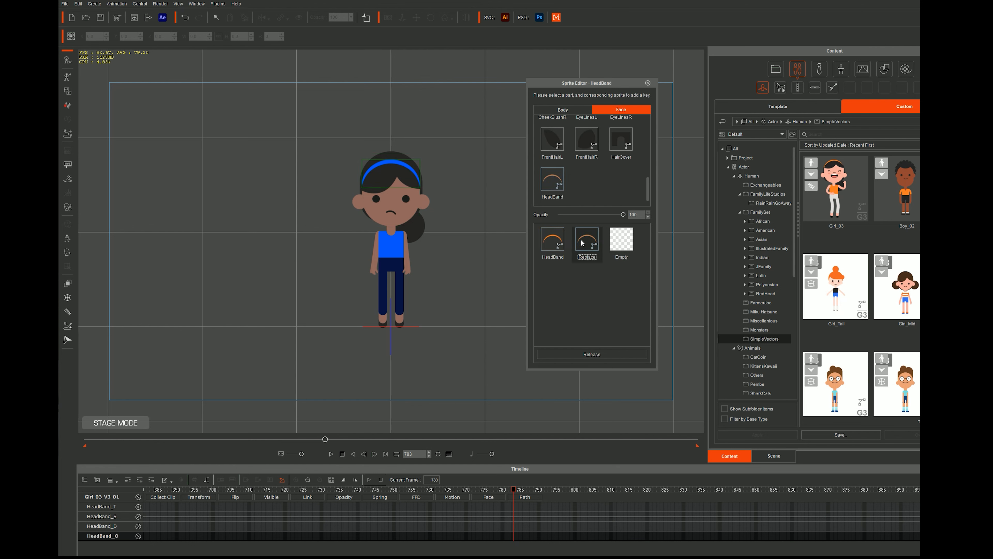
{"action": "key", "text": "Right"}
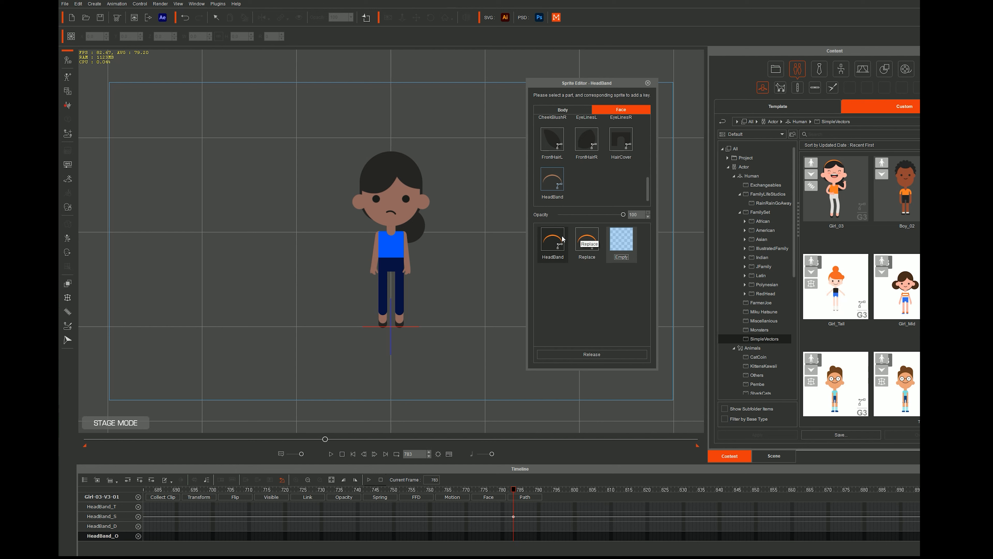
{"action": "left_click", "coordinate": [552, 240]}
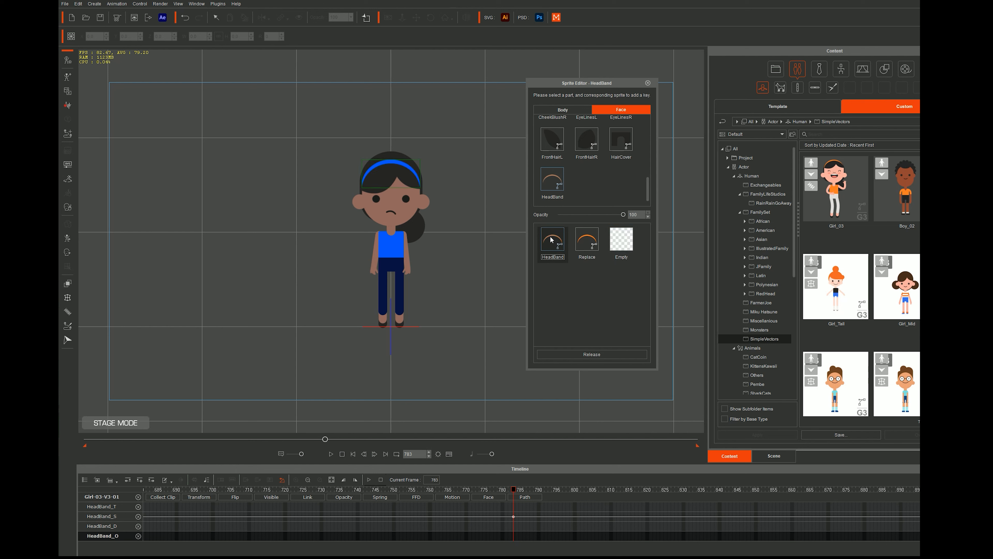
Look through the LHand sprites among the Body parts and the Nose and CheekBlushL sprites among the Face parts
{"action": "left_click", "coordinate": [563, 109]}
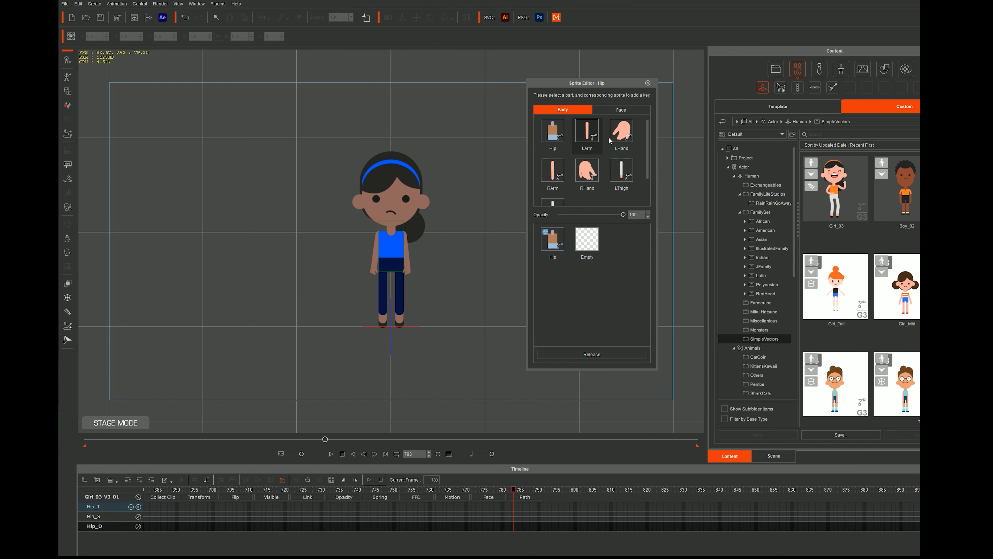
{"action": "left_click", "coordinate": [621, 132]}
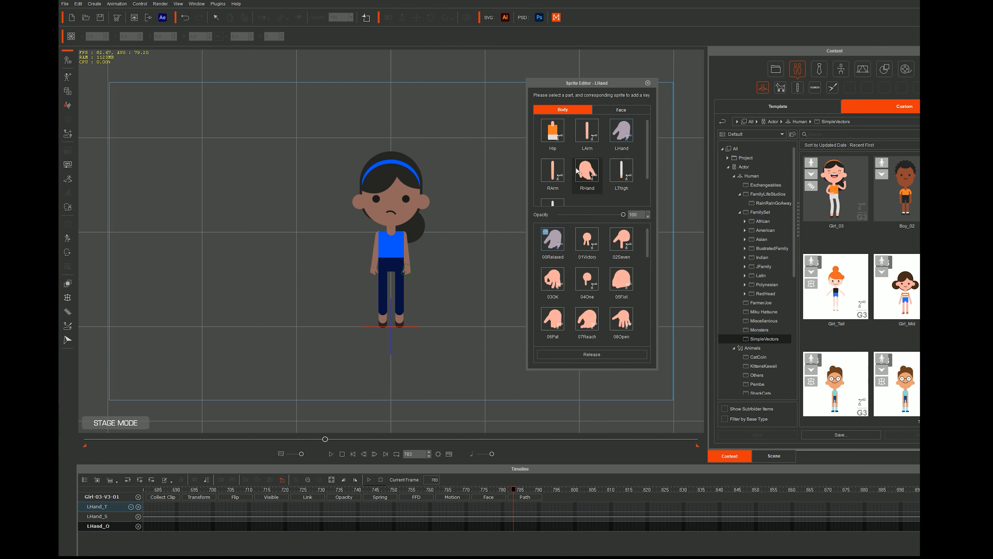
{"action": "left_click", "coordinate": [611, 111]}
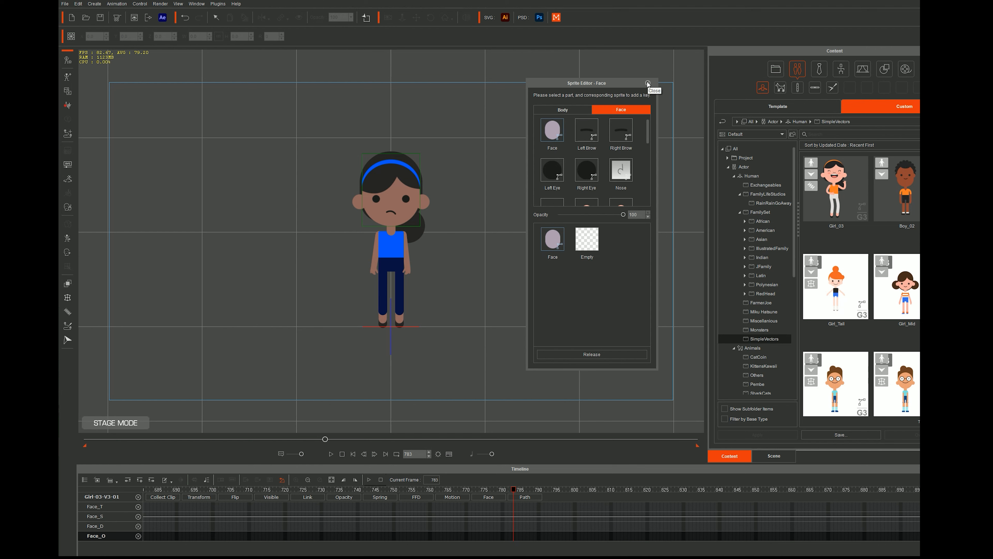
{"action": "left_click", "coordinate": [621, 169]}
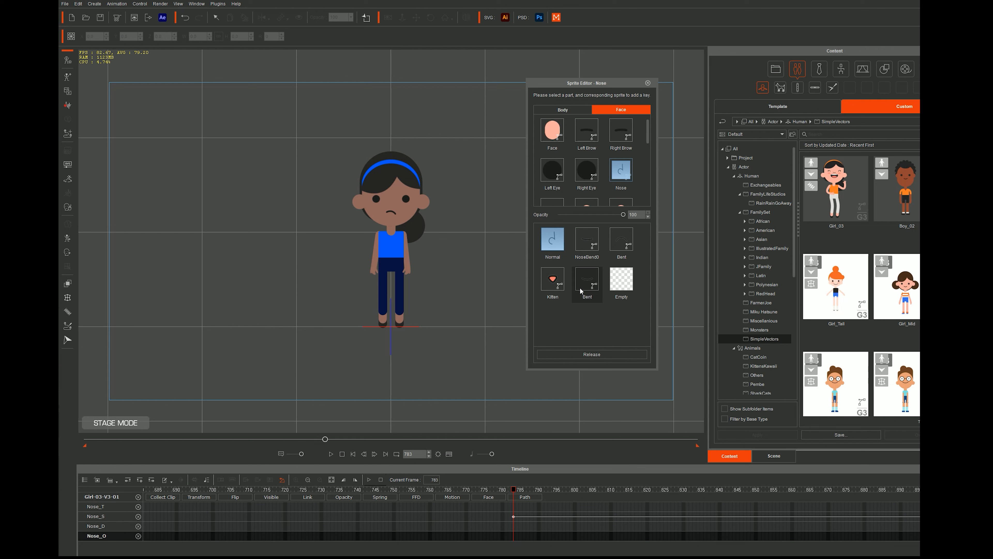
{"action": "scroll", "coordinate": [623, 194], "scroll_direction": "down", "scroll_amount": 2}
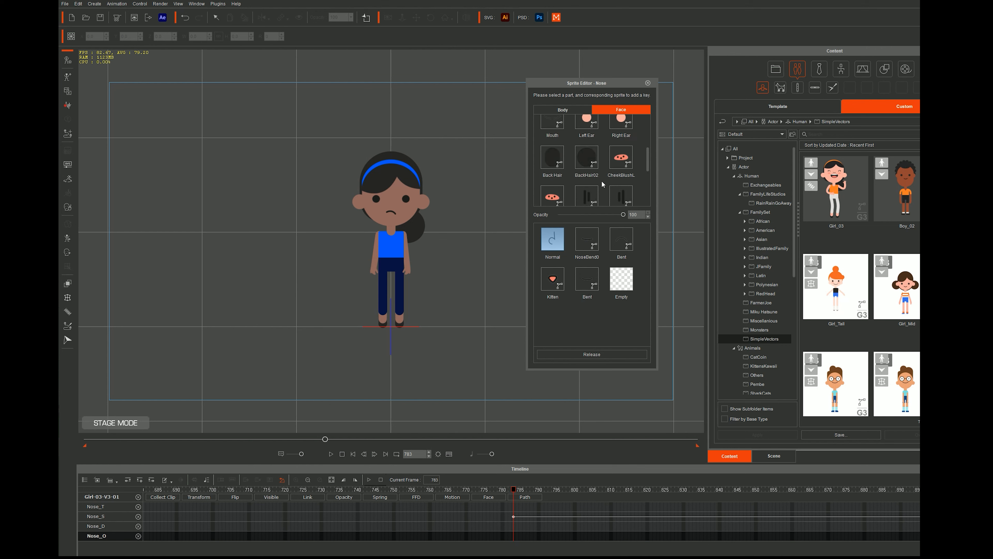
{"action": "left_click", "coordinate": [621, 159]}
Close the Sprite Editor, select the girl on stage and open her Girl03V301.svg artwork in Illustrator
{"action": "left_click", "coordinate": [647, 83]}
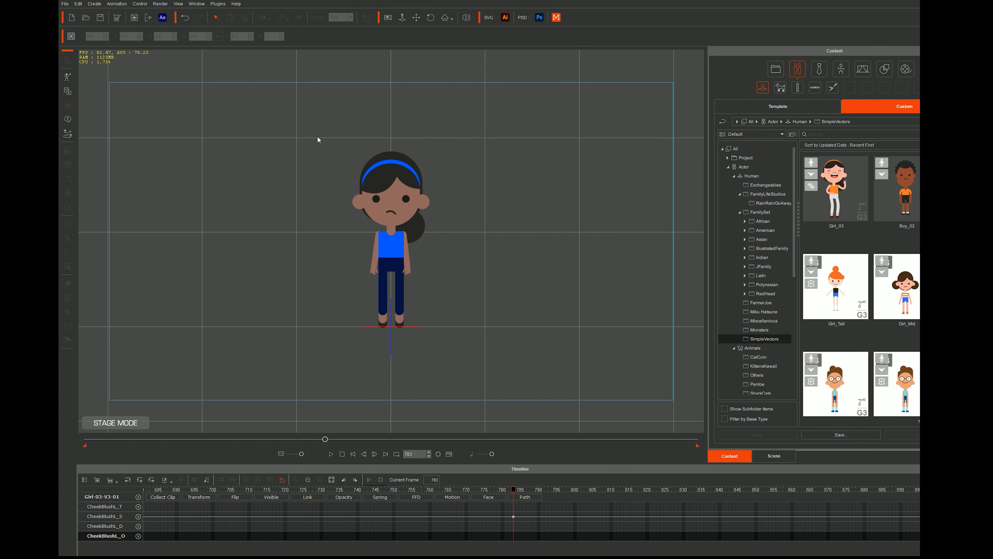
{"action": "left_click", "coordinate": [394, 219]}
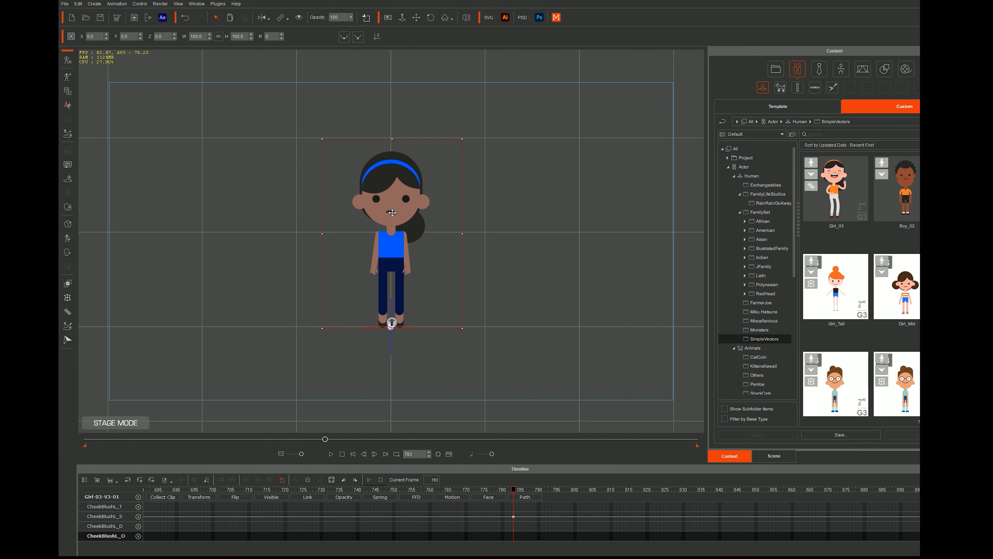
{"action": "left_click", "coordinate": [67, 59]}
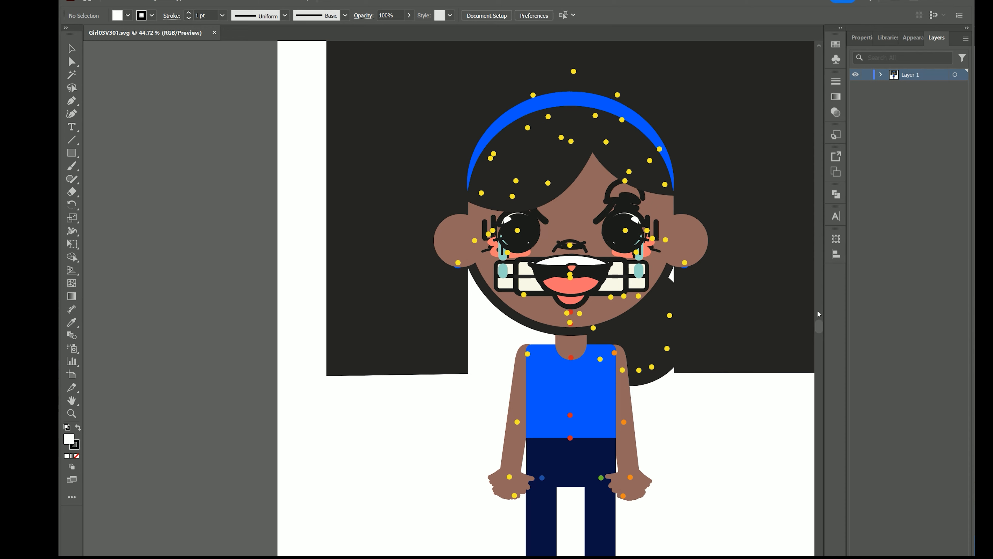
Expand Layer 1, its RLImage group and the LHand group, and widen the layer list until the names are readable
{"action": "left_click", "coordinate": [880, 74]}
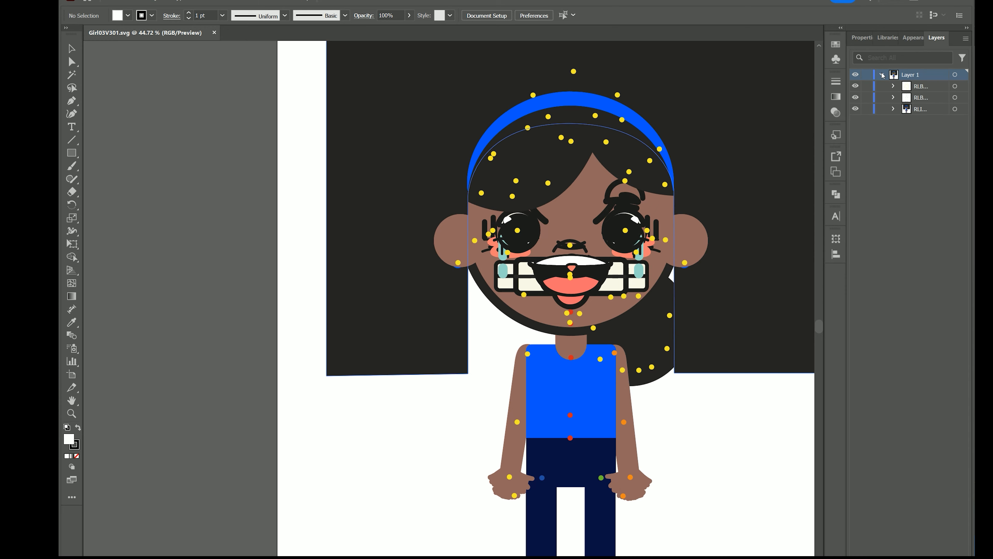
{"action": "left_click", "coordinate": [894, 109]}
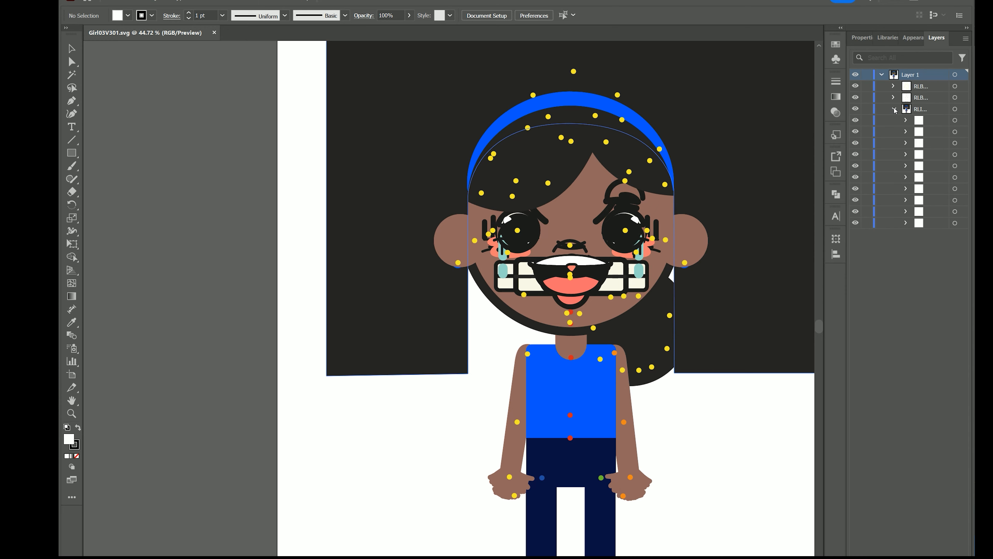
{"action": "left_click", "coordinate": [906, 121]}
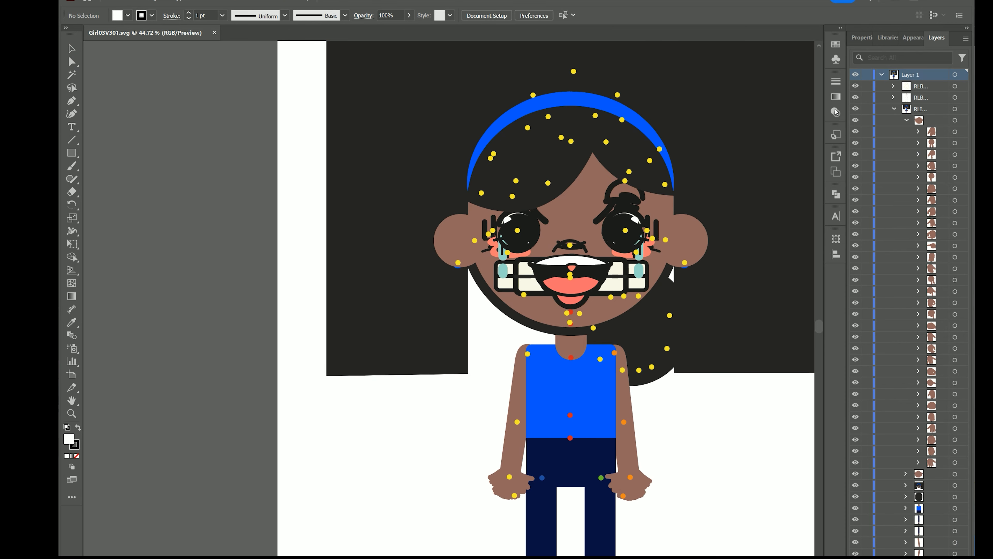
{"action": "left_click_drag", "start_coordinate": [845, 105], "coordinate": [767, 104]}
{"action": "left_click", "coordinate": [866, 121]}
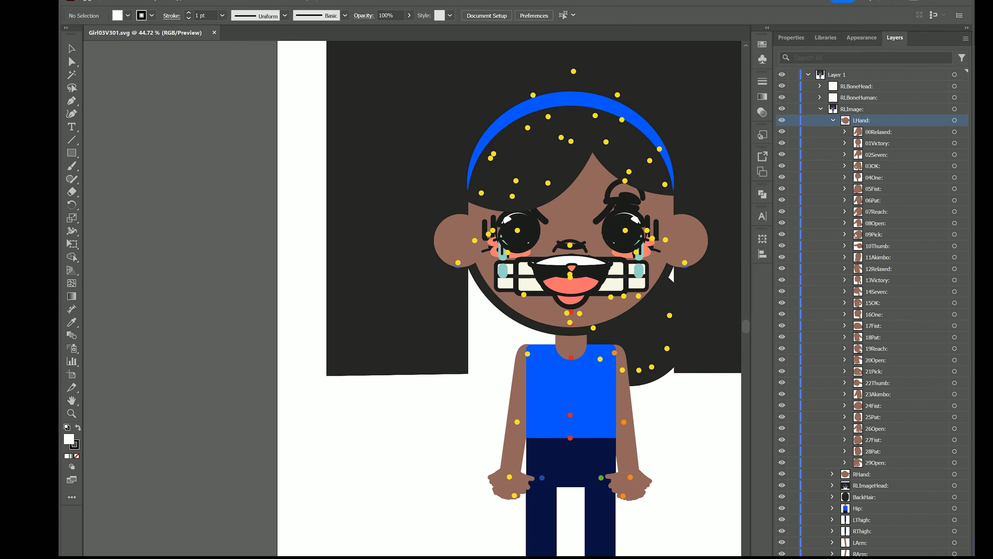
Duplicate the 29Open: hand sprite inside the LHand group
{"action": "left_click", "coordinate": [845, 463]}
{"action": "left_click", "coordinate": [845, 463]}
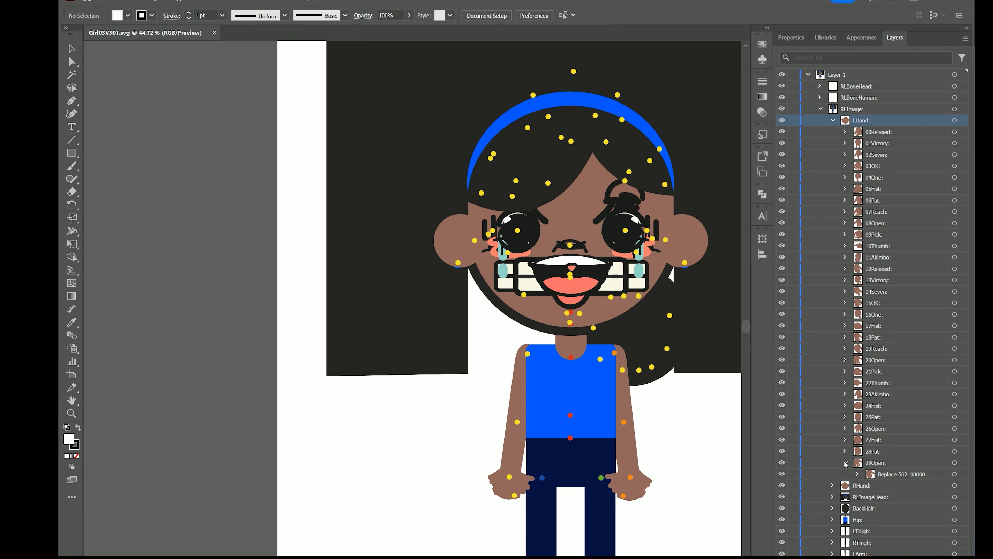
{"action": "left_click", "coordinate": [877, 463]}
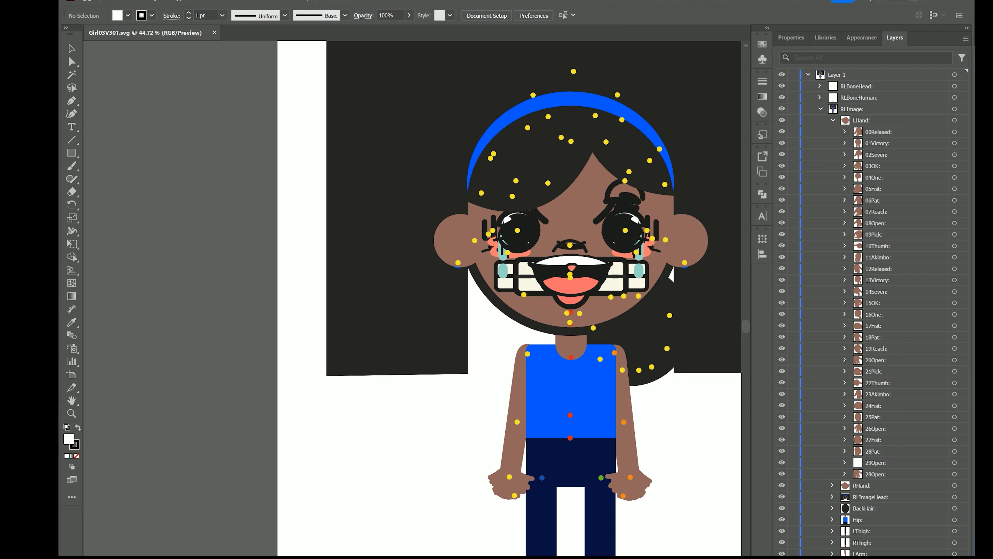
{"action": "left_click_drag", "start_coordinate": [878, 463], "coordinate": [869, 473]}
Rename the lower 29Open: duplicate to 30FistBump:
{"action": "double_click", "coordinate": [869, 473]}
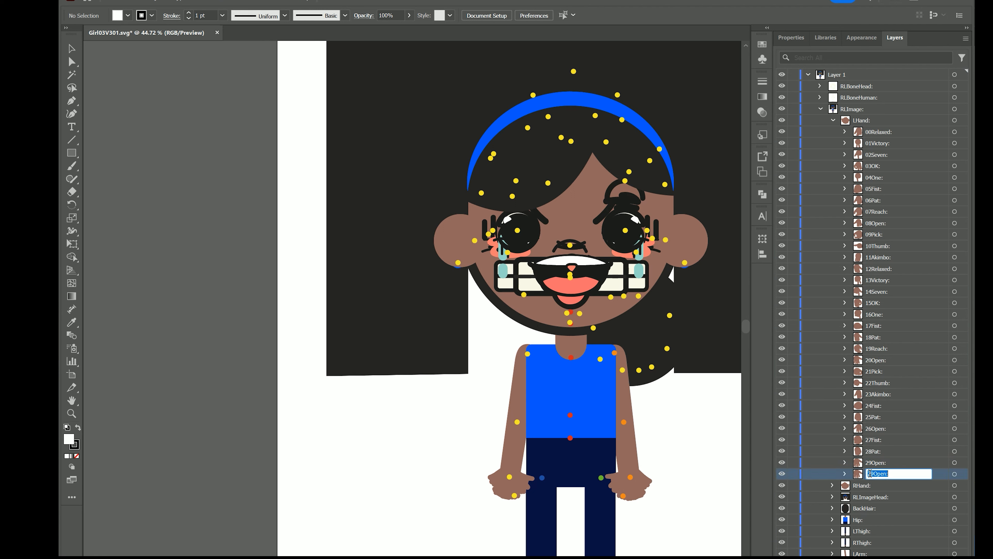
{"action": "type", "text": "30FishBum"}
{"action": "key", "text": "BackSpace"}
{"action": "key", "text": "BackSpace"}
{"action": "key", "text": "BackSpace"}
{"action": "key", "text": "BackSpace"}
{"action": "type", "text": "tBump:"}
{"action": "key", "text": "Return"}
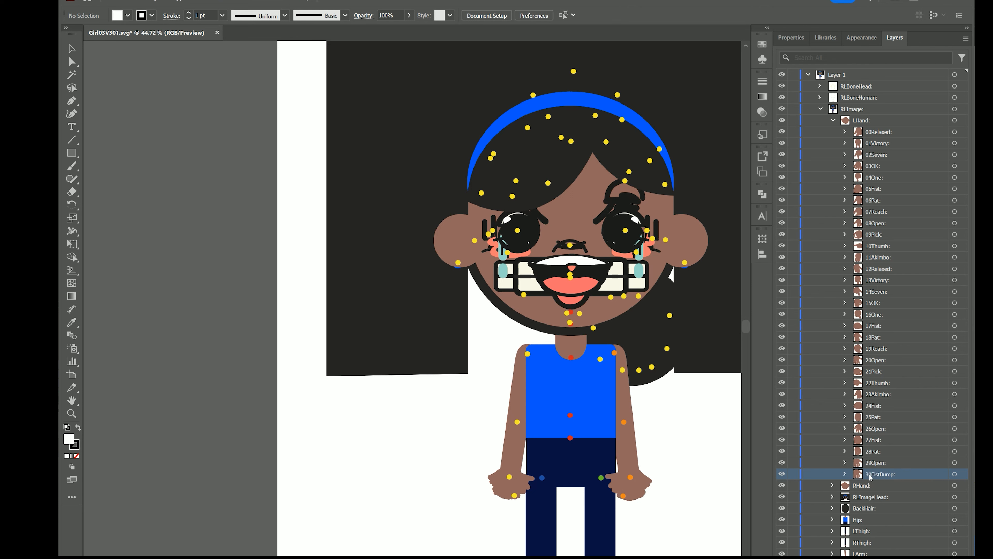
Expand the 30FistBump: group and its Replace subgroup, and save the SVG
{"action": "left_click", "coordinate": [845, 473]}
{"action": "double_click", "coordinate": [903, 485]}
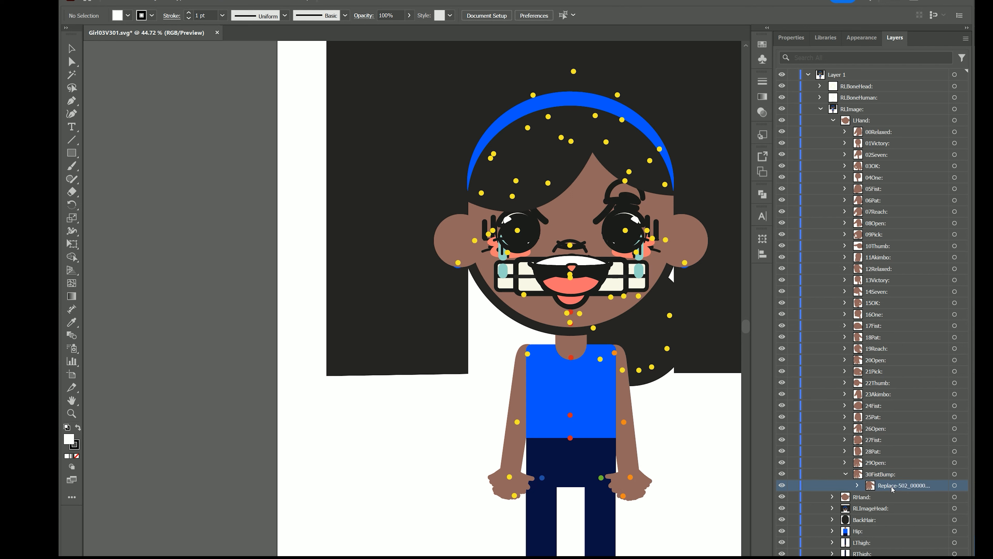
{"action": "left_click", "coordinate": [858, 485]}
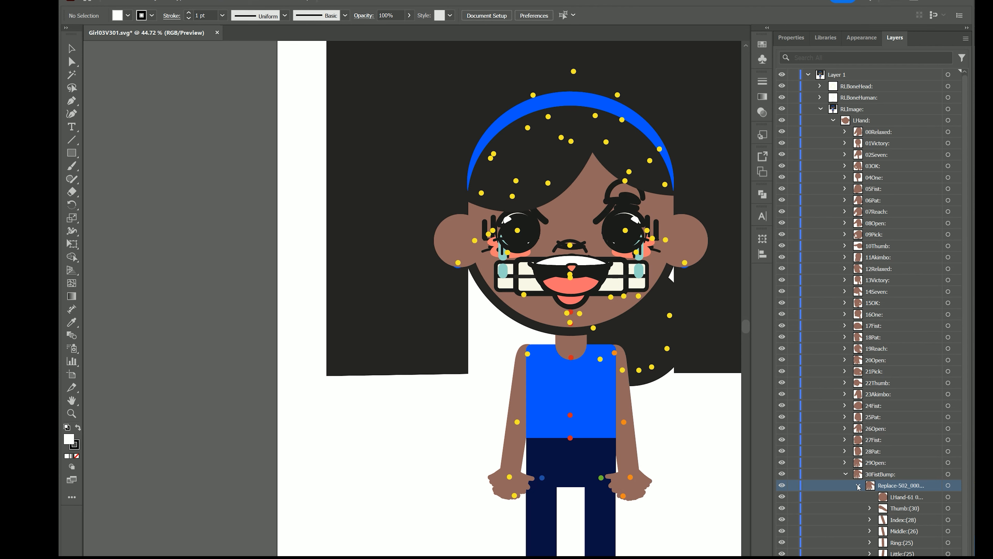
{"action": "key", "text": "ctrl+s"}
Switch to Cartoon Animator and select the character's LHand on stage
{"action": "key", "text": "alt+Tab"}
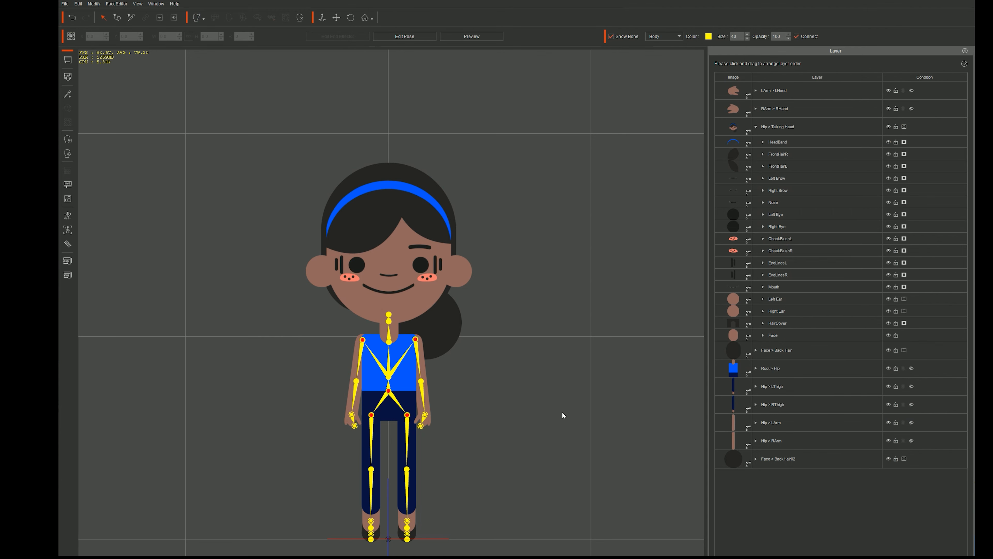
{"action": "left_click", "coordinate": [424, 415]}
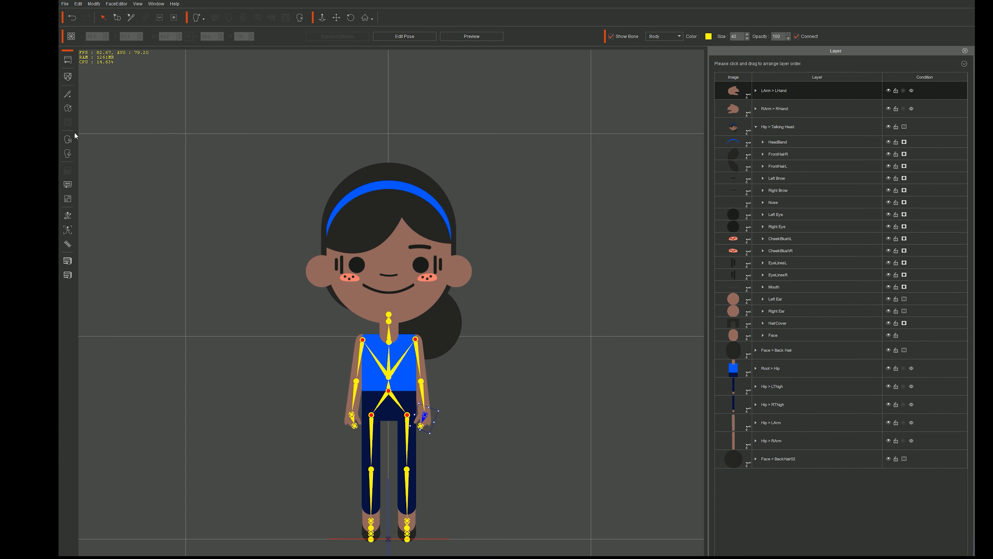
{"action": "left_click", "coordinate": [67, 153]}
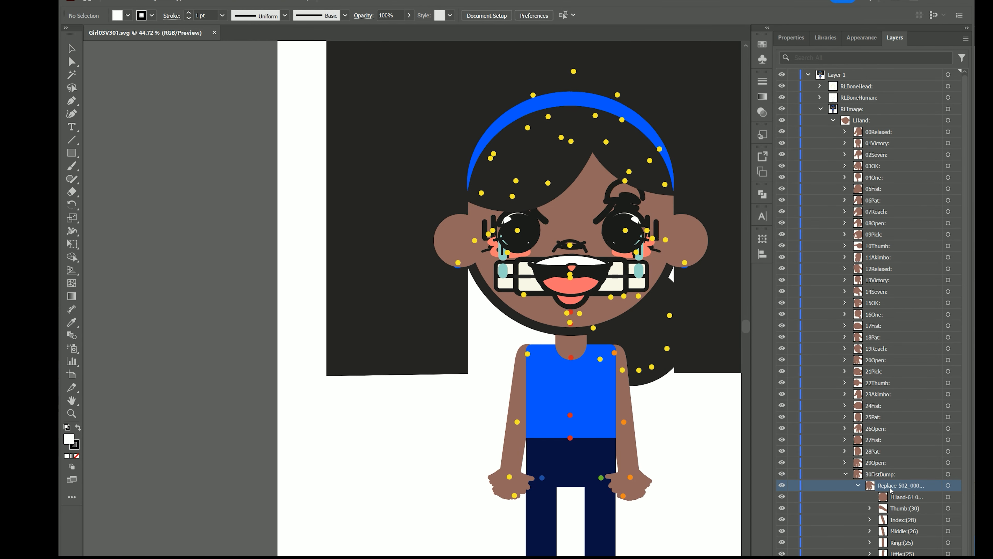
Delete the Thumb, Index, Middle, Ring and Little groups from the 30FistBump: sprite, keeping only its LHand shape
{"action": "left_click", "coordinate": [902, 498]}
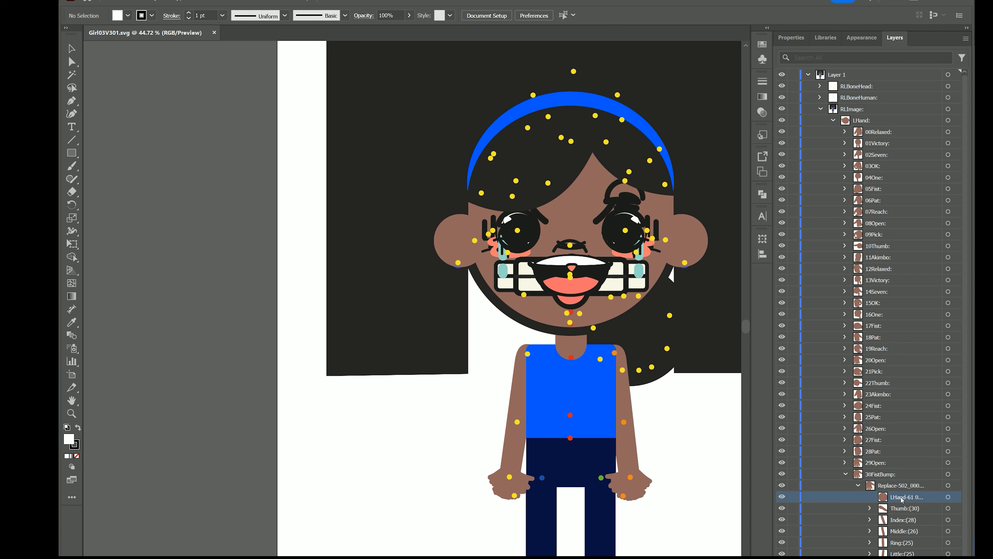
{"action": "left_click", "coordinate": [955, 508]}
{"action": "left_click", "coordinate": [955, 520], "text": "shift"}
{"action": "left_click", "coordinate": [955, 531], "text": "shift"}
{"action": "left_click", "coordinate": [955, 542], "text": "shift"}
{"action": "left_click", "coordinate": [955, 553], "text": "shift"}
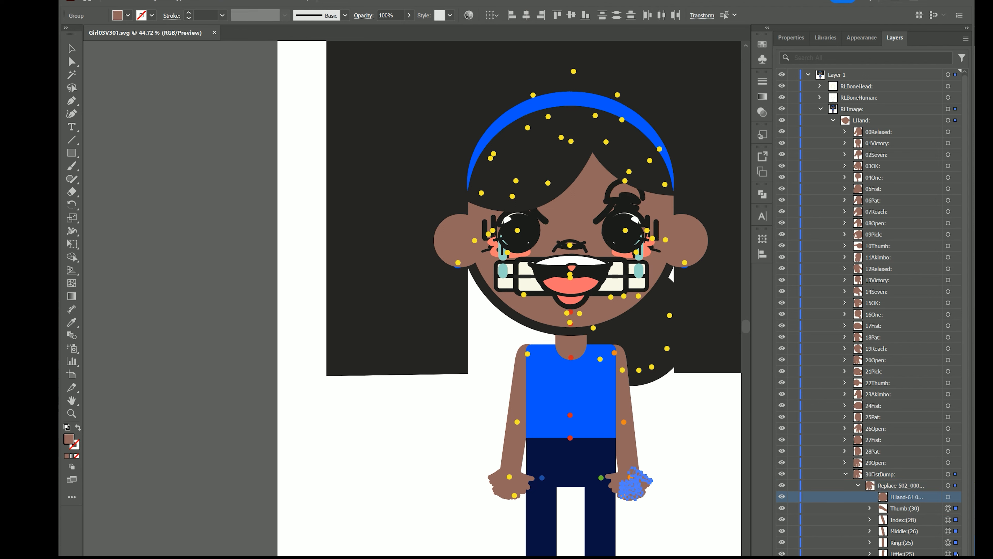
{"action": "key", "text": "Delete"}
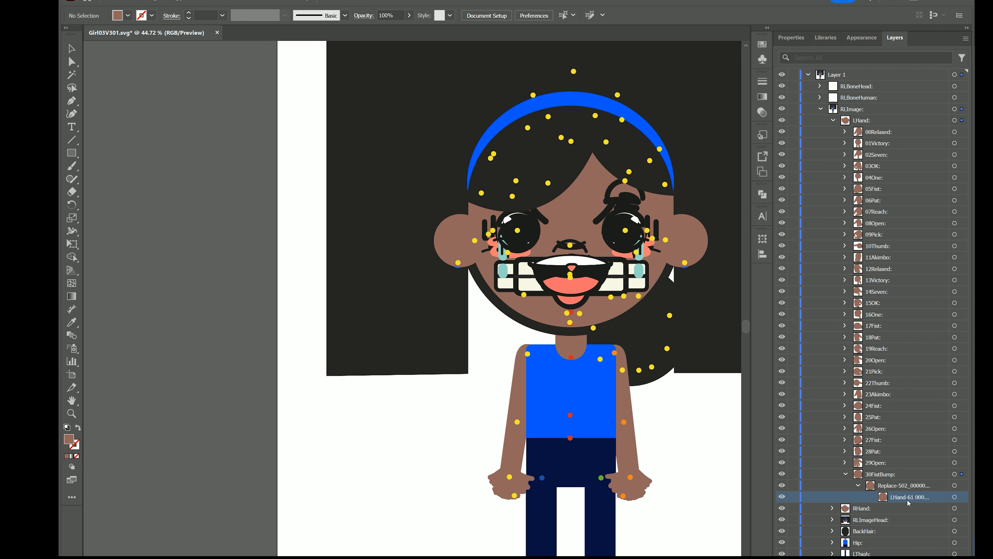
Save the SVG and open the LHand sprites in Cartoon Animator's Sprite Editor
{"action": "key", "text": "ctrl+s"}
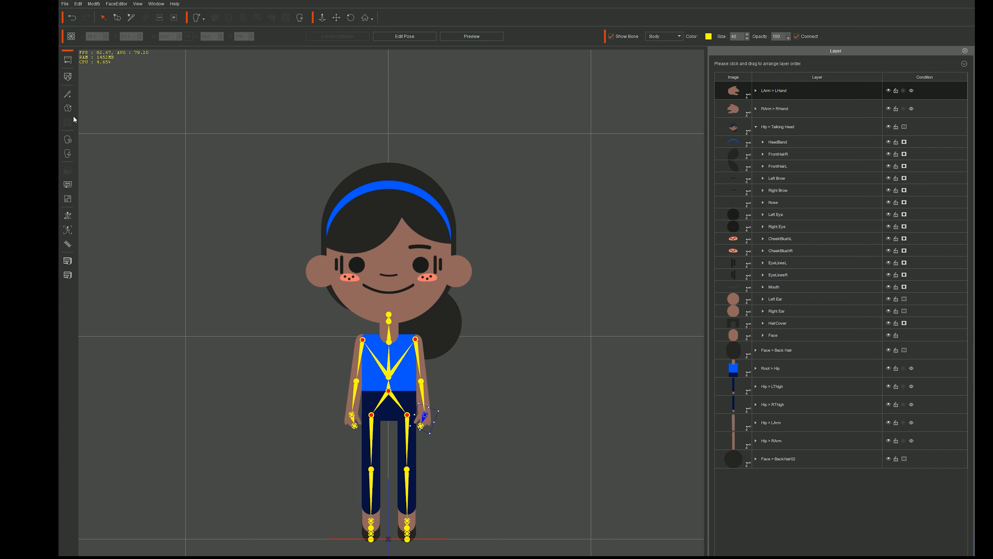
{"action": "left_click", "coordinate": [68, 108]}
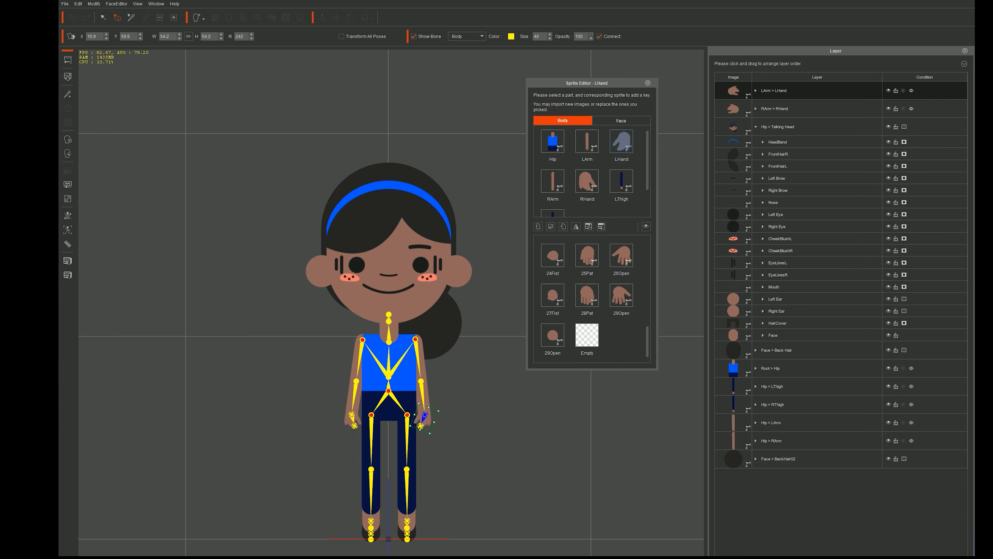
Switch to the Reallusion Feedback Tracker in the browser and sort the Cartoon Animator 5 issues by Visit
{"action": "key", "text": "alt+Tab"}
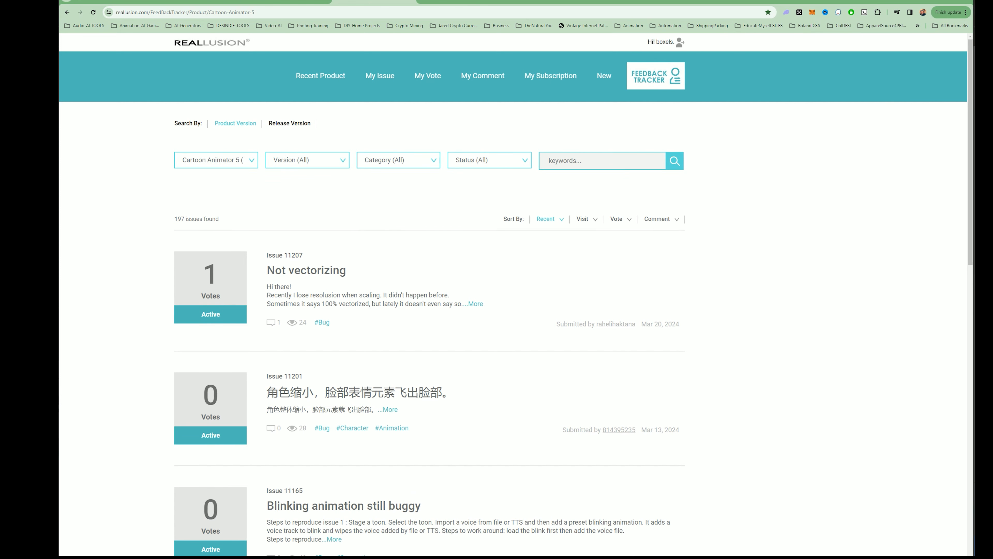
{"action": "left_click", "coordinate": [589, 222]}
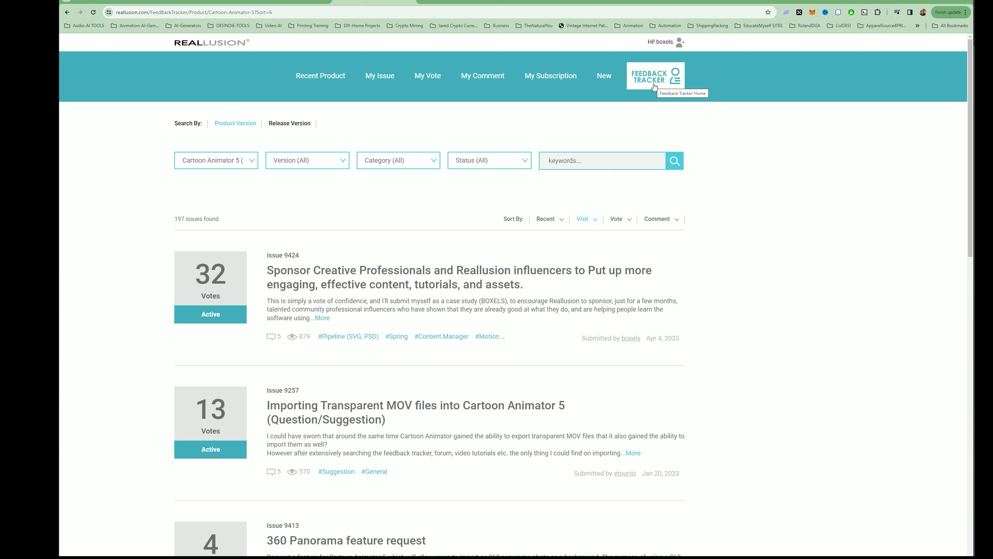
Start a new issue for Cartoon Animator 5, version 5.23, tagged as Bug, and look through the OS choices
{"action": "left_click", "coordinate": [602, 75]}
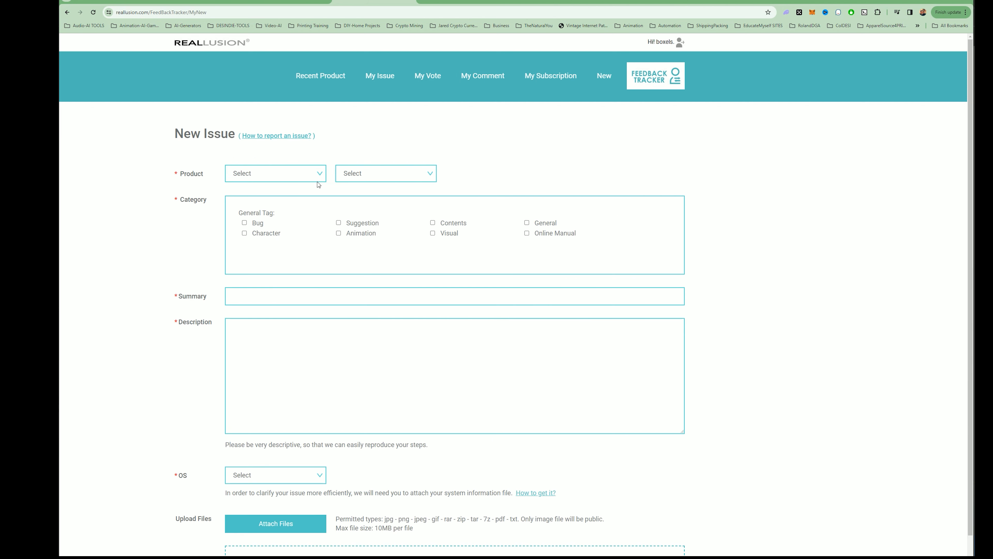
{"action": "left_click", "coordinate": [317, 181]}
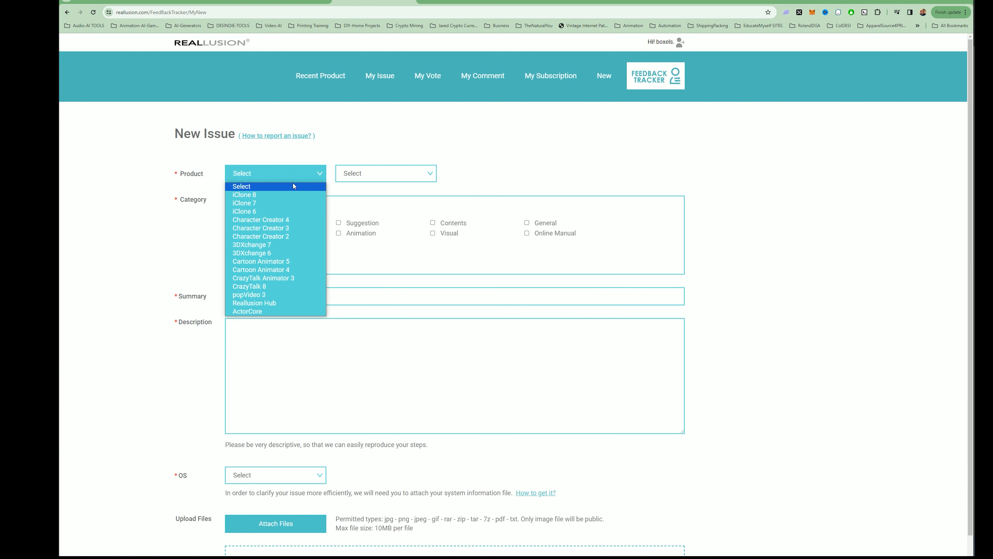
{"action": "left_click", "coordinate": [288, 261]}
{"action": "left_click", "coordinate": [378, 173]}
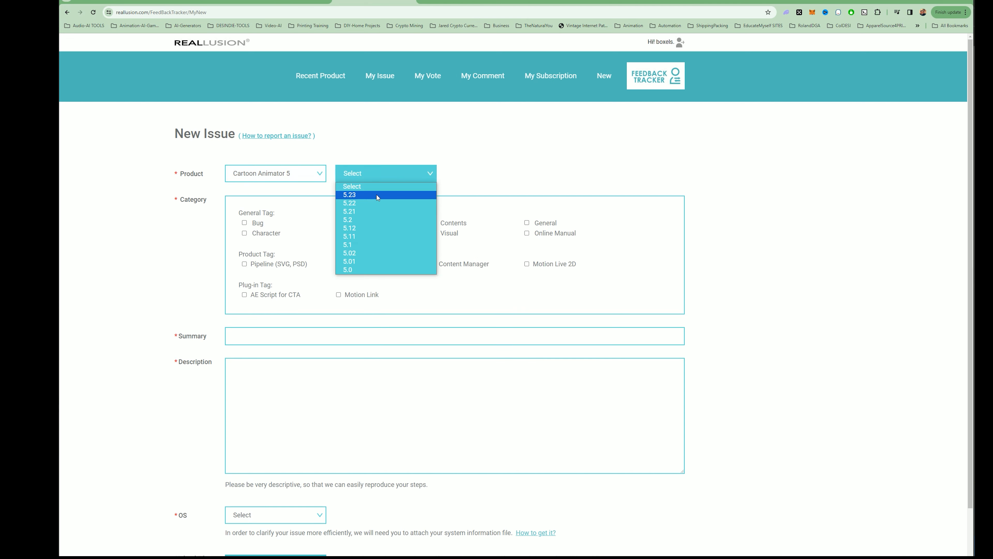
{"action": "left_click", "coordinate": [378, 195]}
{"action": "left_click", "coordinate": [244, 223]}
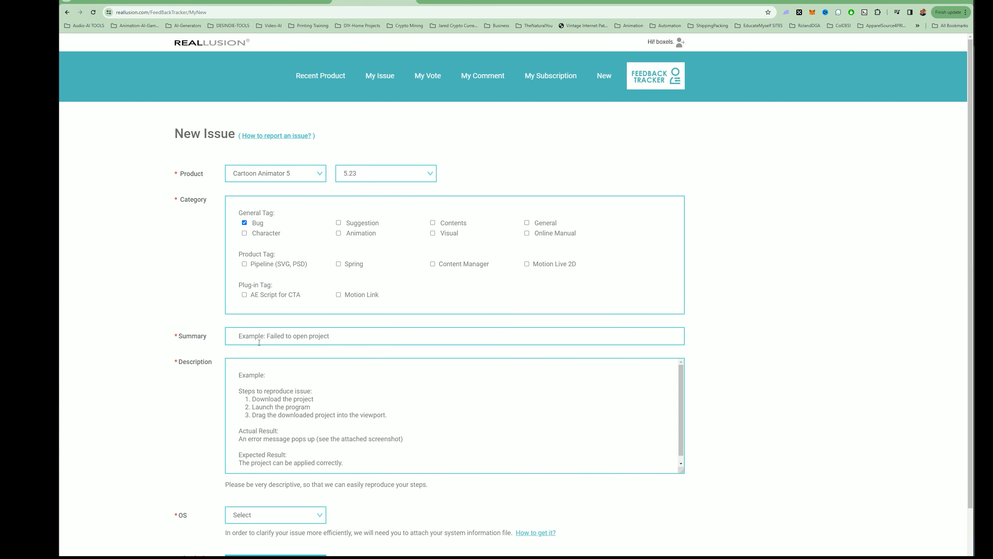
{"action": "left_click", "coordinate": [288, 514]}
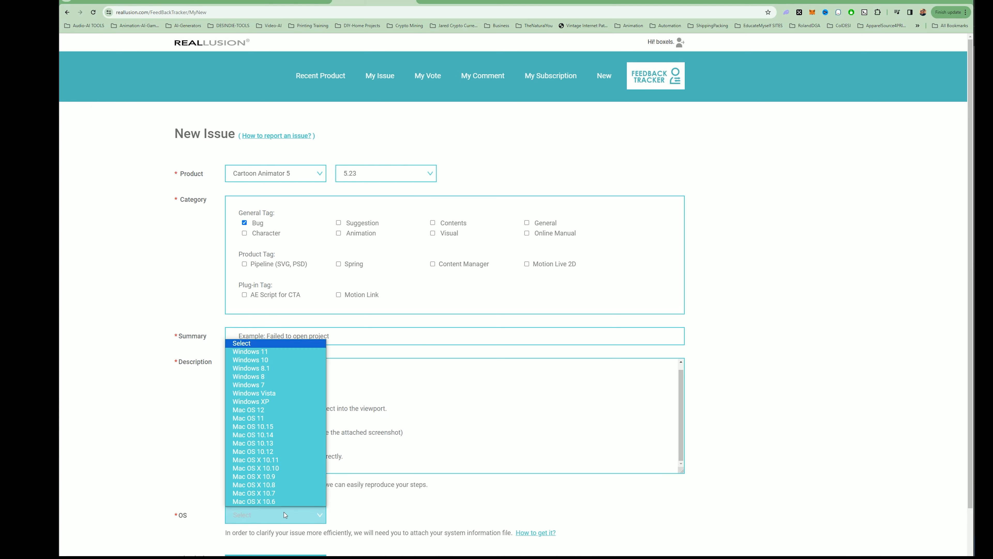
{"action": "left_click", "coordinate": [813, 391]}
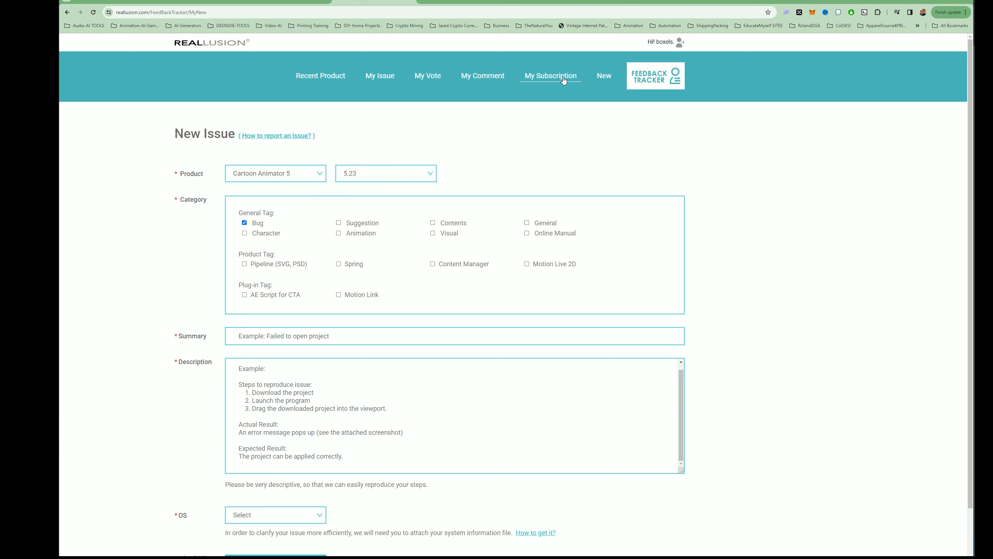
Return to the Cartoon Animator 5 issue list, sort it by Vote and browse the most-voted issues
{"action": "key", "text": "alt+Left"}
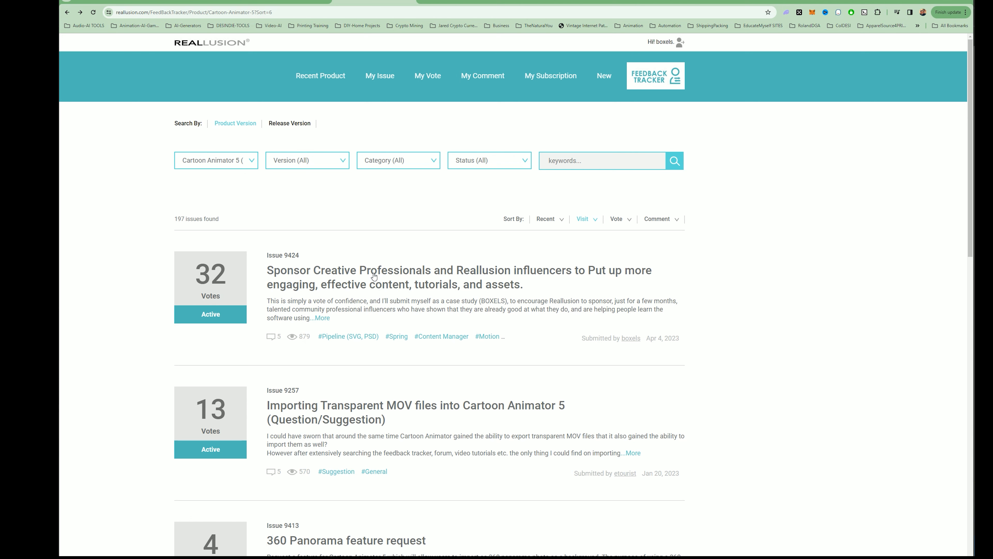
{"action": "scroll", "coordinate": [366, 411], "scroll_direction": "down", "scroll_amount": 2}
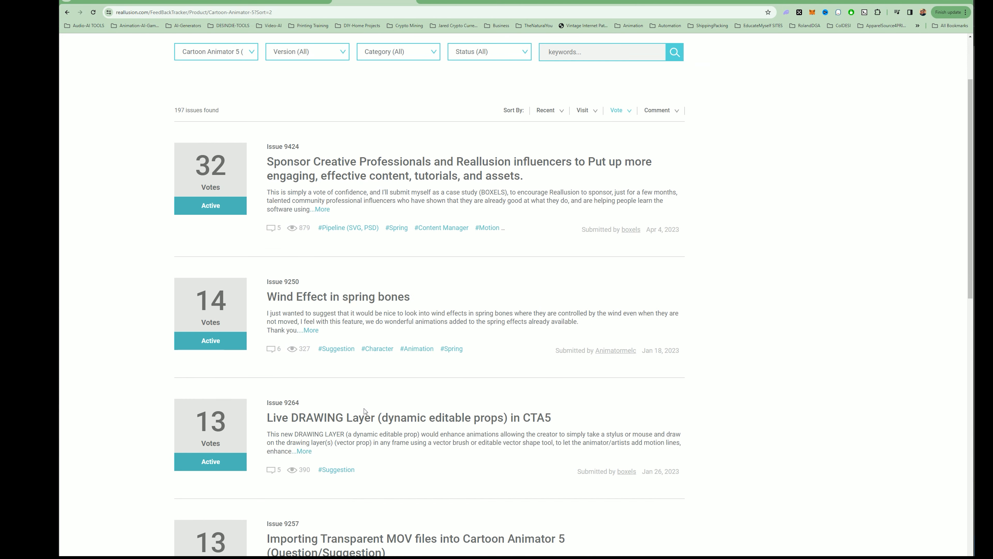
{"action": "scroll", "coordinate": [365, 405], "scroll_direction": "down", "scroll_amount": 2}
{"action": "scroll", "coordinate": [365, 405], "scroll_direction": "up", "scroll_amount": 4}
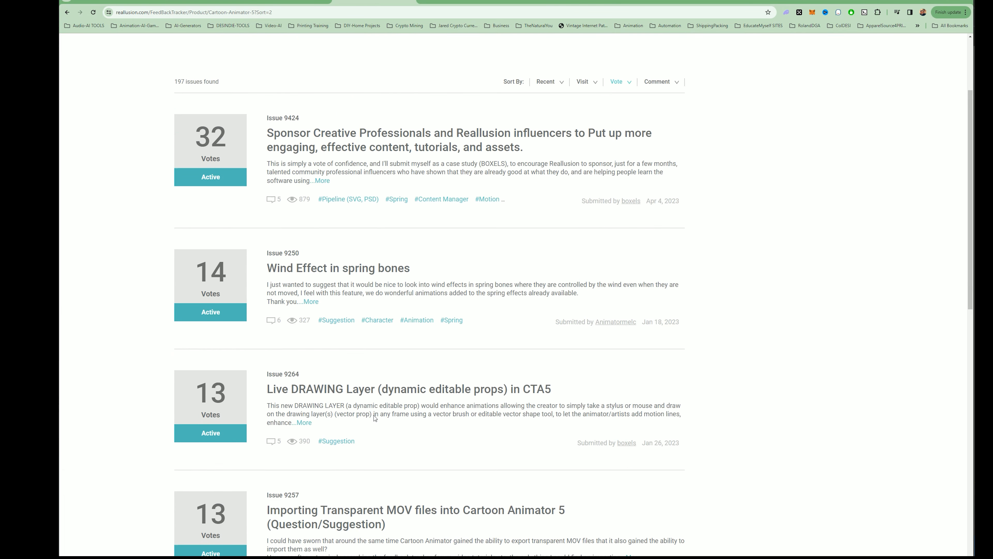
{"action": "scroll", "coordinate": [333, 288], "scroll_direction": "down", "scroll_amount": 7}
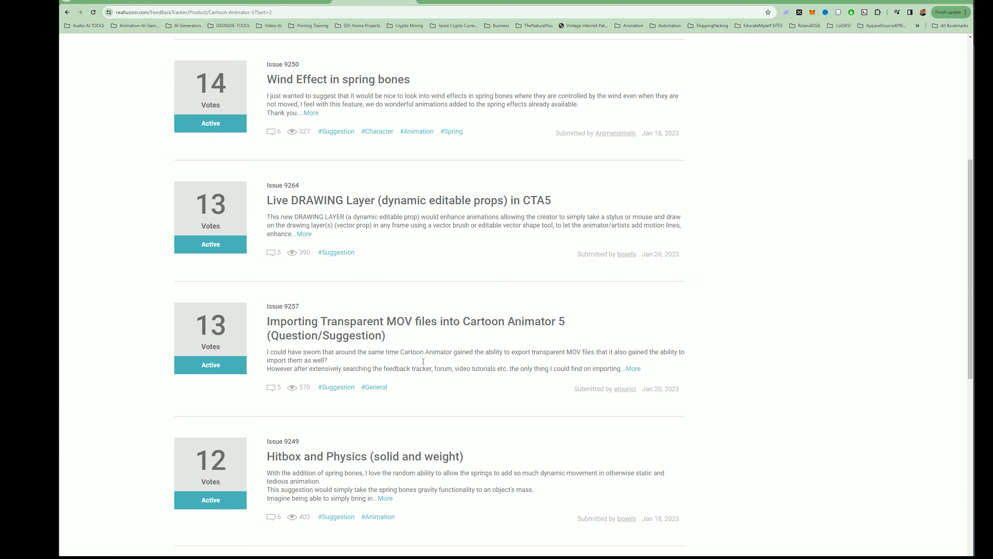
{"action": "scroll", "coordinate": [423, 361], "scroll_direction": "down", "scroll_amount": 2}
{"action": "scroll", "coordinate": [399, 391], "scroll_direction": "up", "scroll_amount": 6}
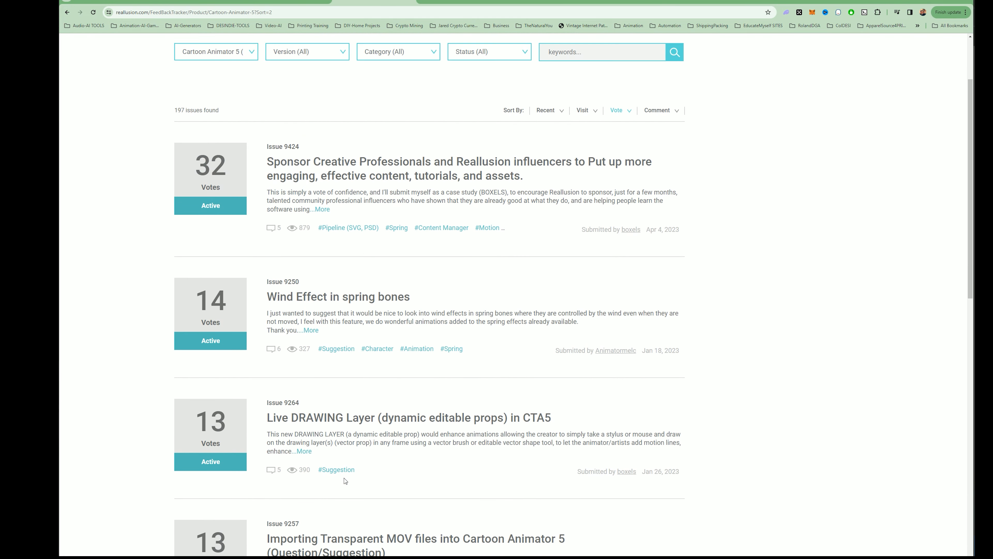
{"action": "scroll", "coordinate": [345, 481], "scroll_direction": "up", "scroll_amount": 3}
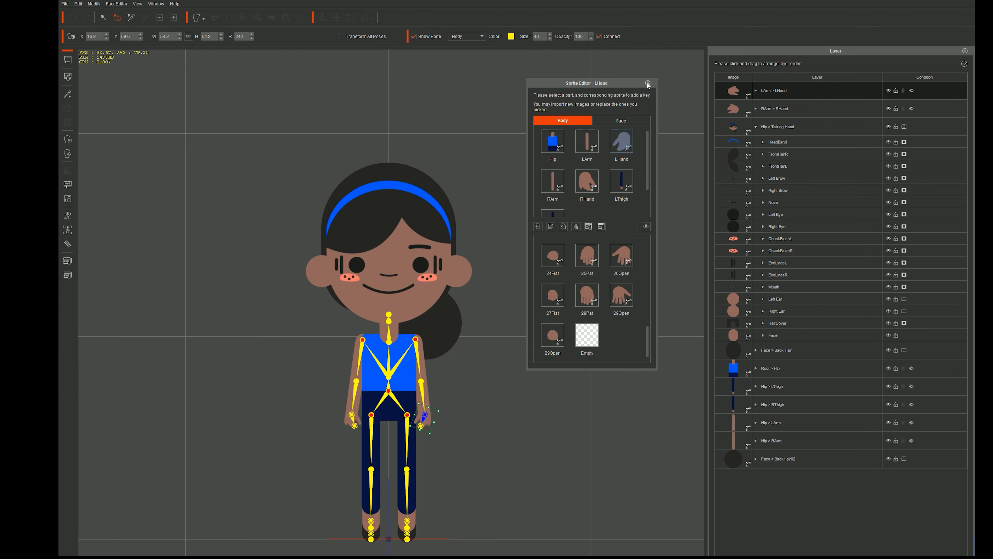
View the Nose sprites among the Face parts in Cartoon Animator's Sprite Editor, and close the editor
{"action": "left_click", "coordinate": [621, 120]}
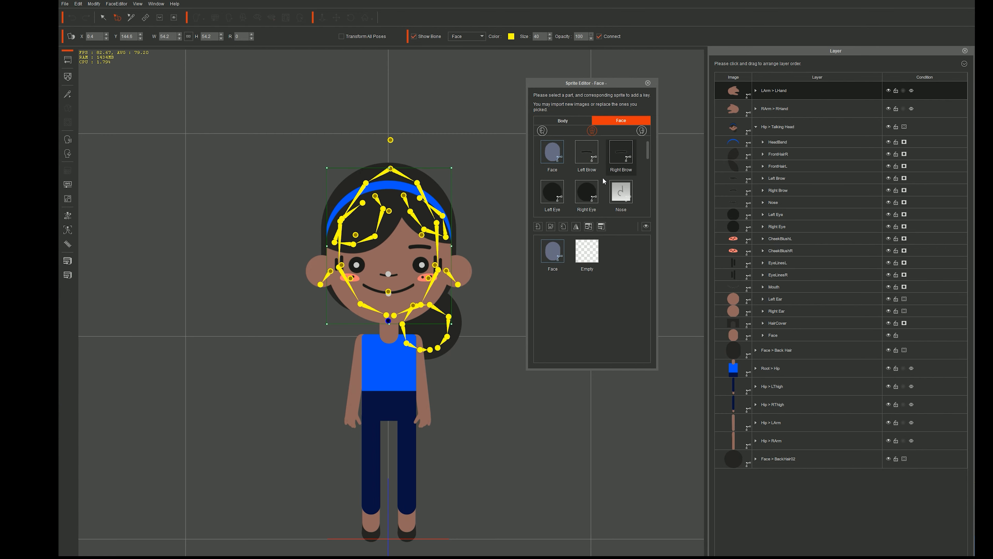
{"action": "left_click", "coordinate": [621, 192]}
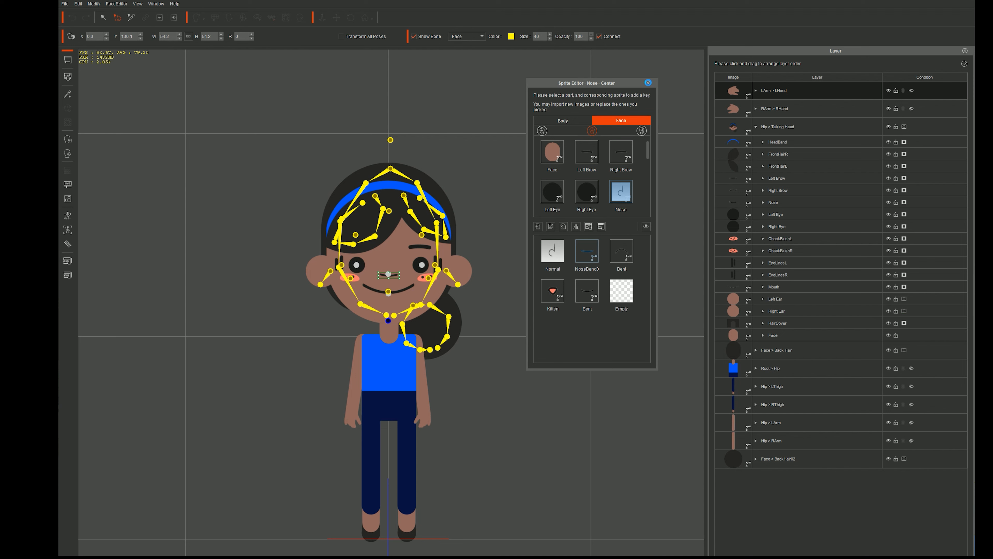
{"action": "left_click", "coordinate": [648, 83]}
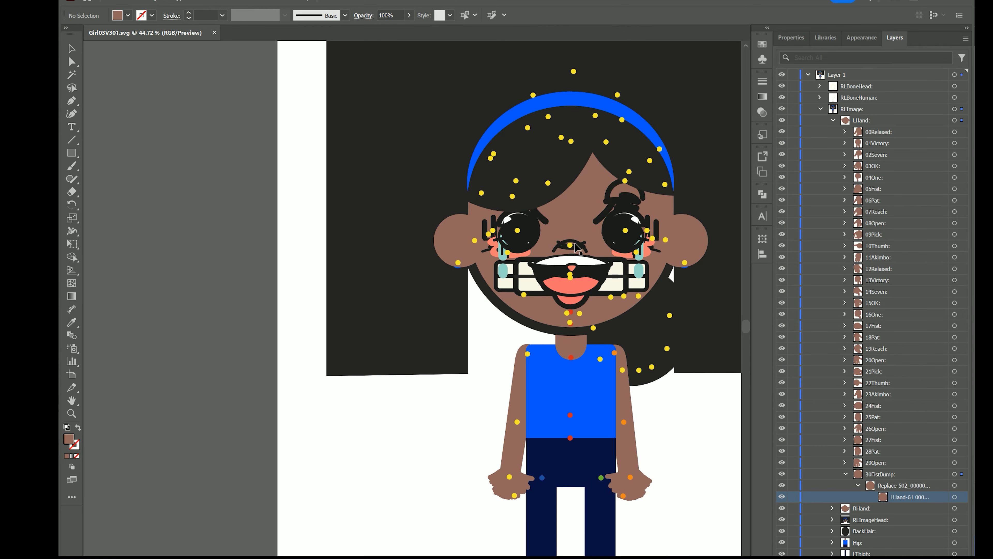
Duplicate the last Bent sprite in the Nose's Center group and rename the copy "noseExample:"
{"action": "key", "text": "a"}
{"action": "left_click", "coordinate": [575, 246]}
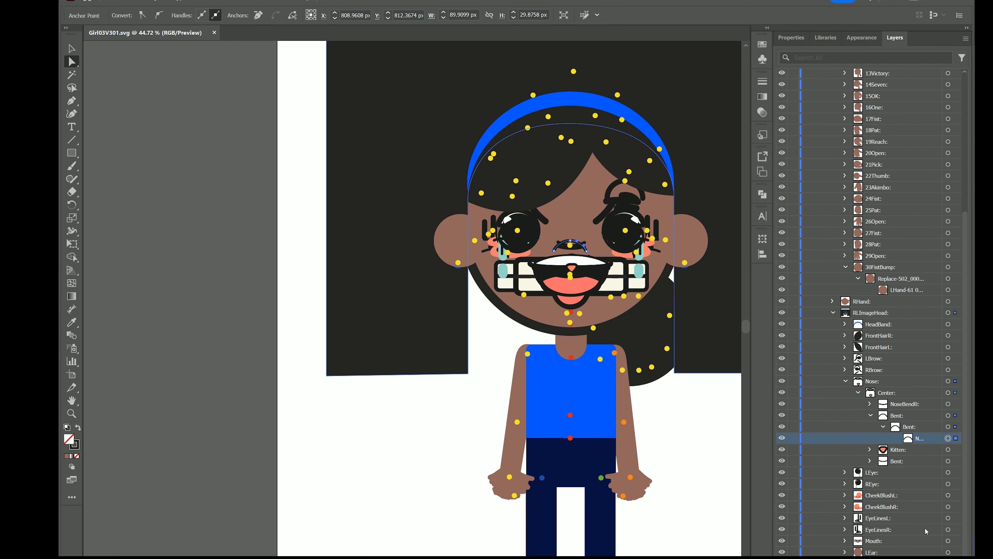
{"action": "left_click", "coordinate": [871, 415]}
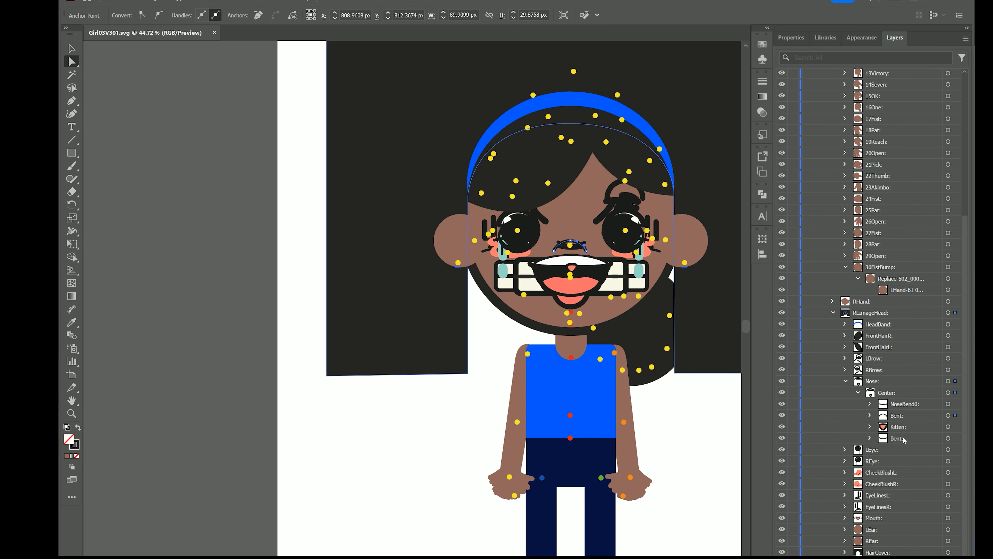
{"action": "left_click_drag", "start_coordinate": [897, 438], "coordinate": [948, 558]}
{"action": "double_click", "coordinate": [896, 427]}
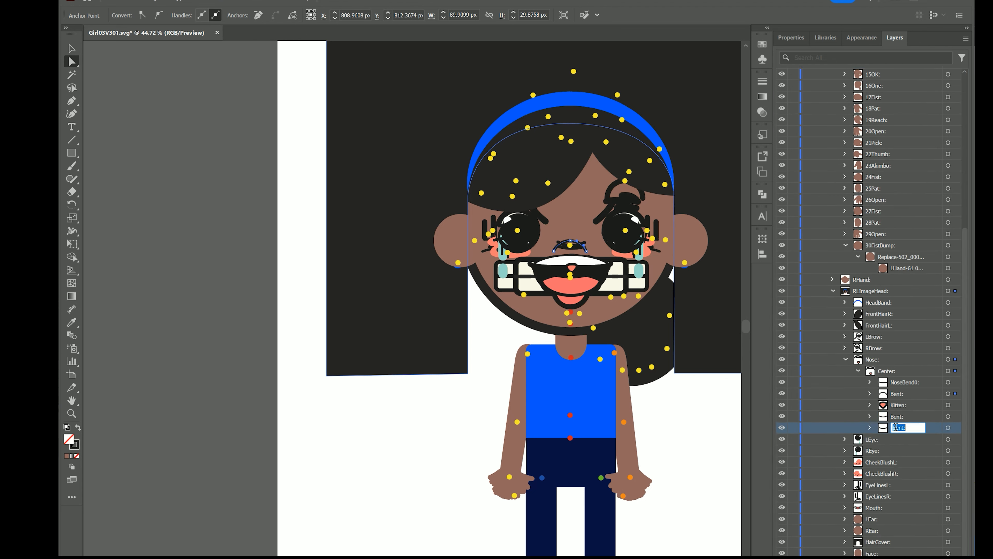
{"action": "type", "text": "NoseExample:"}
{"action": "key", "text": "Return"}
Rename the Bent group nested inside the duplicated nose sprite as "noseExample:"
{"action": "left_click", "coordinate": [871, 428]}
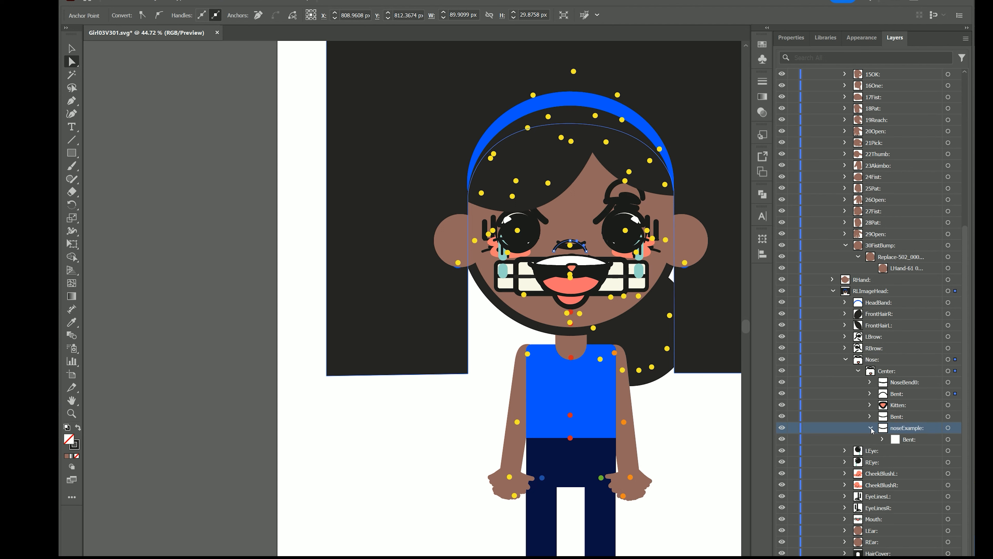
{"action": "double_click", "coordinate": [911, 439]}
{"action": "type", "text": "noseExample:"}
{"action": "key", "text": "Return"}
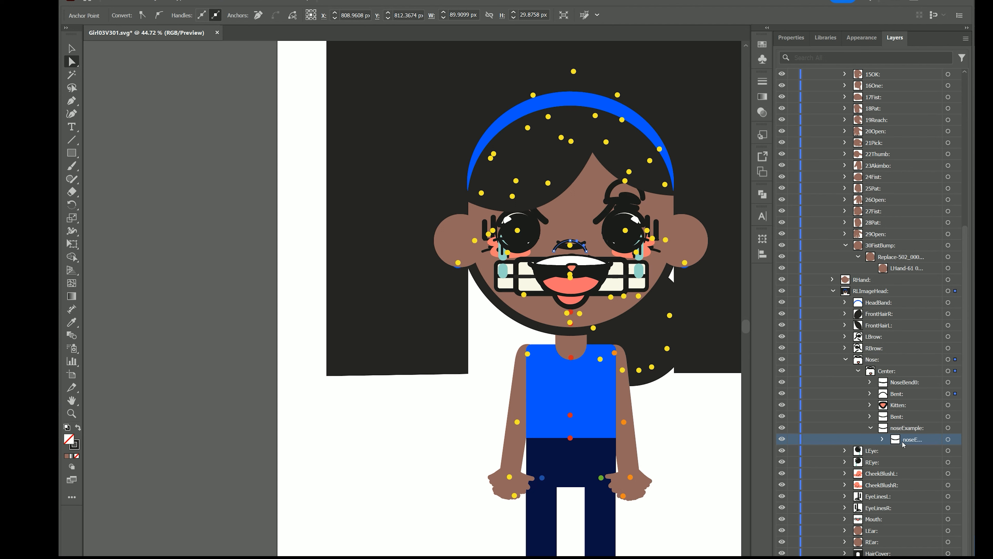
Reshape the noseExample path into a tall V, move it slightly up, and save the SVG file
{"action": "left_click", "coordinate": [883, 440]}
{"action": "left_click", "coordinate": [948, 427]}
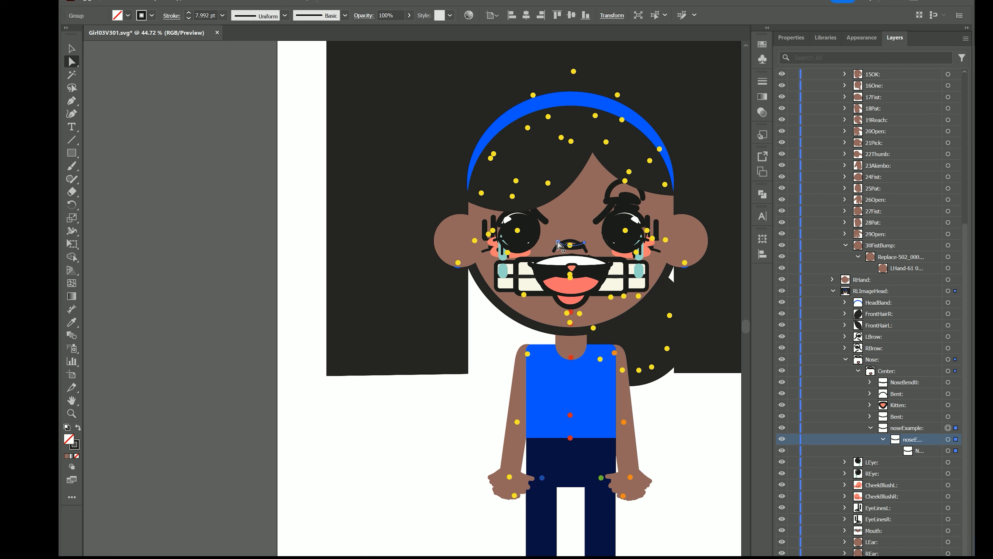
{"action": "left_click_drag", "start_coordinate": [558, 241], "coordinate": [577, 266]}
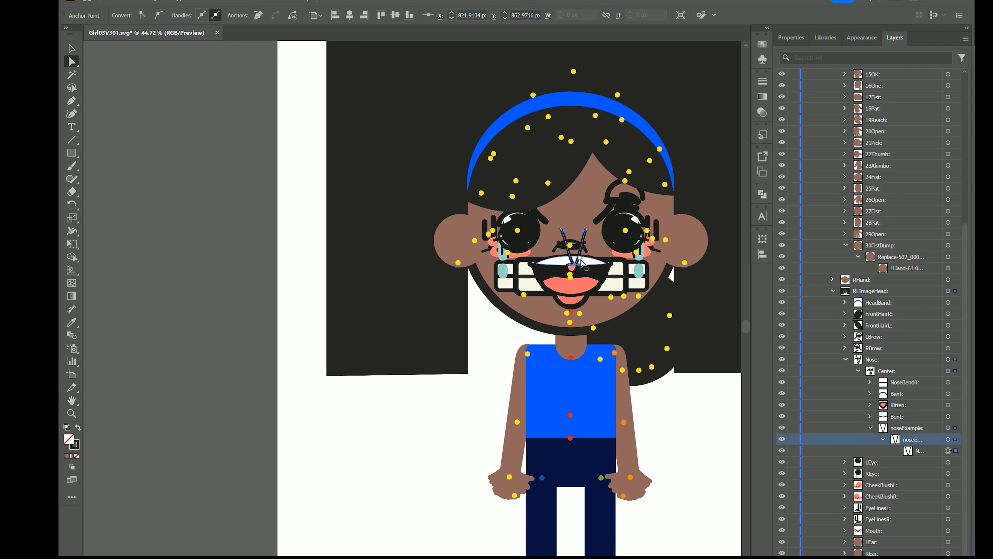
{"action": "key", "text": "v"}
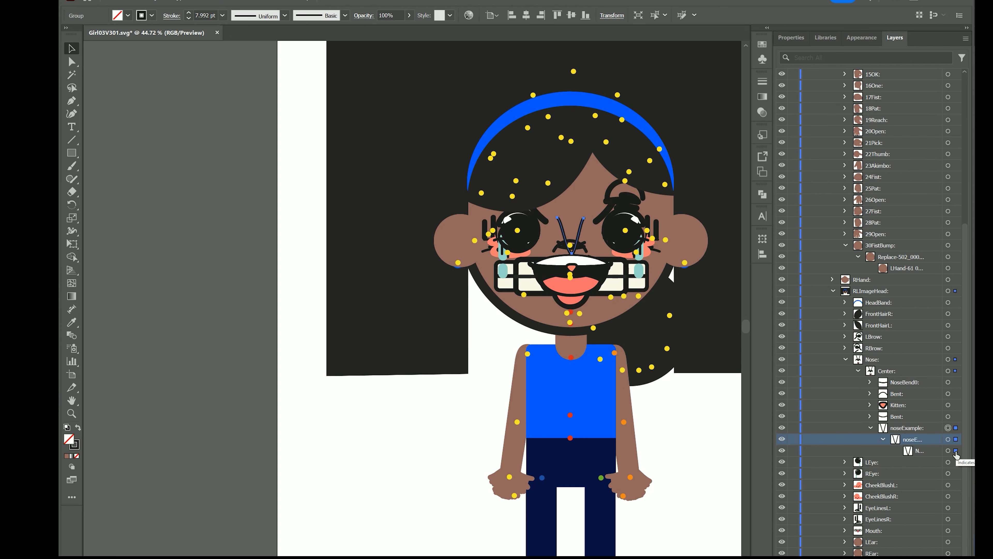
{"action": "key", "text": "ctrl+s"}
Switch to Cartoon Animator and preview the V-shaped Bent sprite on the nose in the Sprite Editor
{"action": "key", "text": "alt+Tab"}
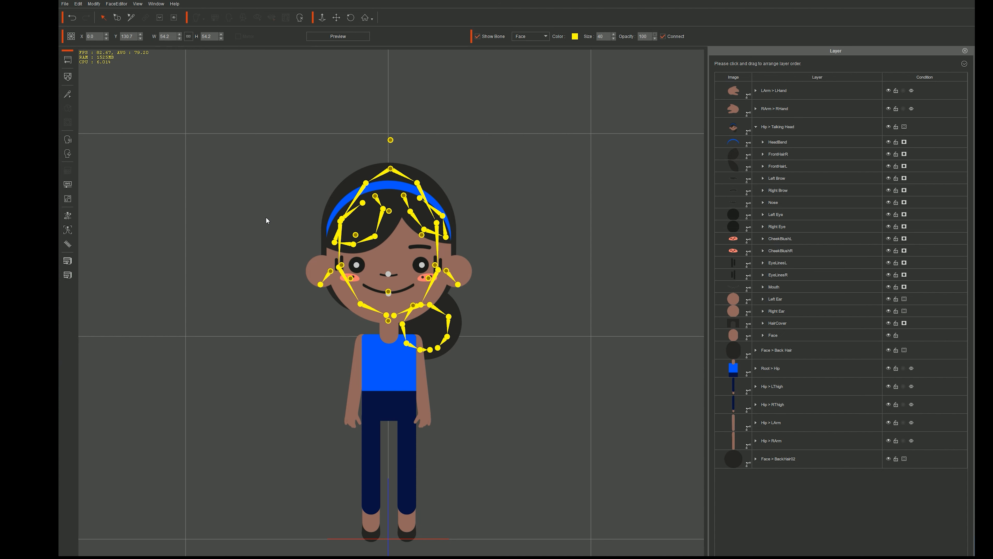
{"action": "left_click", "coordinate": [388, 274]}
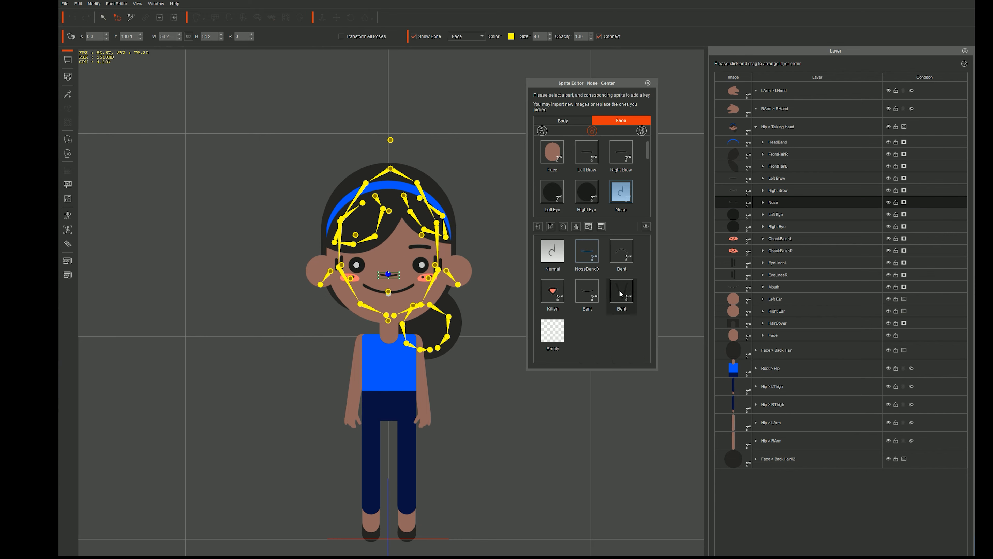
{"action": "left_click", "coordinate": [620, 294]}
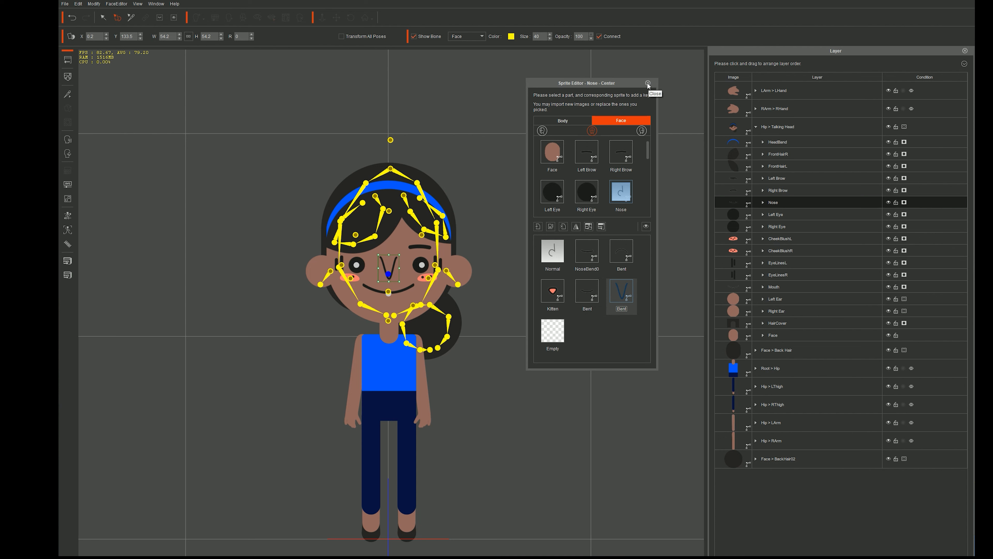
Look through the available Face parts in the Sprite Editor and close the editor
{"action": "scroll", "coordinate": [615, 172], "scroll_direction": "down", "scroll_amount": 5}
{"action": "scroll", "coordinate": [598, 194], "scroll_direction": "up", "scroll_amount": 3}
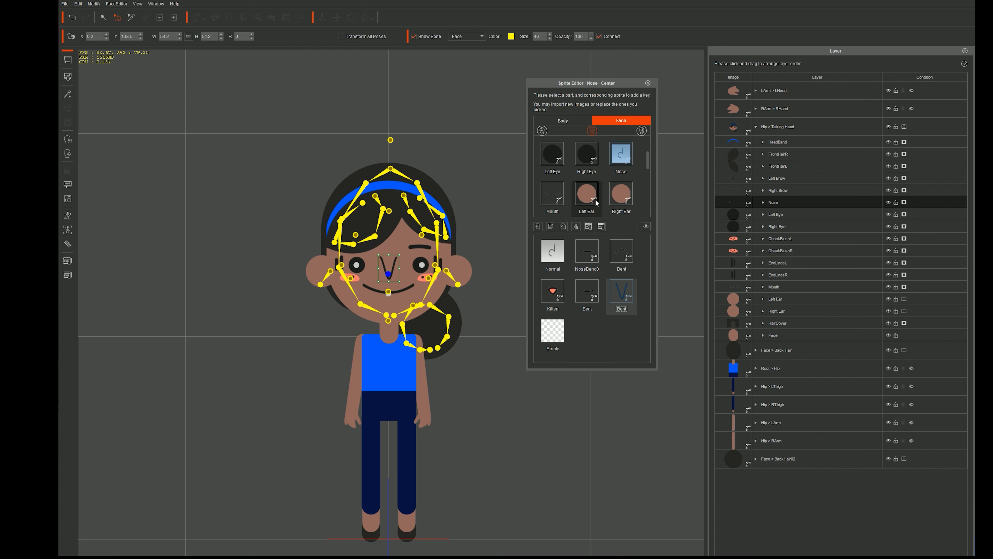
{"action": "scroll", "coordinate": [596, 197], "scroll_direction": "down", "scroll_amount": 4}
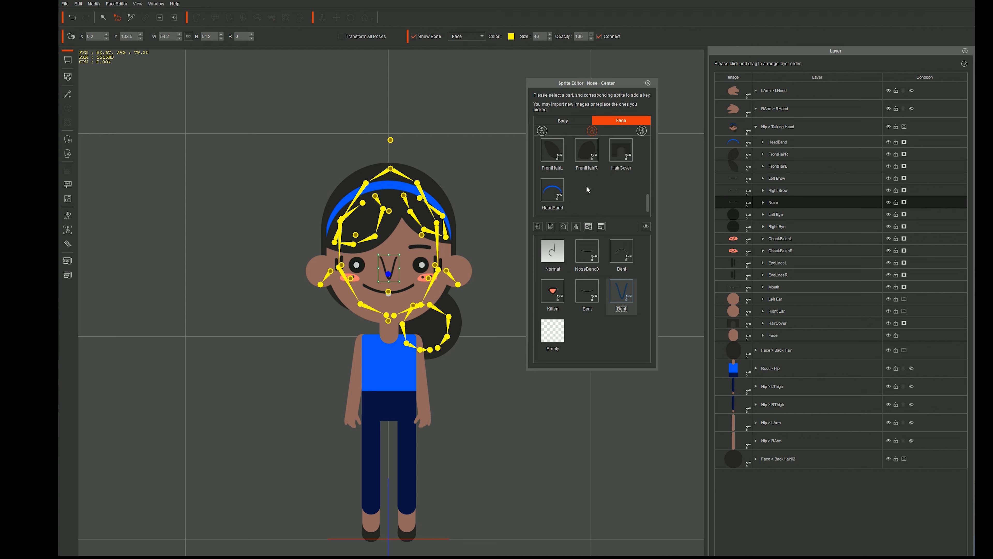
{"action": "scroll", "coordinate": [590, 196], "scroll_direction": "down", "scroll_amount": 3}
{"action": "scroll", "coordinate": [579, 200], "scroll_direction": "up", "scroll_amount": 10}
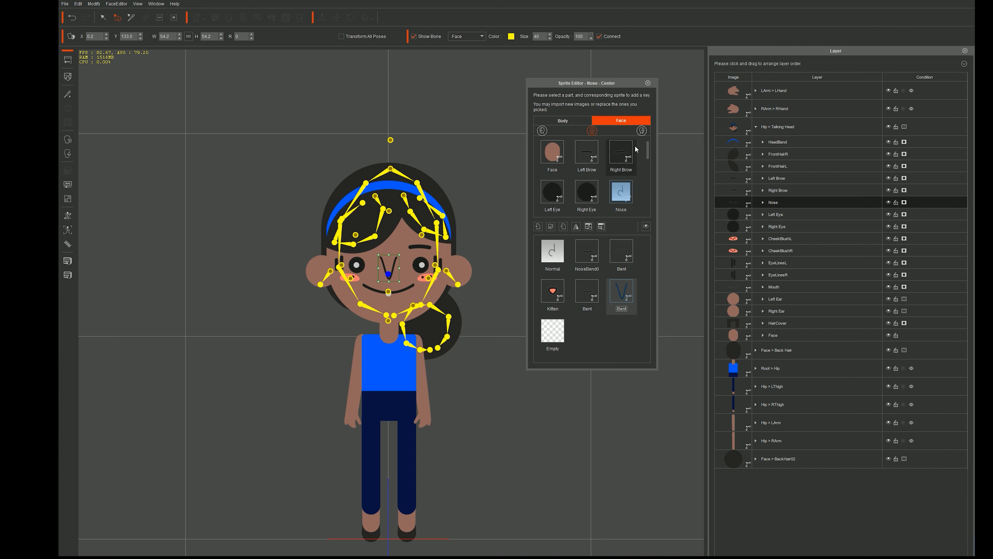
{"action": "left_click", "coordinate": [647, 84]}
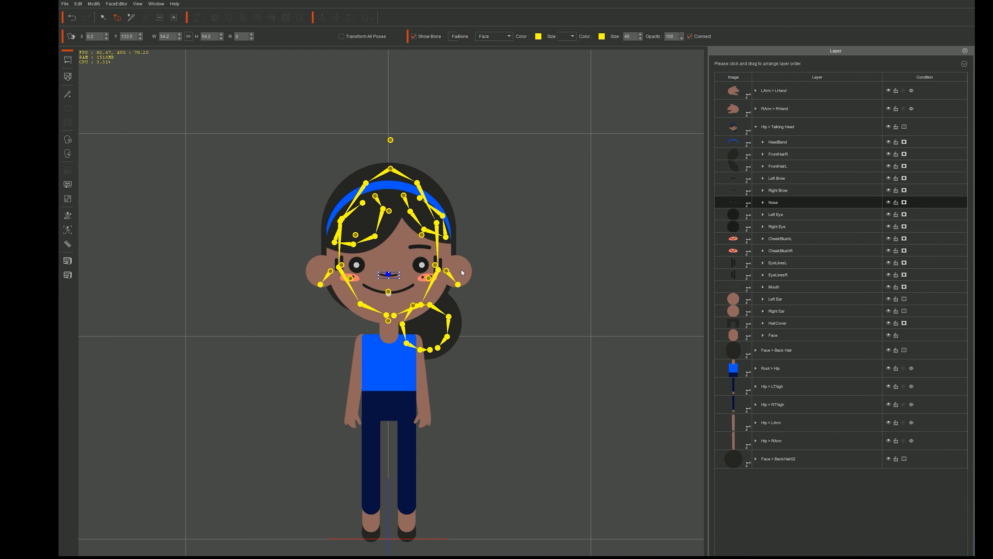
Preview the head turning in the 360 Head Creator, close it, and return to Stage mode
{"action": "left_click", "coordinate": [68, 155]}
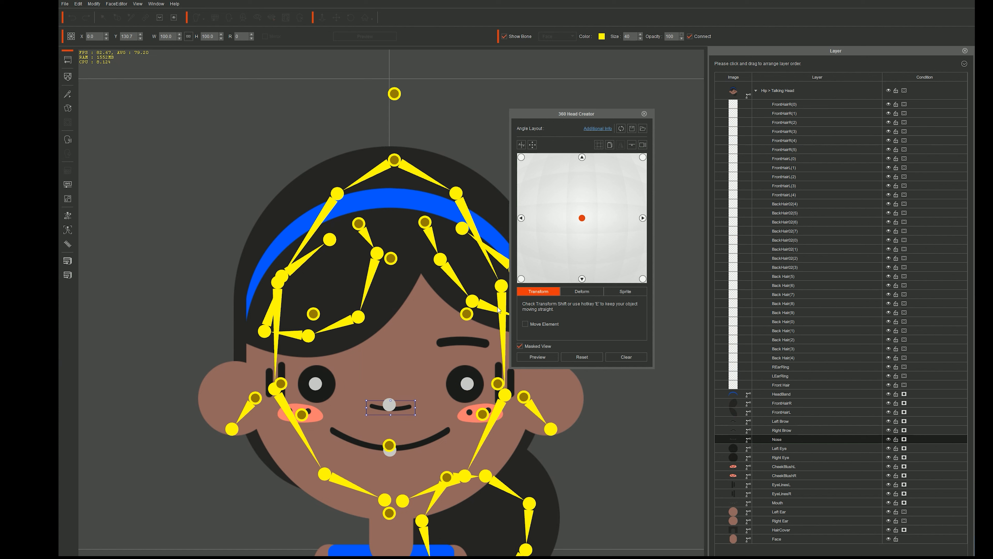
{"action": "left_click", "coordinate": [537, 357]}
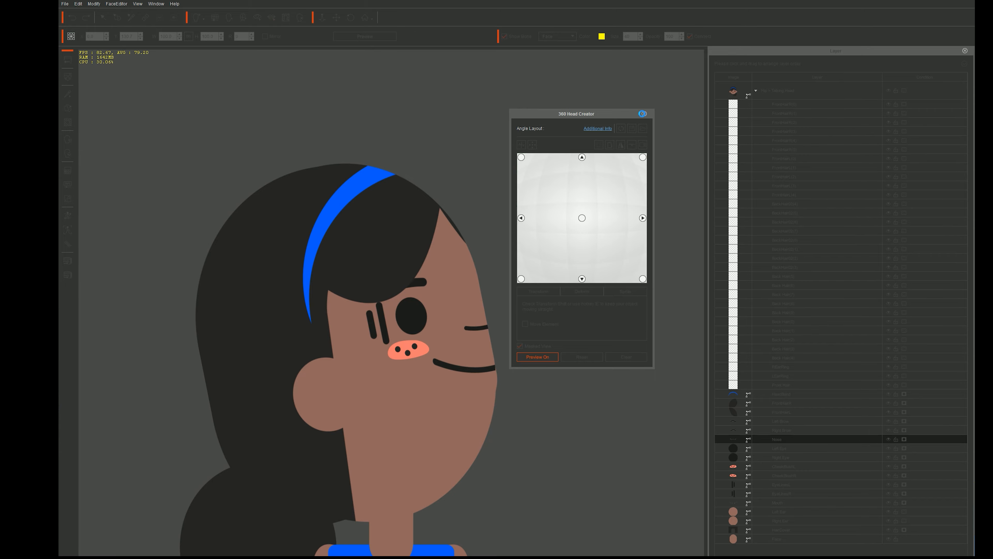
{"action": "left_click", "coordinate": [643, 114]}
{"action": "left_click", "coordinate": [65, 60]}
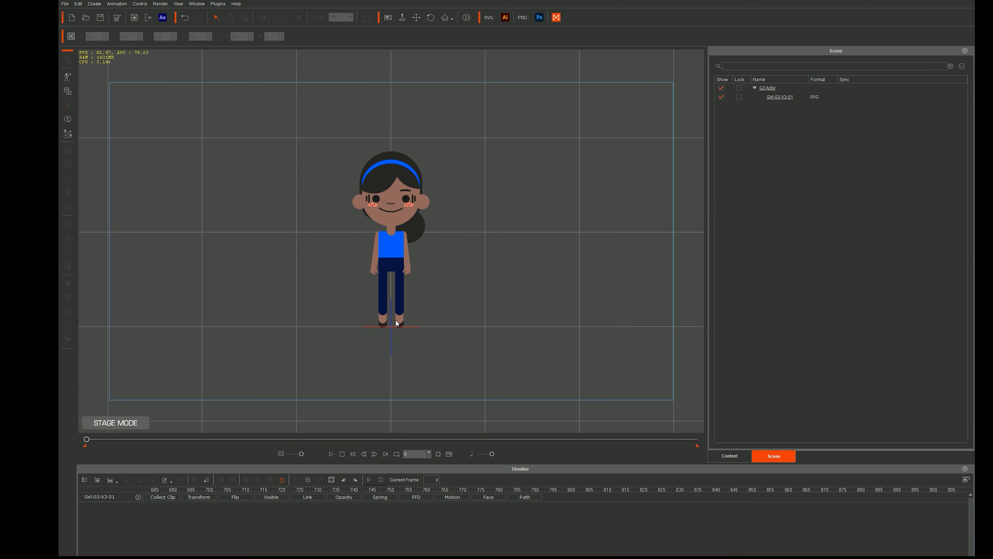
Open the Sprite Editor for the Girl-03-V3-01 actor and set the Left Brow and Nose to Empty
{"action": "left_click", "coordinate": [391, 241]}
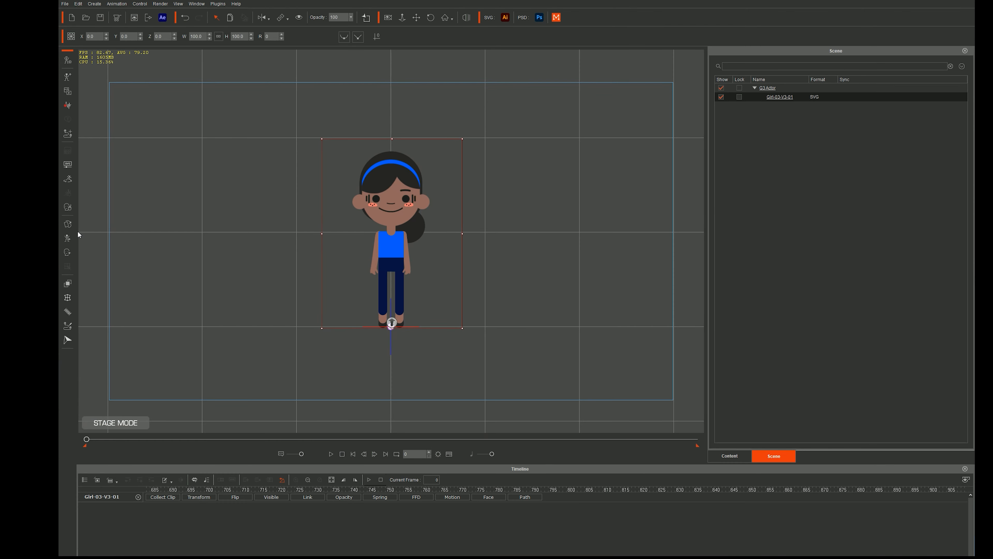
{"action": "left_click", "coordinate": [67, 224]}
{"action": "left_click", "coordinate": [632, 113]}
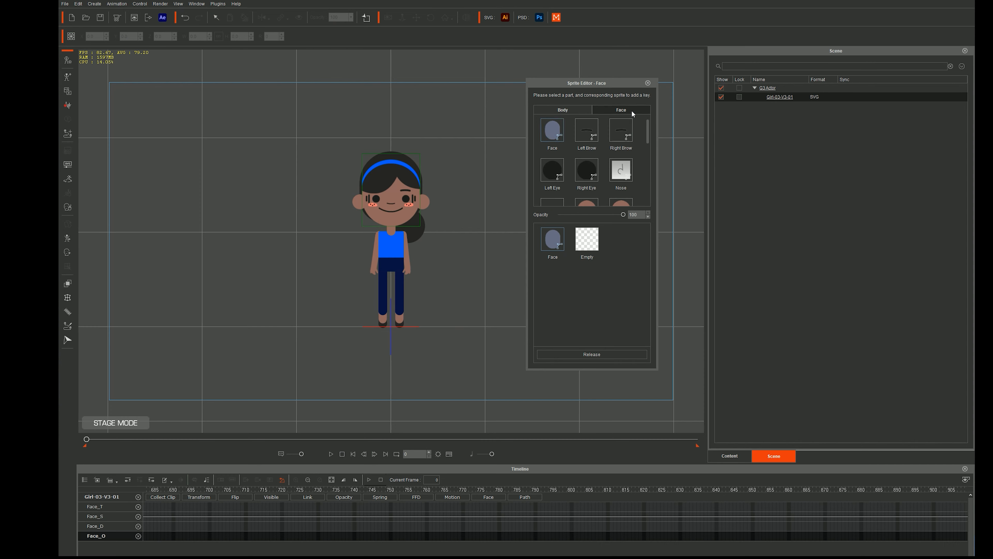
{"action": "left_click", "coordinate": [587, 131]}
{"action": "left_click", "coordinate": [586, 318]}
{"action": "scroll", "coordinate": [612, 176], "scroll_direction": "down", "scroll_amount": 2}
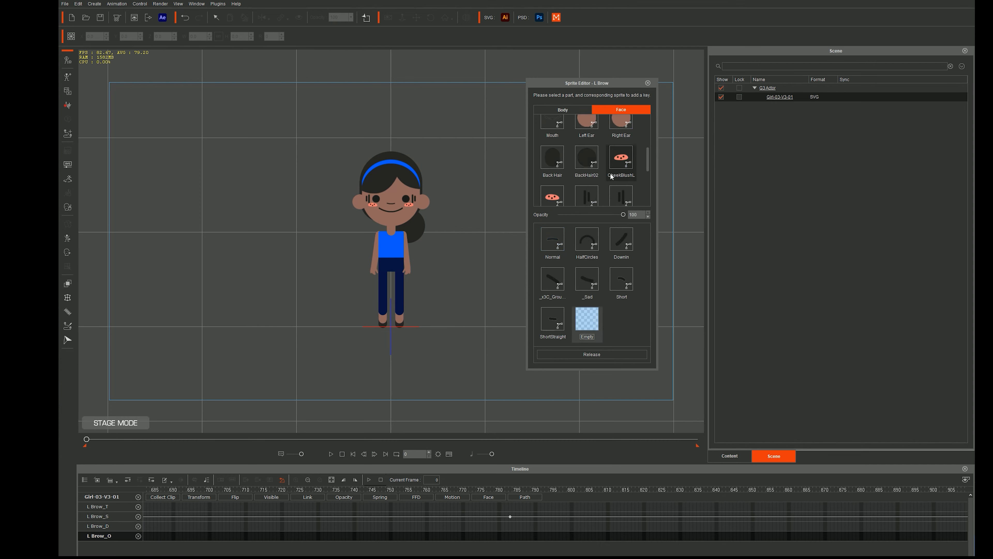
{"action": "scroll", "coordinate": [616, 166], "scroll_direction": "up", "scroll_amount": 2}
{"action": "left_click", "coordinate": [621, 169]}
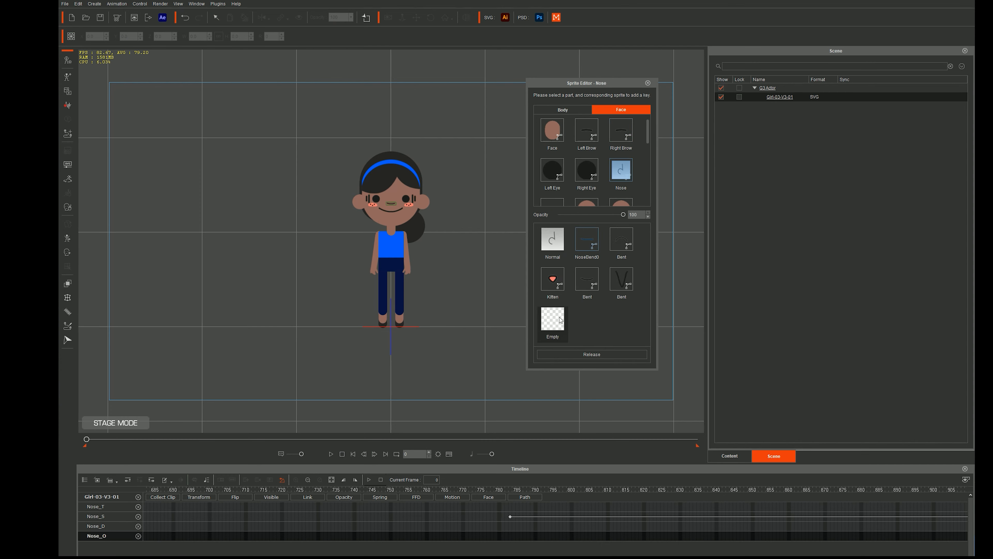
{"action": "left_click", "coordinate": [553, 318]}
Set the cheek blushes and the eye lines on both sides of the face to the Empty sprite
{"action": "scroll", "coordinate": [601, 184], "scroll_direction": "down", "scroll_amount": 2}
{"action": "left_click", "coordinate": [621, 157]}
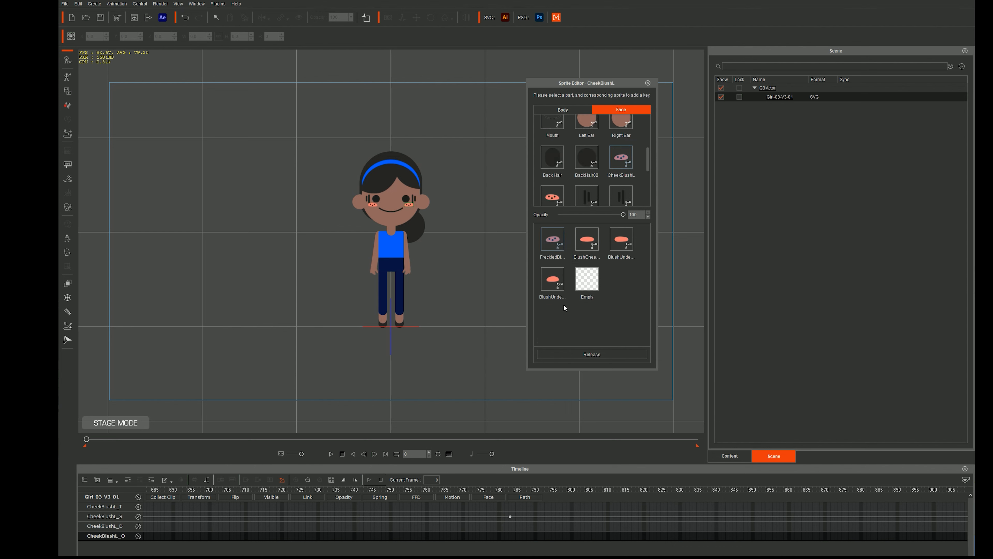
{"action": "left_click", "coordinate": [587, 279]}
{"action": "scroll", "coordinate": [569, 198], "scroll_direction": "down", "scroll_amount": 1}
{"action": "left_click", "coordinate": [586, 179]}
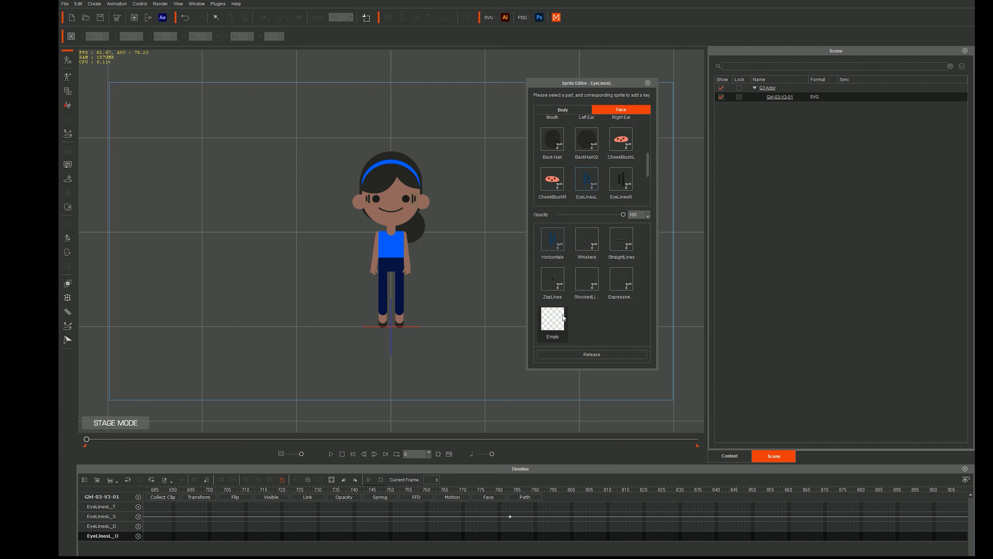
{"action": "left_click", "coordinate": [553, 318]}
{"action": "left_click", "coordinate": [622, 184]}
{"action": "left_click", "coordinate": [552, 318]}
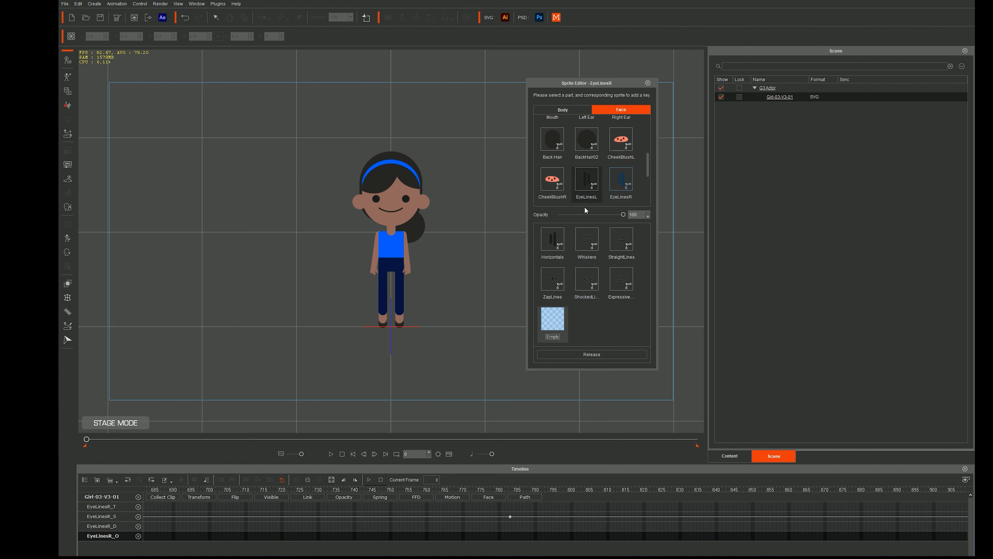
Set the Mouth to the TongueLick05 sprite and check the sprites of the Back Hair parts
{"action": "scroll", "coordinate": [593, 160], "scroll_direction": "up", "scroll_amount": 3}
{"action": "scroll", "coordinate": [554, 167], "scroll_direction": "down", "scroll_amount": 3}
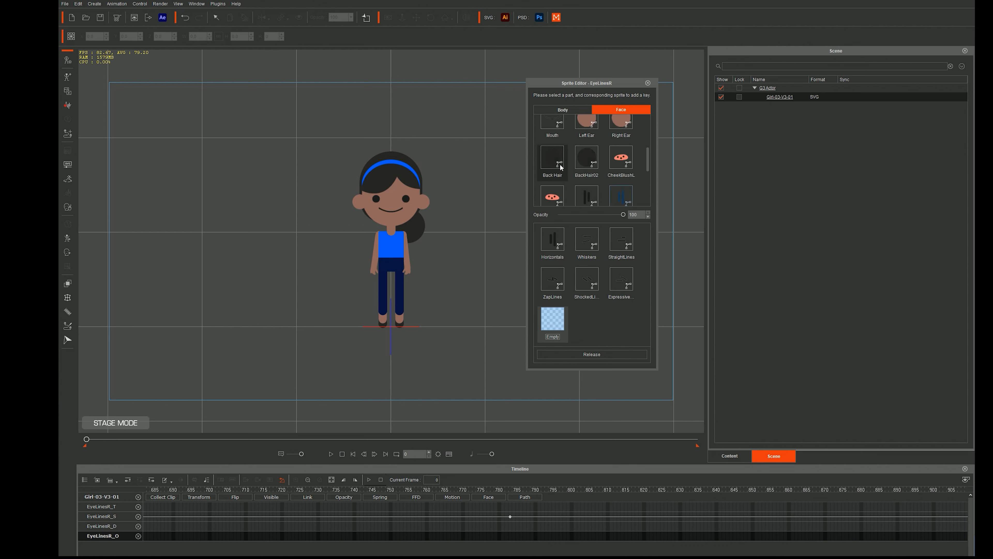
{"action": "left_click", "coordinate": [552, 130]}
{"action": "scroll", "coordinate": [575, 305], "scroll_direction": "down", "scroll_amount": 1}
{"action": "left_click", "coordinate": [585, 326]}
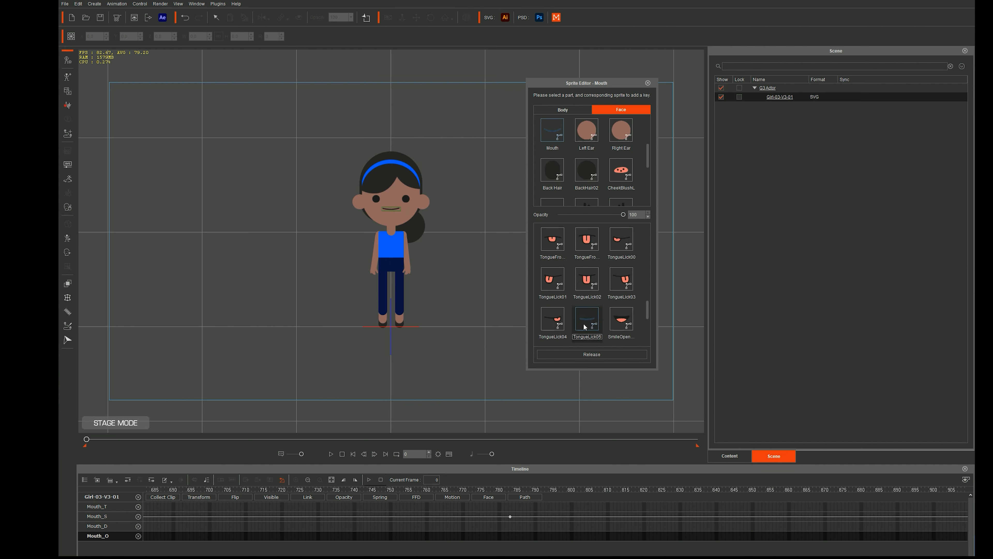
{"action": "left_click", "coordinate": [553, 169]}
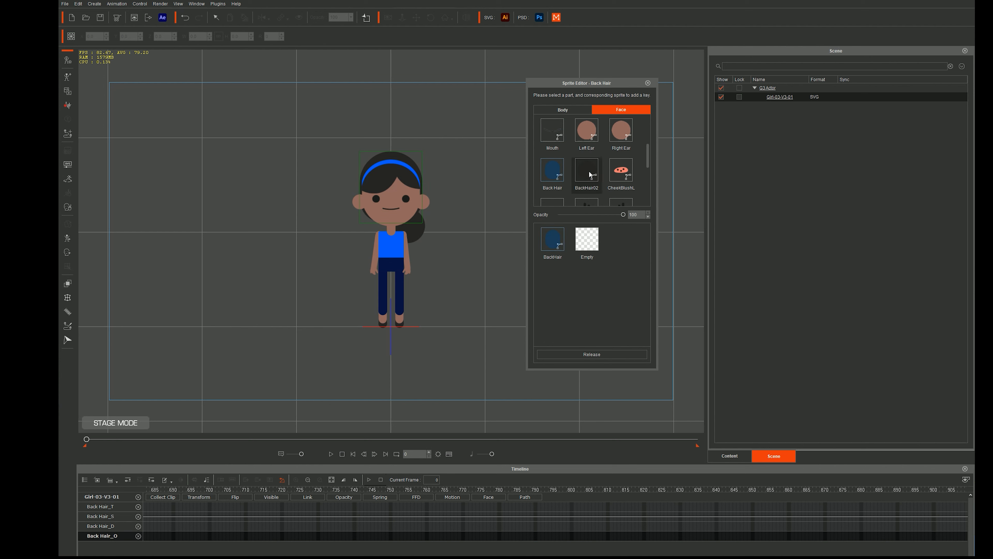
{"action": "left_click", "coordinate": [595, 173]}
Try the IrisChange sprite on the left and right eyes
{"action": "scroll", "coordinate": [595, 173], "scroll_direction": "up", "scroll_amount": 2}
{"action": "left_click", "coordinate": [552, 170]}
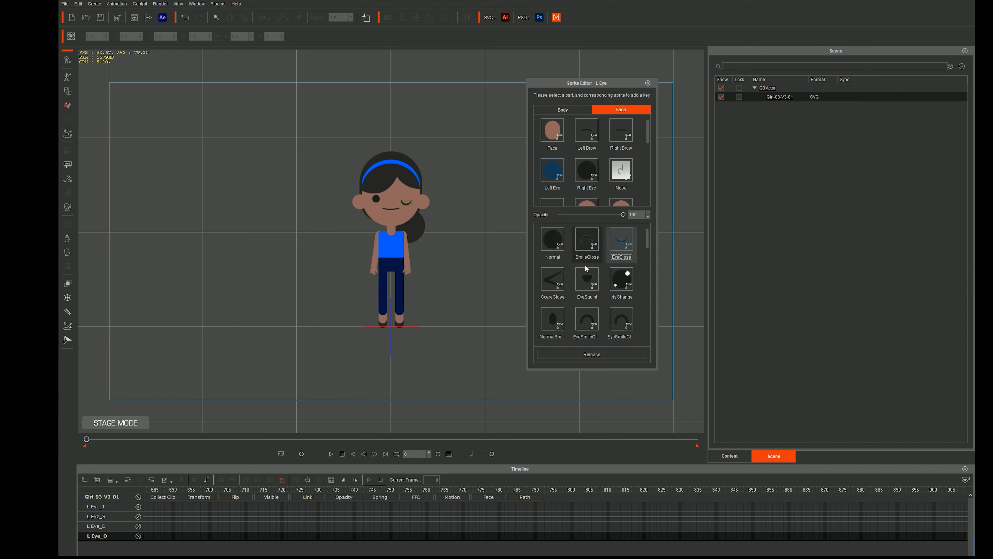
{"action": "left_click", "coordinate": [629, 287]}
{"action": "left_click", "coordinate": [587, 170]}
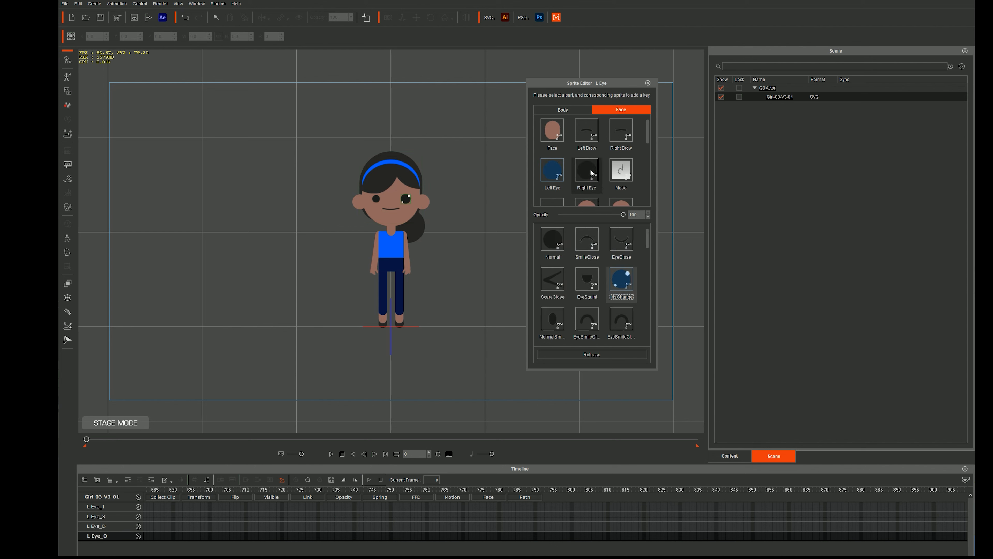
{"action": "left_click", "coordinate": [618, 287]}
Set both eyes to the Shocked sprite, then close the Sprite Editor and hide the timeline
{"action": "scroll", "coordinate": [604, 289], "scroll_direction": "down", "scroll_amount": 2}
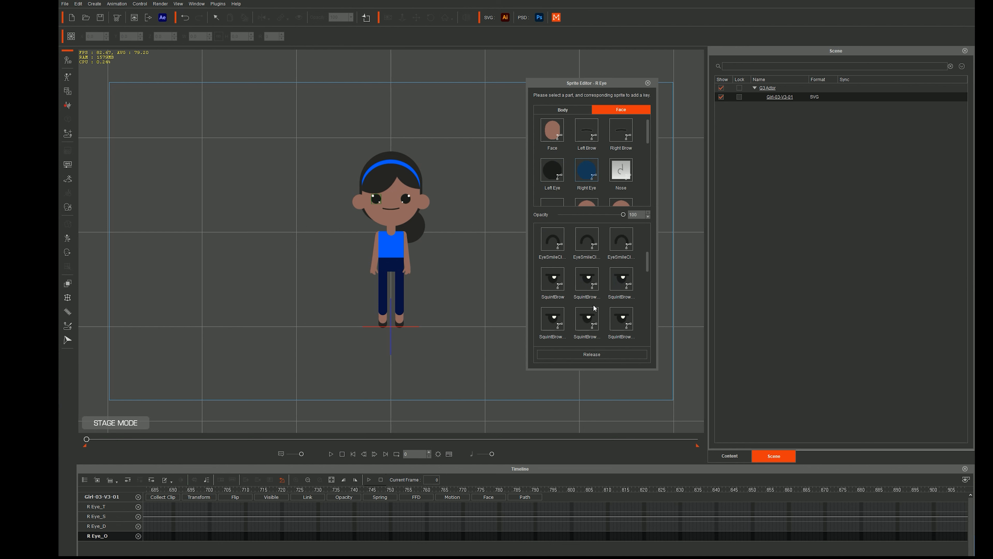
{"action": "scroll", "coordinate": [557, 286], "scroll_direction": "down", "scroll_amount": 3}
{"action": "left_click", "coordinate": [557, 327]}
{"action": "left_click", "coordinate": [553, 169]}
{"action": "scroll", "coordinate": [557, 305], "scroll_direction": "down", "scroll_amount": 3}
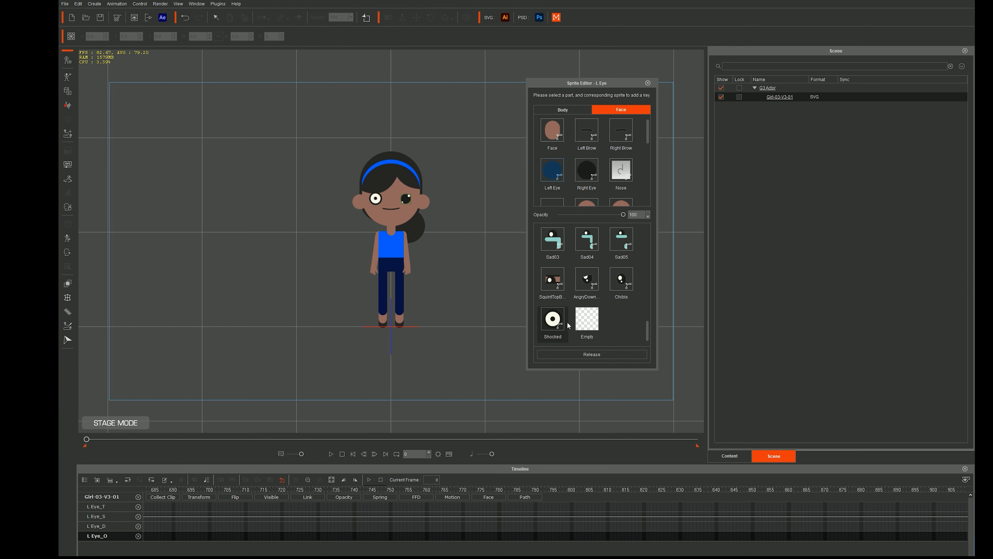
{"action": "left_click", "coordinate": [556, 327]}
{"action": "left_click", "coordinate": [547, 278]}
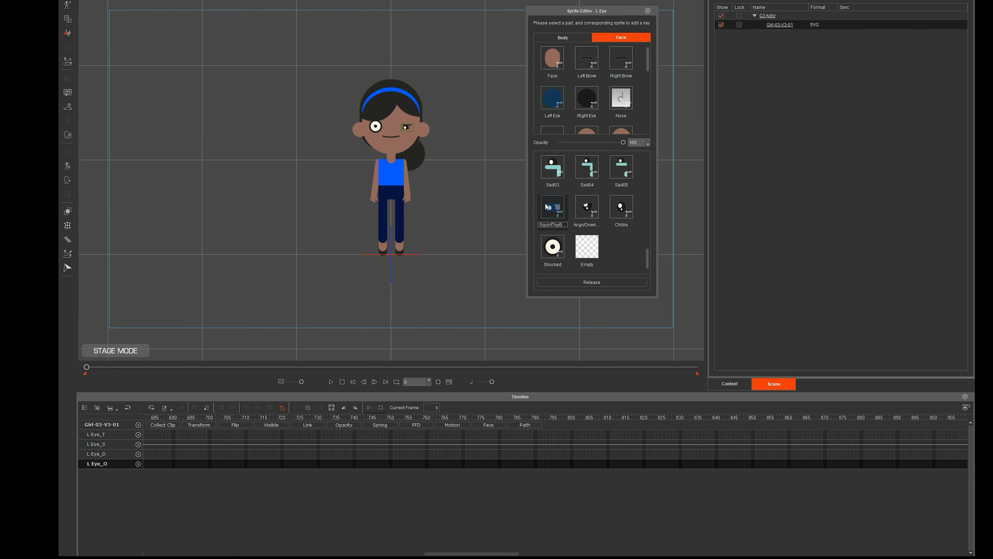
{"action": "left_click", "coordinate": [552, 247]}
{"action": "left_click", "coordinate": [647, 10]}
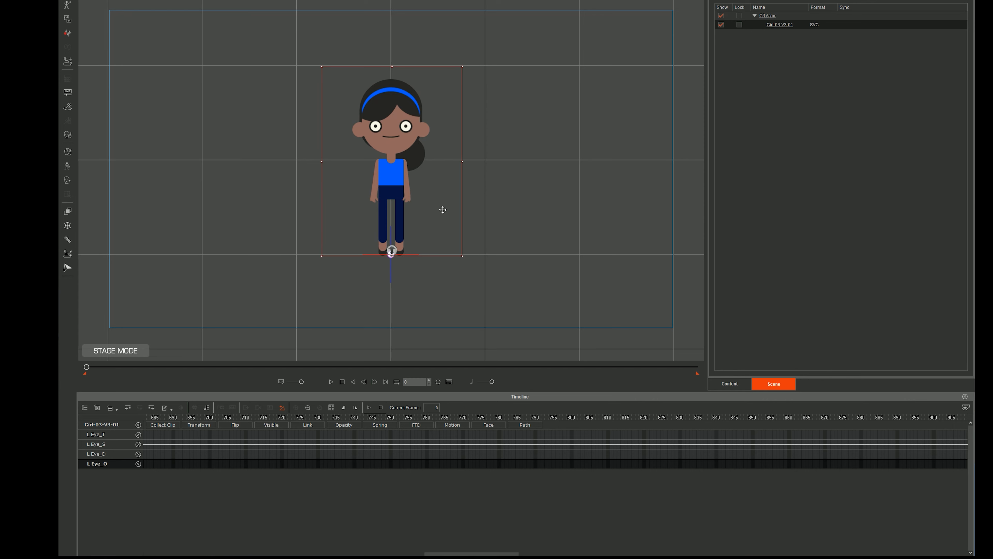
{"action": "left_click", "coordinate": [449, 381]}
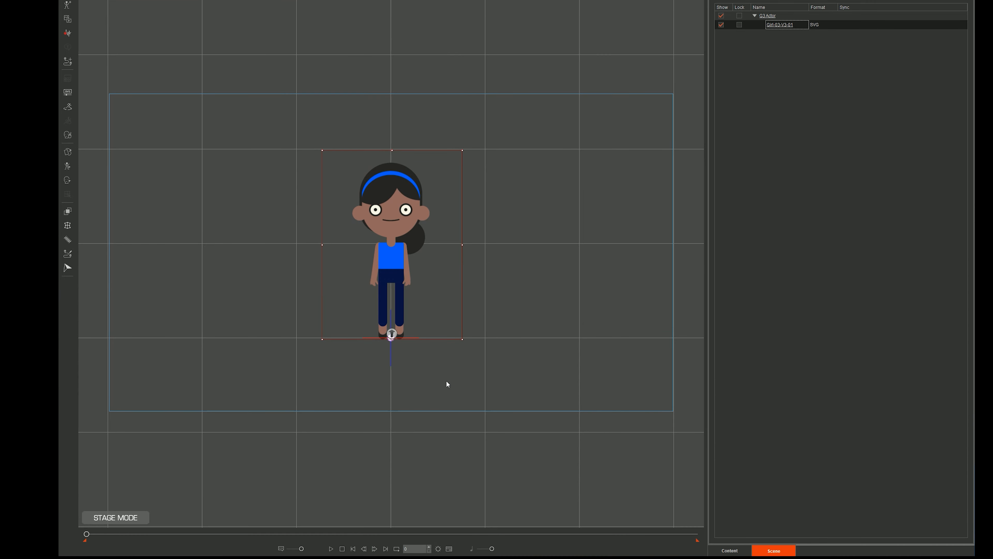
Show the timeline again and display the Transform, Motion and Face tracks of Girl-03-V3-01
{"action": "left_click", "coordinate": [450, 549]}
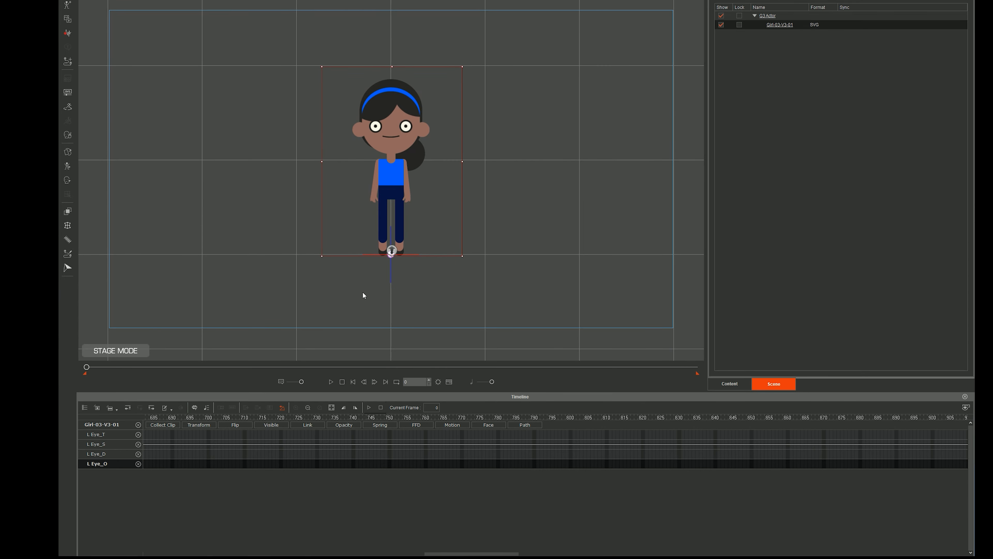
{"action": "left_click", "coordinate": [729, 383]}
{"action": "left_click", "coordinate": [773, 384]}
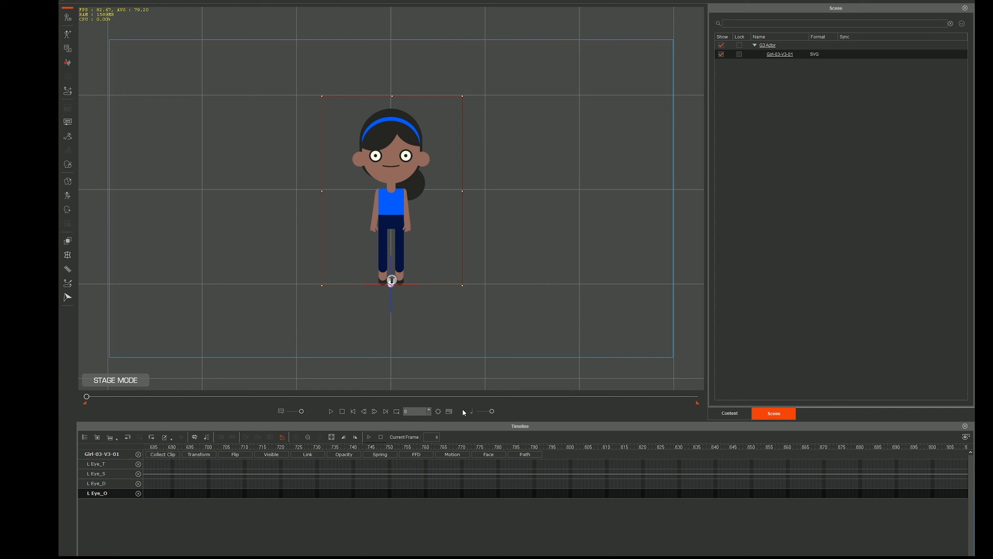
{"action": "left_click", "coordinate": [197, 454]}
{"action": "left_click", "coordinate": [451, 455]}
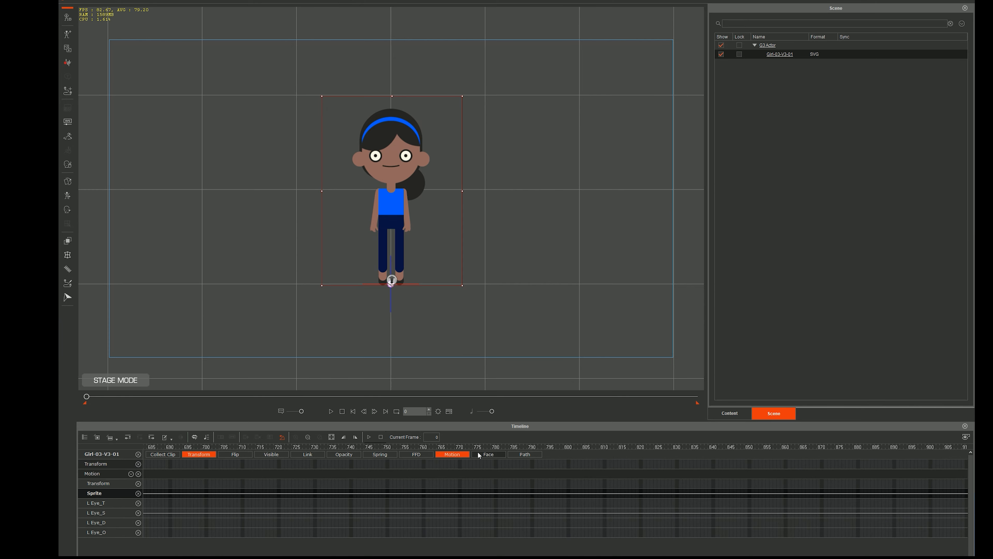
{"action": "left_click", "coordinate": [495, 455]}
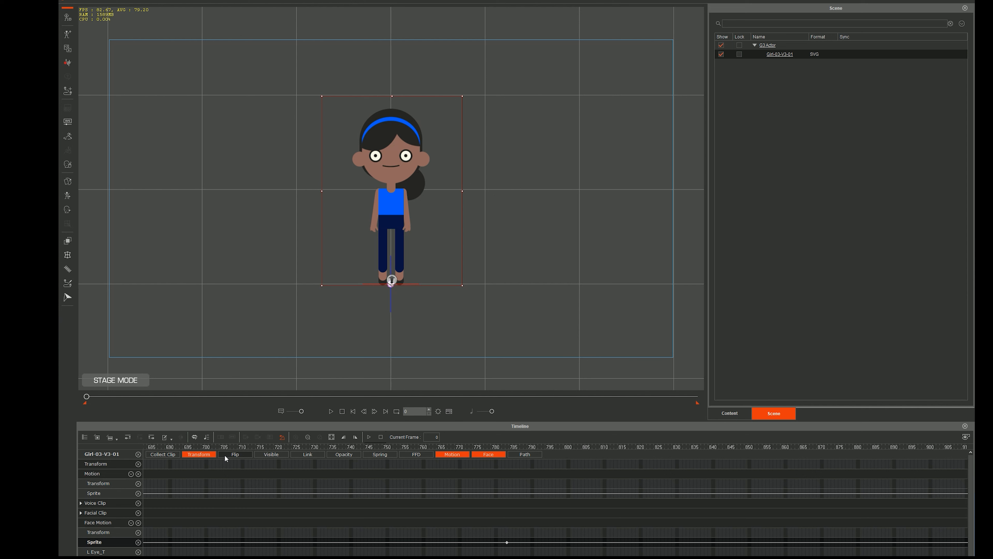
Replace the old search in the Mixed MoCap dance pack's motion templates with a search for "dance"
{"action": "left_click", "coordinate": [730, 413]}
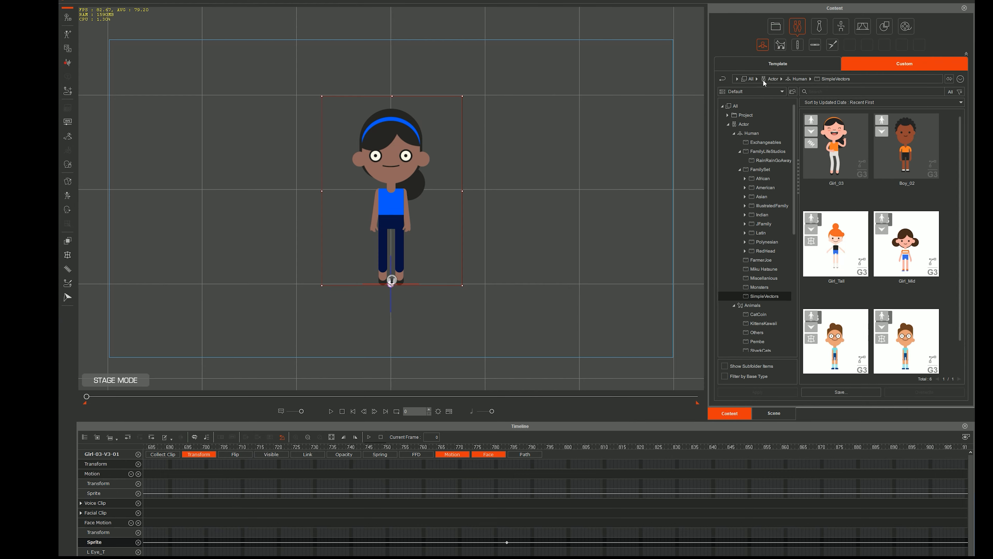
{"action": "left_click", "coordinate": [785, 62]}
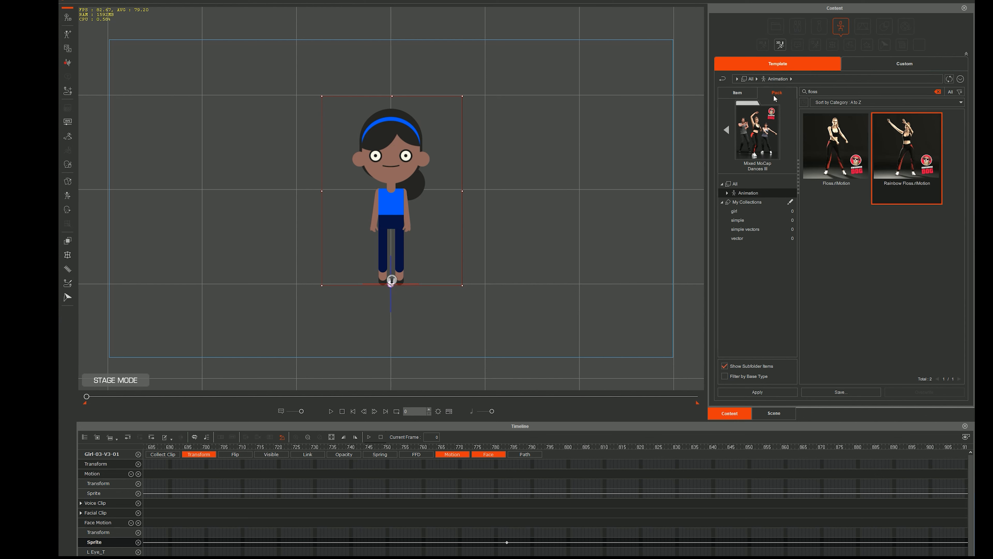
{"action": "left_click", "coordinate": [937, 92]}
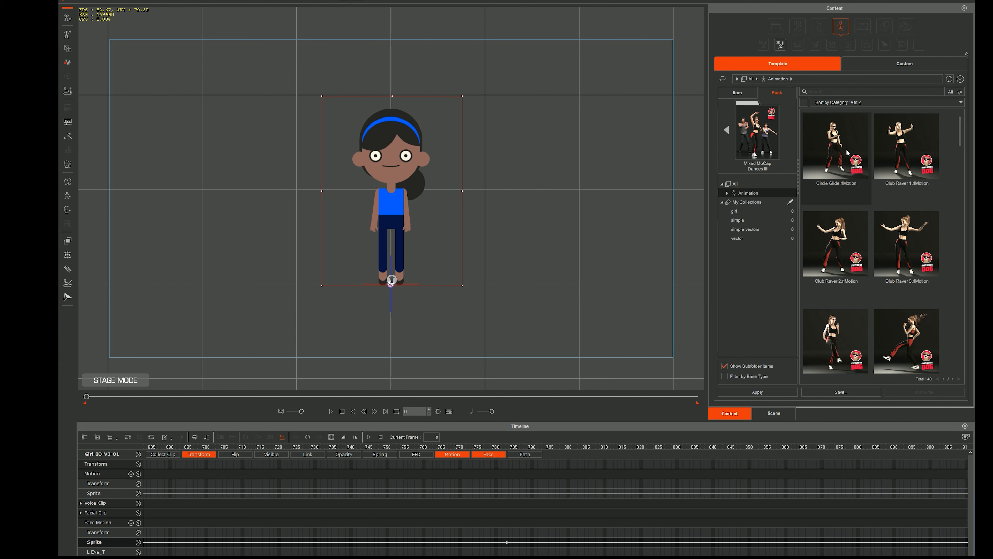
{"action": "left_click", "coordinate": [823, 93]}
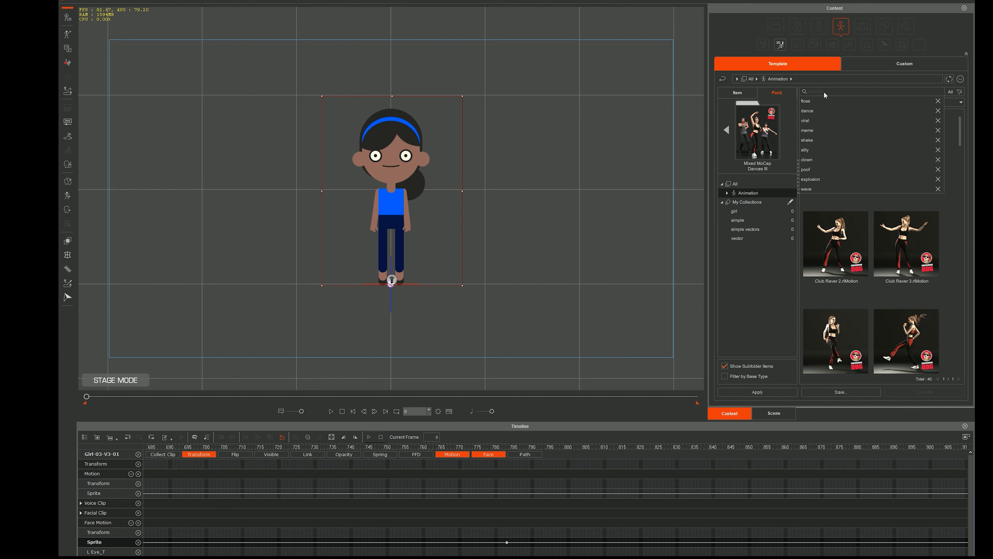
{"action": "type", "text": "dance"}
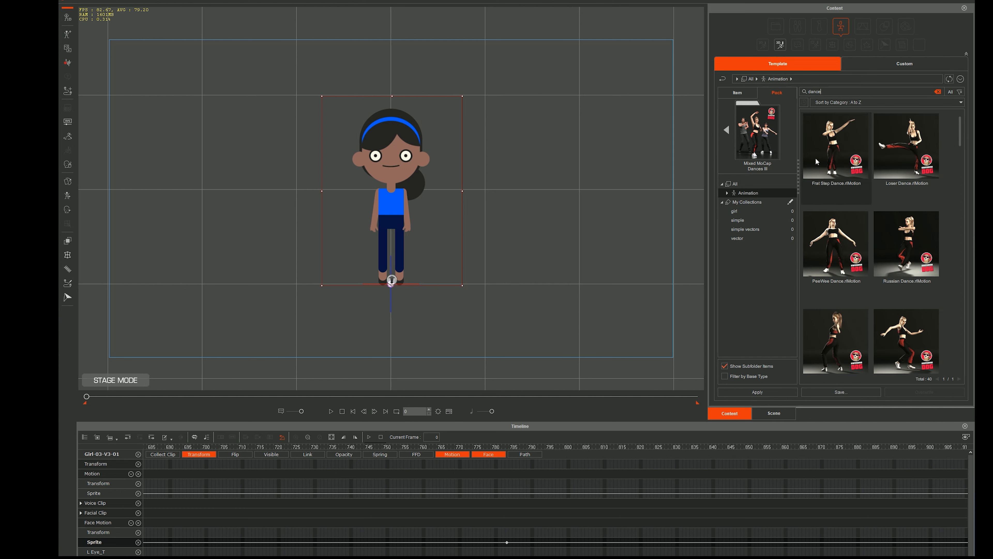
Load the Russian Dance motion onto the girl and play its preview in Import 3D Motion
{"action": "scroll", "coordinate": [854, 192], "scroll_direction": "down", "scroll_amount": 1}
{"action": "scroll", "coordinate": [854, 192], "scroll_direction": "down", "scroll_amount": 3}
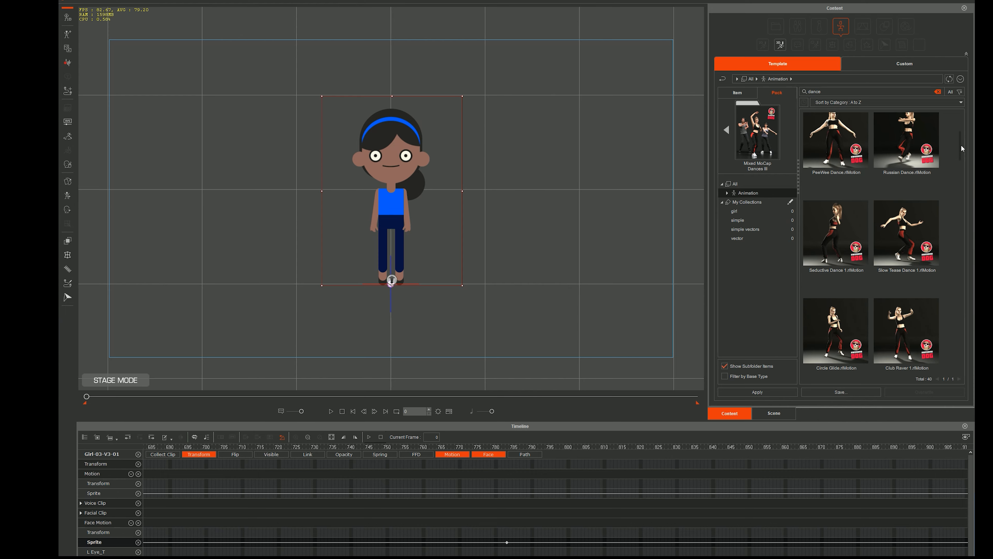
{"action": "left_click_drag", "start_coordinate": [961, 146], "coordinate": [960, 125]}
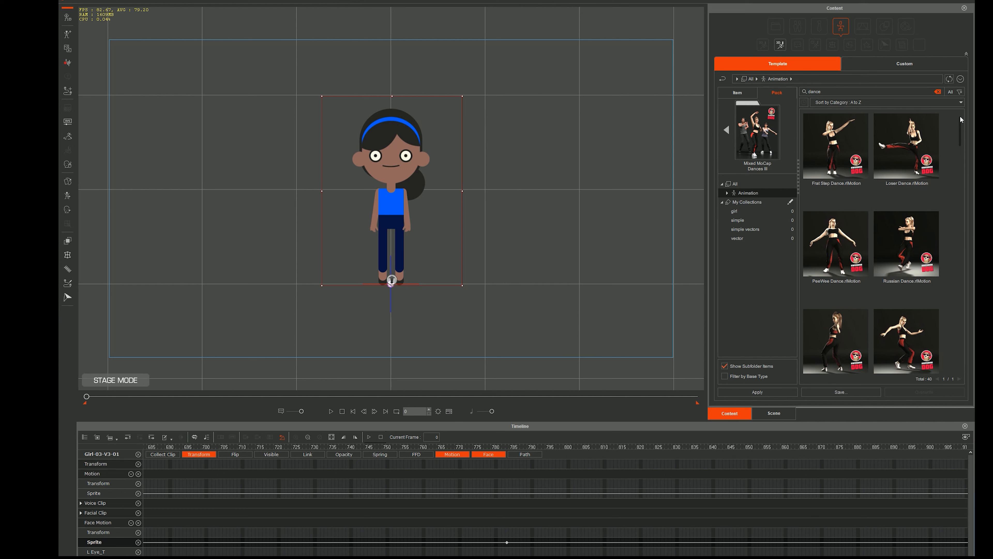
{"action": "scroll", "coordinate": [906, 250], "scroll_direction": "down", "scroll_amount": 1}
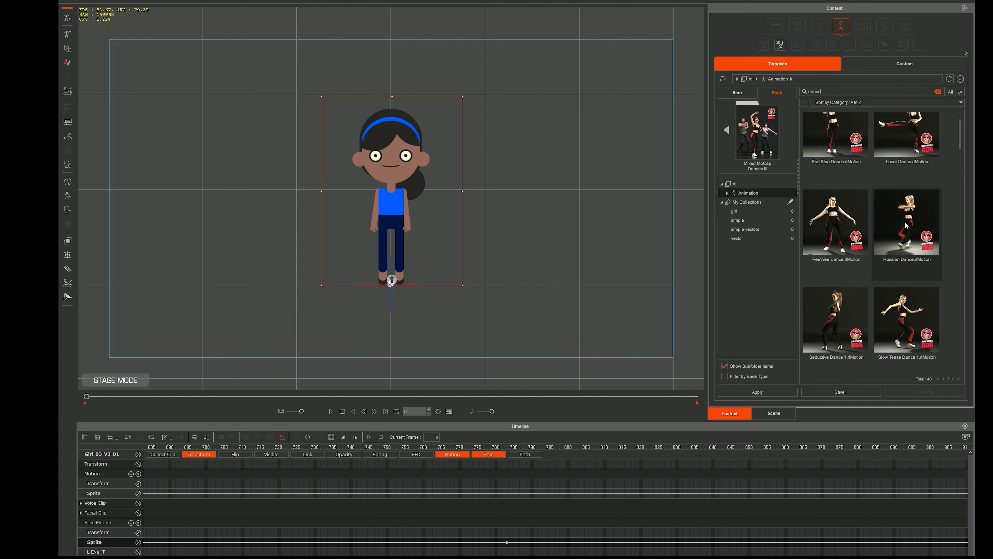
{"action": "left_click_drag", "start_coordinate": [905, 225], "coordinate": [396, 221]}
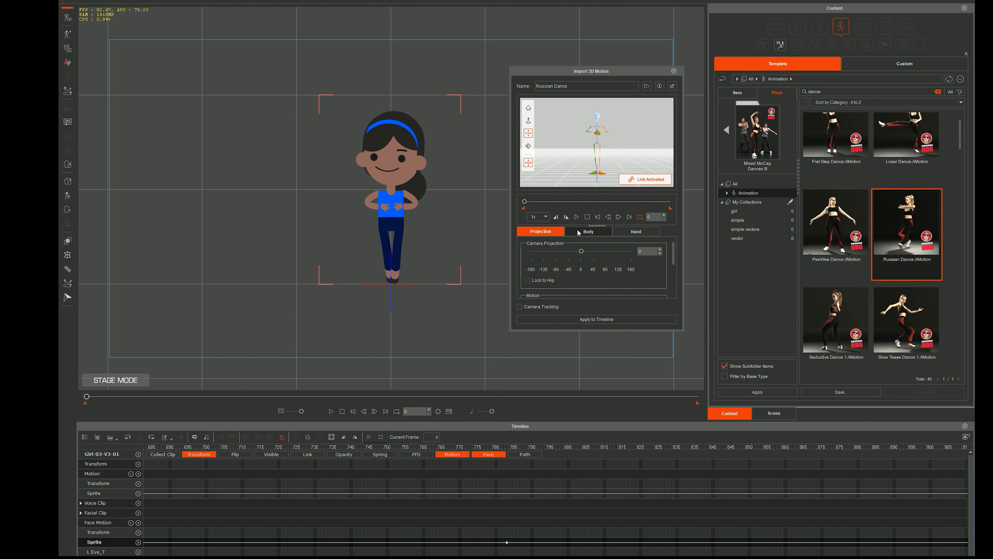
{"action": "left_click", "coordinate": [576, 218]}
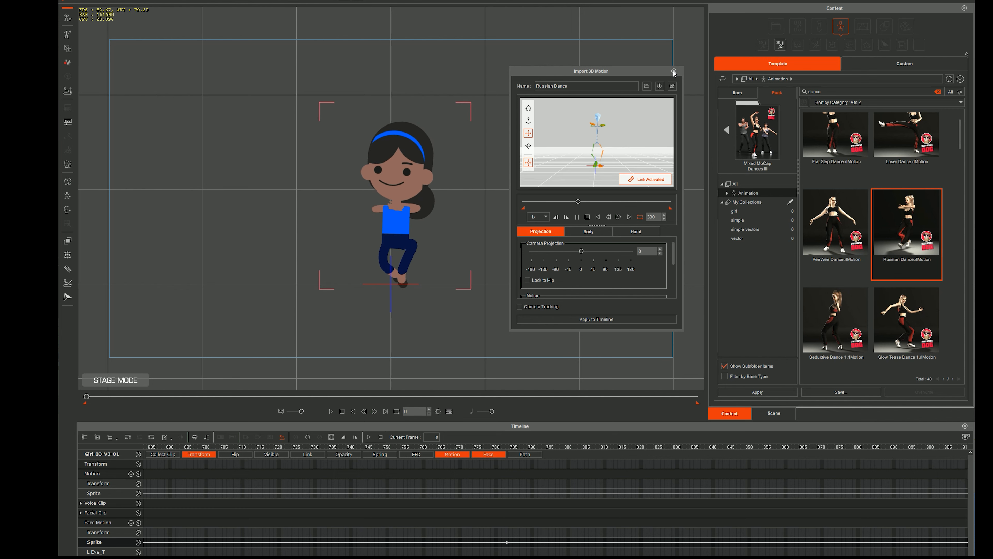
Load the Ice Ice Baby motion onto the girl, apply it to the timeline and close Import 3D Motion
{"action": "scroll", "coordinate": [889, 269], "scroll_direction": "down", "scroll_amount": 1}
{"action": "scroll", "coordinate": [889, 269], "scroll_direction": "down", "scroll_amount": 5}
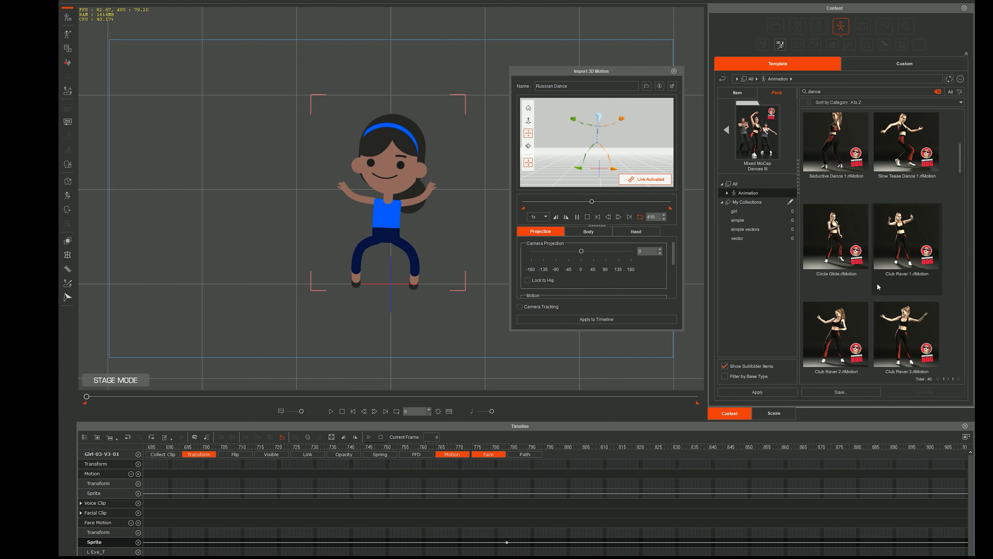
{"action": "left_click_drag", "start_coordinate": [960, 180], "coordinate": [958, 219]}
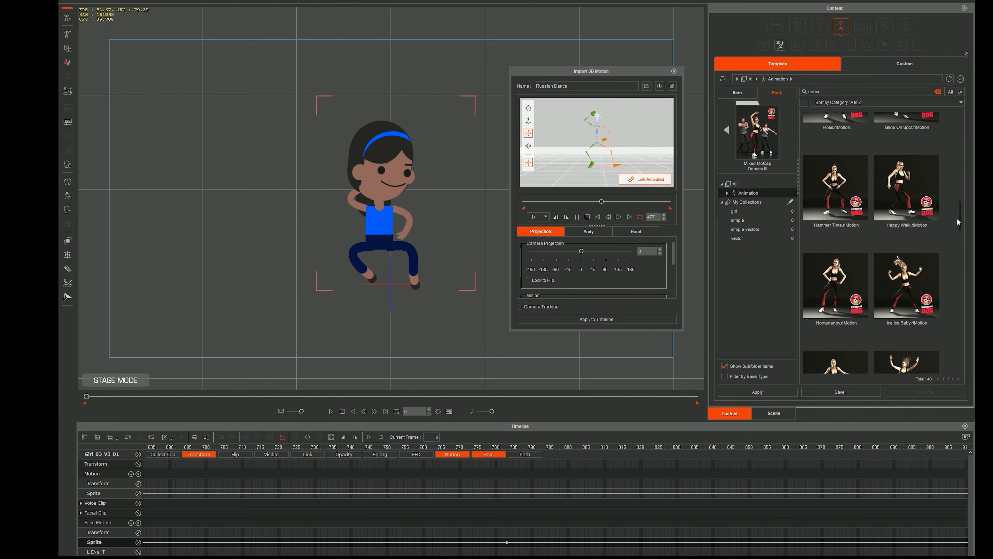
{"action": "left_click_drag", "start_coordinate": [906, 270], "coordinate": [389, 208]}
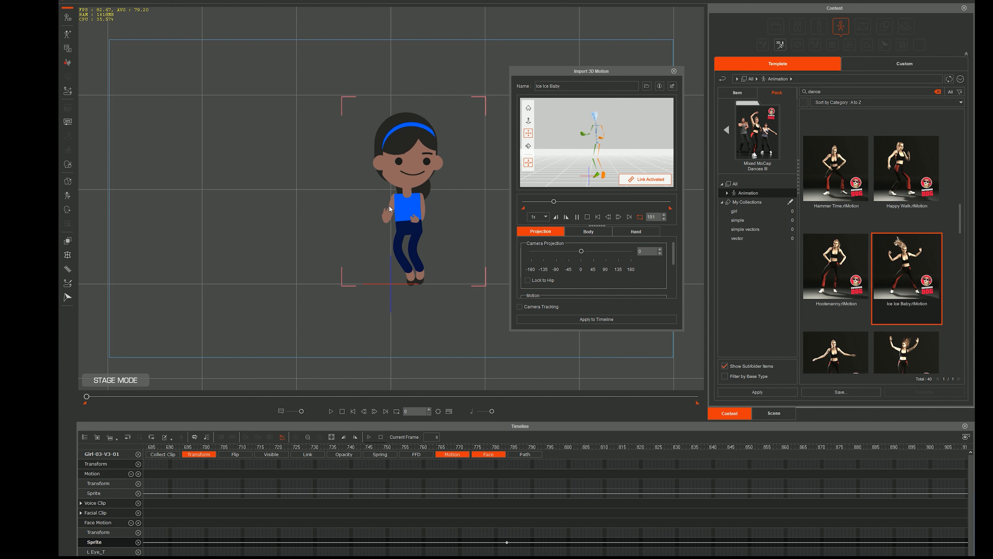
{"action": "left_click", "coordinate": [612, 319]}
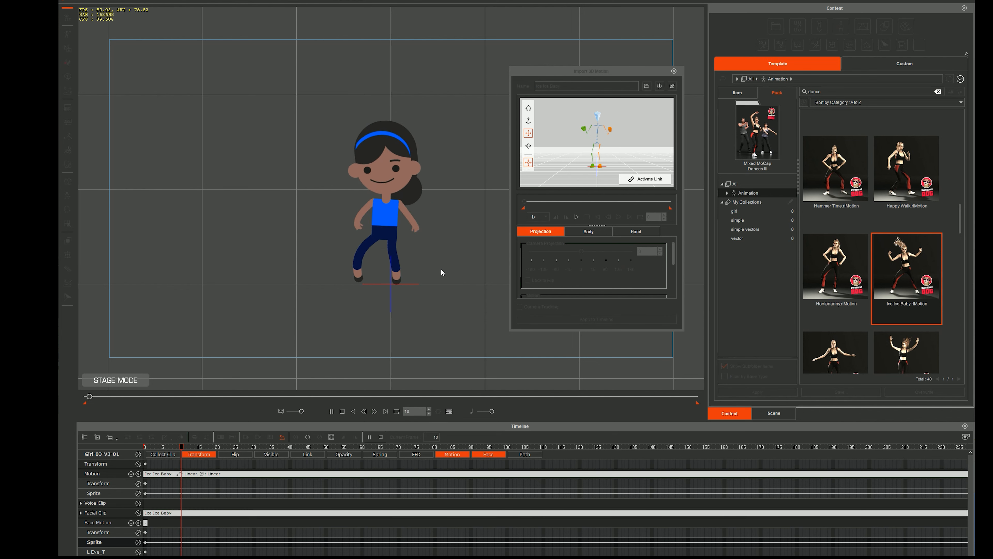
{"action": "left_click", "coordinate": [355, 412]}
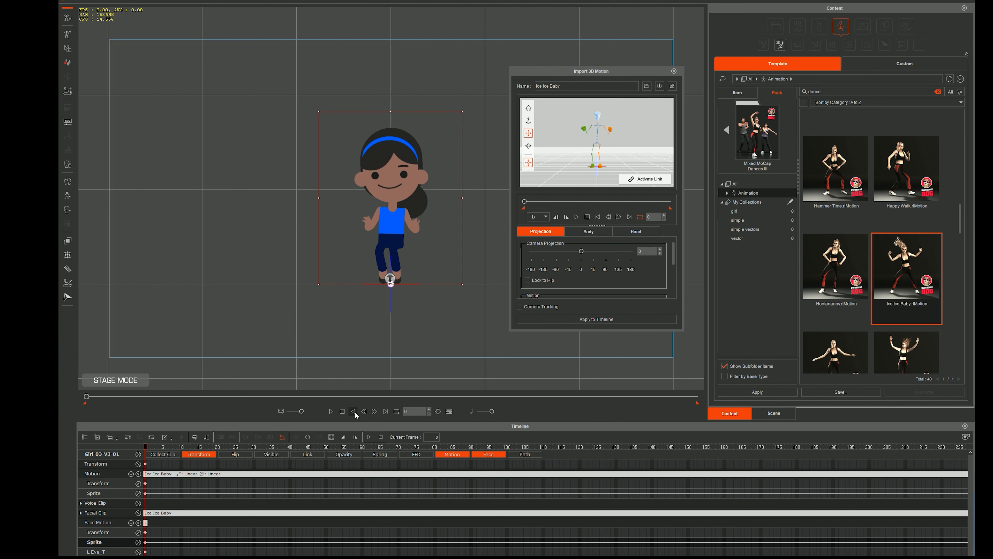
{"action": "left_click", "coordinate": [674, 71]}
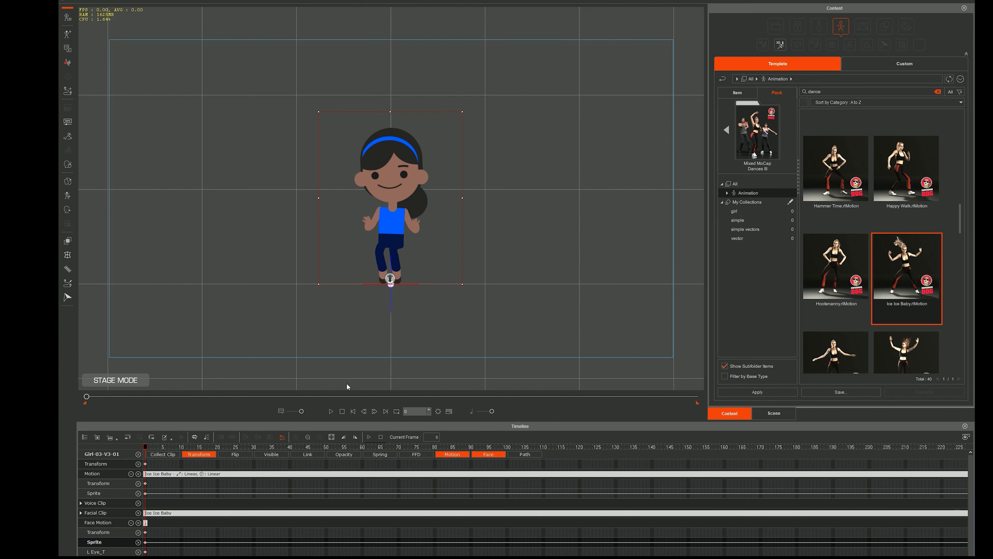
Expand the Facial Clip track and scrub through the Ice Ice Baby motion, stopping at frame 24
{"action": "mouse_move", "coordinate": [167, 447]}
{"action": "left_mouse_down"}
{"action": "mouse_move", "coordinate": [463, 435]}
{"action": "mouse_move", "coordinate": [147, 452]}
{"action": "left_mouse_up"}
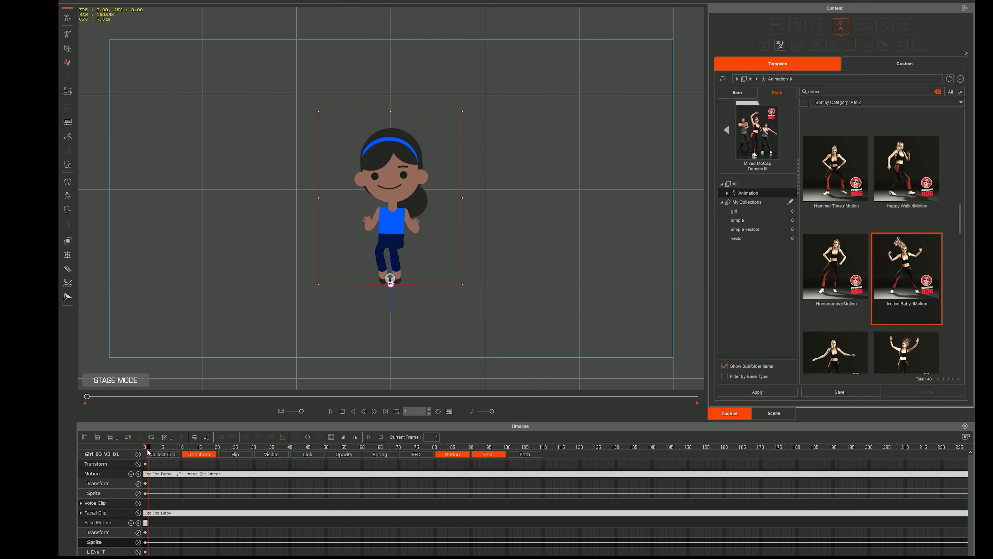
{"action": "left_click", "coordinate": [493, 455]}
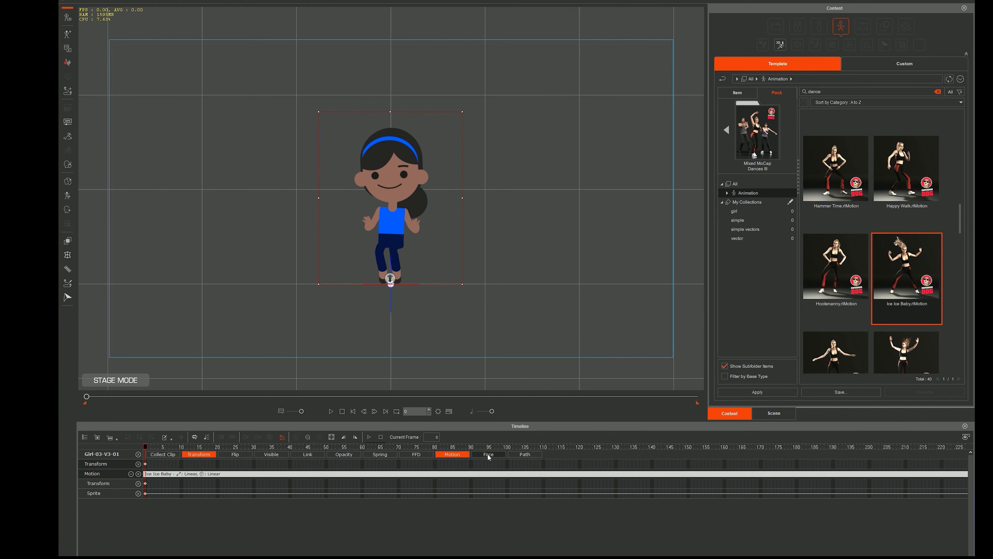
{"action": "left_click", "coordinate": [489, 455]}
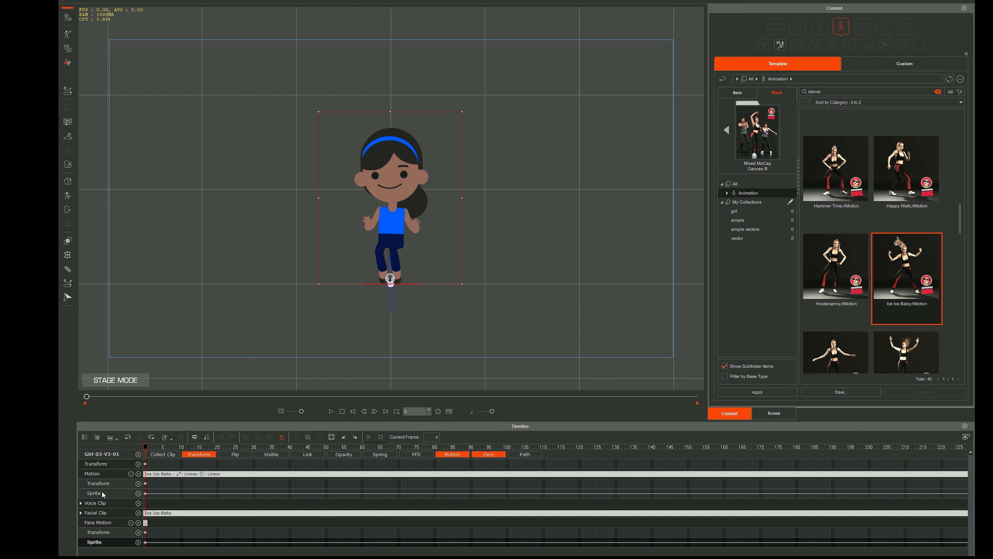
{"action": "left_click", "coordinate": [81, 512]}
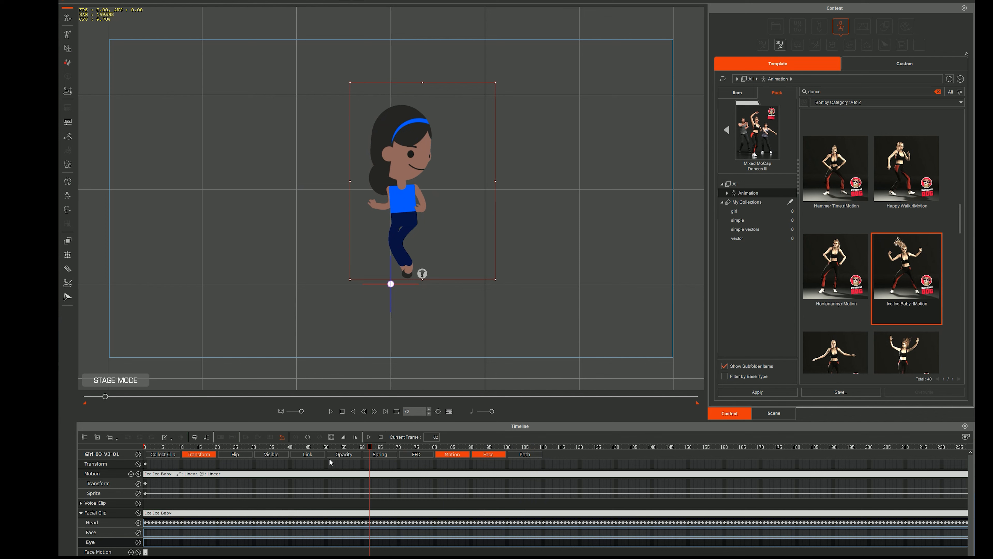
{"action": "left_click", "coordinate": [183, 447]}
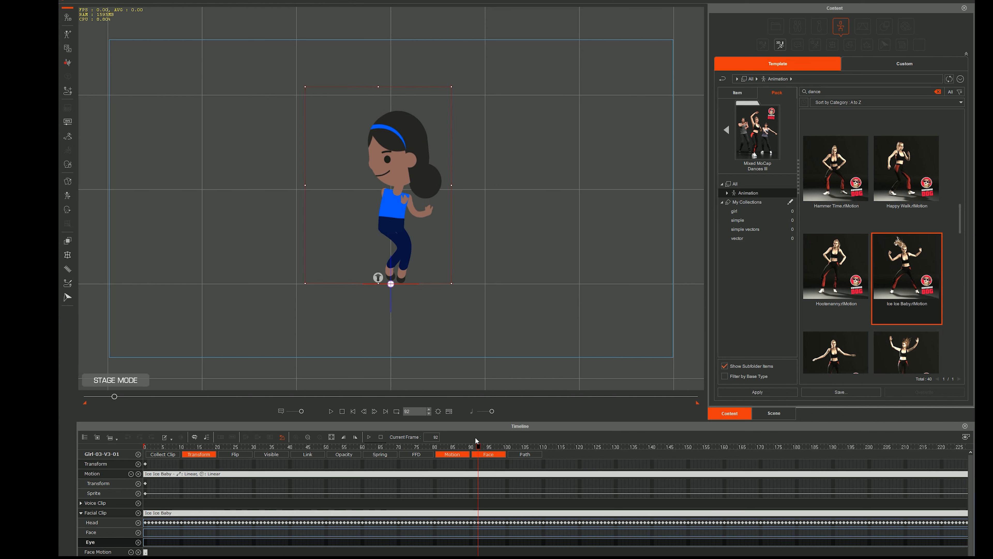
{"action": "left_click_drag", "start_coordinate": [281, 446], "coordinate": [232, 448]}
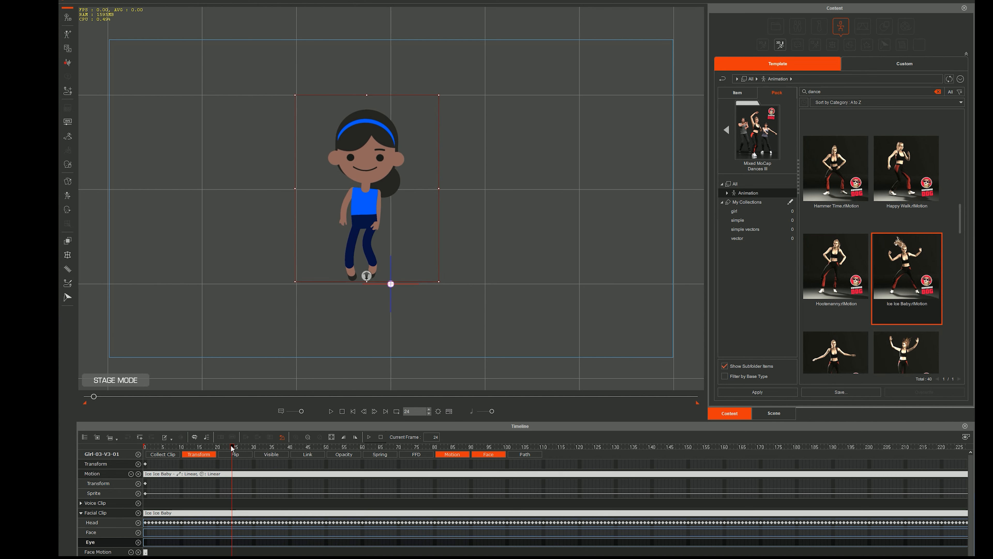
At frame 24, place LArm in front of Hip with the Layer Editor and check the following frame
{"action": "left_click", "coordinate": [67, 195]}
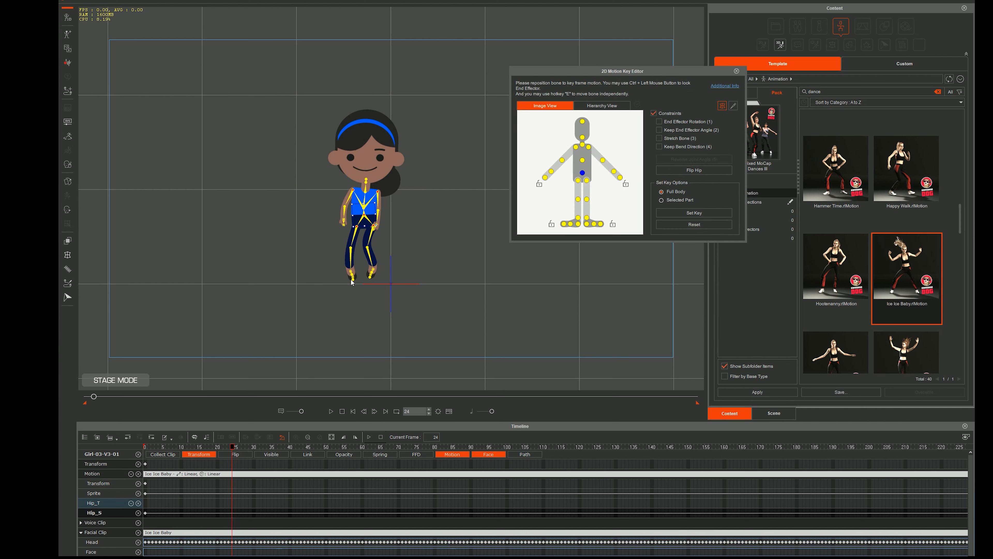
{"action": "left_click", "coordinate": [67, 242]}
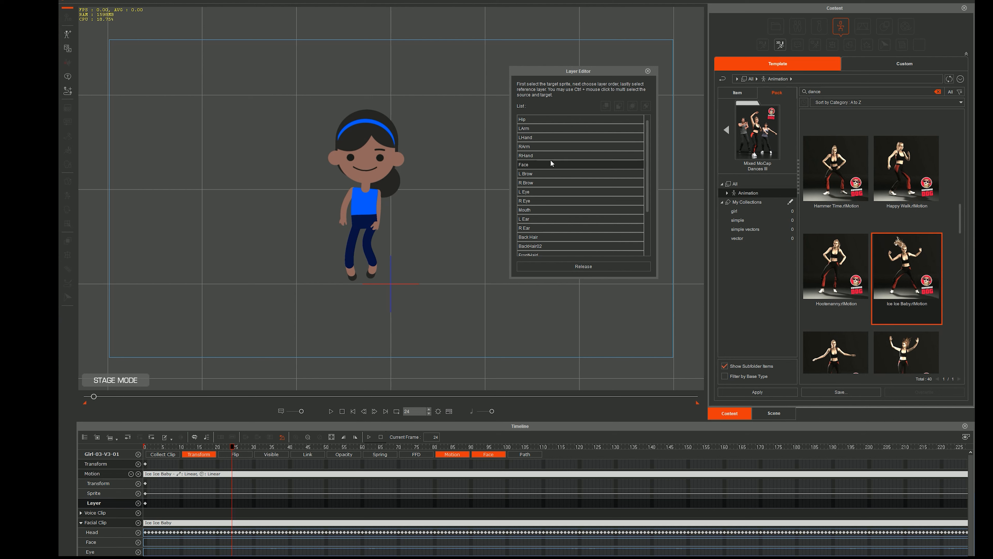
{"action": "left_click", "coordinate": [582, 128]}
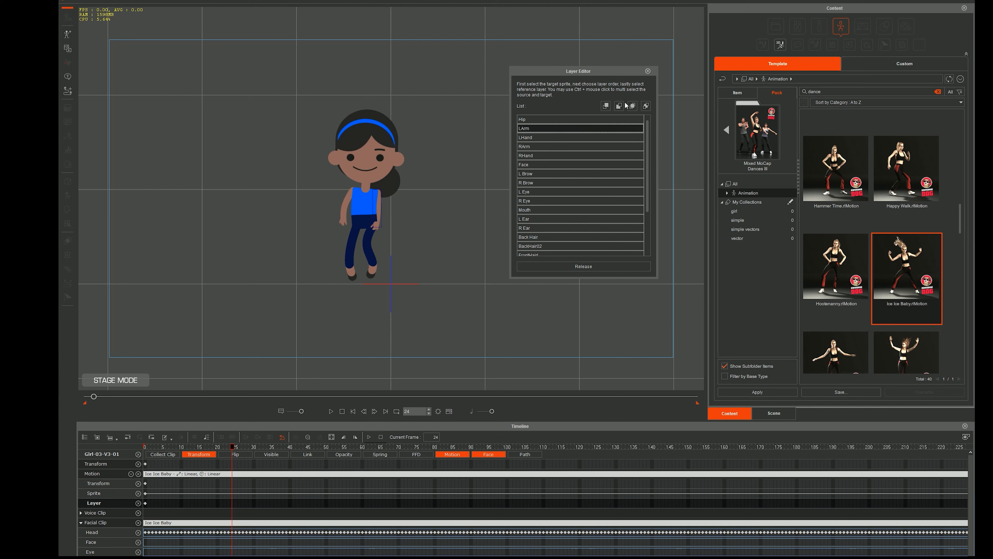
{"action": "left_click", "coordinate": [605, 106]}
{"action": "left_click", "coordinate": [583, 119]}
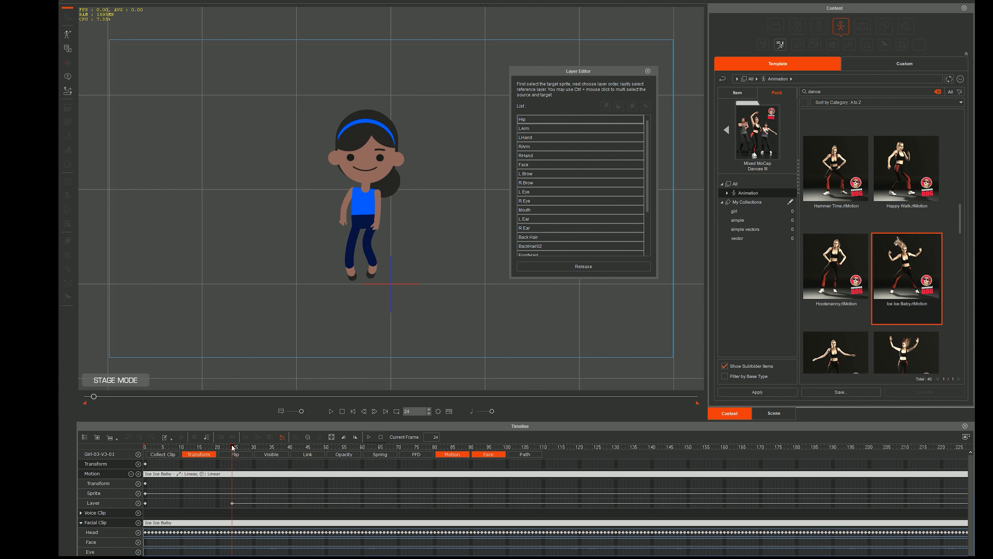
{"action": "left_click_drag", "start_coordinate": [233, 447], "coordinate": [237, 448]}
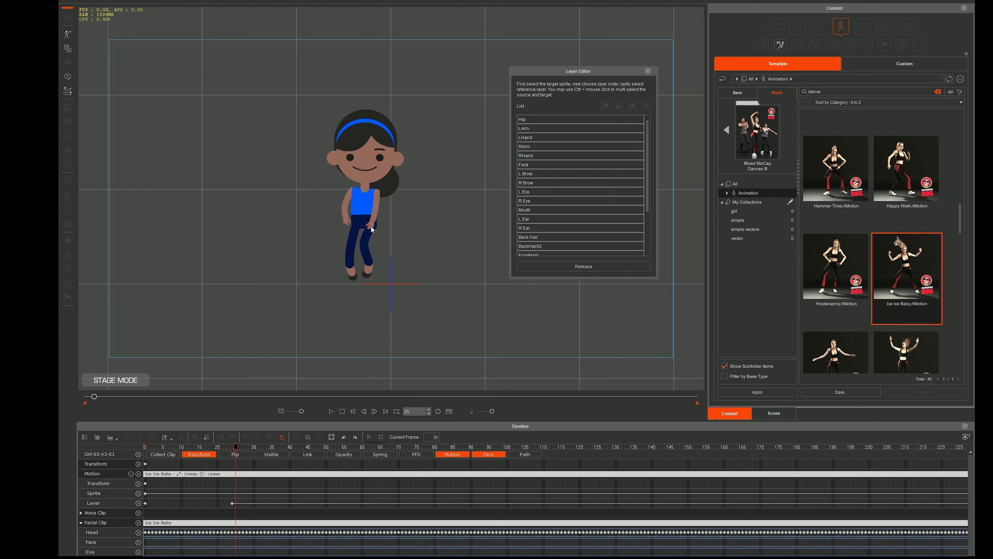
Back at frame 24, place LArm in front of LThigh and scrub to frame 28 to check the arm
{"action": "left_click_drag", "start_coordinate": [237, 448], "coordinate": [234, 447]}
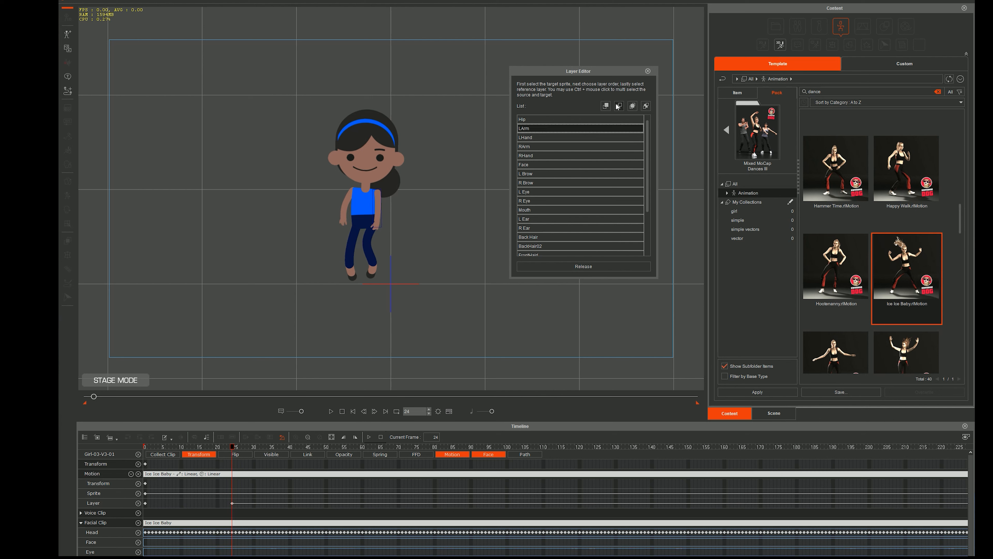
{"action": "left_click", "coordinate": [605, 105]}
{"action": "scroll", "coordinate": [559, 203], "scroll_direction": "down", "scroll_amount": 3}
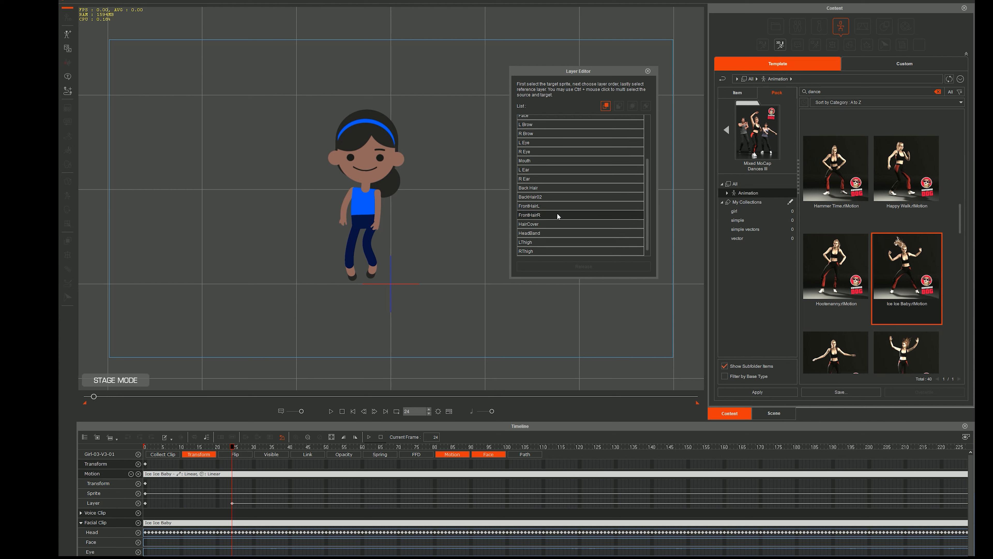
{"action": "left_click", "coordinate": [548, 241]}
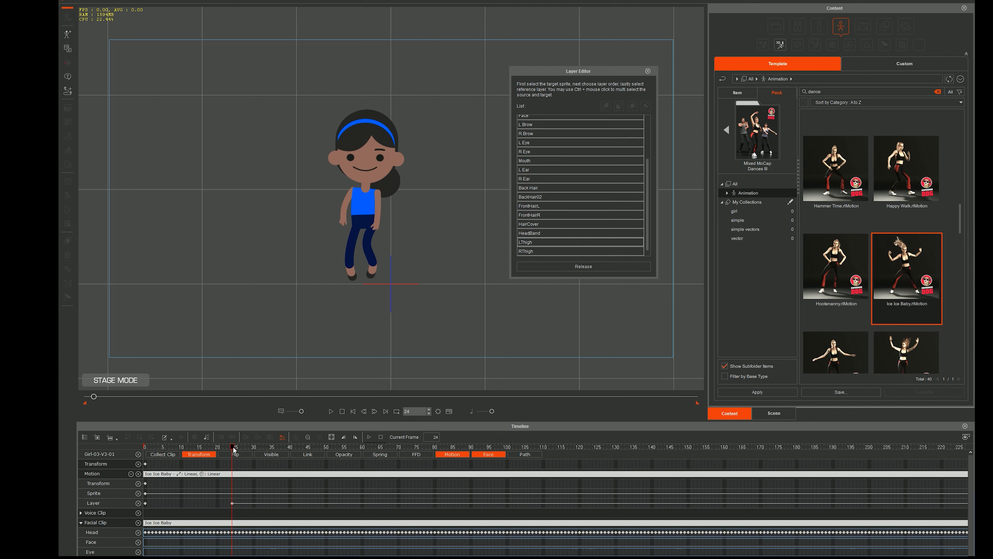
{"action": "left_click_drag", "start_coordinate": [232, 447], "coordinate": [247, 448]}
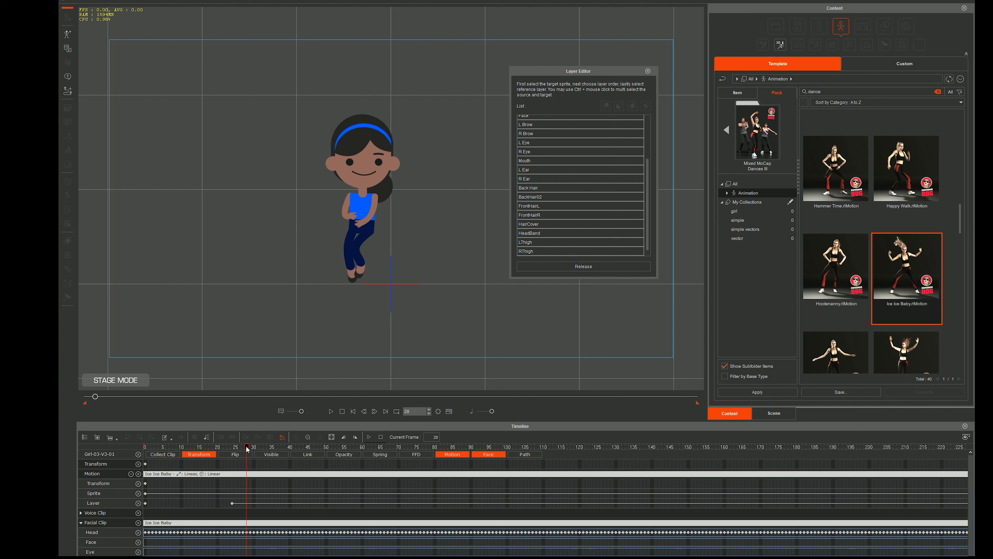
Bring the arm crossing the torso in front of Hip at frame 28, and place LArm behind Hip at frame 40
{"action": "scroll", "coordinate": [591, 180], "scroll_direction": "up", "scroll_amount": 3}
{"action": "left_click", "coordinate": [607, 107]}
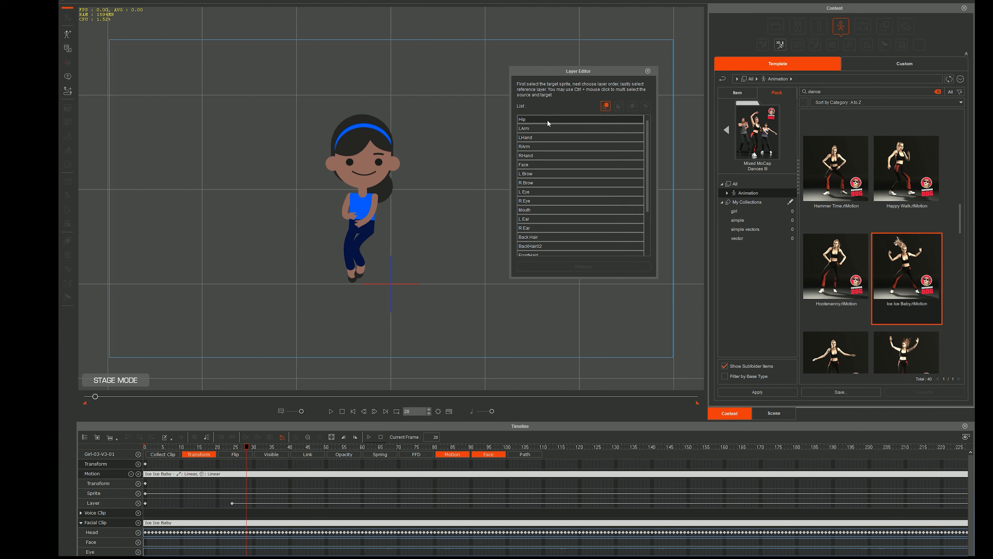
{"action": "mouse_move", "coordinate": [282, 448]}
{"action": "left_mouse_down"}
{"action": "mouse_move", "coordinate": [302, 449]}
{"action": "mouse_move", "coordinate": [274, 449]}
{"action": "mouse_move", "coordinate": [289, 449]}
{"action": "left_mouse_up"}
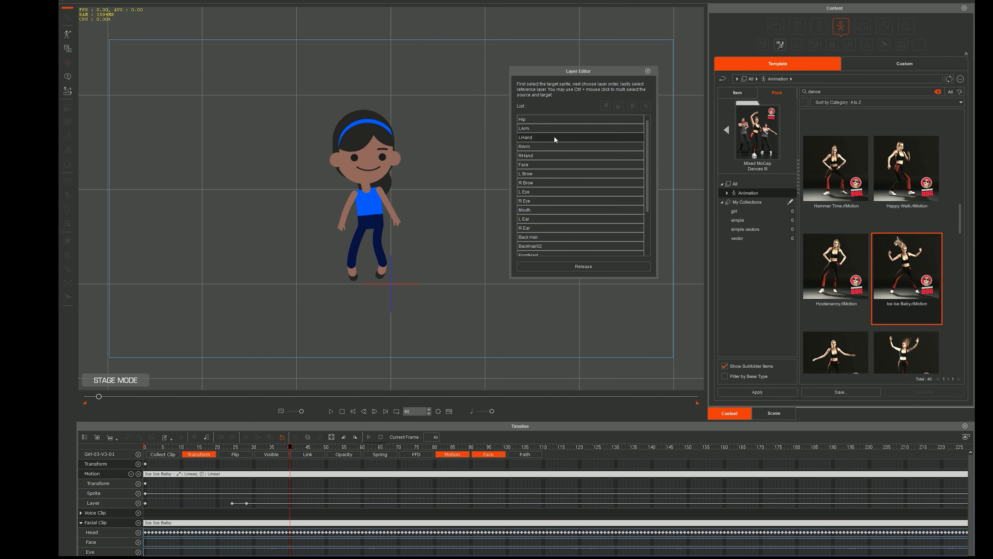
{"action": "left_click", "coordinate": [555, 129]}
{"action": "left_click", "coordinate": [619, 105]}
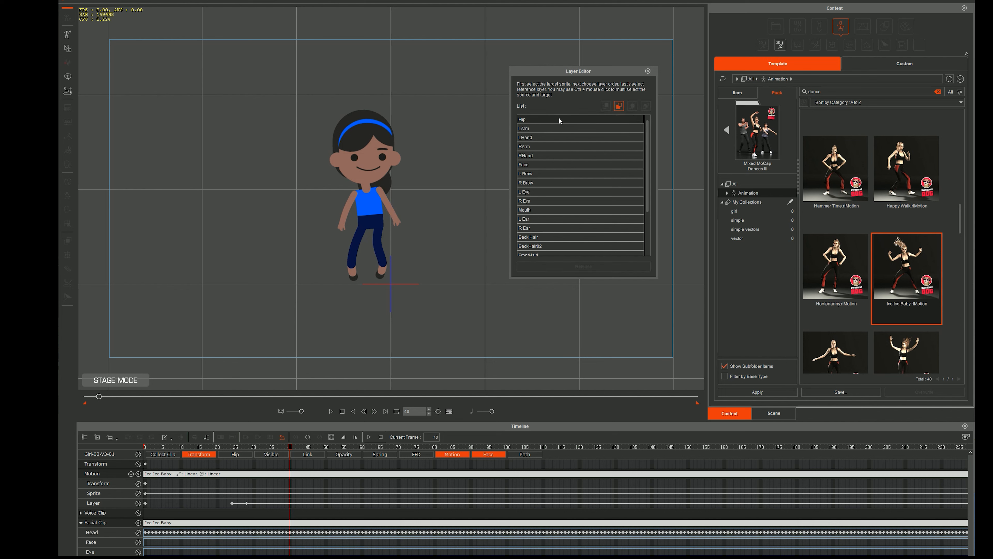
{"action": "left_click", "coordinate": [550, 121]}
Copy the girl's Layer keys at frames 24 and 28 and paste them on the Layer track starting at frame 56
{"action": "left_click_drag", "start_coordinate": [289, 447], "coordinate": [348, 469]}
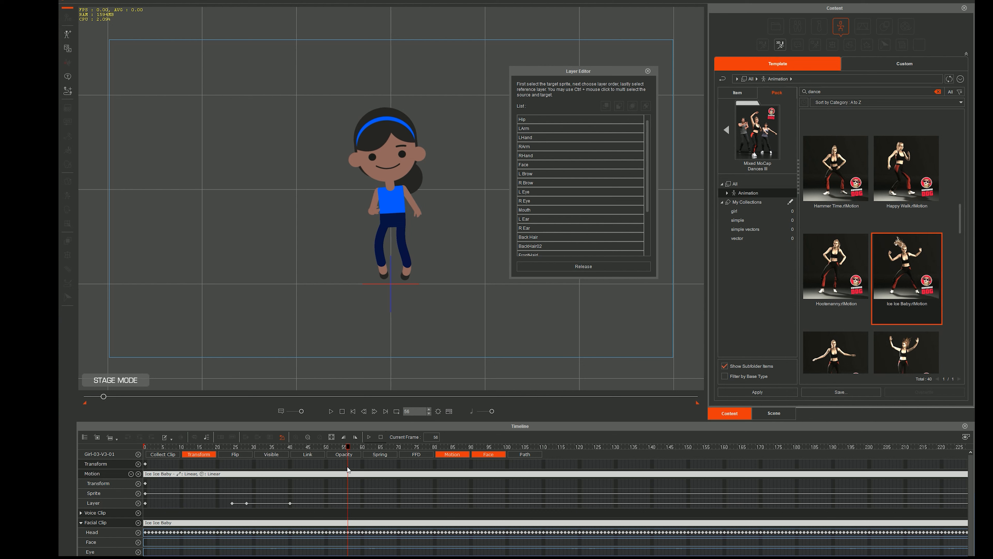
{"action": "left_click", "coordinate": [571, 128]}
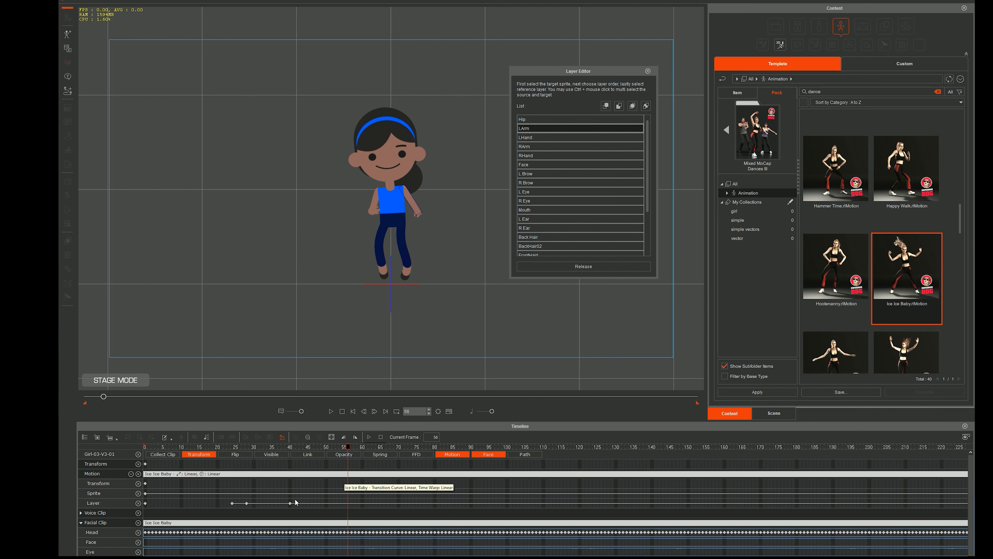
{"action": "left_click", "coordinate": [232, 448]}
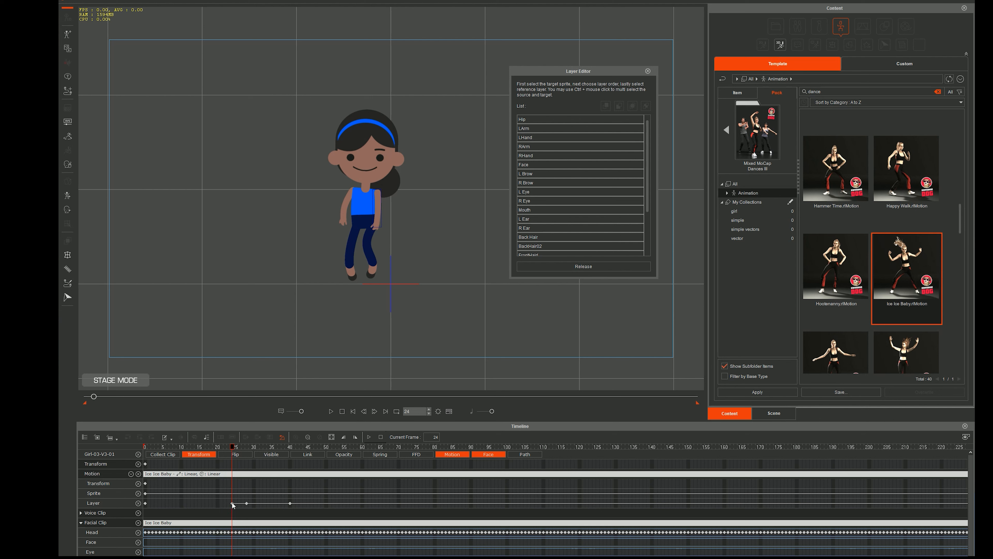
{"action": "left_click", "coordinate": [247, 447]}
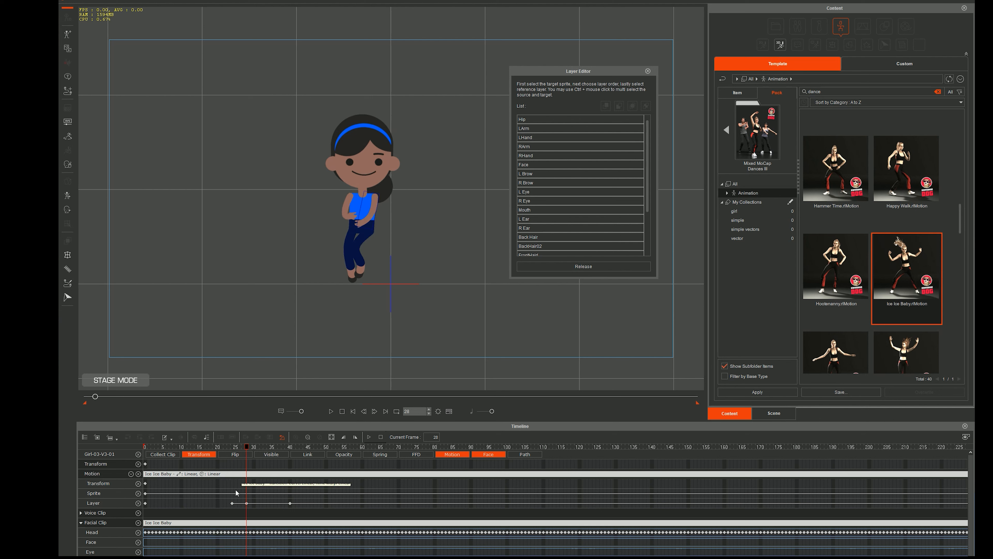
{"action": "left_click_drag", "start_coordinate": [225, 497], "coordinate": [252, 508]}
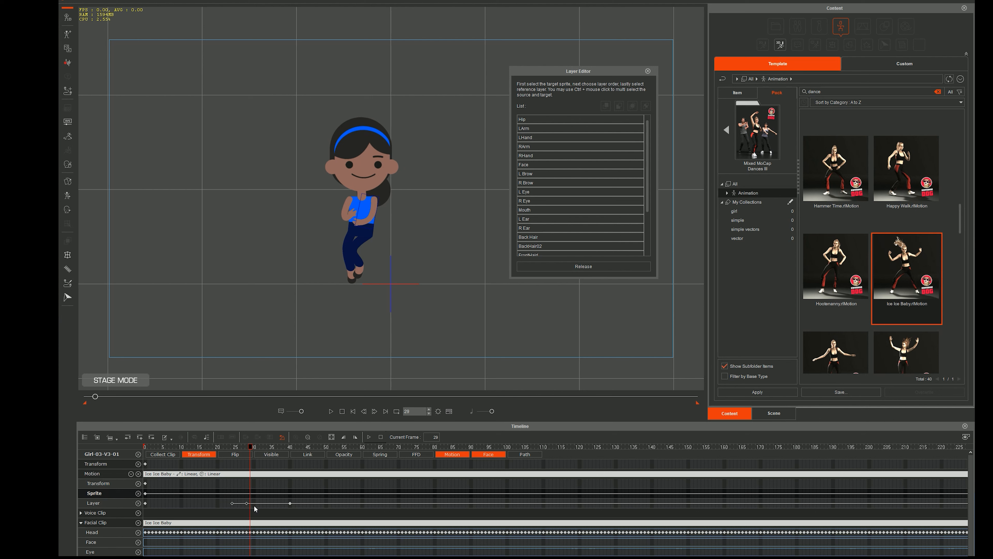
{"action": "left_click_drag", "start_coordinate": [289, 447], "coordinate": [348, 453]}
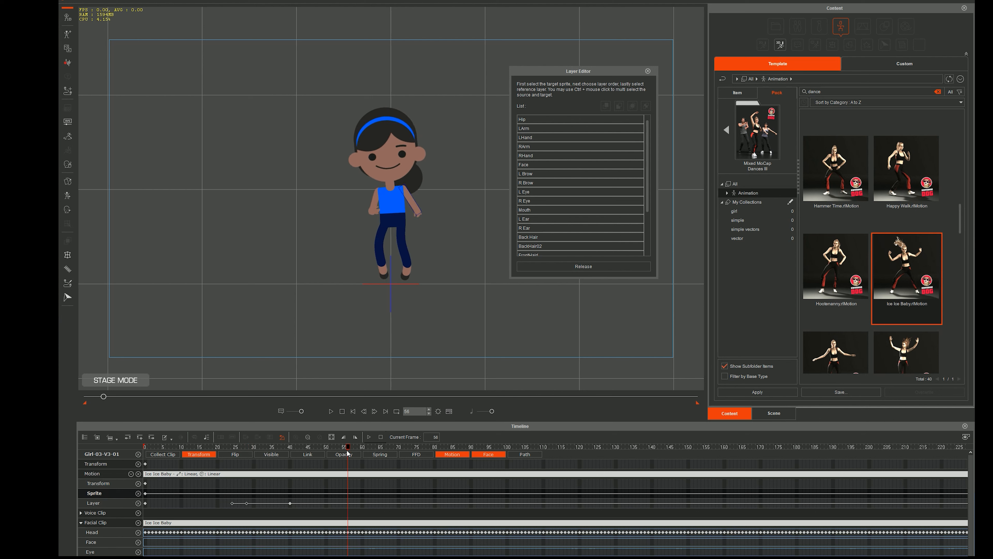
{"action": "left_click", "coordinate": [349, 506]}
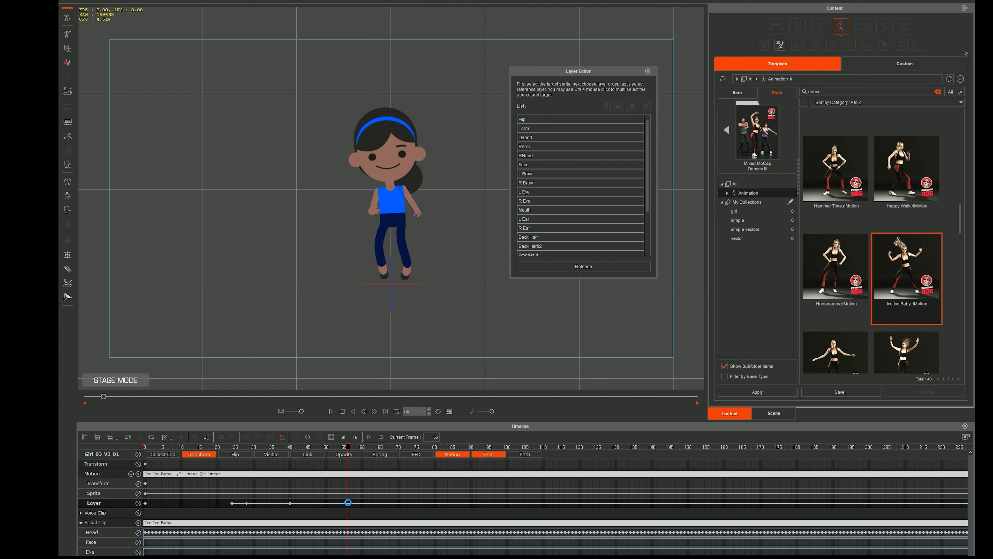
Move the second pasted Layer key to frame 57 and check the arm order at that frame
{"action": "left_click_drag", "start_coordinate": [350, 448], "coordinate": [361, 448]}
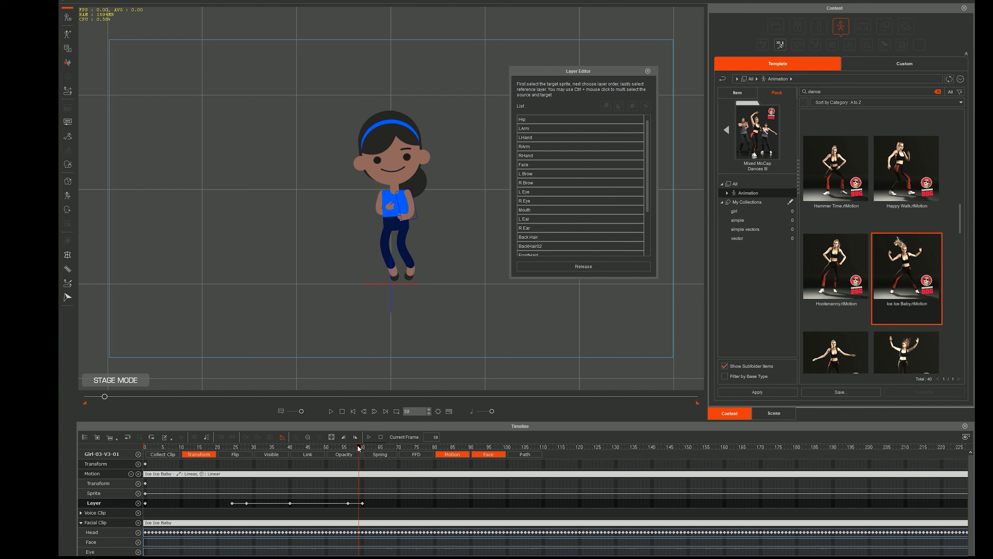
{"action": "left_click_drag", "start_coordinate": [363, 504], "coordinate": [356, 505]}
{"action": "left_click", "coordinate": [352, 447]}
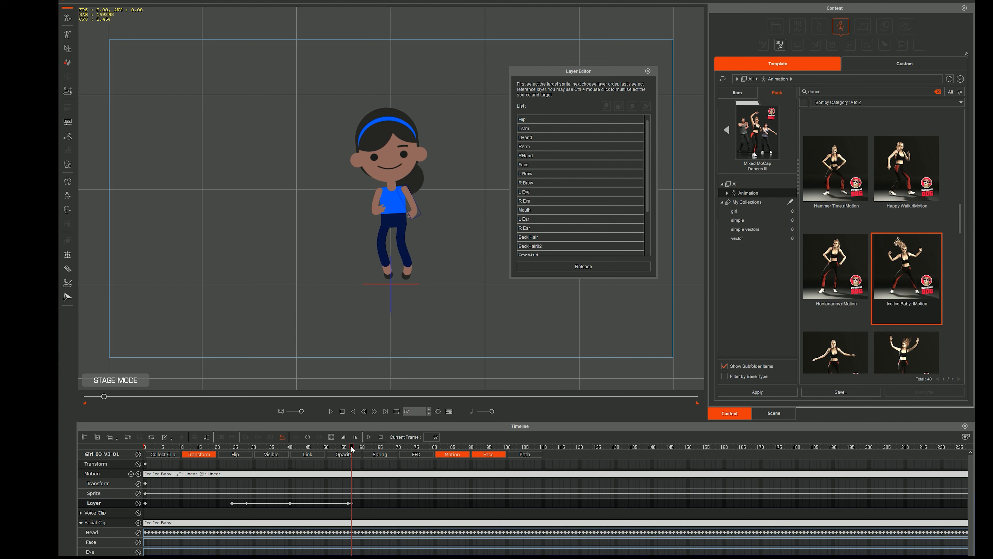
Place RArm behind Hip at frame 67, and send an arm behind Hip again at frame 73
{"action": "left_click_drag", "start_coordinate": [353, 449], "coordinate": [387, 449]}
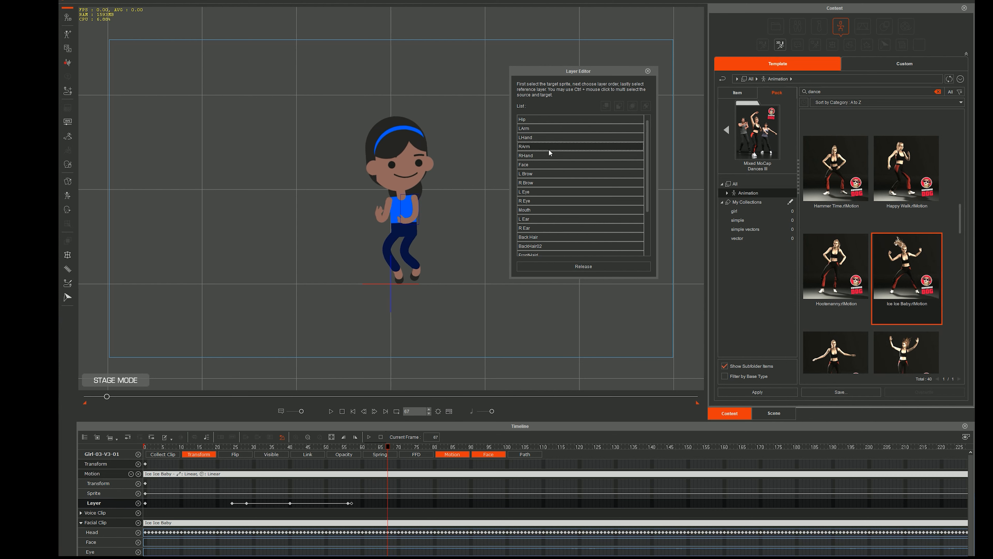
{"action": "left_click", "coordinate": [619, 107]}
{"action": "left_click", "coordinate": [548, 119]}
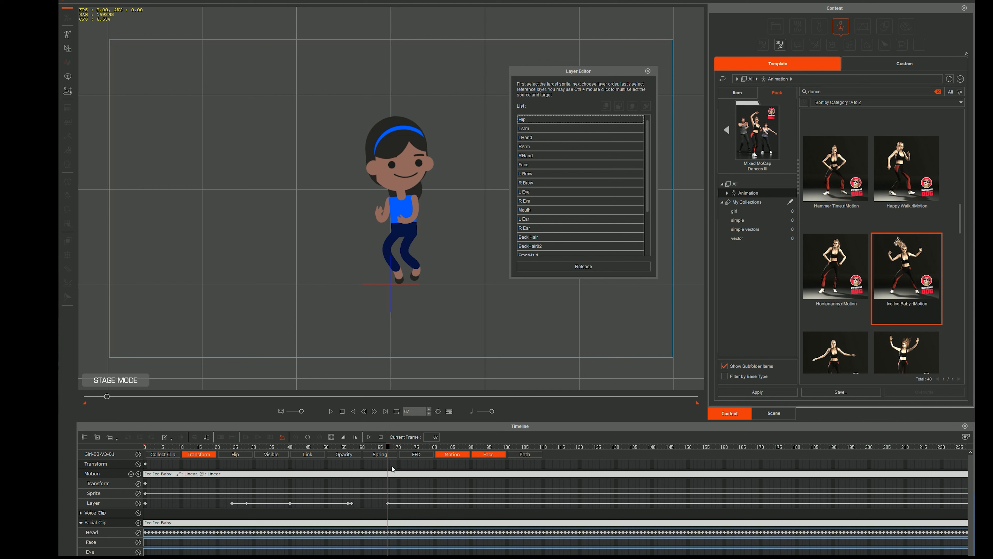
{"action": "left_click_drag", "start_coordinate": [390, 448], "coordinate": [137, 456]}
{"action": "left_click", "coordinate": [619, 106]}
{"action": "left_click", "coordinate": [548, 119]}
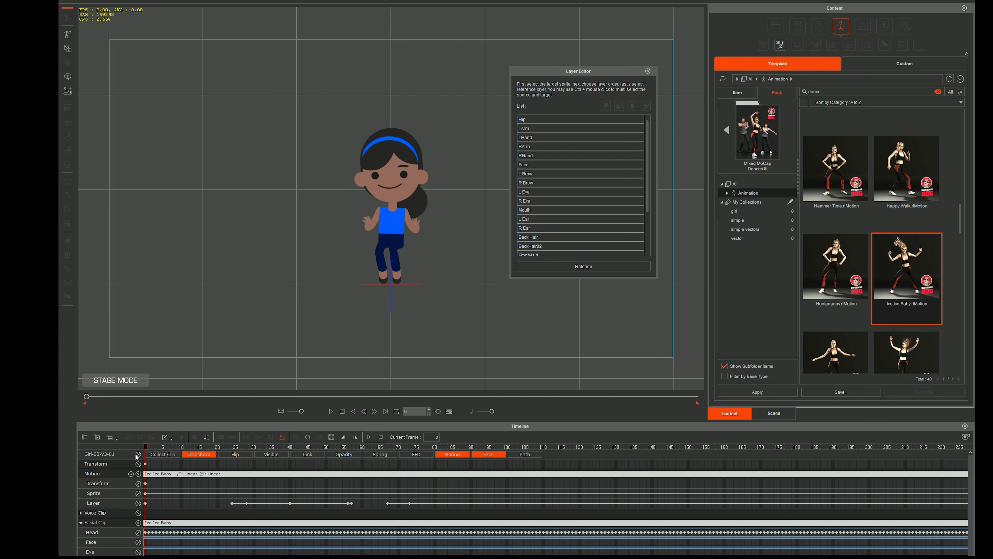
End the playback range at frame 74, play the dance in a loop, and close the Layer Editor
{"action": "mouse_move", "coordinate": [418, 447]}
{"action": "left_mouse_down"}
{"action": "mouse_move", "coordinate": [437, 447]}
{"action": "mouse_move", "coordinate": [413, 447]}
{"action": "left_mouse_up"}
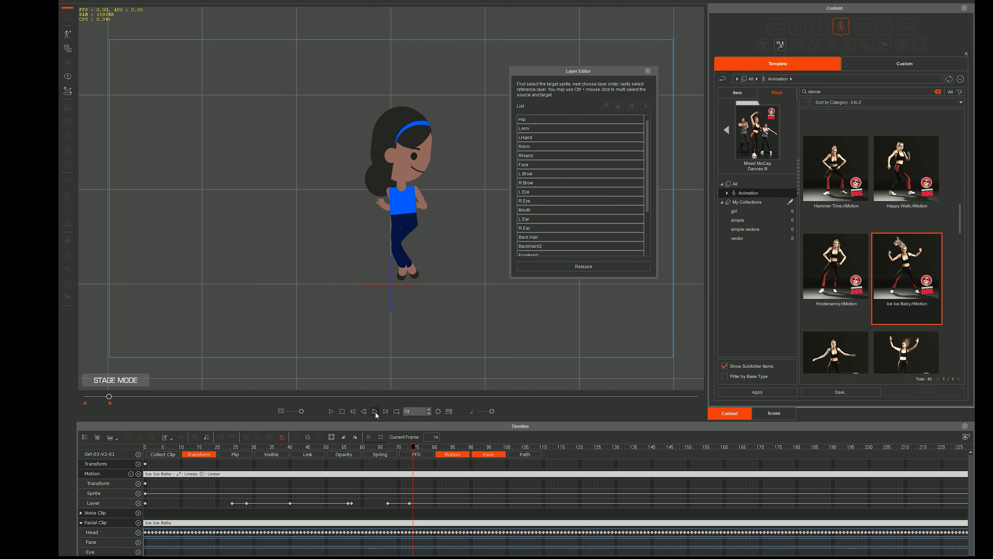
{"action": "left_click", "coordinate": [331, 412]}
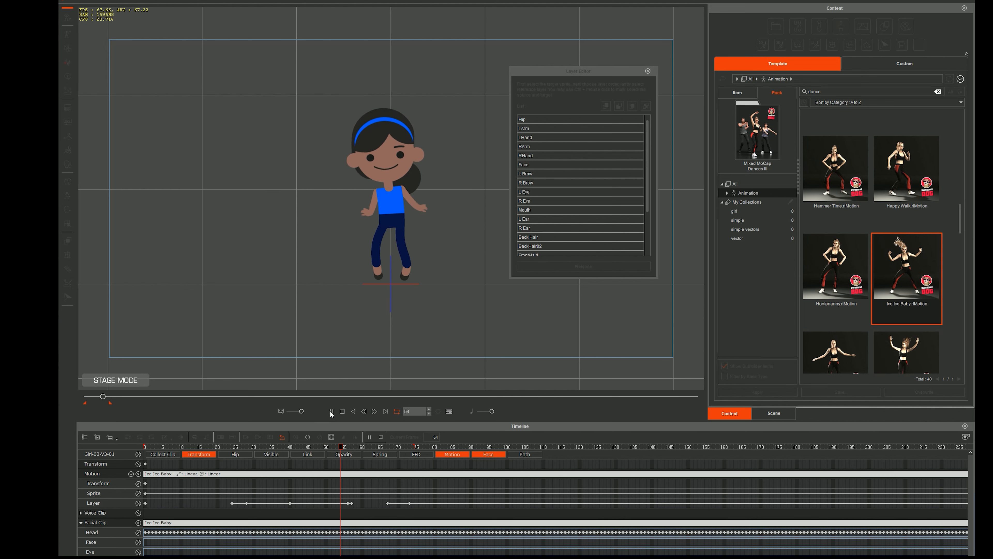
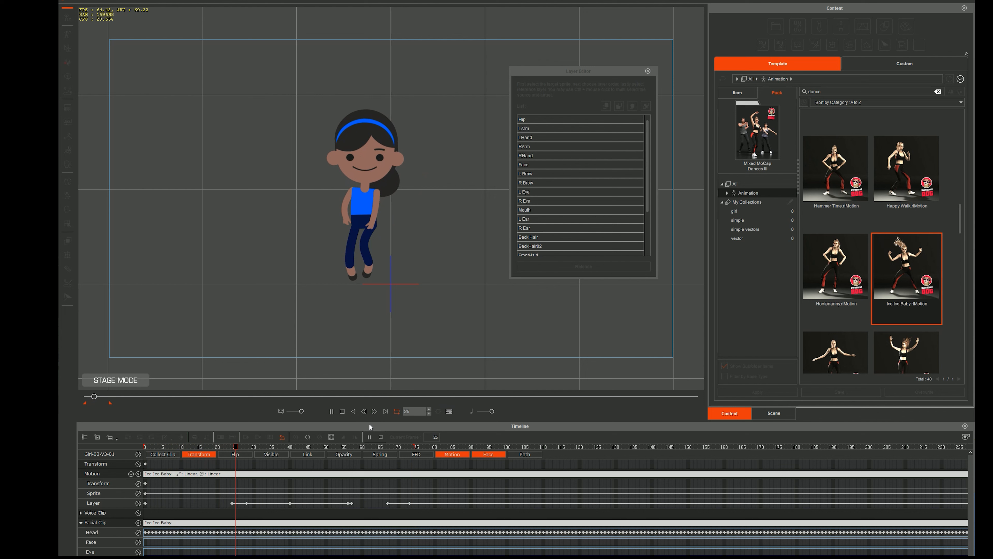
{"action": "left_click", "coordinate": [343, 411]}
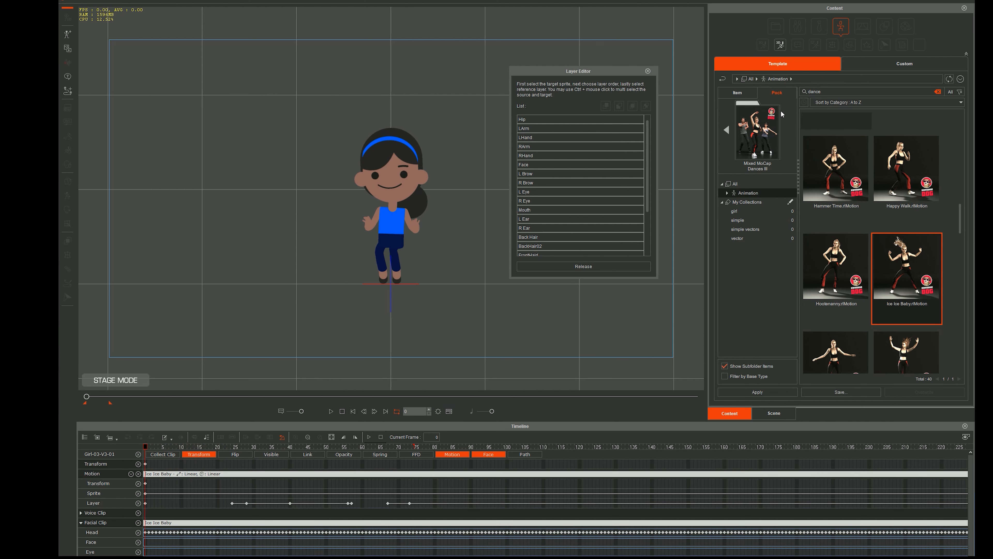
{"action": "left_click", "coordinate": [648, 72]}
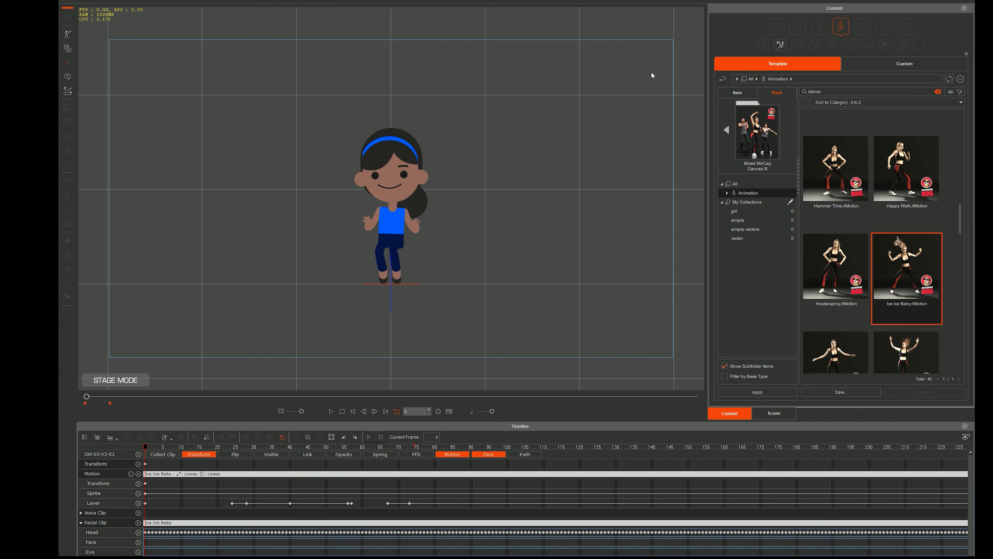
Clear the dance search and browse the motions in the Mixed MoCap Dances pack
{"action": "left_click", "coordinate": [938, 92]}
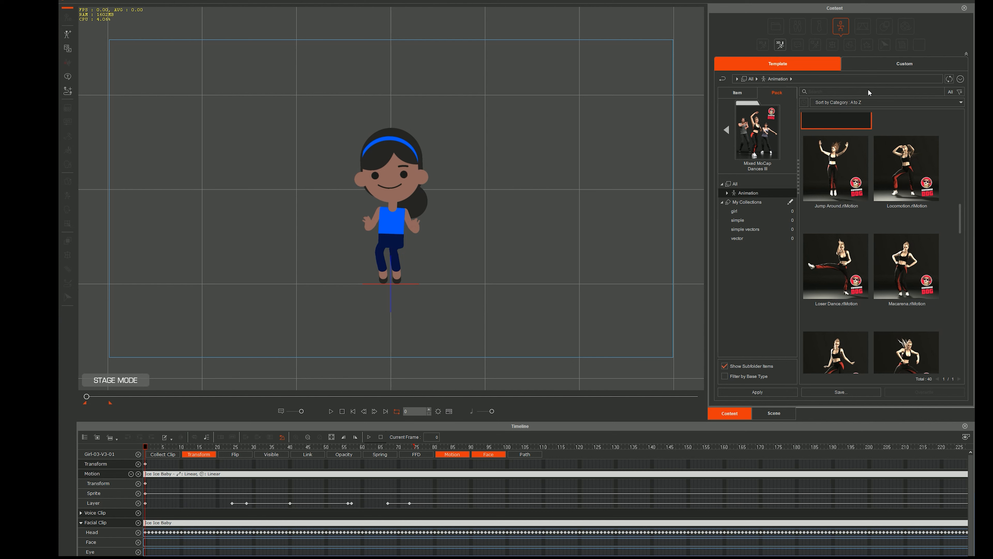
{"action": "scroll", "coordinate": [907, 196], "scroll_direction": "up", "scroll_amount": 5}
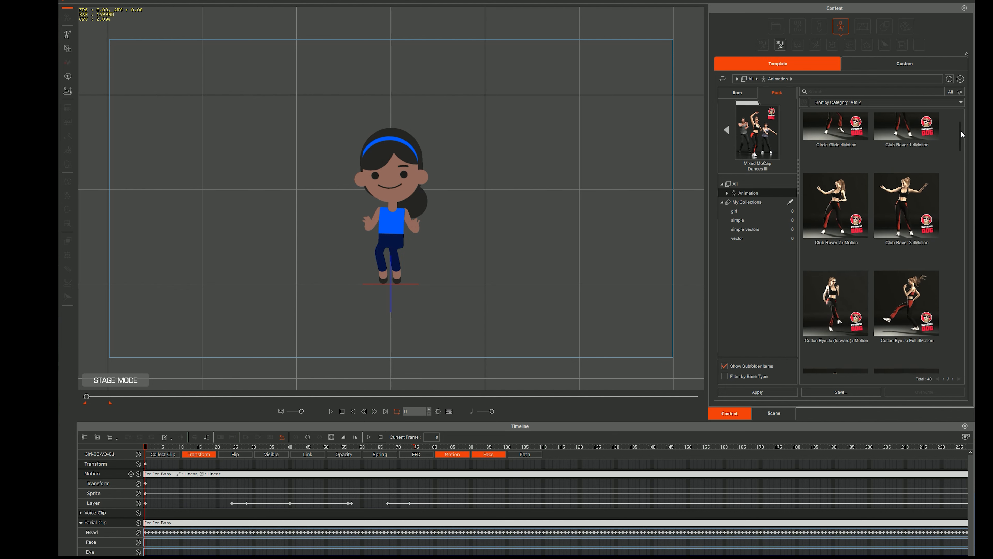
{"action": "scroll", "coordinate": [966, 210], "scroll_direction": "down", "scroll_amount": 10}
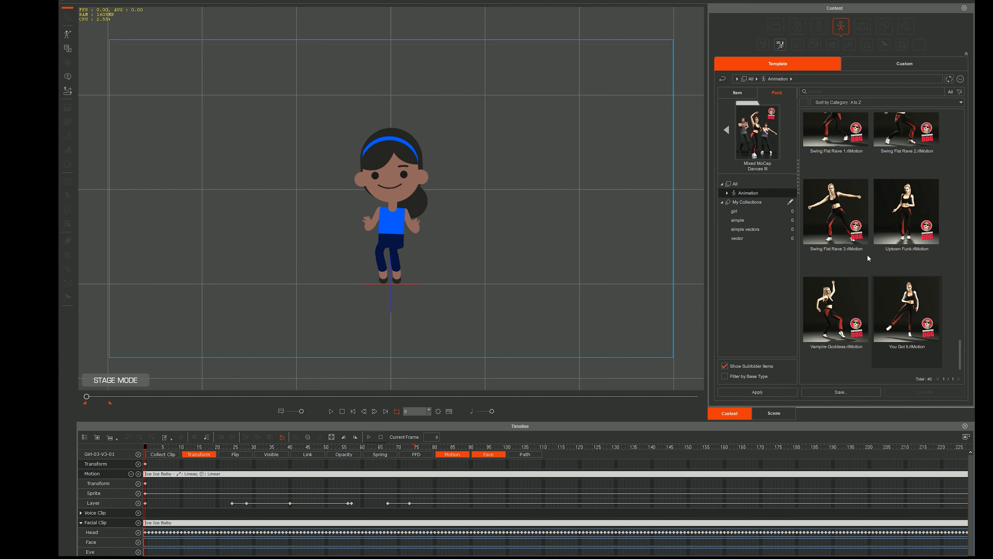
Return to the animation packs, open Act and Move - Female, and browse its motions
{"action": "left_click", "coordinate": [755, 155]}
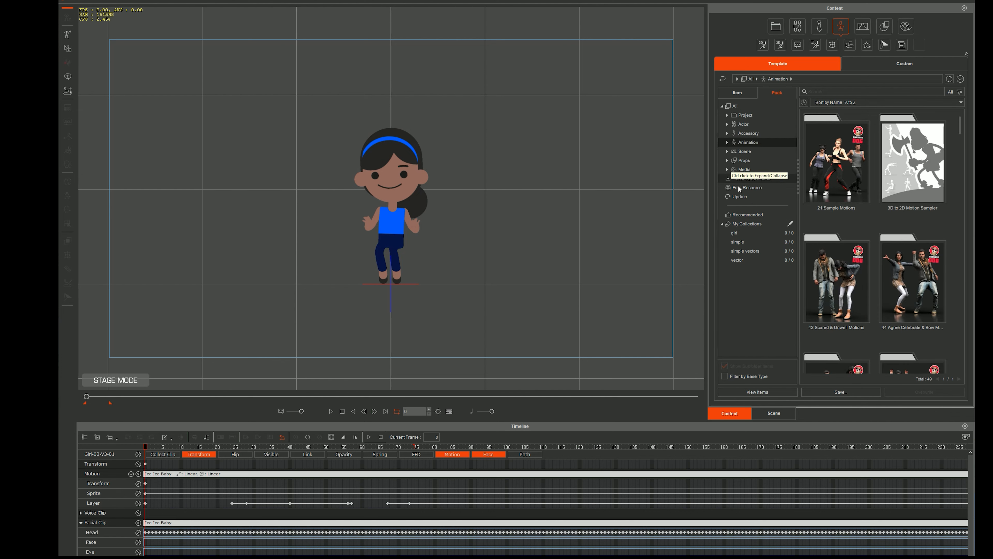
{"action": "scroll", "coordinate": [856, 250], "scroll_direction": "down", "scroll_amount": 5}
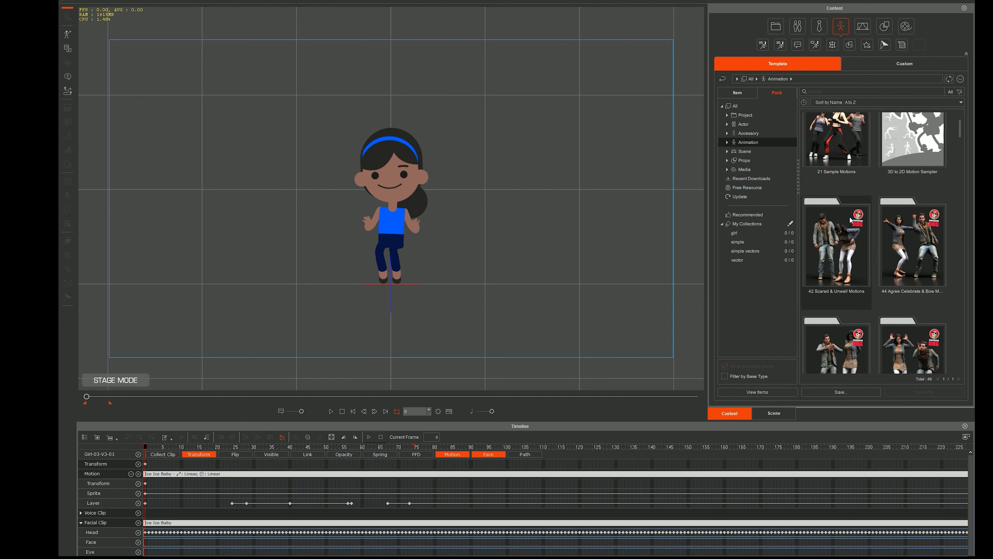
{"action": "left_click", "coordinate": [960, 194]}
{"action": "mouse_move", "coordinate": [960, 182]}
{"action": "left_mouse_down"}
{"action": "mouse_move", "coordinate": [958, 157]}
{"action": "mouse_move", "coordinate": [954, 167]}
{"action": "left_mouse_up"}
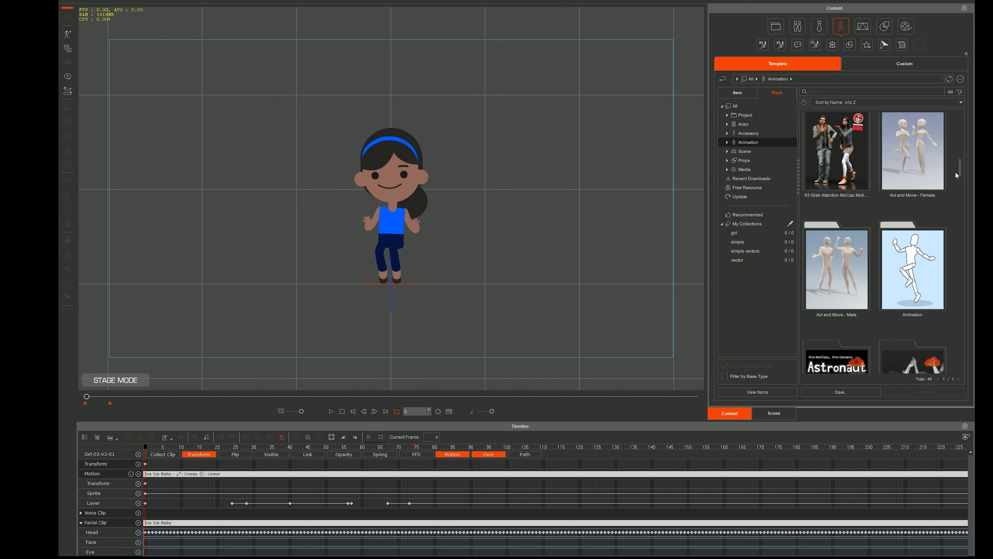
{"action": "scroll", "coordinate": [959, 173], "scroll_direction": "down", "scroll_amount": 2}
{"action": "scroll", "coordinate": [959, 173], "scroll_direction": "up", "scroll_amount": 3}
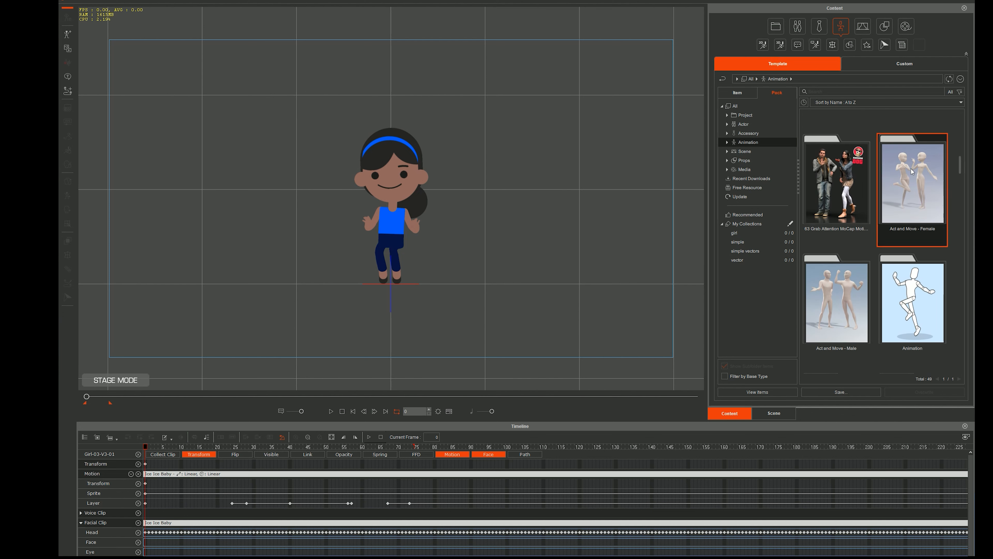
{"action": "double_click", "coordinate": [911, 171]}
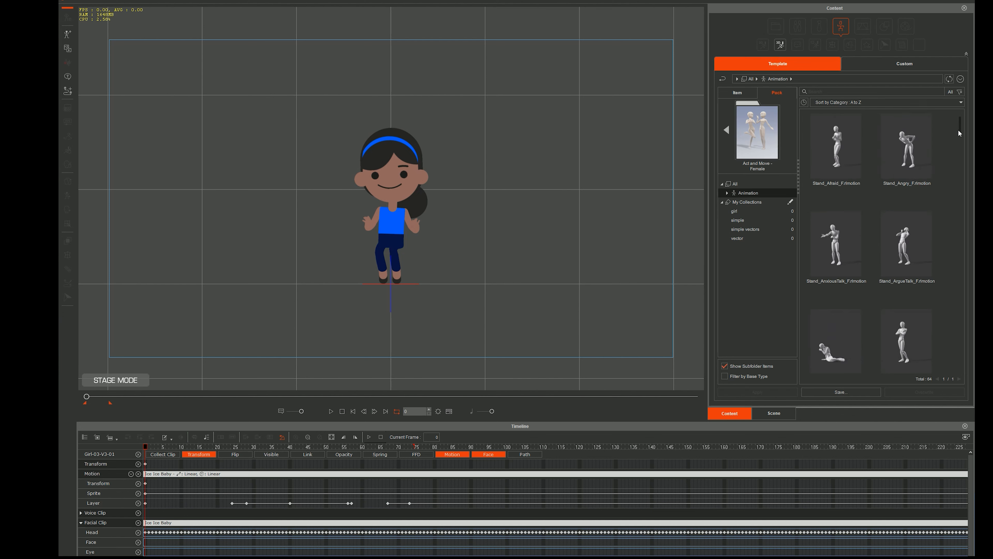
{"action": "left_click_drag", "start_coordinate": [958, 129], "coordinate": [966, 372]}
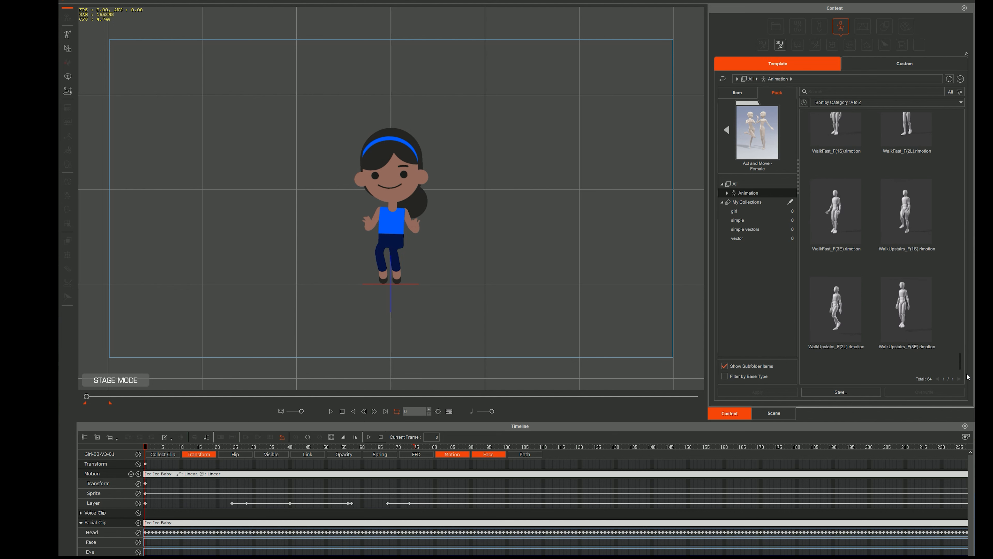
{"action": "scroll", "coordinate": [836, 221], "scroll_direction": "up", "scroll_amount": 3}
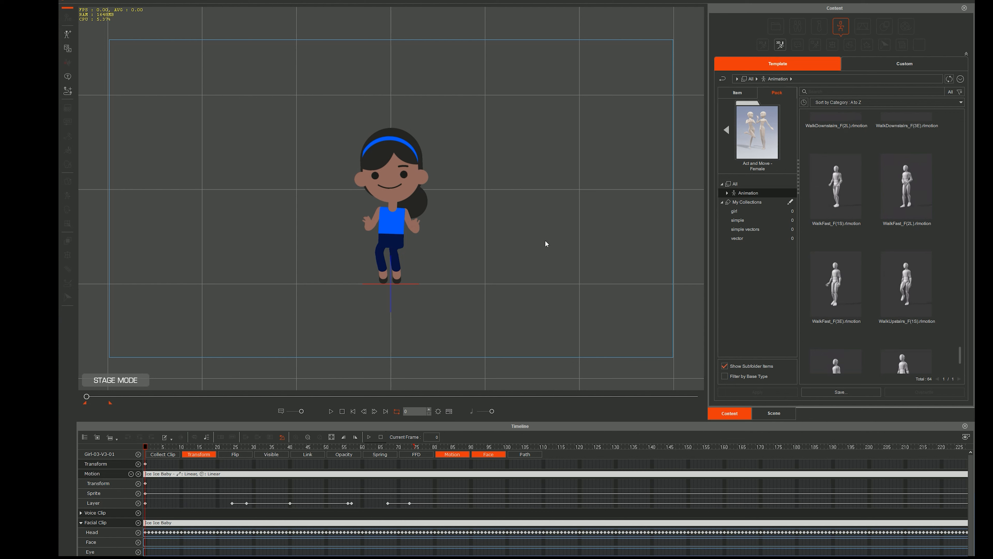
Select the girl in blue on the stage and remove her object animation
{"action": "left_click", "coordinate": [398, 234]}
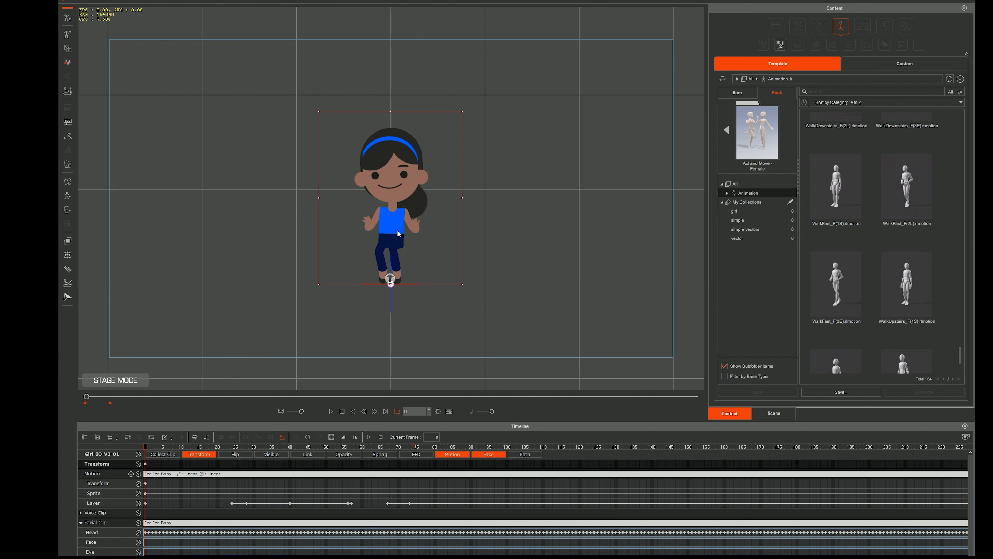
{"action": "key", "text": "alt+f"}
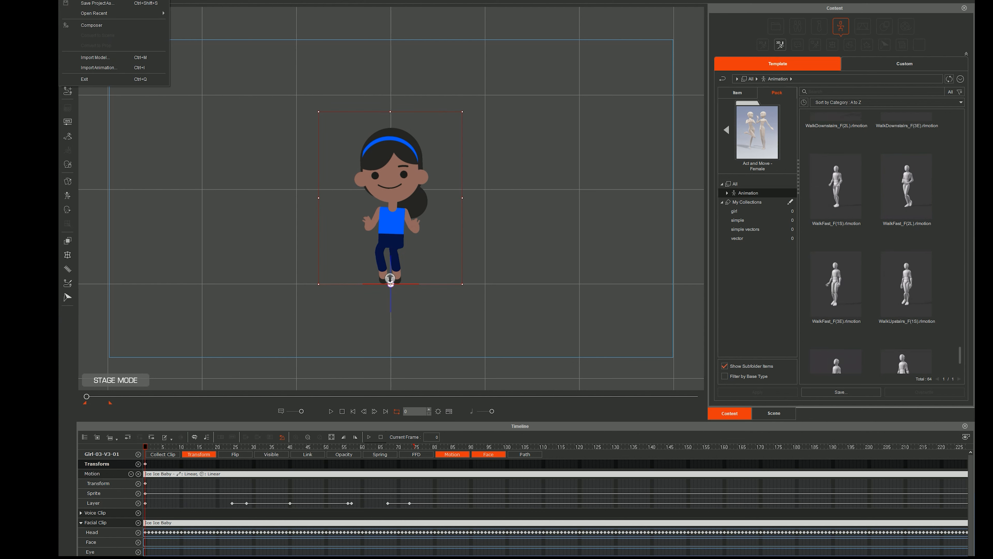
{"action": "key", "text": "Escape"}
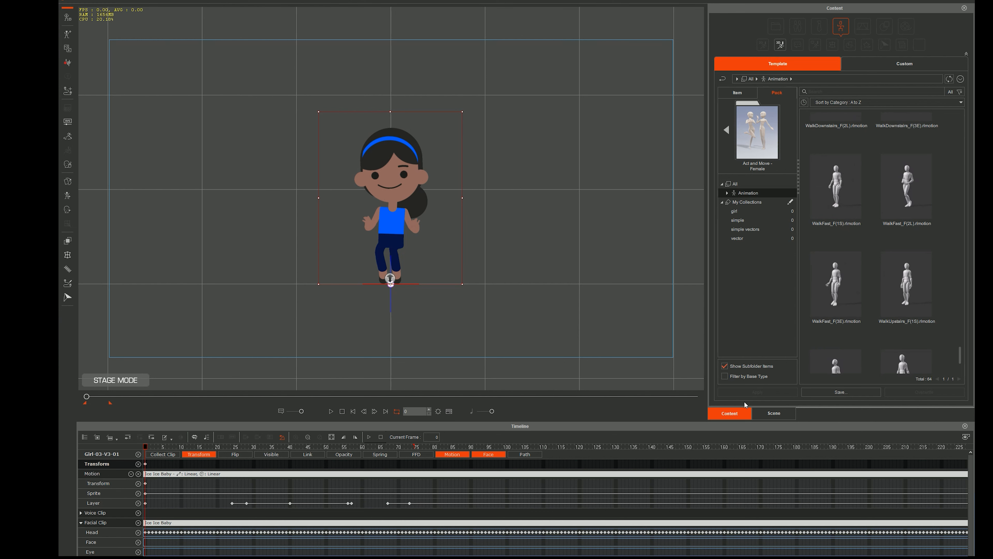
{"action": "left_click", "coordinate": [773, 412]}
{"action": "left_click", "coordinate": [728, 412]}
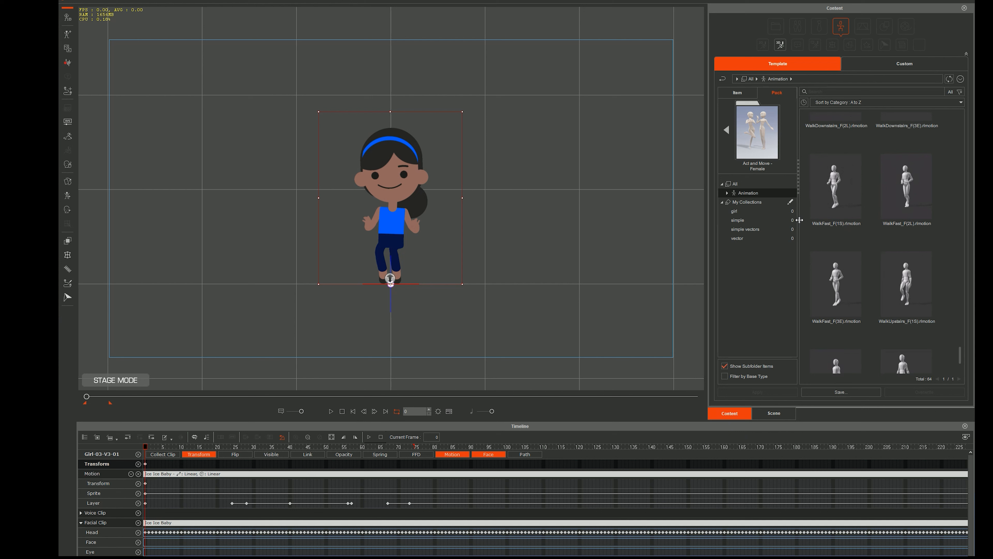
{"action": "right_click", "coordinate": [390, 214]}
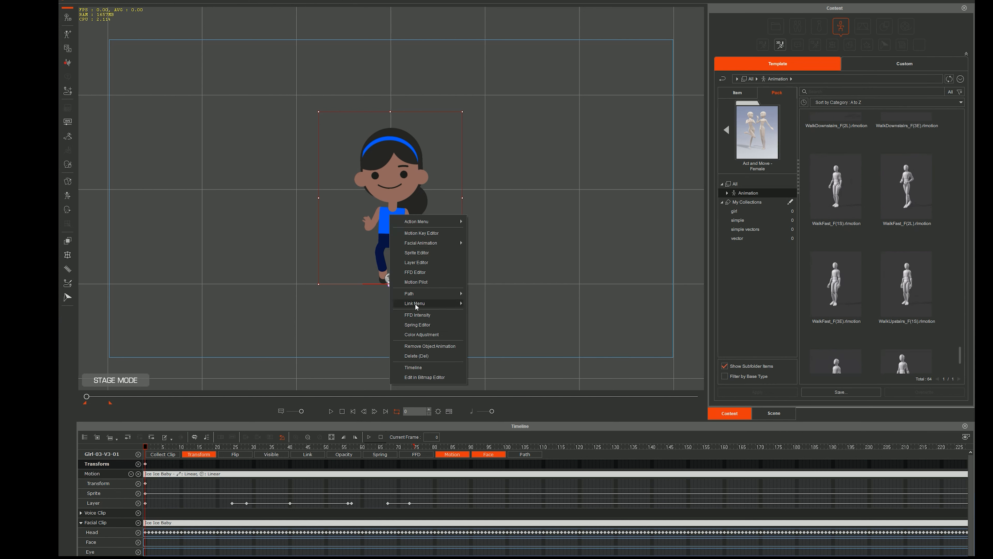
{"action": "left_click", "coordinate": [427, 346]}
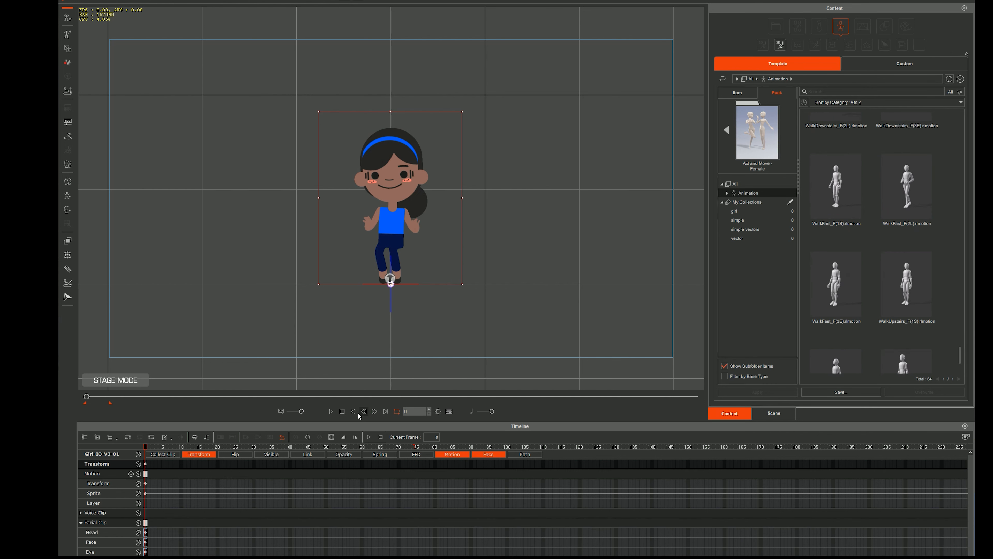
Check the girl's bones in the 2D Motion Key Editor, close it, and remove her object animation once more
{"action": "left_click", "coordinate": [67, 196]}
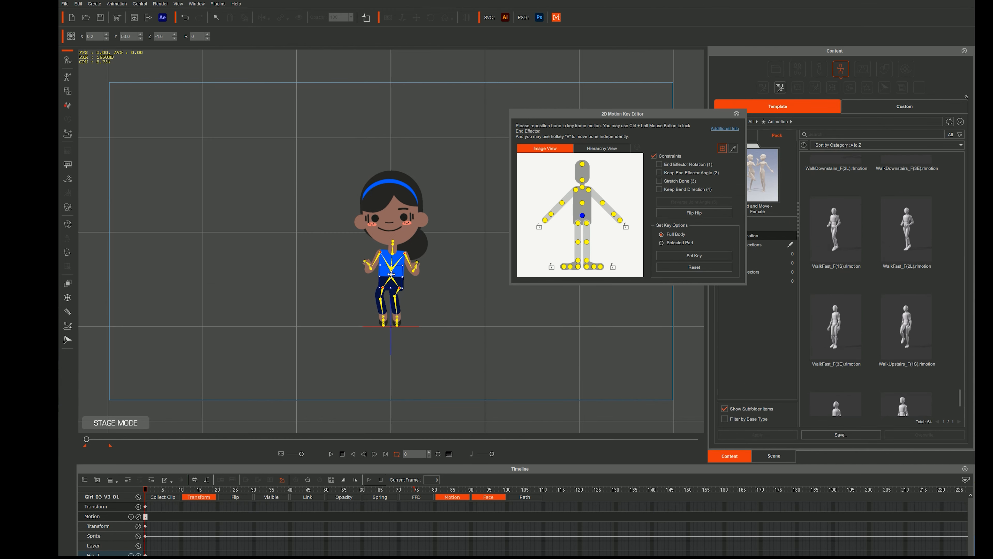
{"action": "left_click", "coordinate": [736, 114]}
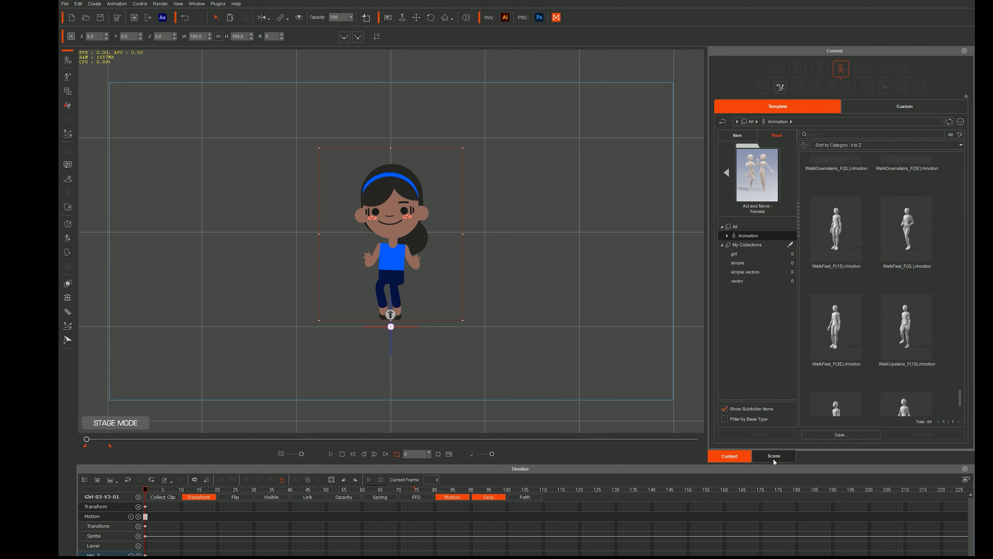
{"action": "right_click", "coordinate": [391, 253]}
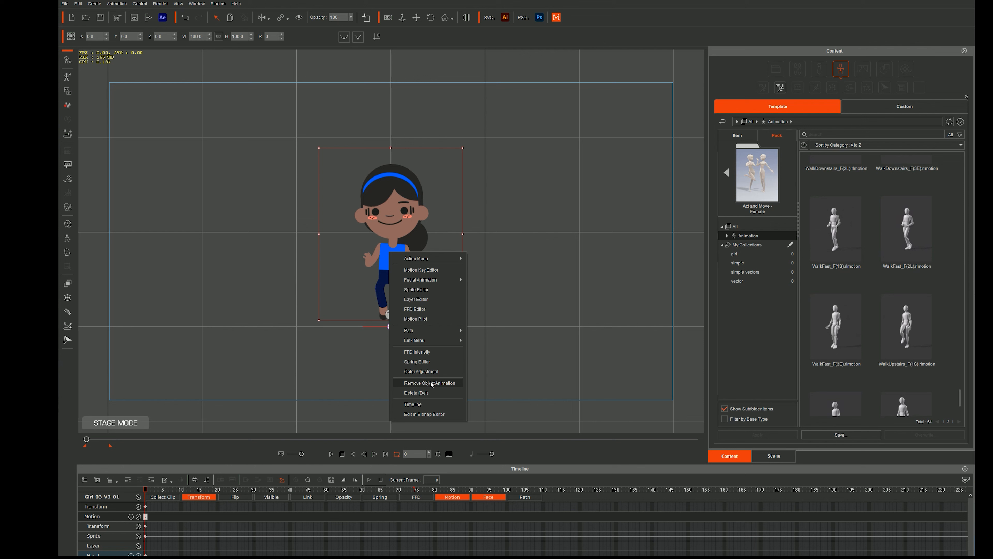
{"action": "left_click", "coordinate": [427, 382]}
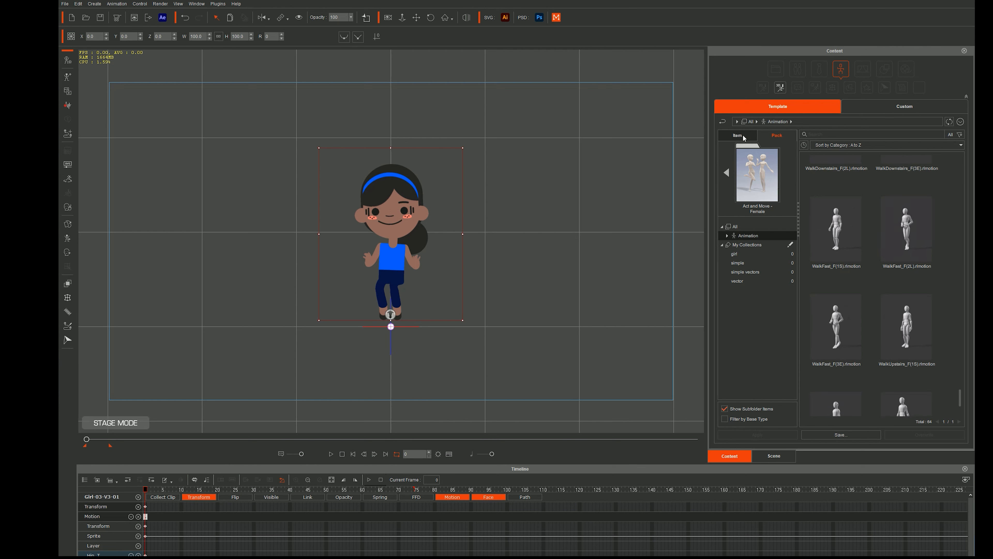
Try Girl_03 from the custom SimpleVectors actors beside the girl in blue, and undo back to the dance animation
{"action": "left_click", "coordinate": [885, 110]}
{"action": "left_click", "coordinate": [764, 338]}
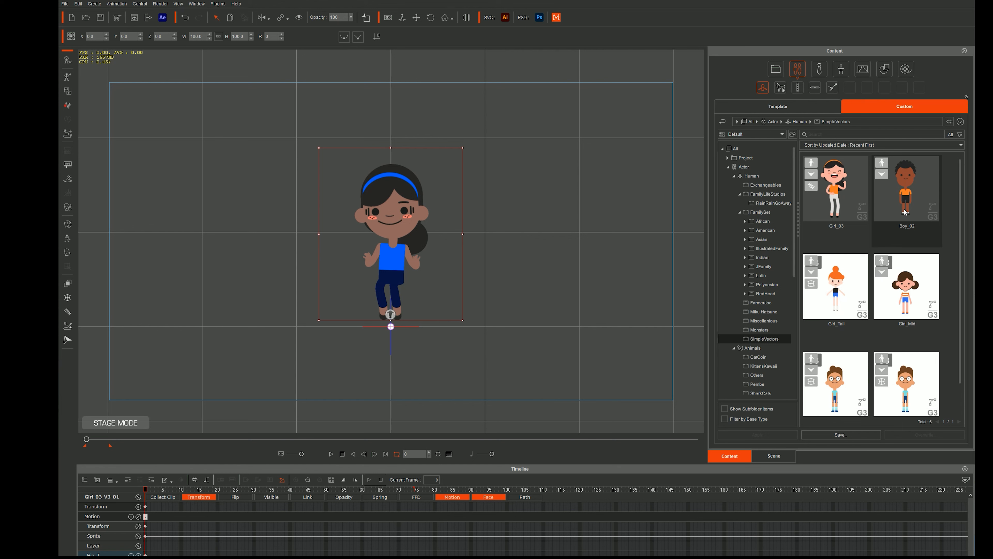
{"action": "left_click_drag", "start_coordinate": [834, 188], "coordinate": [500, 315]}
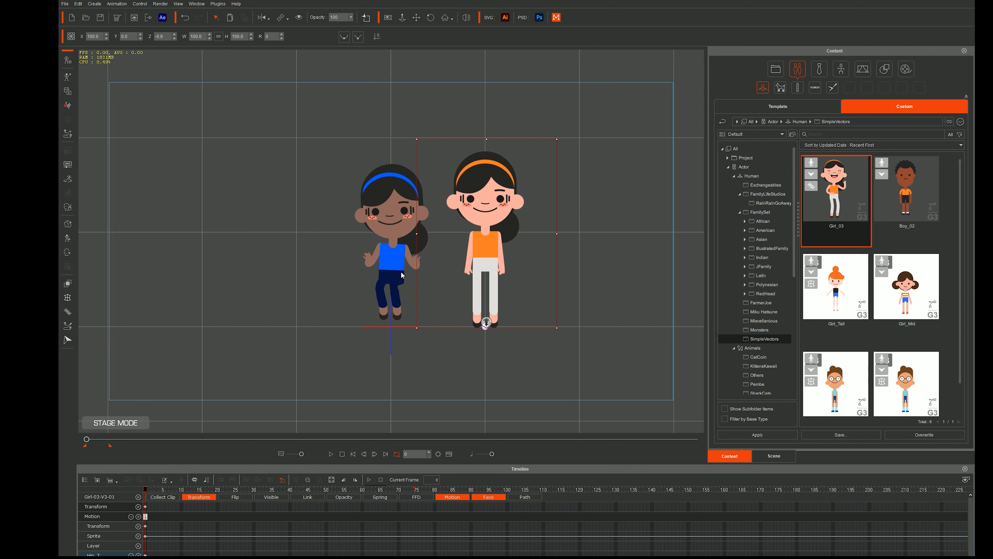
{"action": "key", "text": "ctrl+z"}
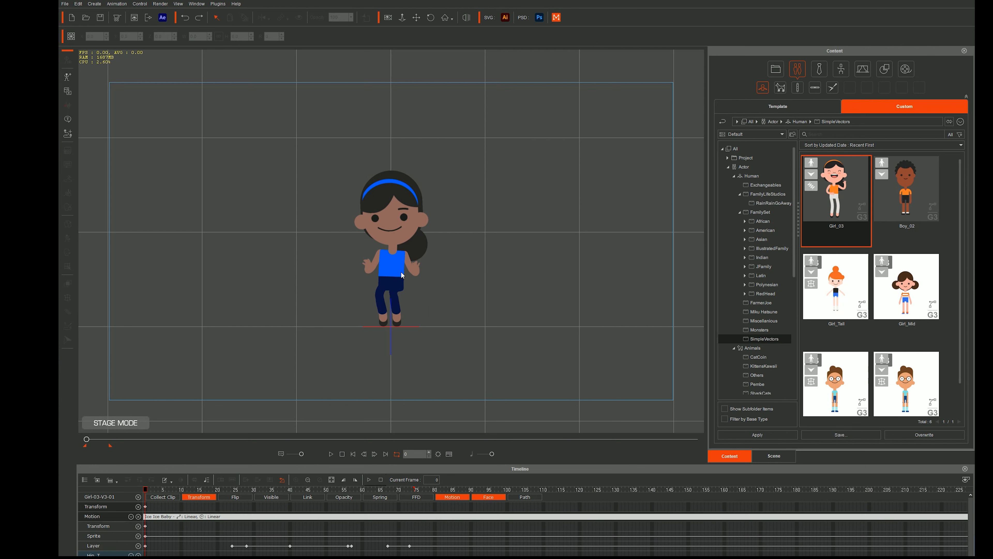
Save the girl in blue to the custom SimpleVectors library as Girl_03-BLUE
{"action": "left_click", "coordinate": [402, 275]}
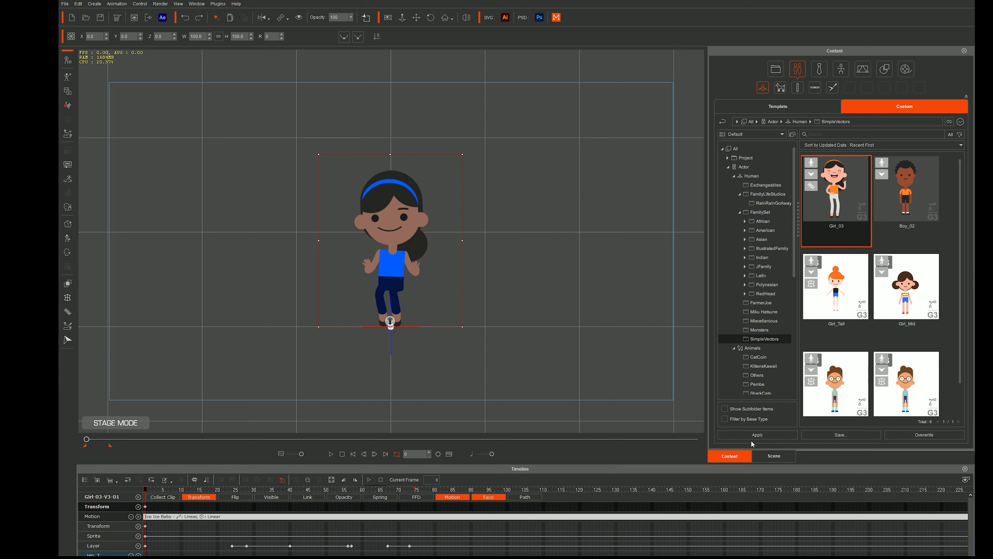
{"action": "left_click", "coordinate": [771, 457]}
{"action": "left_click", "coordinate": [739, 457]}
{"action": "left_click", "coordinate": [946, 250]}
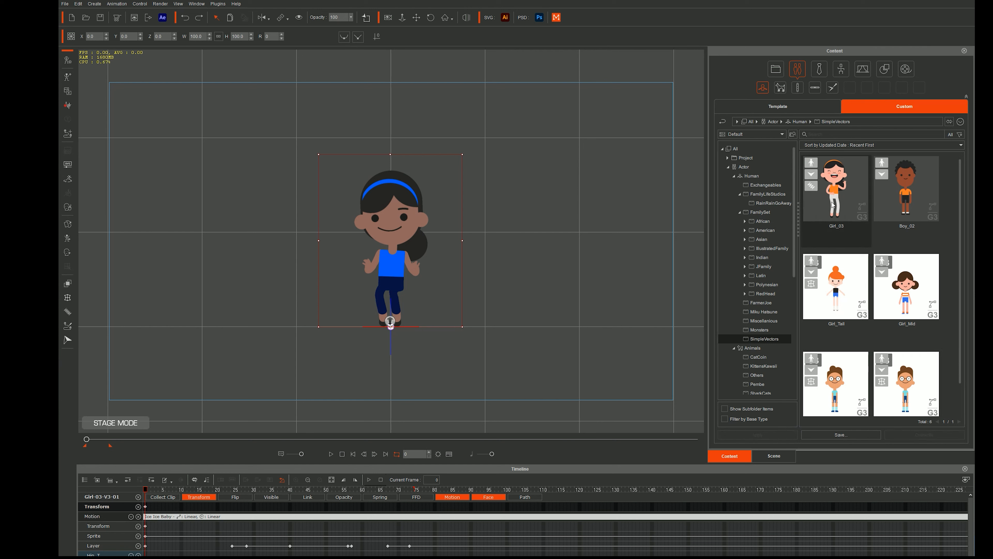
{"action": "left_click", "coordinate": [838, 435]}
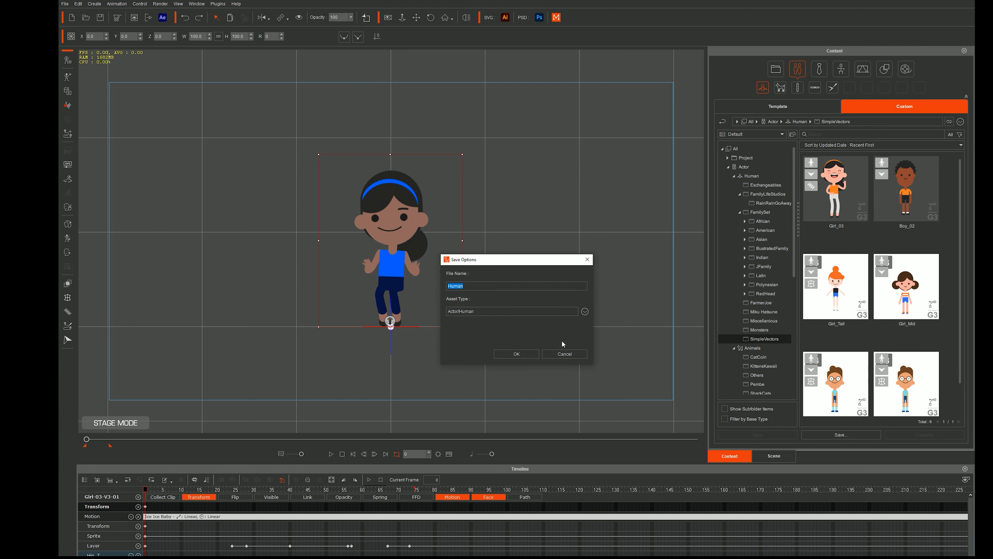
{"action": "type", "text": "Girl_03-BLUE"}
{"action": "left_click", "coordinate": [516, 353]}
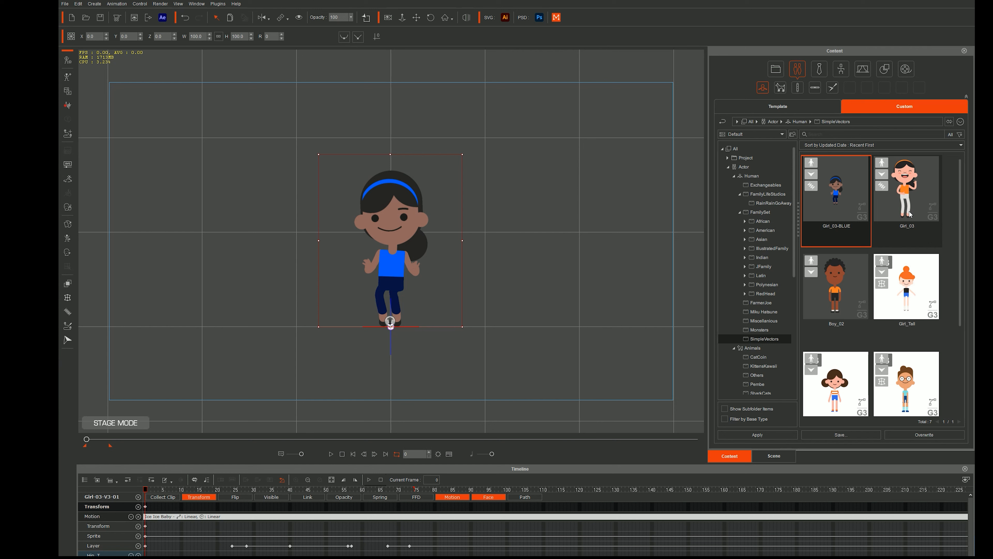
Add Girl_03 and Girl_03-BLUE from the library to the stage, and move the blue copy over the dancing girl at X 0.0, Y 0.0
{"action": "left_click", "coordinate": [908, 202]}
{"action": "left_click_drag", "start_coordinate": [904, 200], "coordinate": [496, 306]}
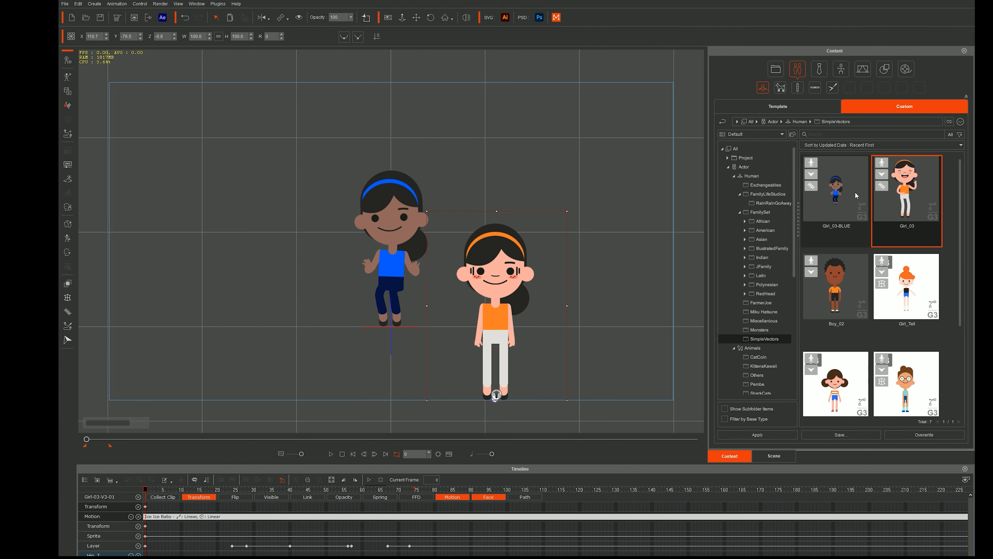
{"action": "left_click_drag", "start_coordinate": [824, 218], "coordinate": [395, 236]}
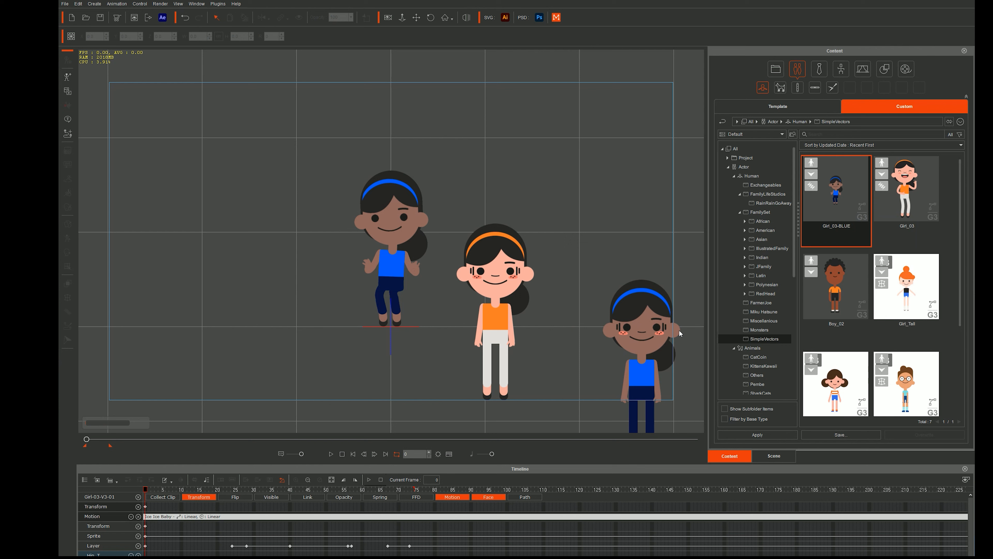
{"action": "left_click_drag", "start_coordinate": [643, 374], "coordinate": [583, 287]}
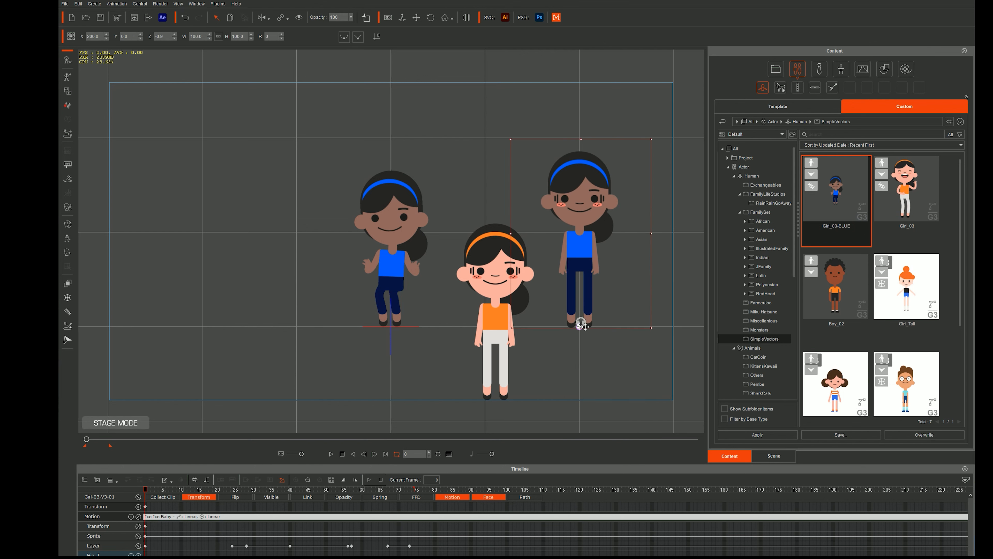
{"action": "left_click_drag", "start_coordinate": [583, 325], "coordinate": [391, 321]}
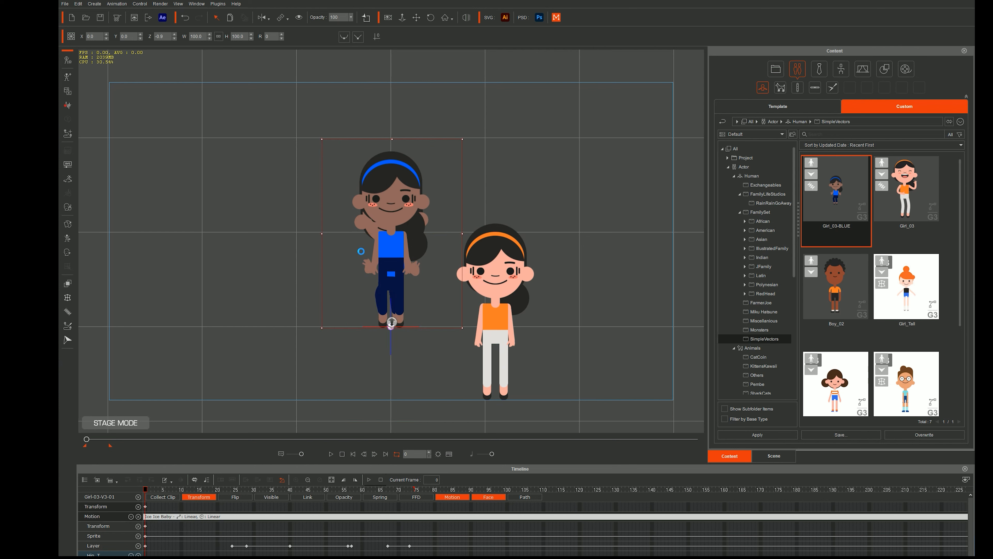
Turn off Snap to Grid in the display preferences
{"action": "left_click", "coordinate": [78, 4]}
{"action": "left_click", "coordinate": [100, 179]}
{"action": "left_click", "coordinate": [572, 187]}
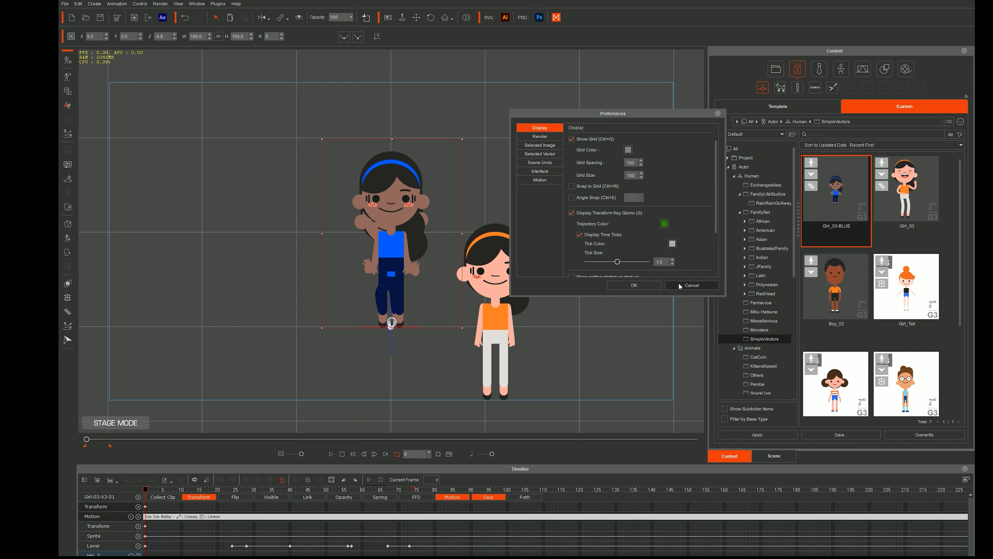
{"action": "left_click", "coordinate": [647, 286]}
Undo a trial shift of the blue copy, and move the girl in orange up to the ground line at Y about 0.2
{"action": "left_click_drag", "start_coordinate": [398, 230], "coordinate": [416, 233]}
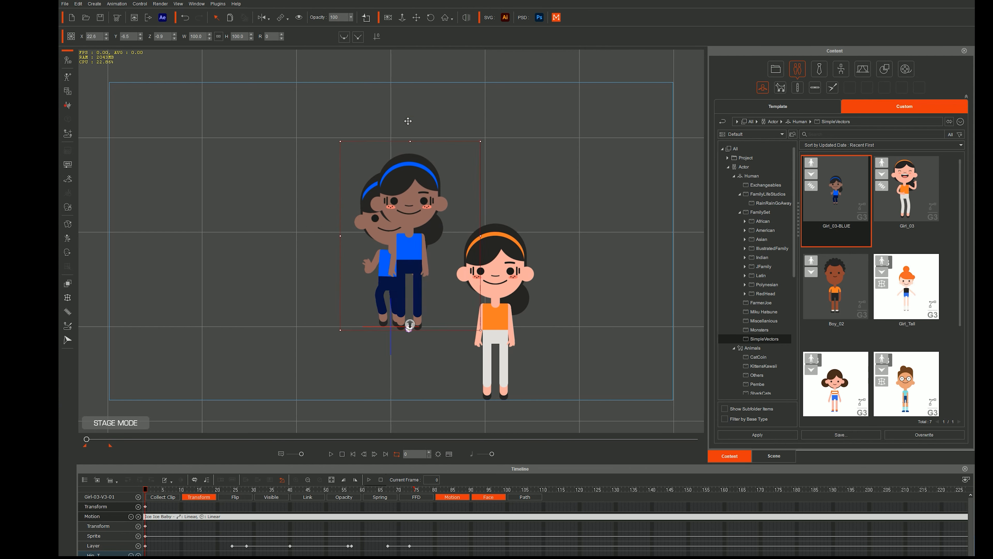
{"action": "key", "text": "ctrl+z"}
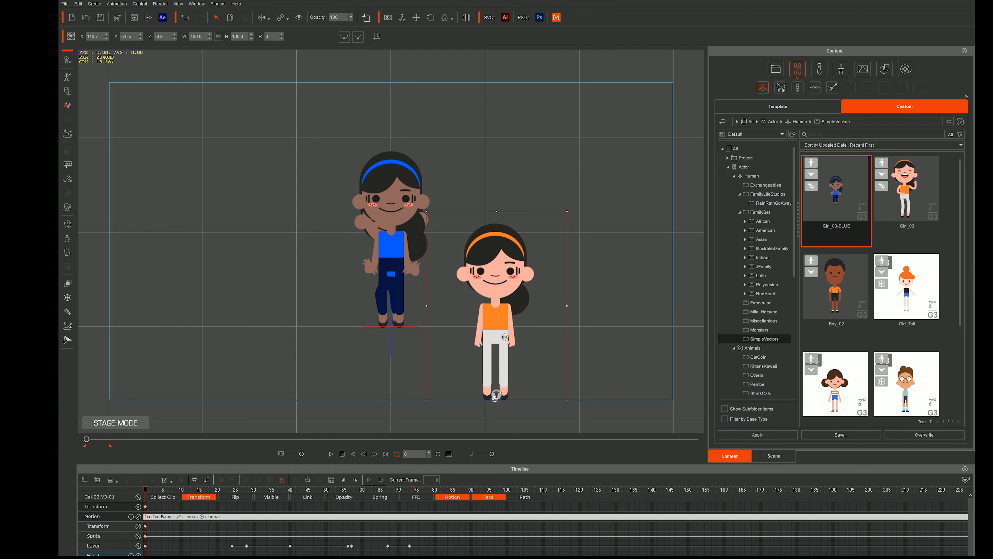
{"action": "left_click_drag", "start_coordinate": [501, 325], "coordinate": [497, 261]}
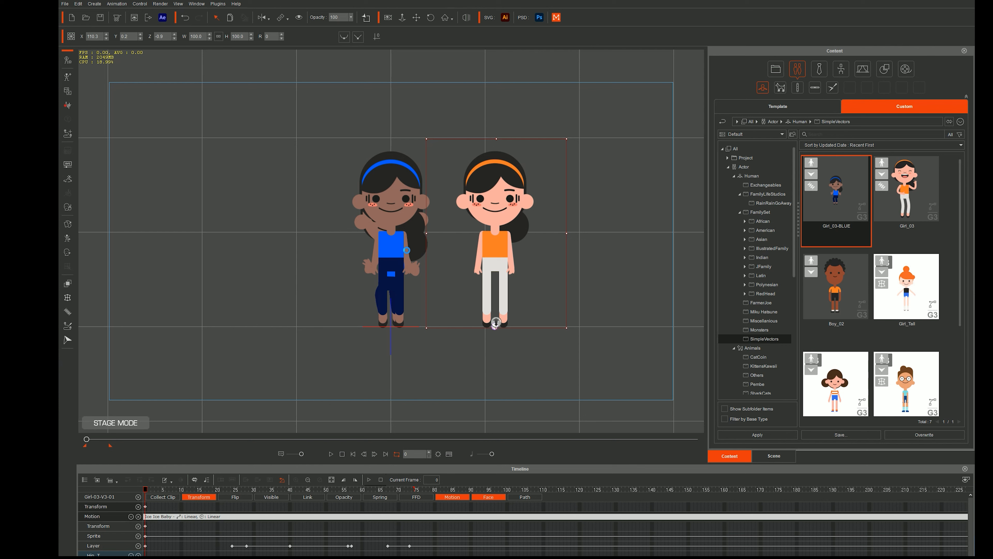
Delete the other girl characters and reset the remaining standing blue girl's position to the stage origin
{"action": "key", "text": "Delete"}
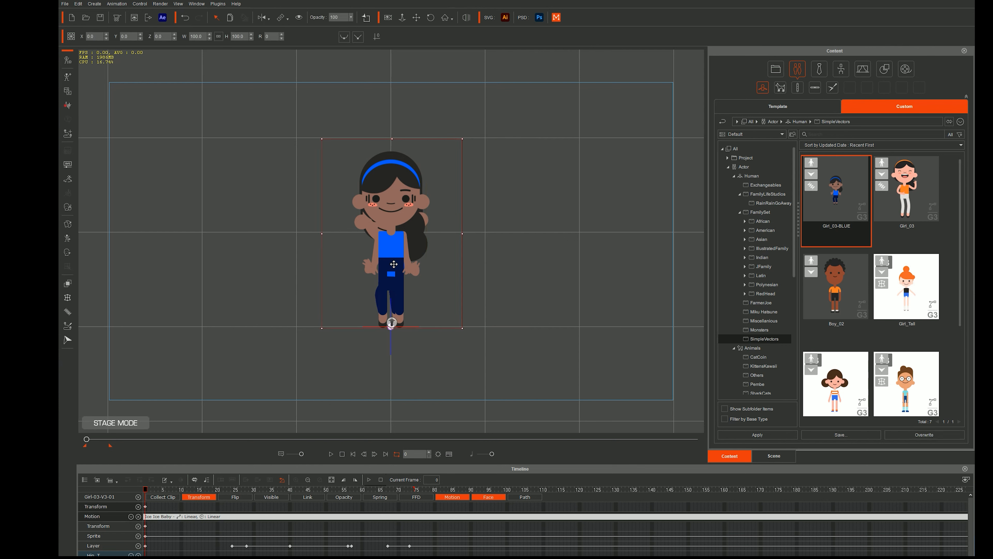
{"action": "key", "text": "ctrl+z"}
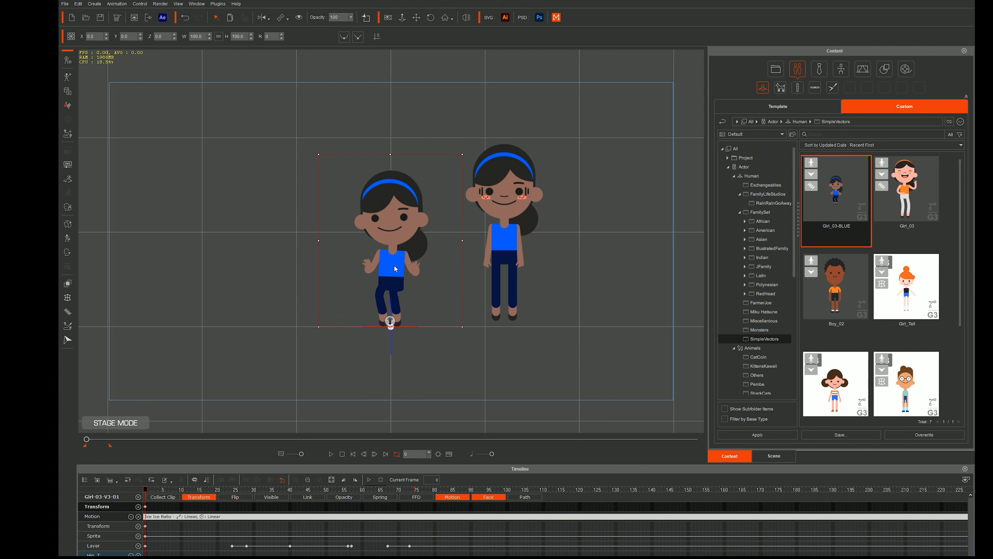
{"action": "key", "text": "Delete"}
{"action": "left_click", "coordinate": [506, 255]}
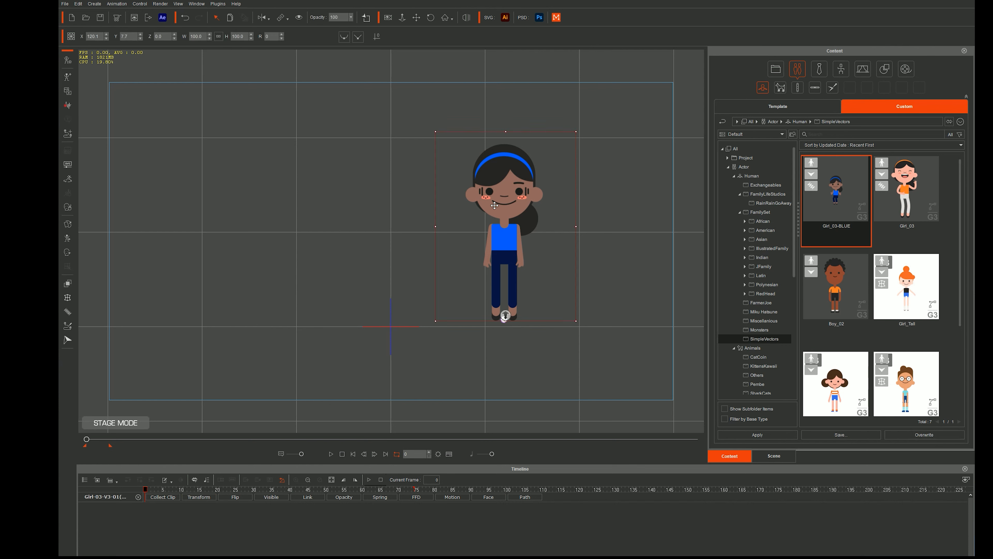
{"action": "left_click", "coordinate": [377, 38]}
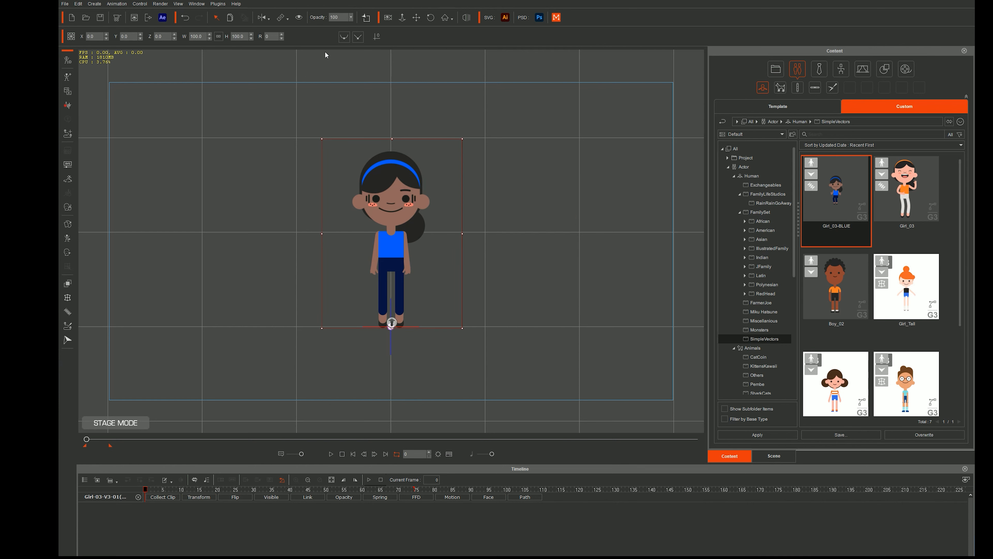
Open the 2D Motion Key Editor for the girl and show her Transform, Motion and Face tracks in the timeline
{"action": "left_click", "coordinate": [67, 239]}
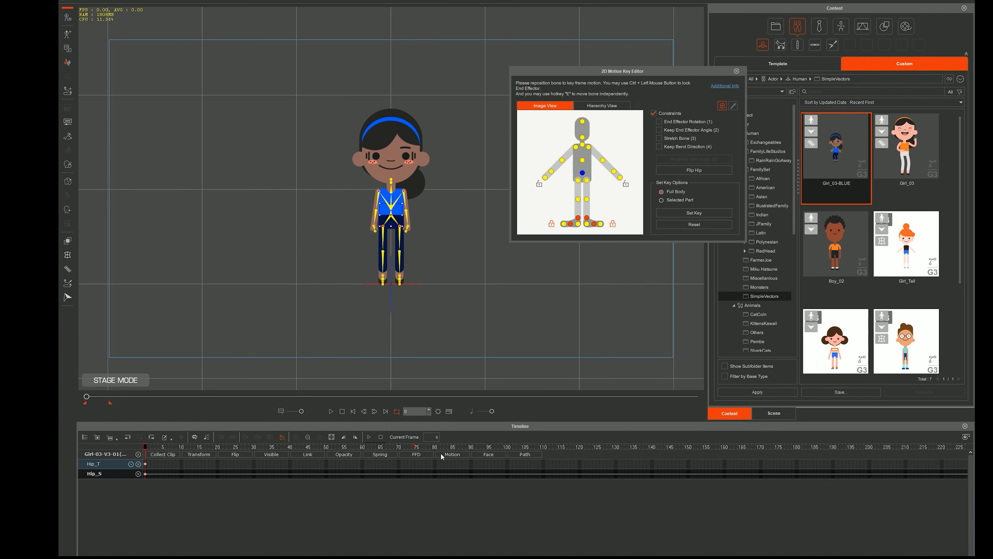
{"action": "left_click", "coordinate": [200, 455]}
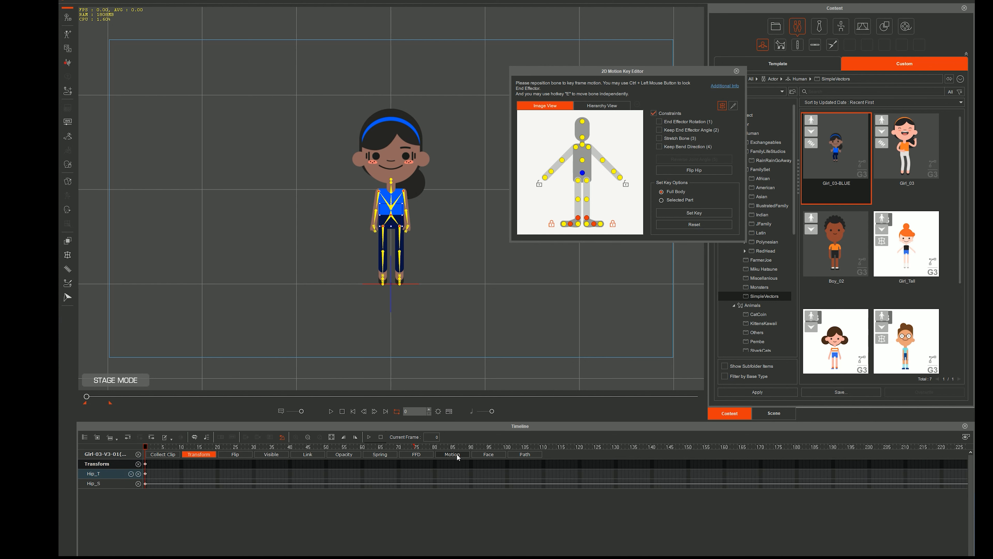
{"action": "left_click", "coordinate": [489, 455]}
{"action": "left_click", "coordinate": [452, 455]}
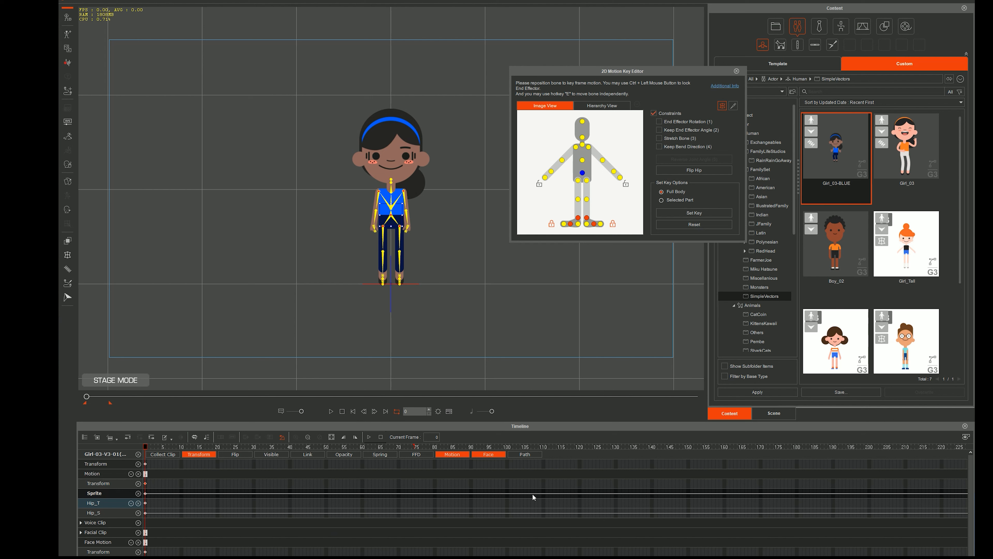
Select the forearm and hand joints in turn on the body diagram to view each joint's timeline tracks
{"action": "left_click", "coordinate": [97, 438]}
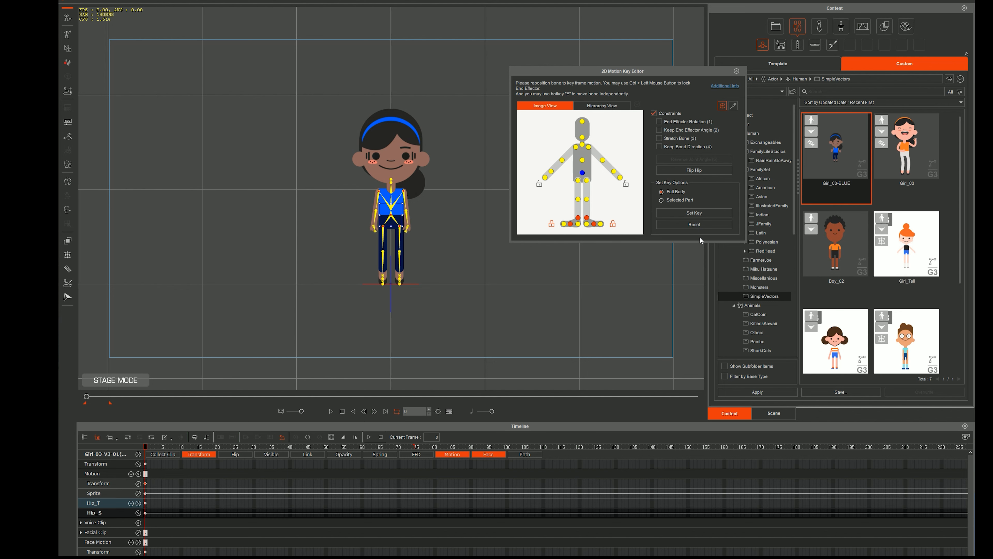
{"action": "left_click", "coordinate": [614, 173]}
{"action": "left_click", "coordinate": [552, 172]}
{"action": "left_click", "coordinate": [578, 180]}
{"action": "left_click", "coordinate": [608, 168]}
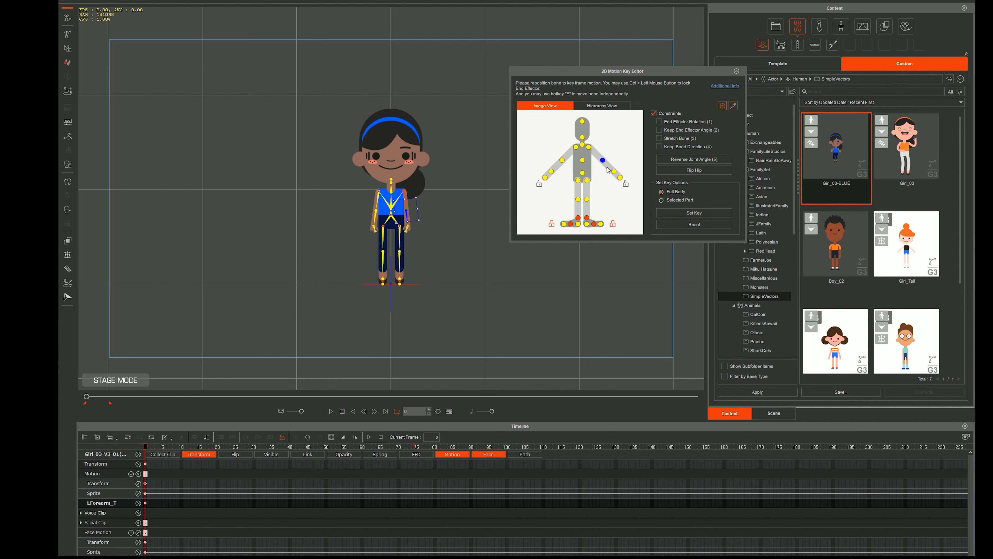
{"action": "left_click", "coordinate": [620, 177]}
{"action": "left_click", "coordinate": [551, 172]}
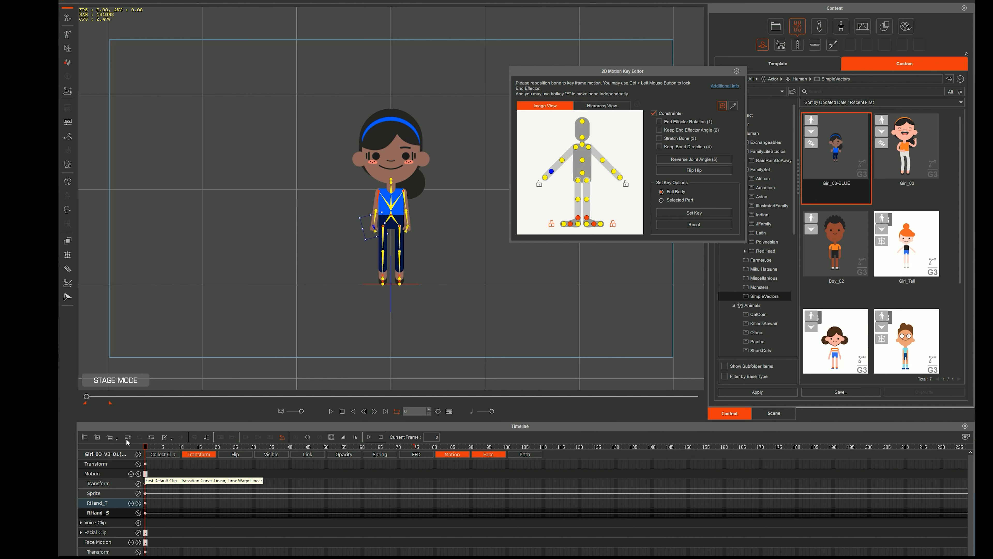
{"action": "left_click", "coordinate": [98, 438]}
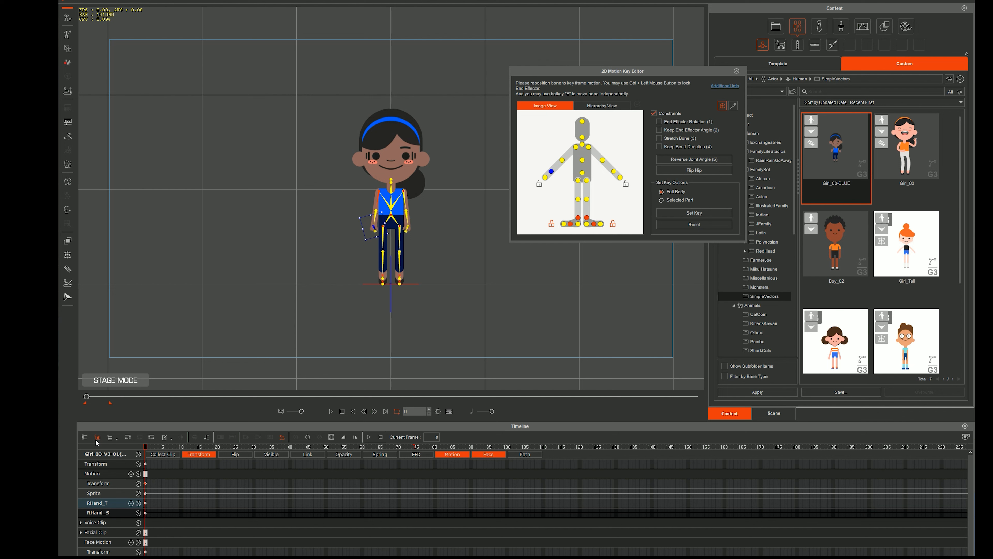
Pose the left hand out to the side at chest height, bending the arm, and check the bone display settings
{"action": "left_click", "coordinate": [616, 172]}
{"action": "left_click_drag", "start_coordinate": [411, 223], "coordinate": [426, 176]}
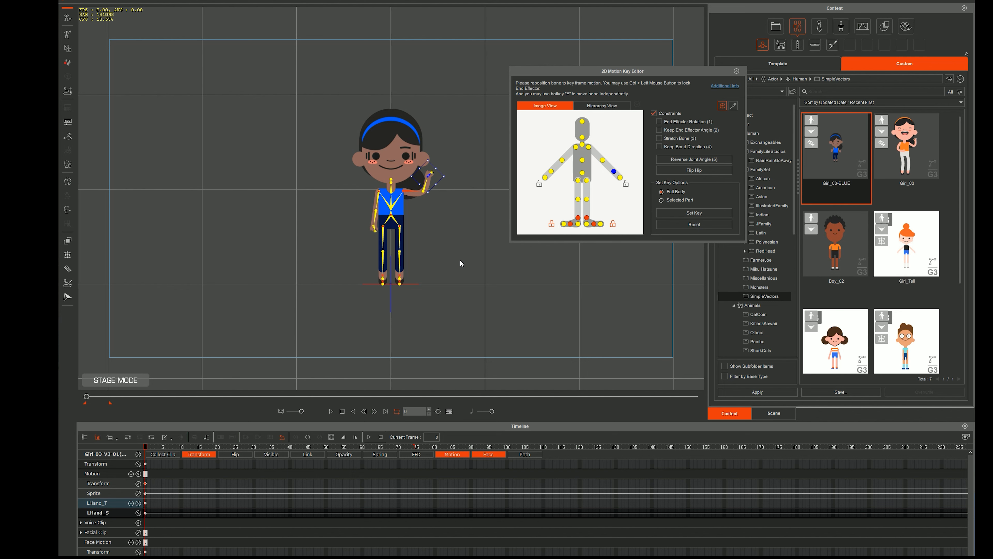
{"action": "scroll", "coordinate": [460, 263], "scroll_direction": "up", "scroll_amount": 5}
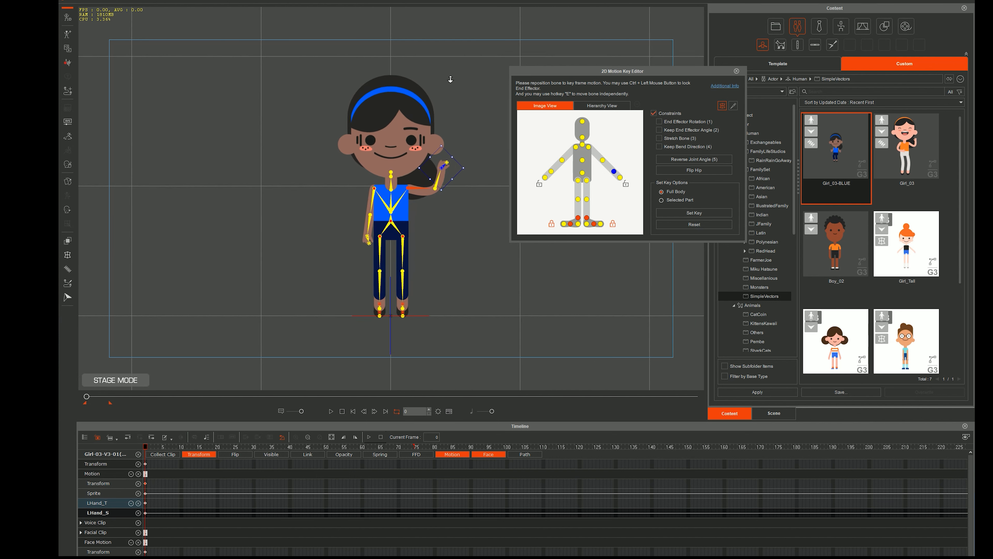
{"action": "scroll", "coordinate": [438, 254], "scroll_direction": "up", "scroll_amount": 4}
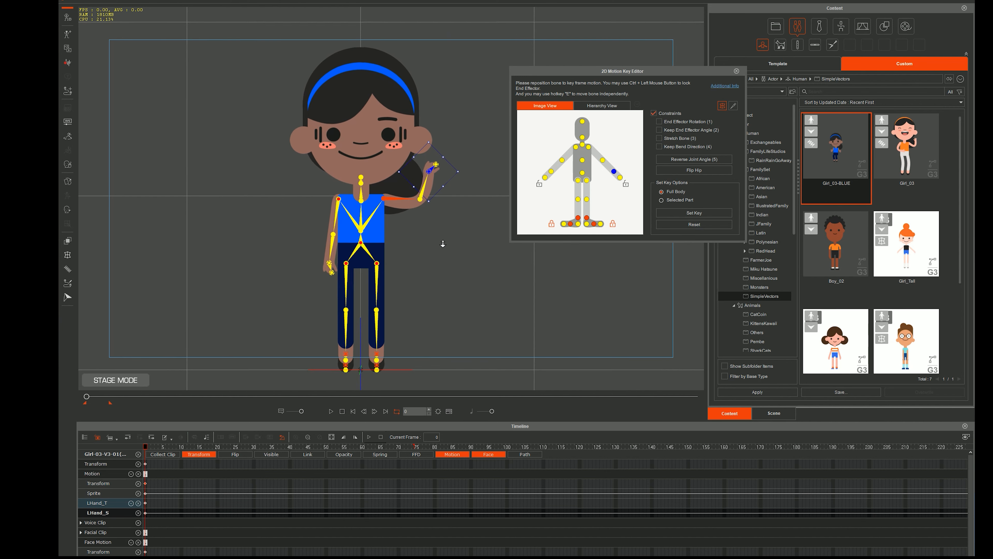
{"action": "left_click_drag", "start_coordinate": [469, 271], "coordinate": [431, 270]}
{"action": "left_click", "coordinate": [733, 106]}
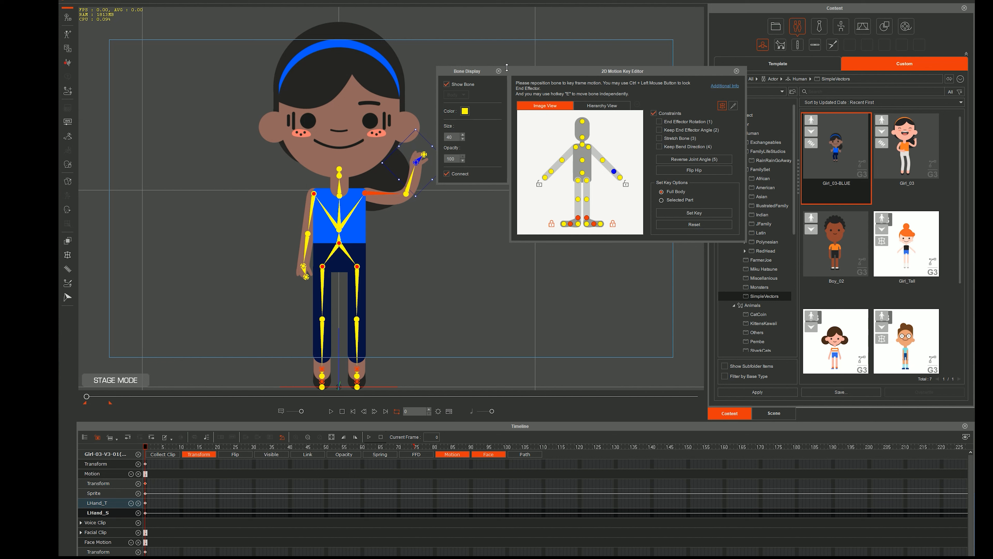
{"action": "left_click", "coordinate": [499, 71]}
{"action": "left_click_drag", "start_coordinate": [422, 157], "coordinate": [428, 195]}
Lower the hip with both feet locked so that the knees bend
{"action": "left_click", "coordinate": [338, 224]}
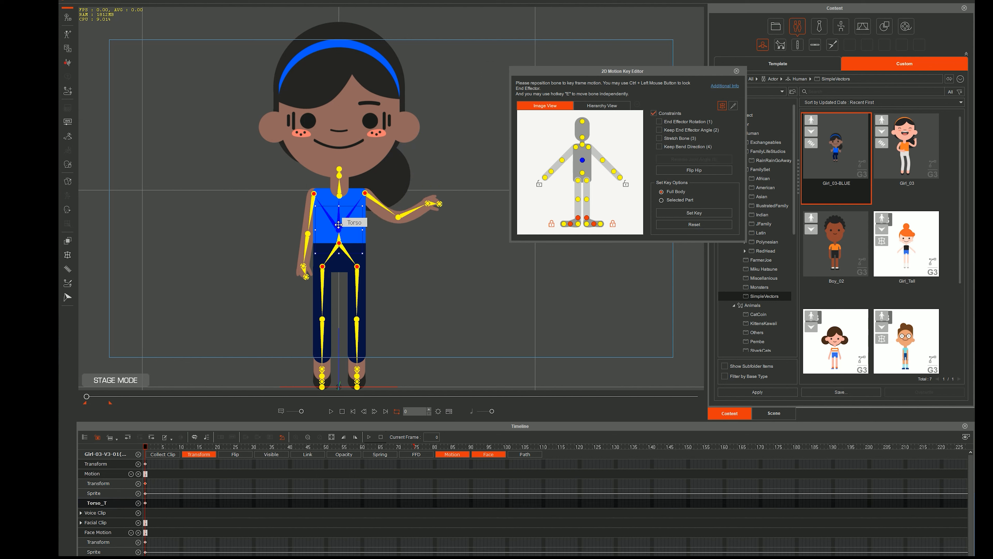
{"action": "left_click", "coordinate": [613, 225]}
{"action": "left_click", "coordinate": [338, 243]}
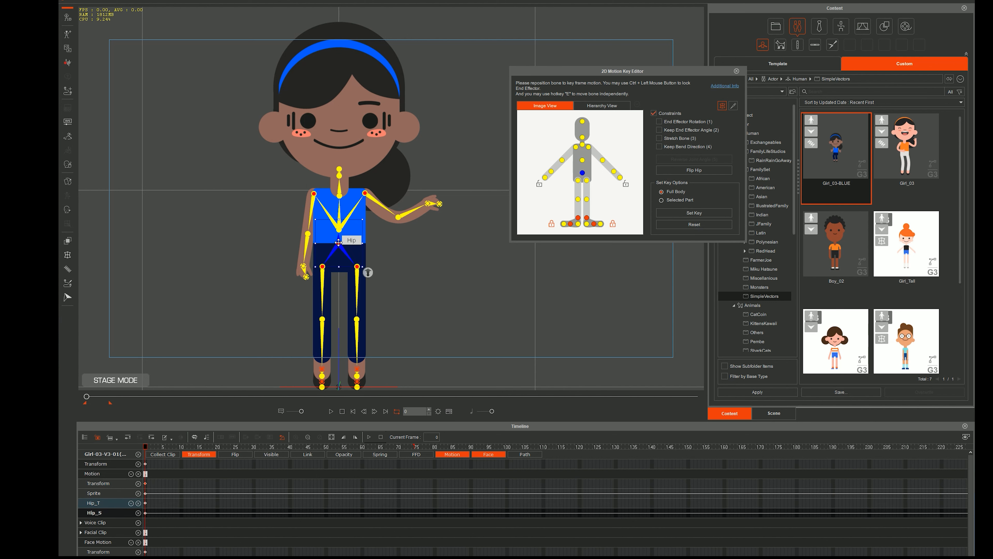
{"action": "mouse_move", "coordinate": [339, 243]}
{"action": "left_mouse_down"}
{"action": "mouse_move", "coordinate": [342, 258]}
{"action": "mouse_move", "coordinate": [340, 239]}
{"action": "mouse_move", "coordinate": [332, 260]}
{"action": "mouse_move", "coordinate": [332, 244]}
{"action": "mouse_move", "coordinate": [318, 261]}
{"action": "mouse_move", "coordinate": [330, 262]}
{"action": "left_mouse_up"}
Lock the left hand in place and shift the torso slightly
{"action": "left_click", "coordinate": [425, 222]}
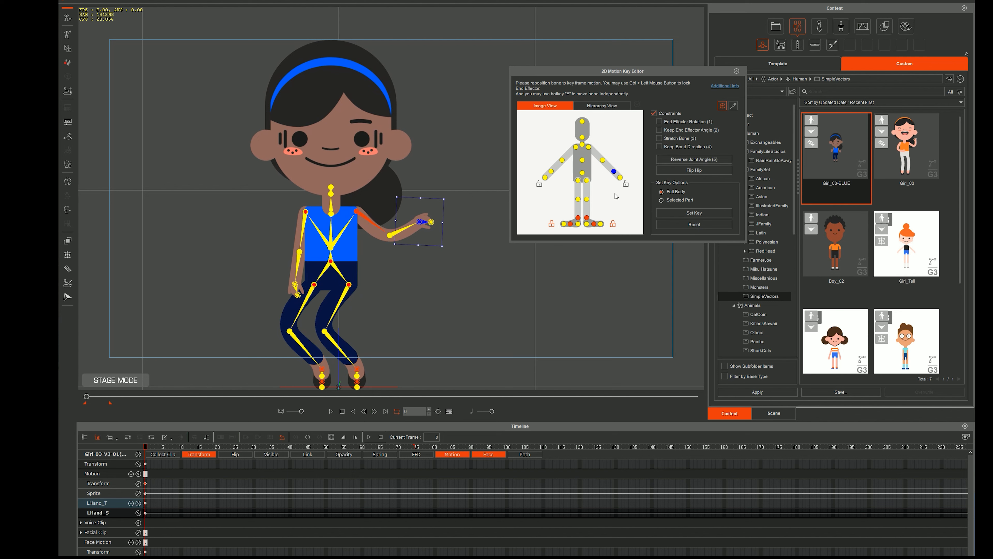
{"action": "left_click", "coordinate": [626, 185]}
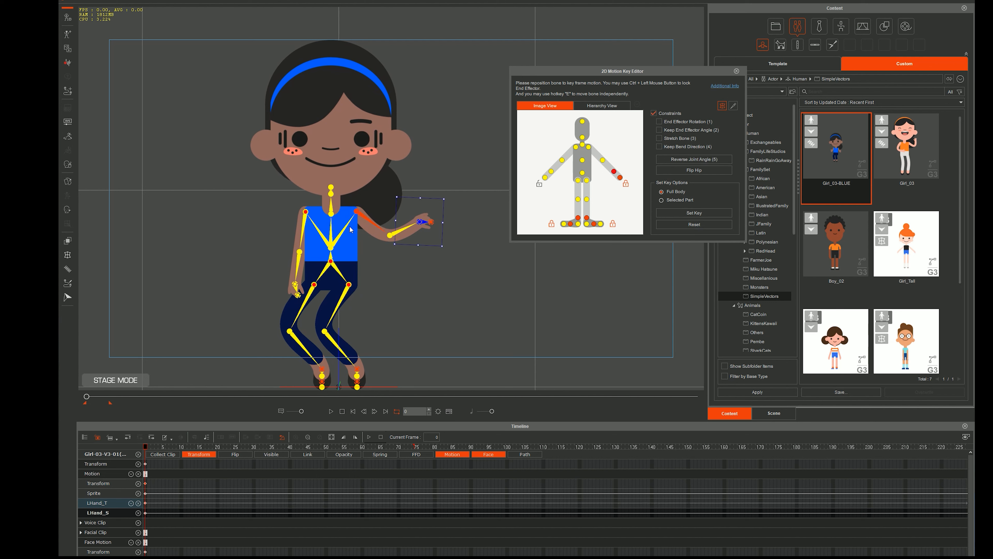
{"action": "left_click", "coordinate": [351, 229]}
{"action": "mouse_move", "coordinate": [340, 250]}
{"action": "left_mouse_down"}
{"action": "mouse_move", "coordinate": [326, 245]}
{"action": "mouse_move", "coordinate": [375, 230]}
{"action": "mouse_move", "coordinate": [328, 249]}
{"action": "left_mouse_up"}
With the Stretch Bone constraint enabled, raise the right hand out to the side and lock it in place
{"action": "left_click", "coordinate": [660, 138]}
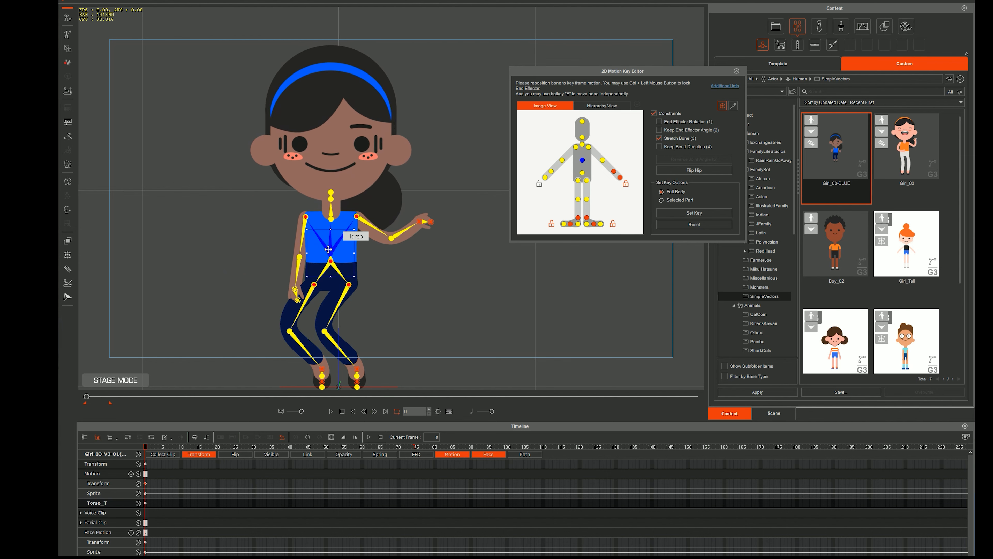
{"action": "left_click", "coordinate": [295, 291]}
{"action": "left_click_drag", "start_coordinate": [292, 287], "coordinate": [249, 204]}
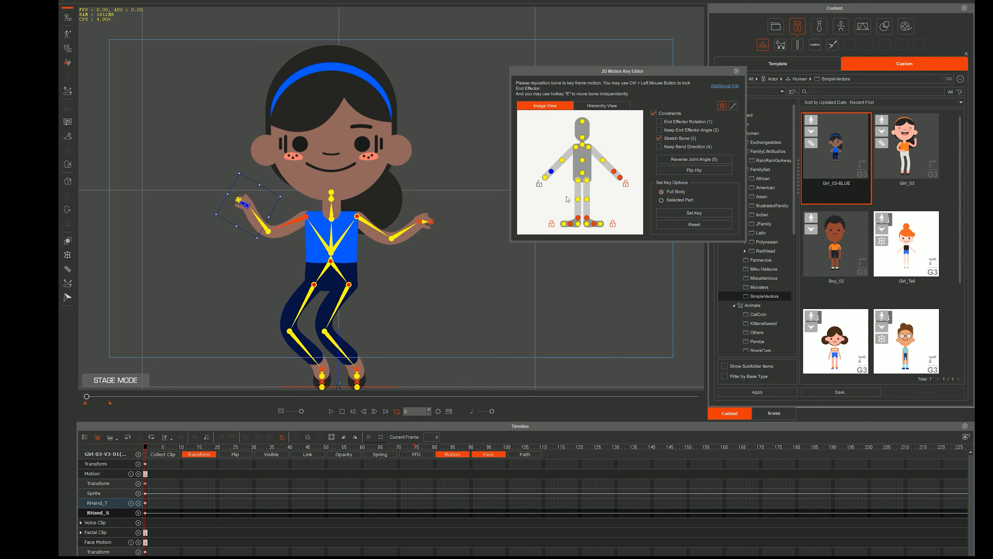
{"action": "left_click", "coordinate": [539, 183]}
Unlock both feet and raise the hip while both hands stay locked
{"action": "left_click", "coordinate": [552, 224]}
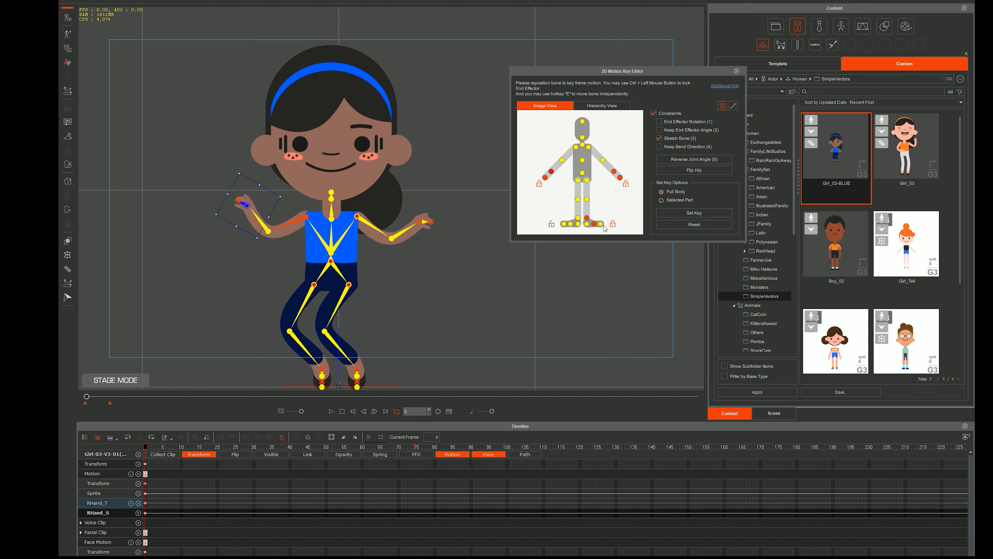
{"action": "left_click", "coordinate": [613, 224]}
{"action": "left_click_drag", "start_coordinate": [332, 264], "coordinate": [338, 237]}
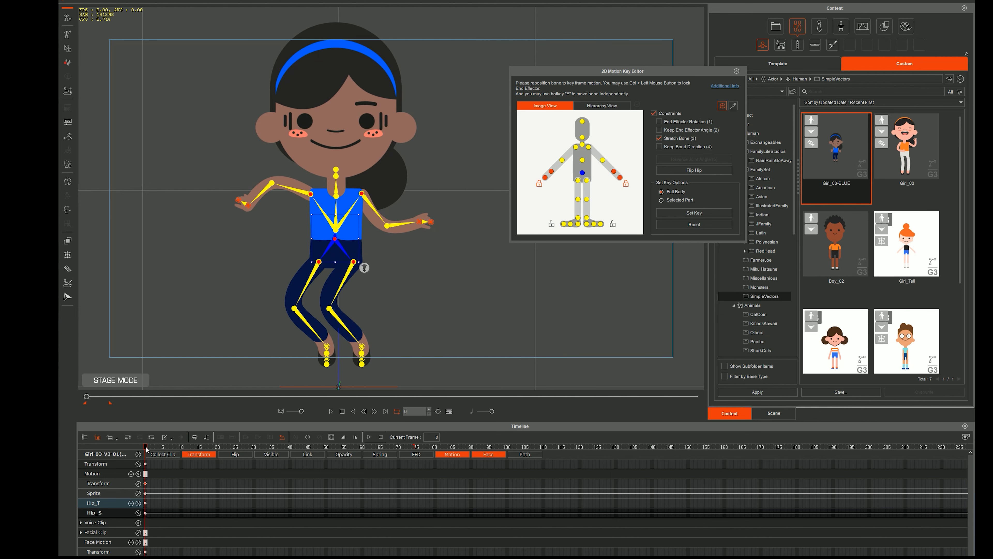
Key the hip in a lowered position at frame 11 and a raised position at frame 30
{"action": "left_click_drag", "start_coordinate": [148, 449], "coordinate": [177, 451]}
{"action": "left_click_drag", "start_coordinate": [330, 245], "coordinate": [318, 266]}
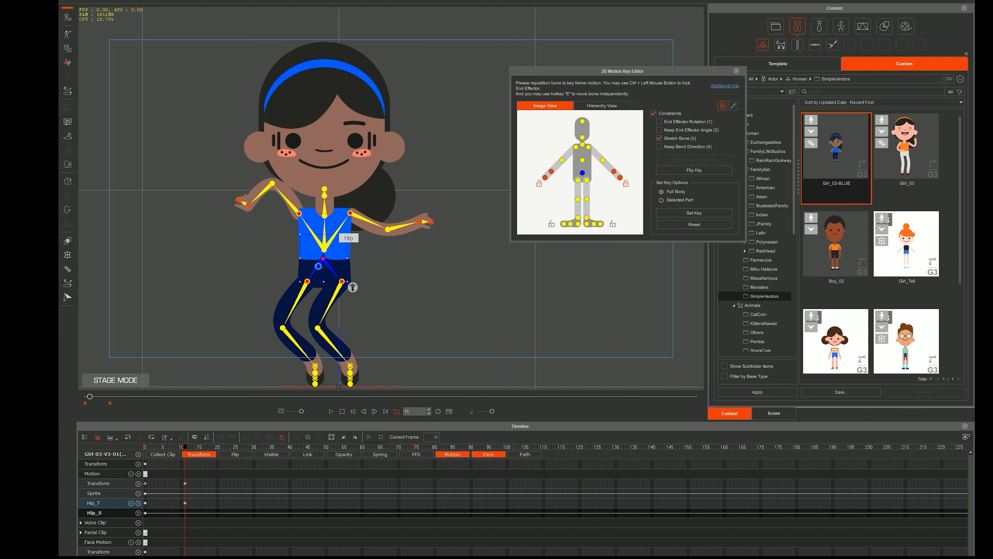
{"action": "left_click", "coordinate": [331, 411]}
{"action": "left_click", "coordinate": [330, 411]}
{"action": "left_click_drag", "start_coordinate": [179, 449], "coordinate": [254, 450]}
{"action": "left_click_drag", "start_coordinate": [337, 261], "coordinate": [349, 218]}
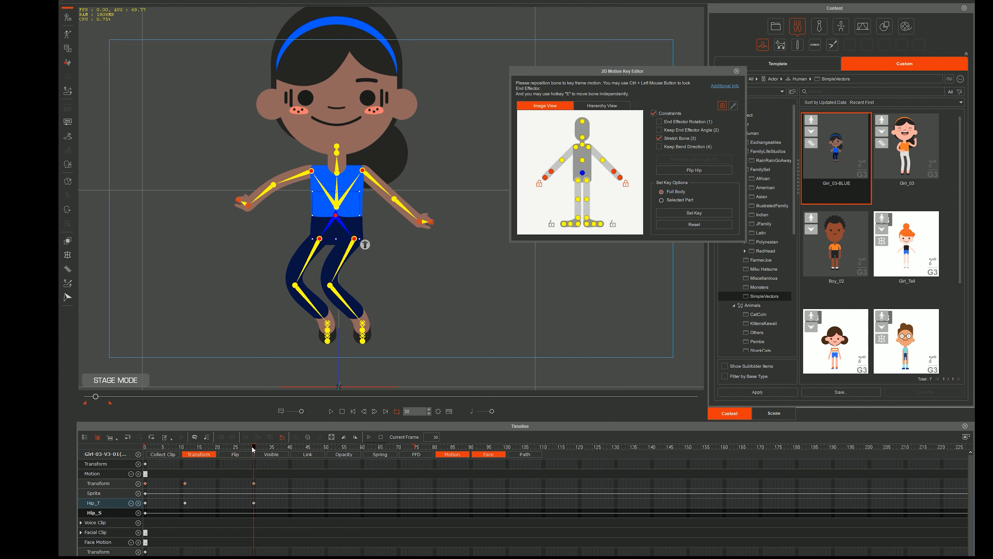
Set the playback range to end at frame 40 and play the hip animation
{"action": "left_click_drag", "start_coordinate": [253, 449], "coordinate": [290, 448]}
{"action": "left_click", "coordinate": [332, 412]}
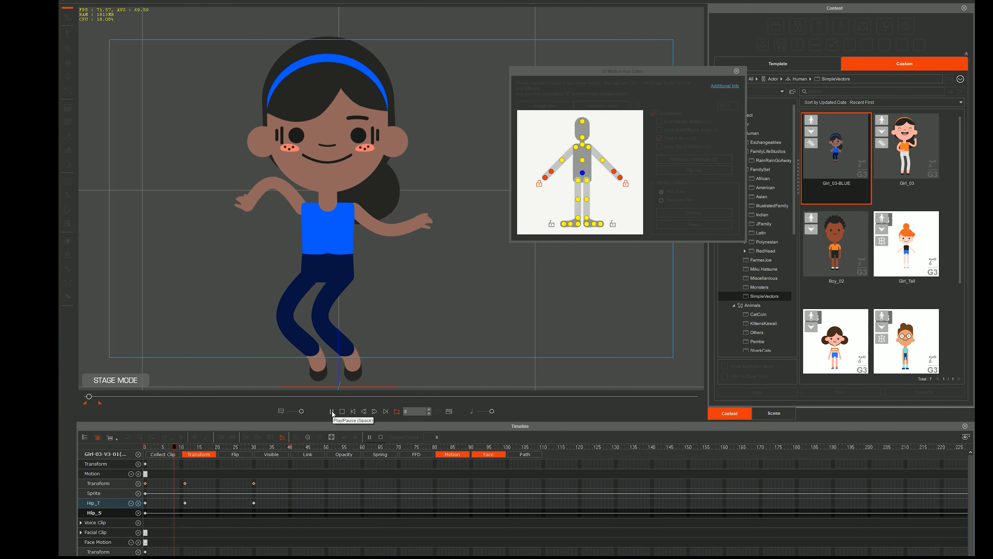
{"action": "left_click", "coordinate": [186, 448]}
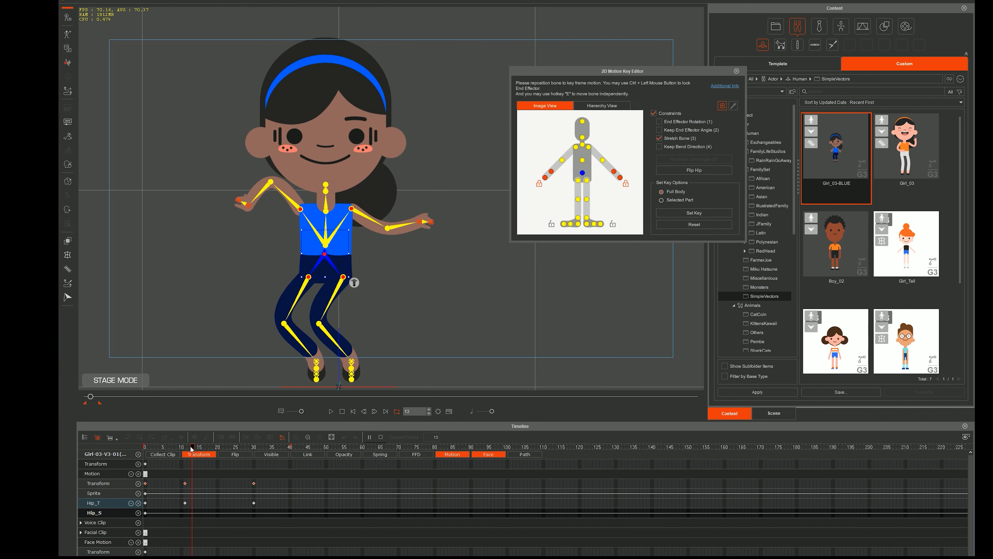
Copy the Hip_T keyframe from frame 11 to frame 20 and preview the motion
{"action": "left_click_drag", "start_coordinate": [186, 449], "coordinate": [218, 454]}
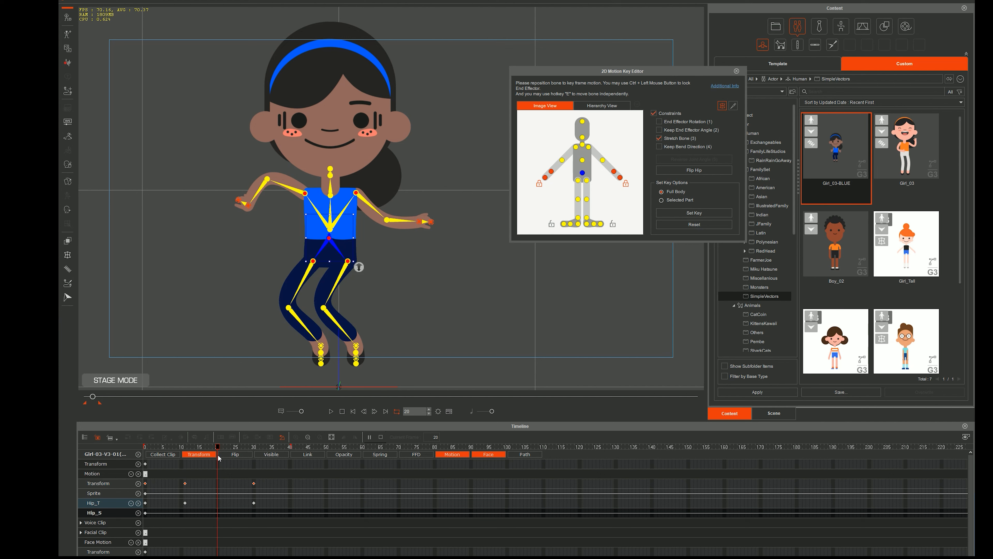
{"action": "left_click_drag", "start_coordinate": [218, 457], "coordinate": [217, 463]}
{"action": "left_click", "coordinate": [185, 503]}
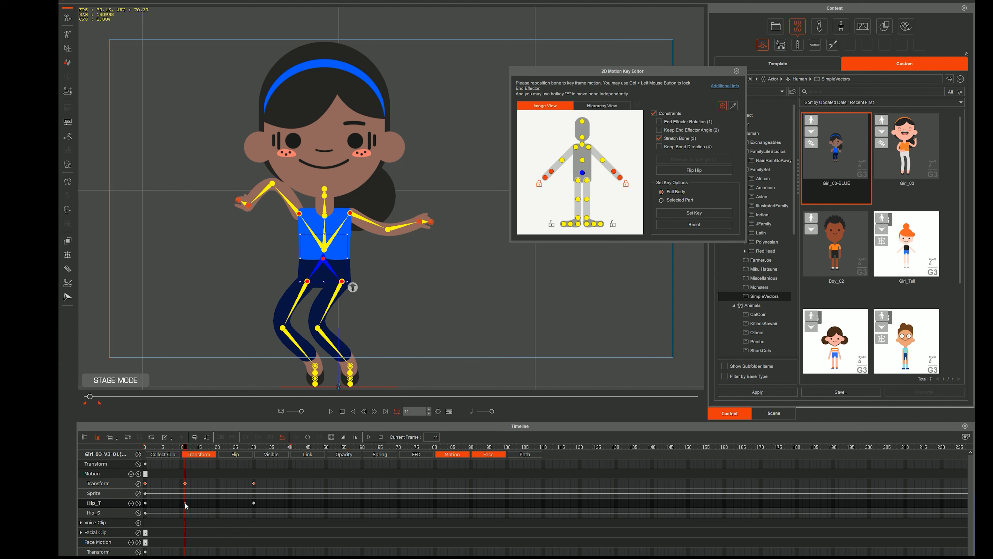
{"action": "left_click", "coordinate": [218, 452]}
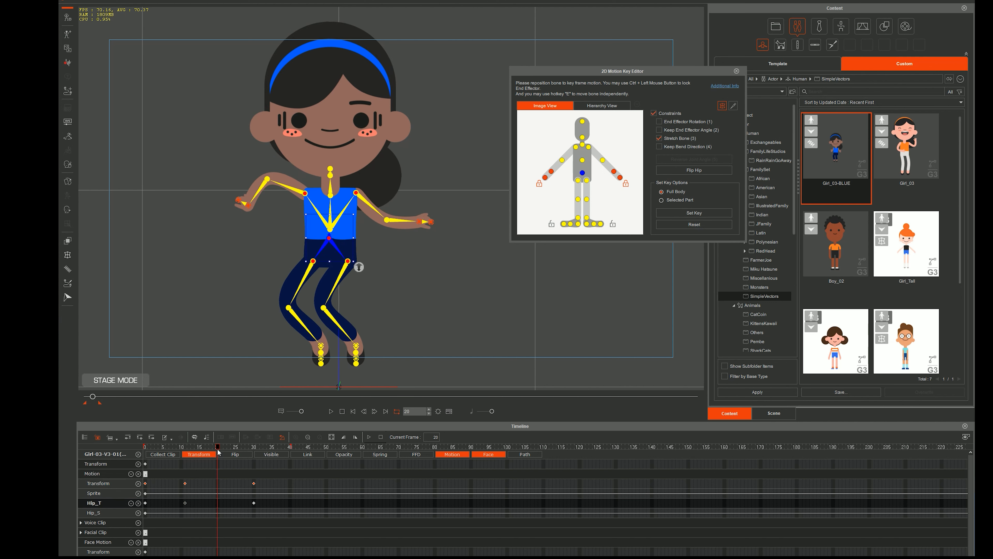
{"action": "key", "text": "ctrl+v"}
{"action": "left_click_drag", "start_coordinate": [217, 448], "coordinate": [169, 448]}
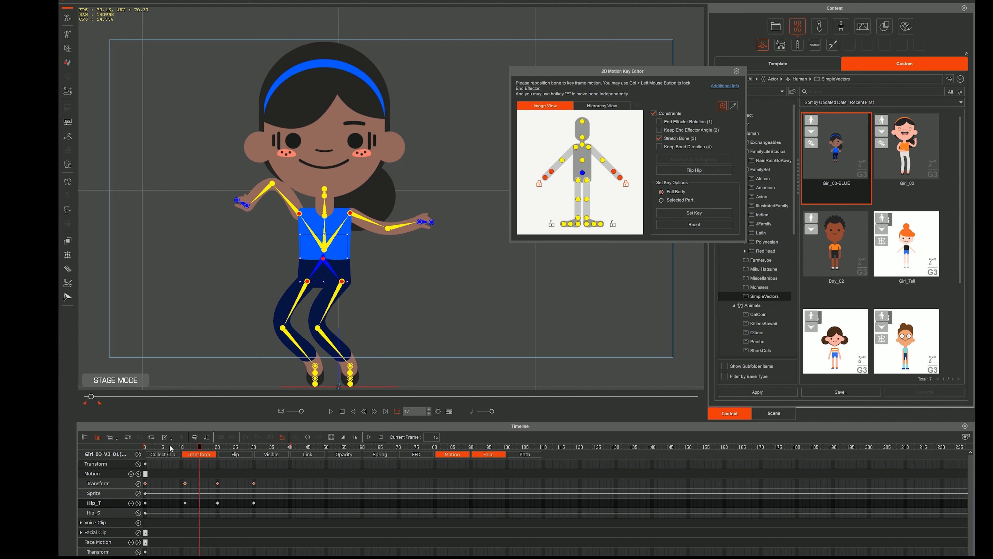
{"action": "key", "text": "space"}
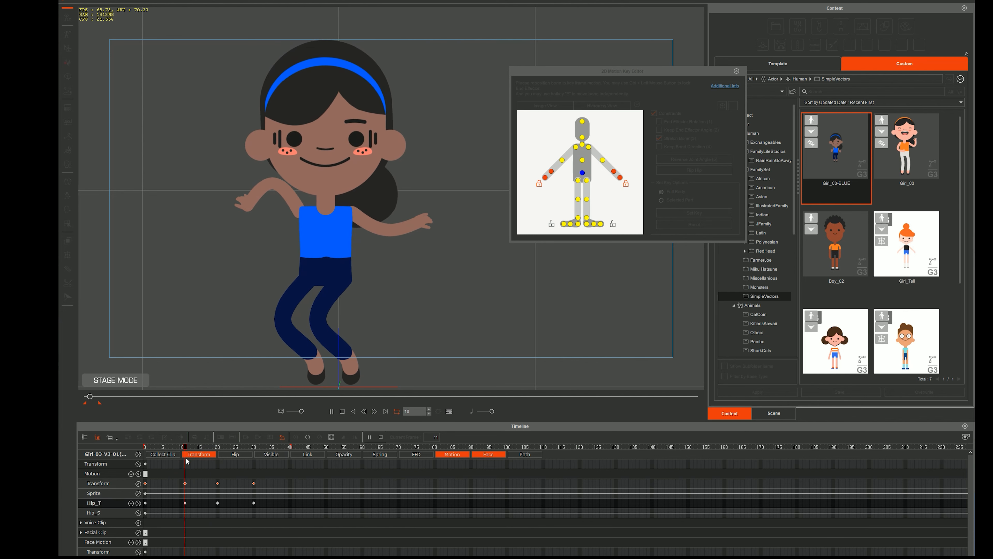
{"action": "key", "text": "space"}
Set the transition curve of the Hip_T keyframe at frame 11 to Decelerate
{"action": "left_click", "coordinate": [185, 448]}
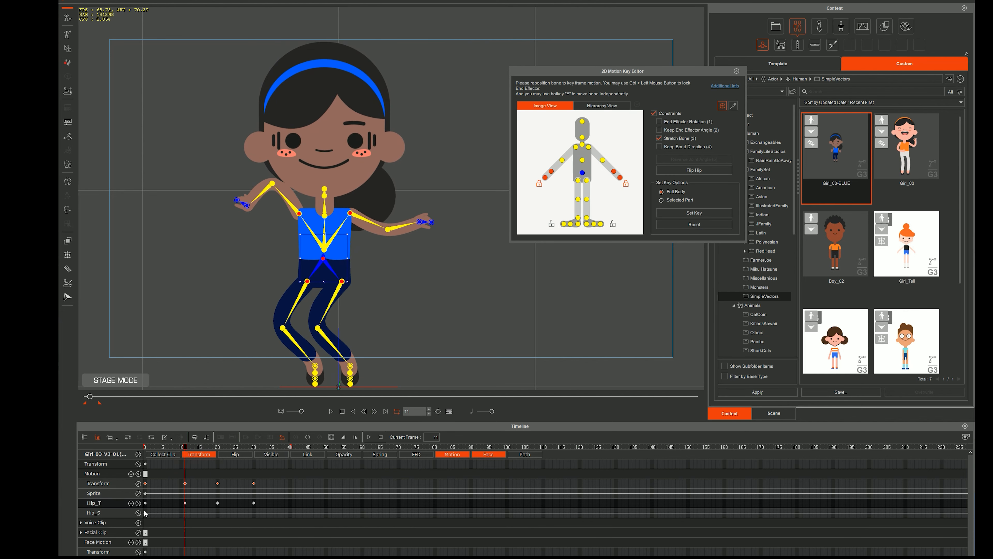
{"action": "right_click", "coordinate": [185, 503]}
{"action": "left_click", "coordinate": [219, 550]}
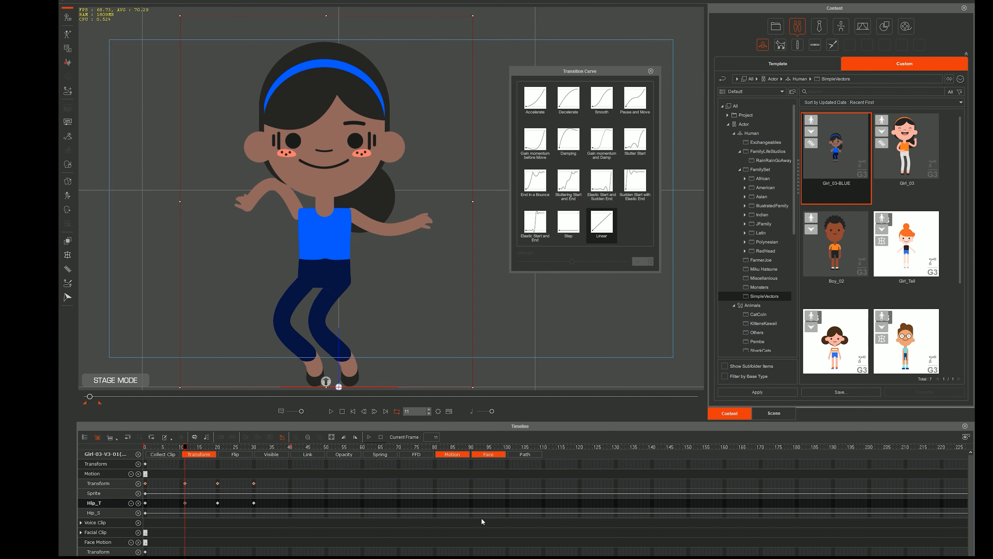
{"action": "left_click", "coordinate": [572, 101]}
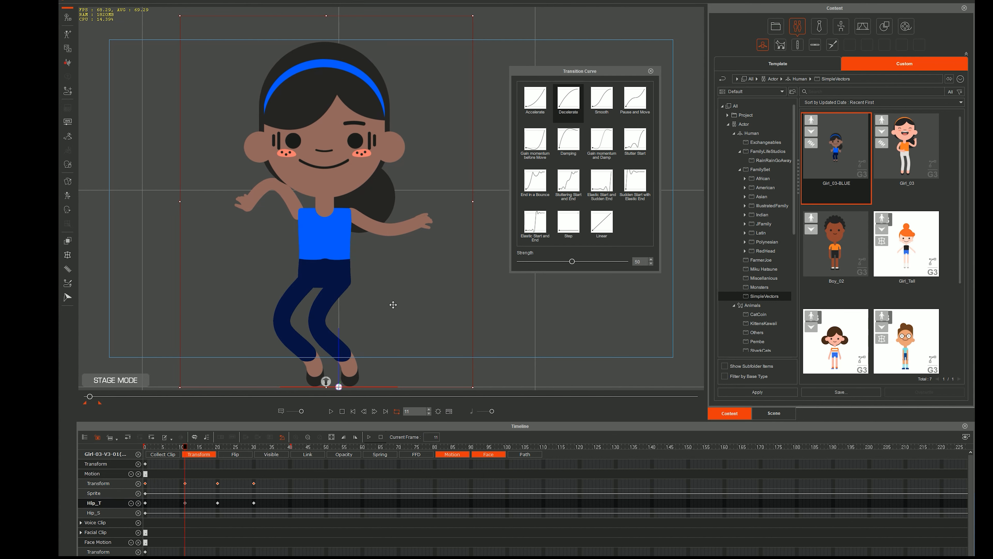
Set the transition curve of the Hip_T keyframes to Smooth at frame 20 and Accelerate at frame 30
{"action": "left_click", "coordinate": [218, 503]}
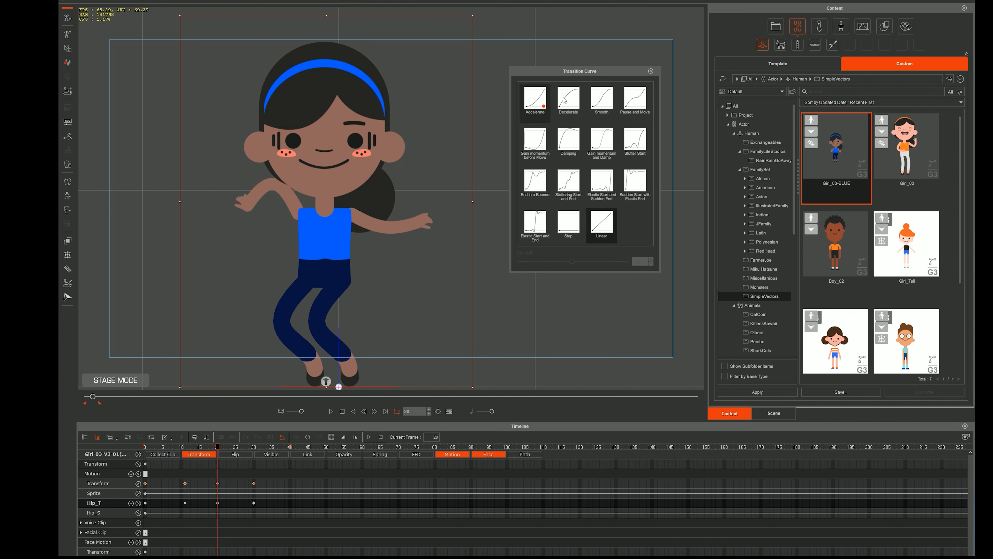
{"action": "left_click", "coordinate": [587, 103]}
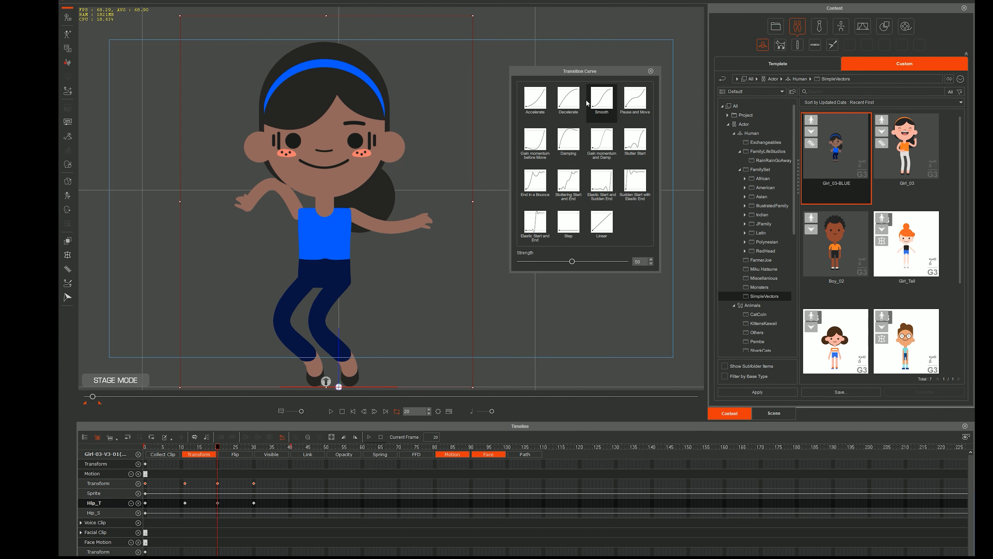
{"action": "left_click", "coordinate": [253, 503]}
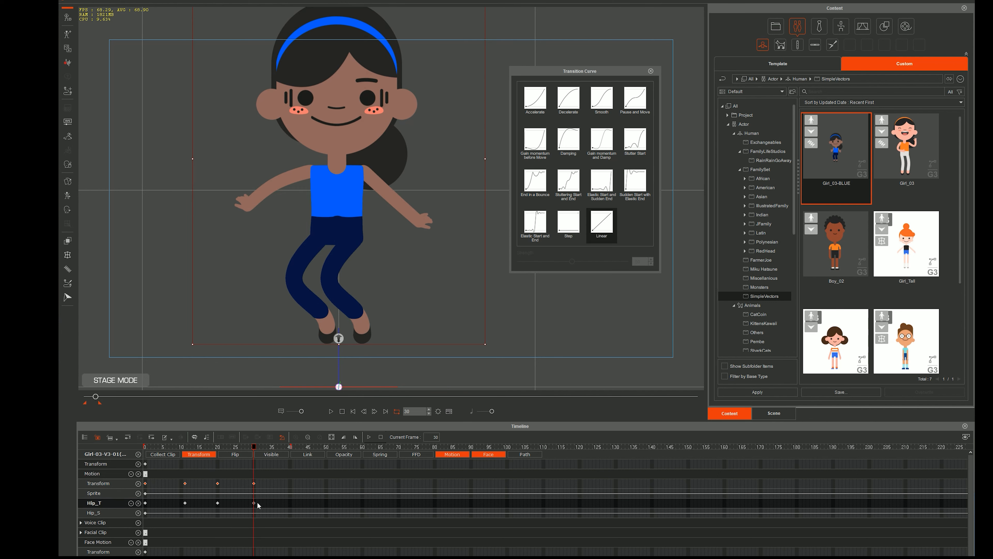
{"action": "left_click", "coordinate": [535, 102]}
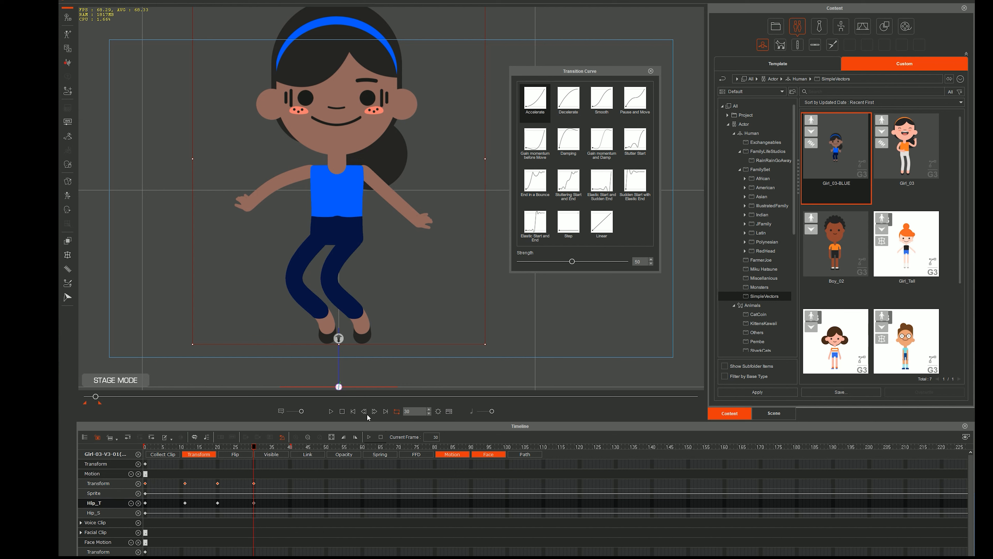
Preview the eased hip motion from the start and close the Transition Curve settings
{"action": "left_click", "coordinate": [331, 411]}
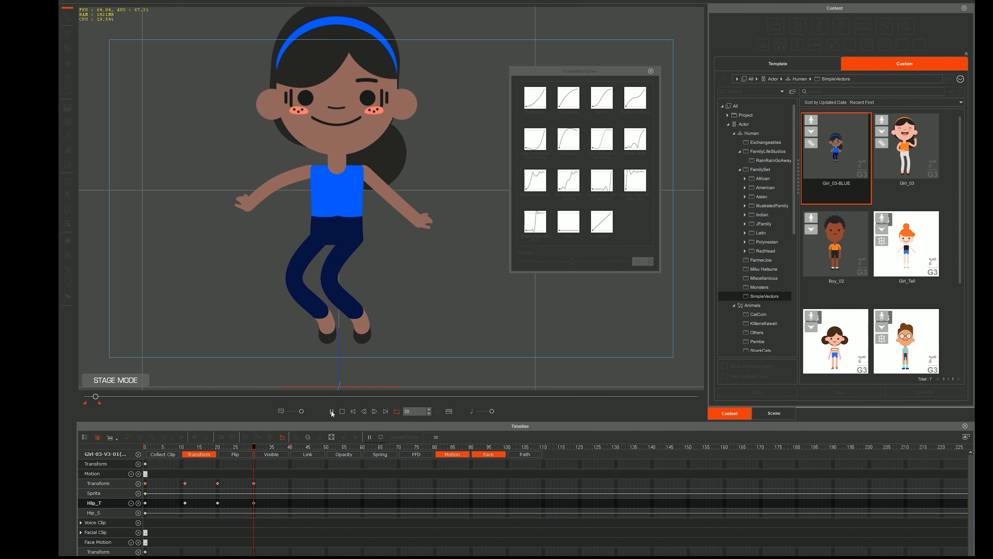
{"action": "left_click", "coordinate": [353, 411]}
{"action": "left_click", "coordinate": [651, 71]}
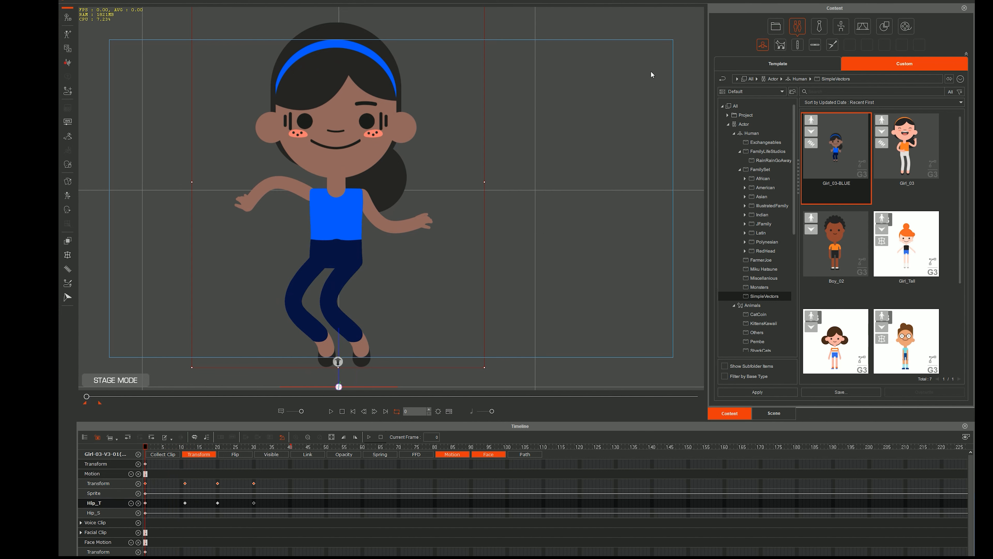
Try a head turn in the Face Key Editor at the first frame and restore the default face key
{"action": "left_click", "coordinate": [70, 197]}
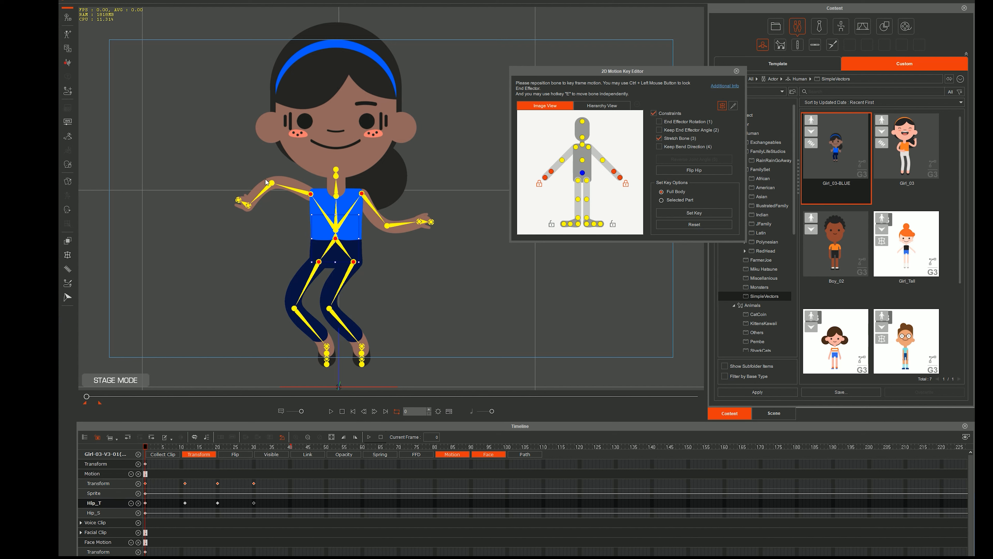
{"action": "left_click", "coordinate": [68, 210]}
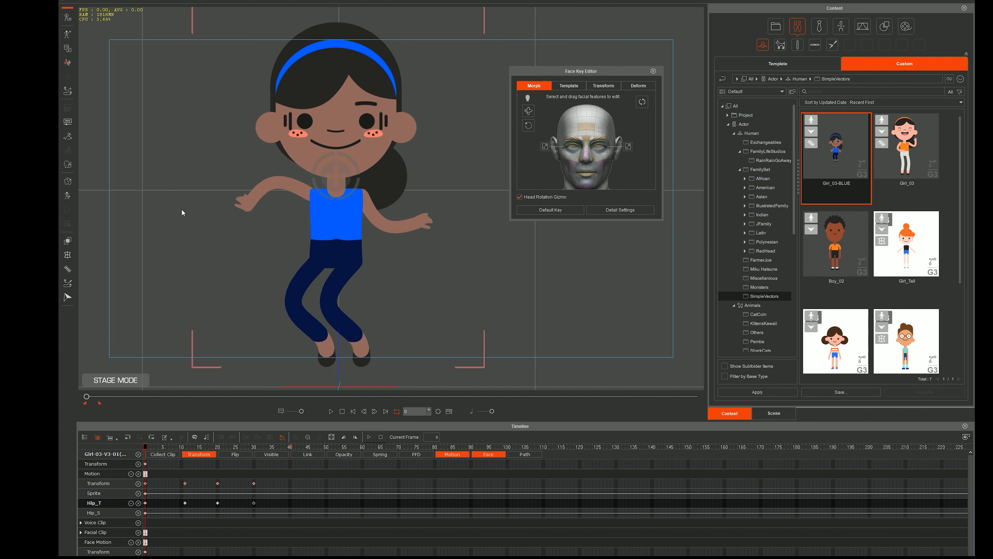
{"action": "left_click_drag", "start_coordinate": [337, 178], "coordinate": [318, 133]}
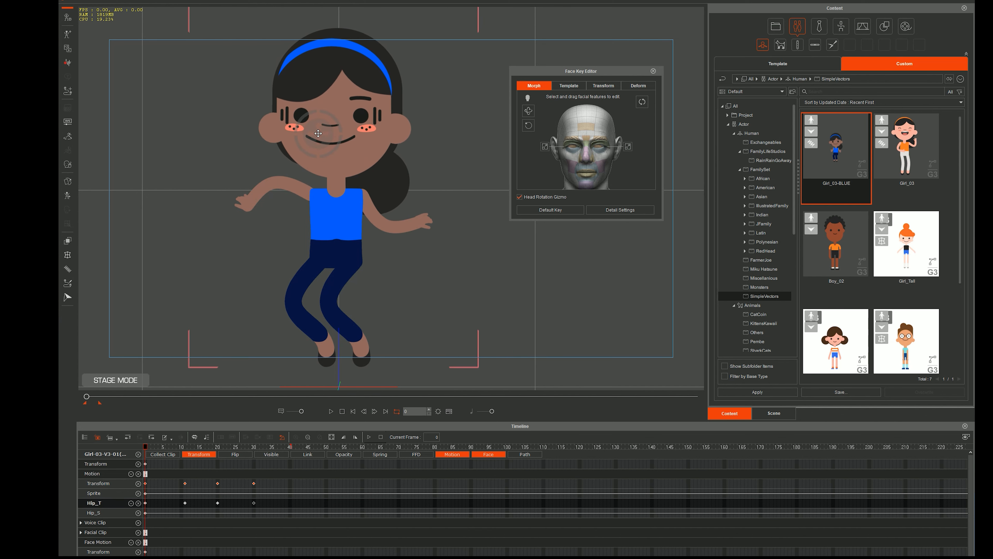
{"action": "left_click", "coordinate": [559, 210]}
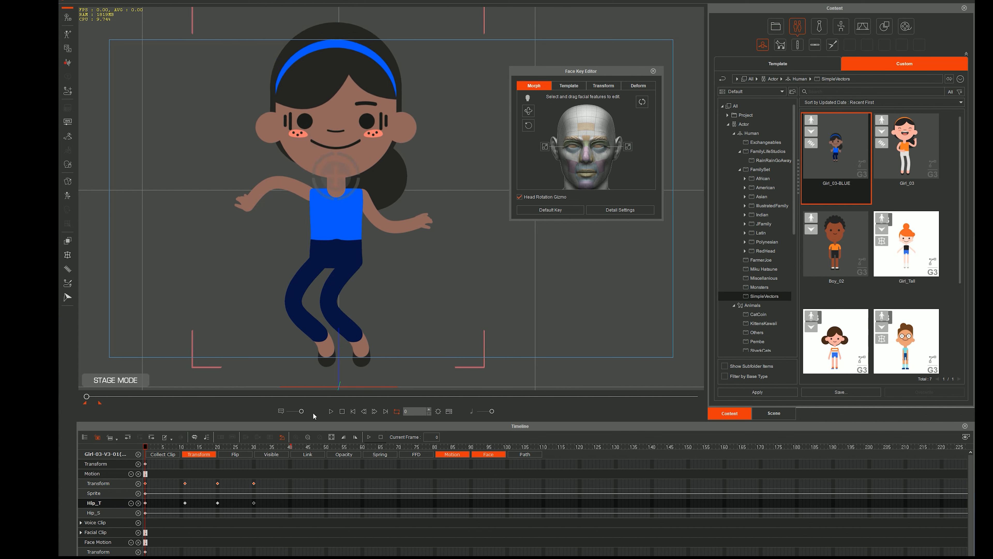
Key the head tilted down at frame 11 and tilted up at frame 35 using the head rotation gizmo
{"action": "left_click", "coordinate": [183, 446]}
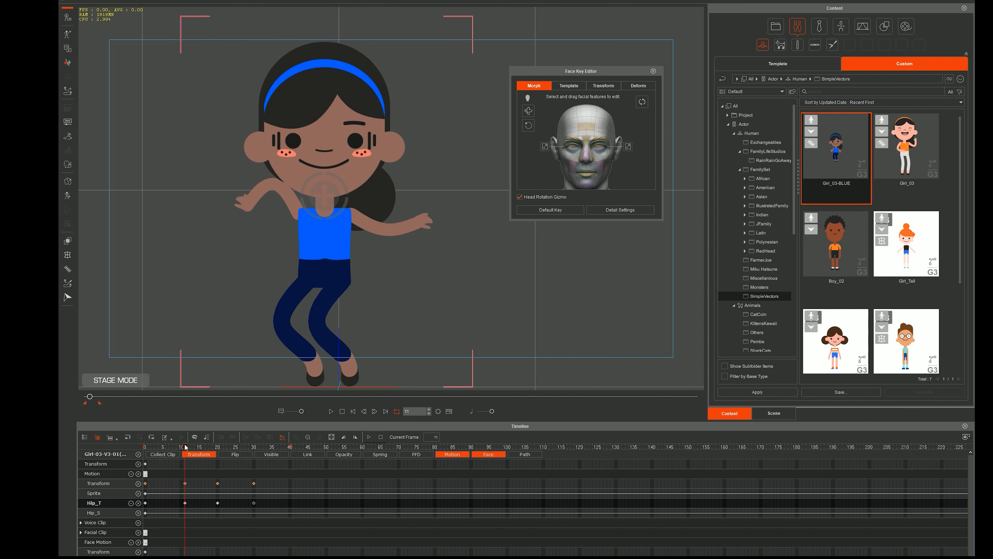
{"action": "left_click_drag", "start_coordinate": [317, 205], "coordinate": [316, 258]}
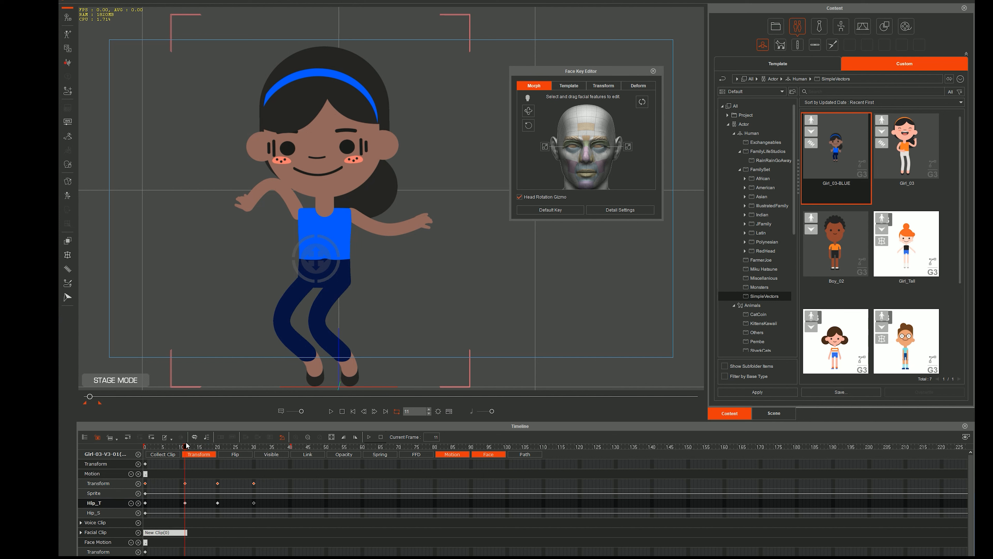
{"action": "left_click_drag", "start_coordinate": [186, 446], "coordinate": [272, 449]}
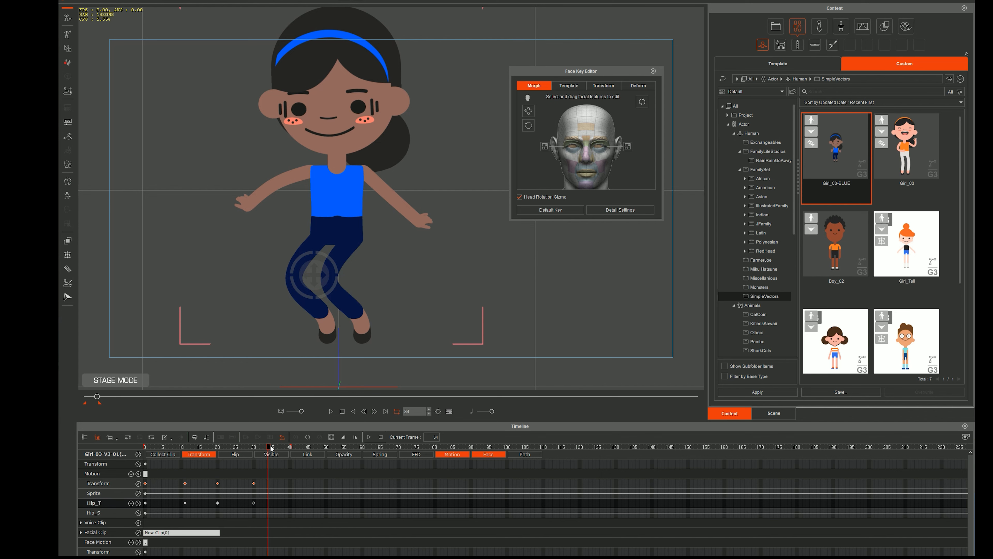
{"action": "left_click_drag", "start_coordinate": [315, 276], "coordinate": [343, 18]}
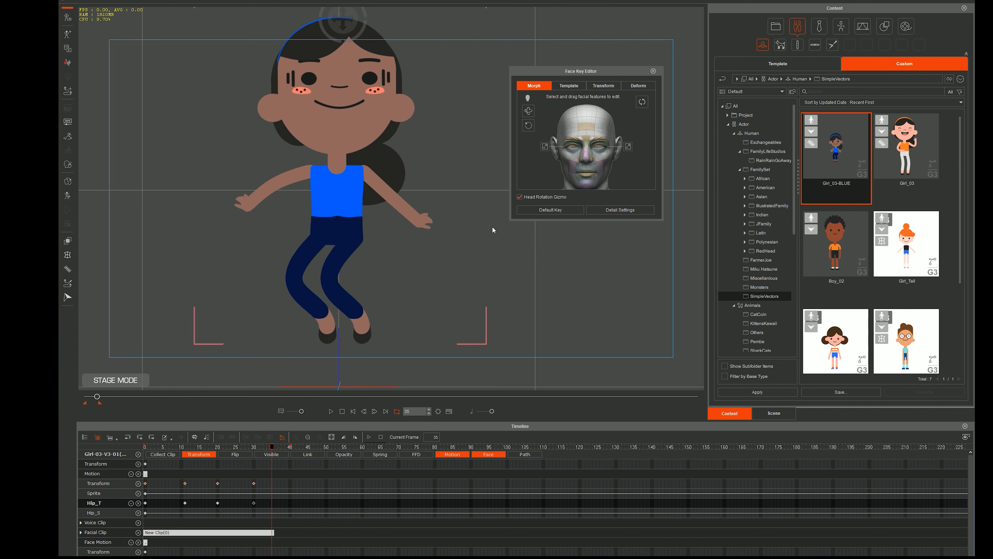
Play the head animation, go back to frame 11 and close the Face Key Editor
{"action": "left_click", "coordinate": [331, 411]}
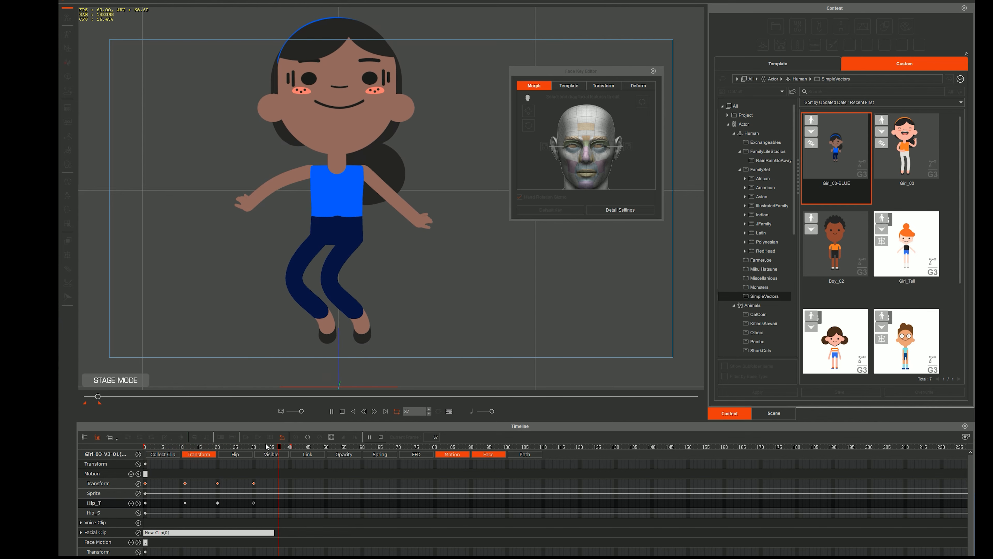
{"action": "left_click", "coordinate": [331, 412]}
{"action": "left_click", "coordinate": [184, 446]}
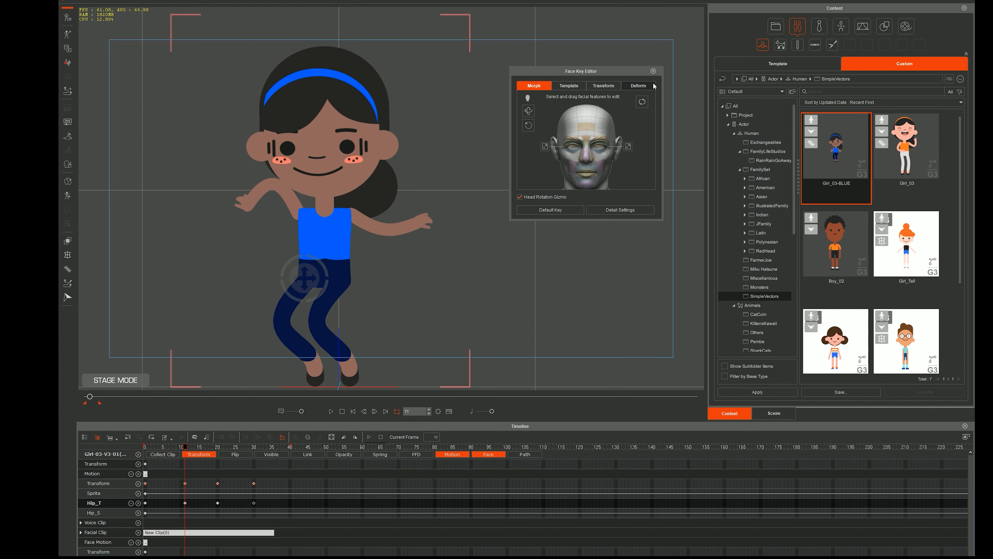
{"action": "left_click", "coordinate": [653, 71]}
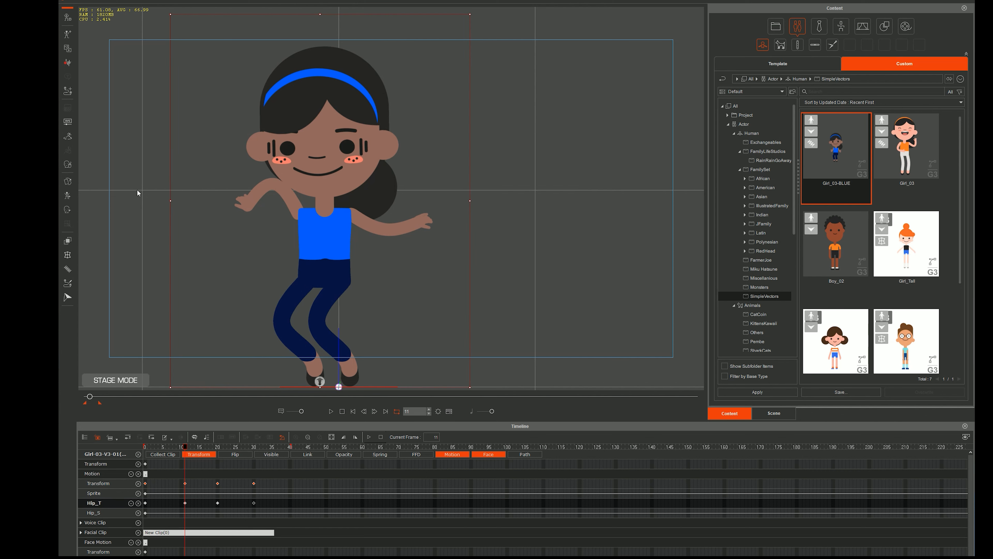
In the 2D Motion Key Editor, raise the lower legs and shift the left foot outward at frame 11
{"action": "left_click", "coordinate": [67, 198]}
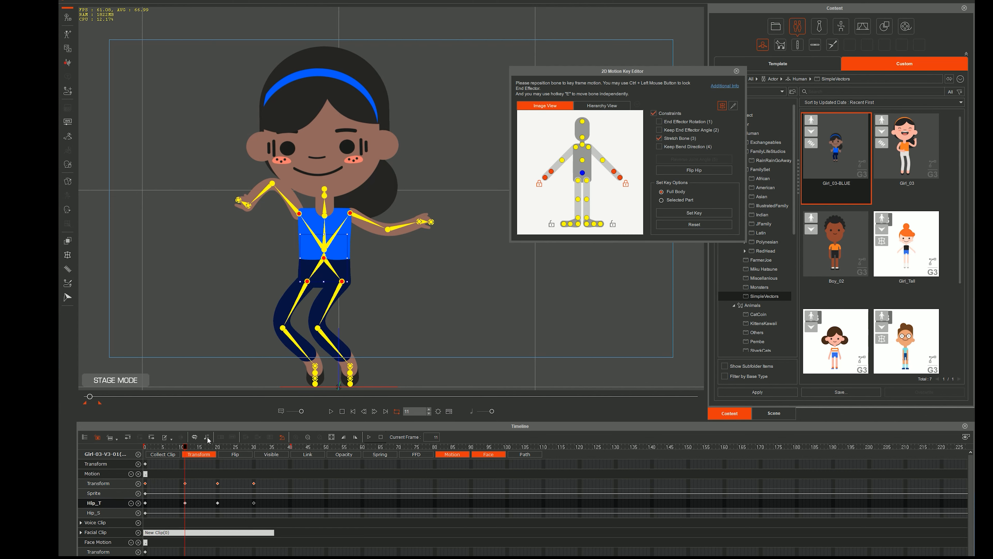
{"action": "mouse_move", "coordinate": [186, 450]}
{"action": "left_mouse_down"}
{"action": "mouse_move", "coordinate": [171, 450]}
{"action": "mouse_move", "coordinate": [185, 449]}
{"action": "left_mouse_up"}
{"action": "left_click_drag", "start_coordinate": [332, 326], "coordinate": [330, 315]}
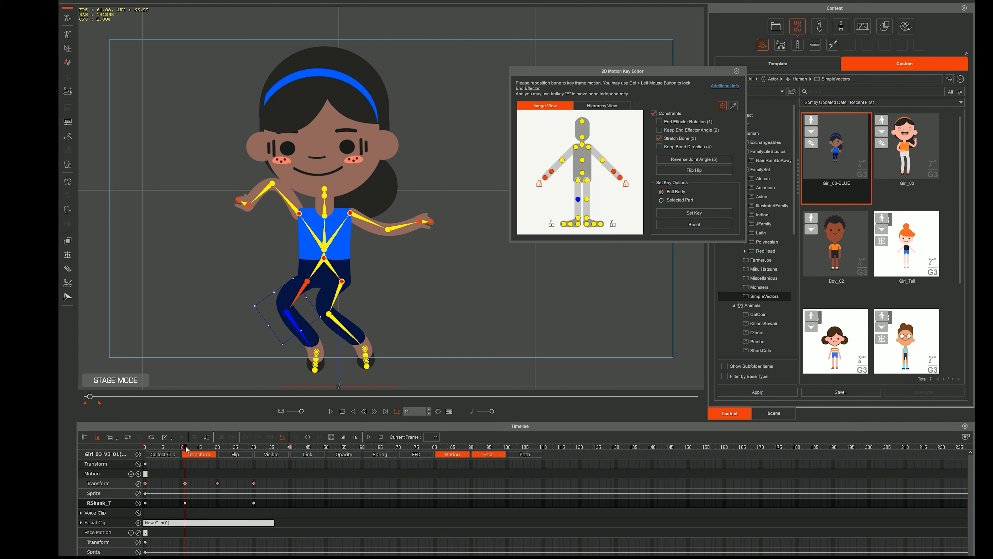
Check the shank keyframes at the different poses and restrict the Set Key option to Selected Part
{"action": "left_click_drag", "start_coordinate": [186, 449], "coordinate": [145, 454]}
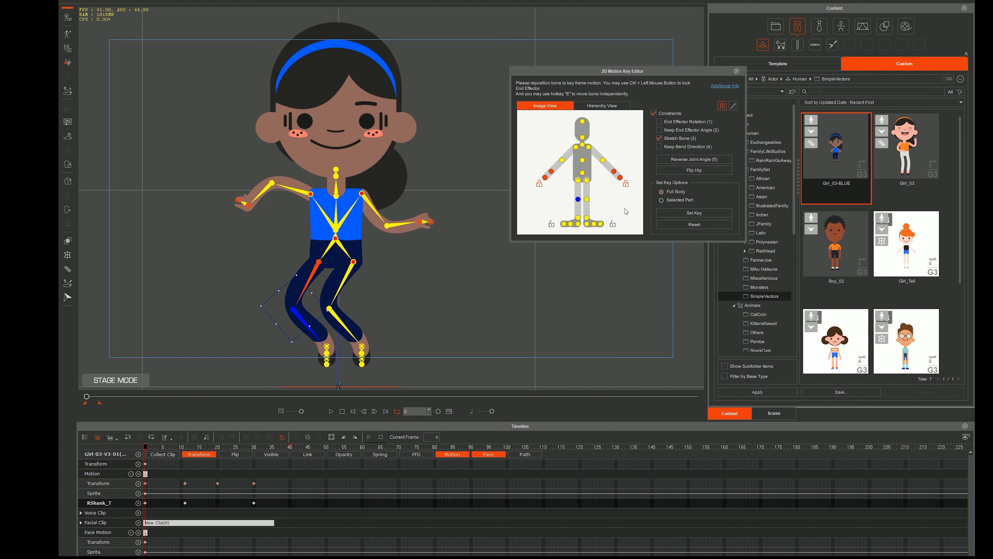
{"action": "left_click", "coordinate": [186, 448]}
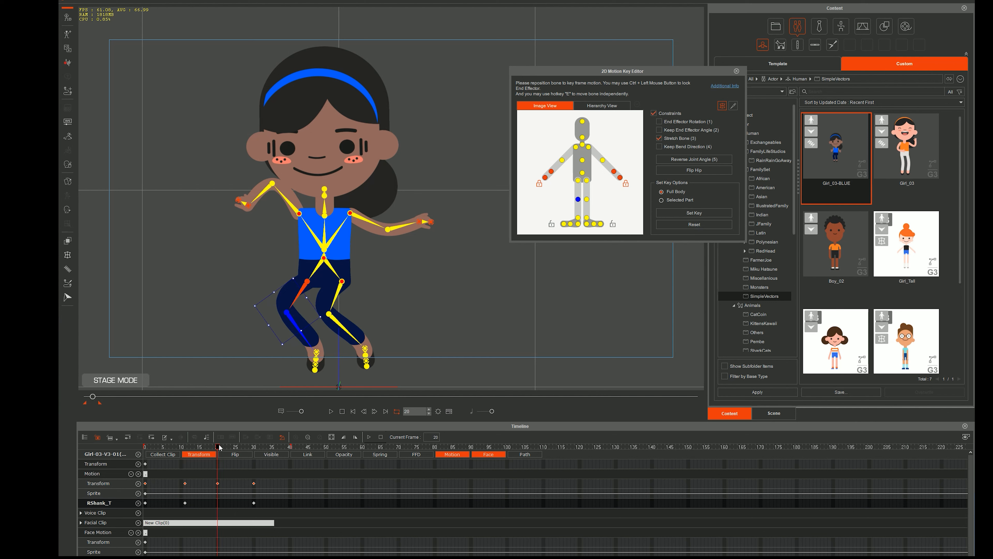
{"action": "left_click", "coordinate": [587, 200]}
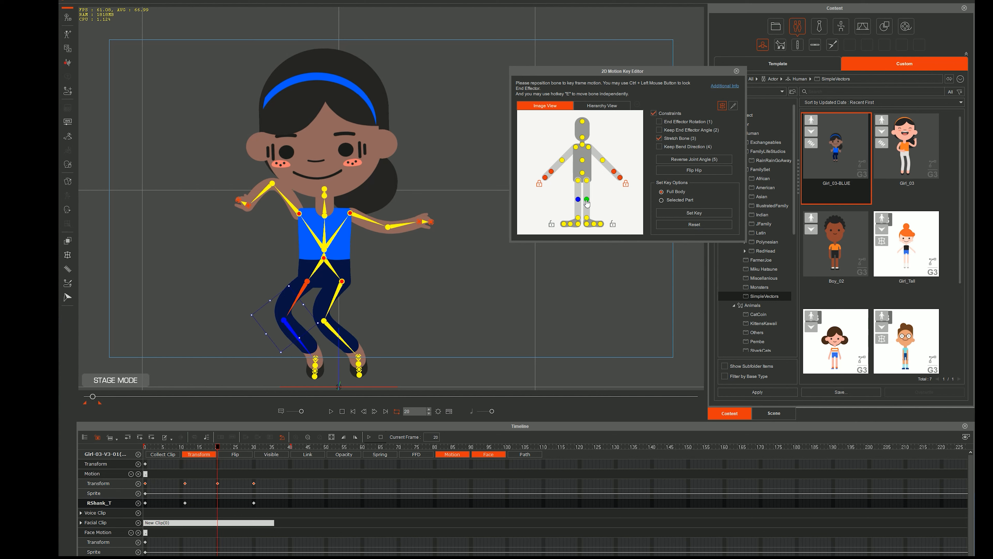
{"action": "left_click", "coordinate": [254, 447]}
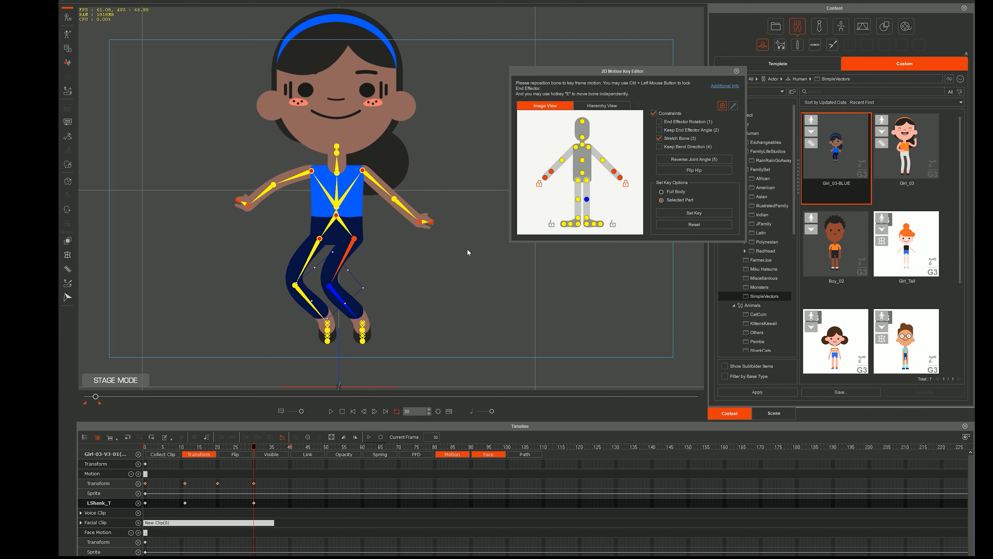
{"action": "left_click", "coordinate": [160, 447]}
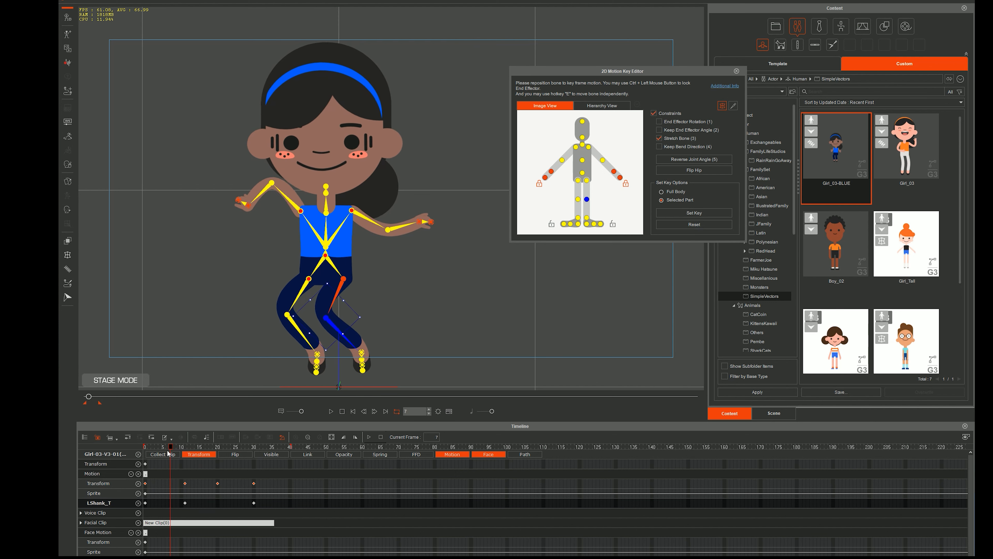
{"action": "left_click", "coordinate": [184, 447]}
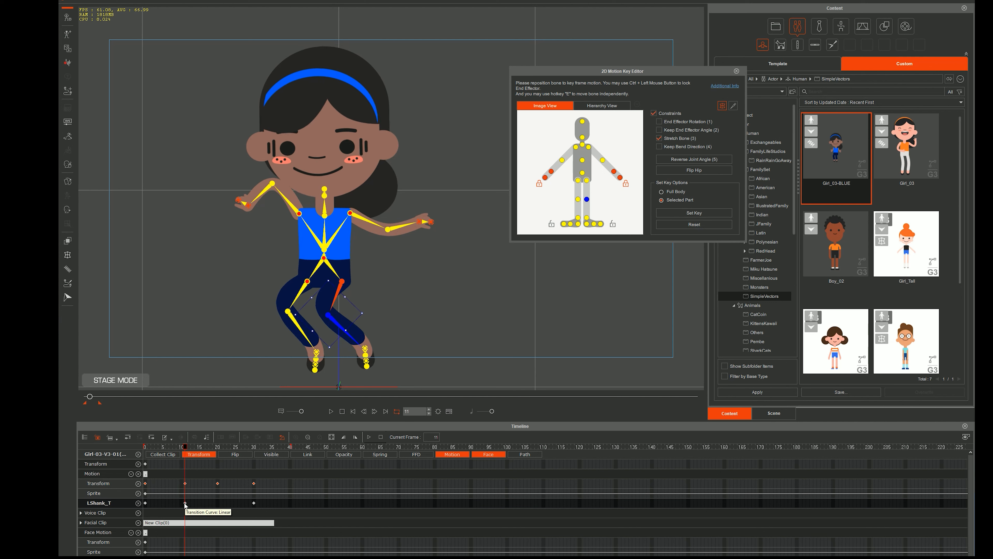
Repose the left leg and foot and the right shank at frame 20 with straighter knees, and preview the animation
{"action": "left_click", "coordinate": [217, 504]}
{"action": "left_click_drag", "start_coordinate": [329, 315], "coordinate": [351, 316]}
{"action": "left_click", "coordinate": [351, 356]}
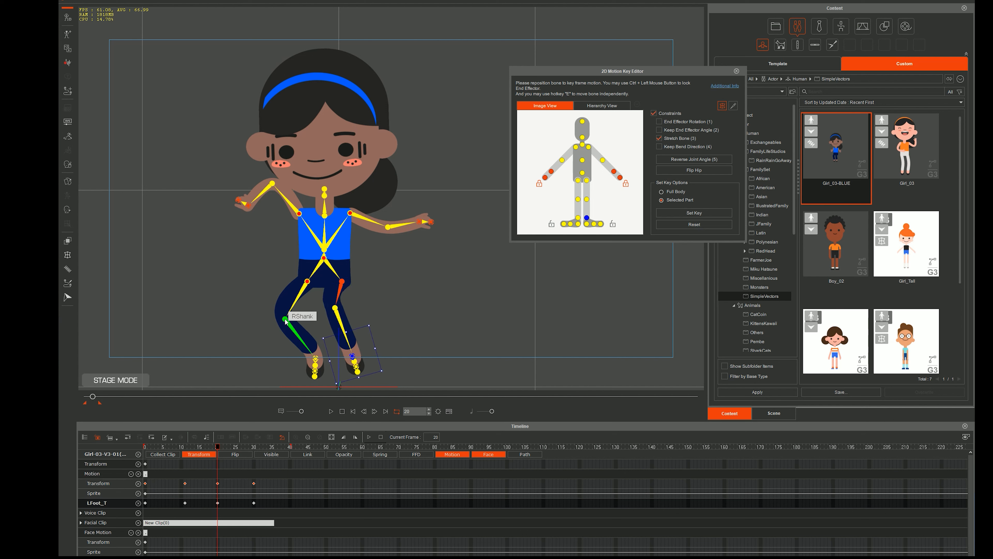
{"action": "left_click_drag", "start_coordinate": [285, 320], "coordinate": [316, 308]}
{"action": "key", "text": "space"}
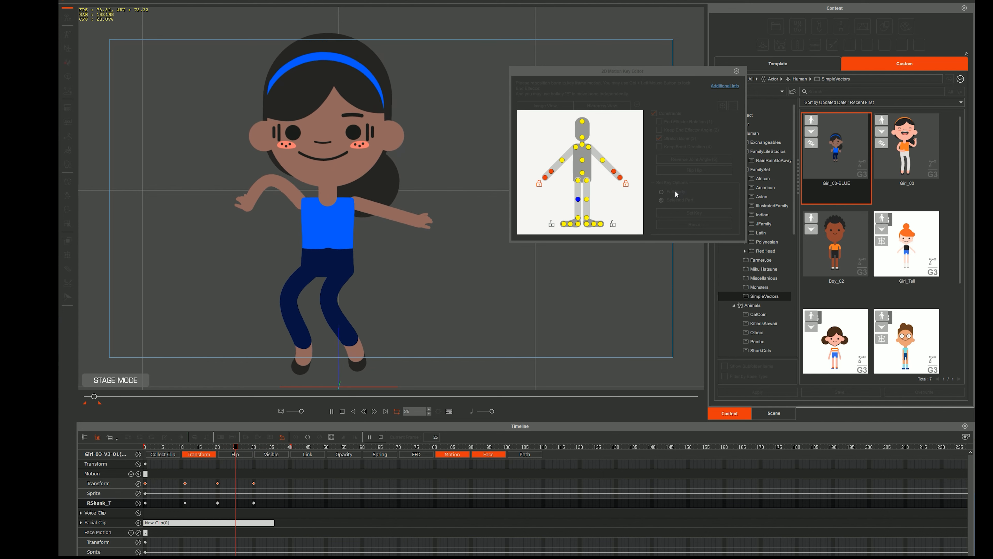
{"action": "left_click", "coordinate": [354, 412]}
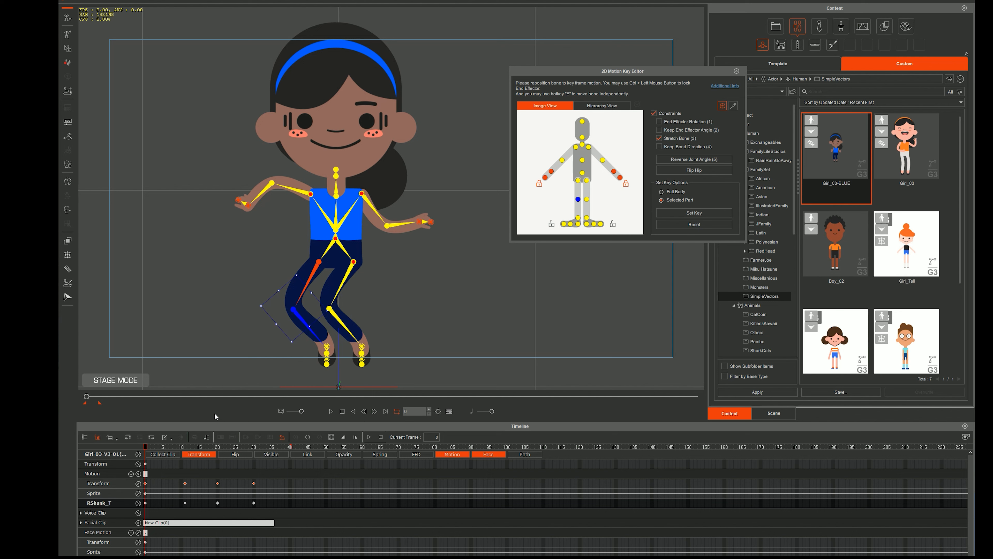
Compare the head keys with the body motion and move the Head keyframe at frame 22 to about frame 24
{"action": "left_click_drag", "start_coordinate": [218, 447], "coordinate": [254, 453]}
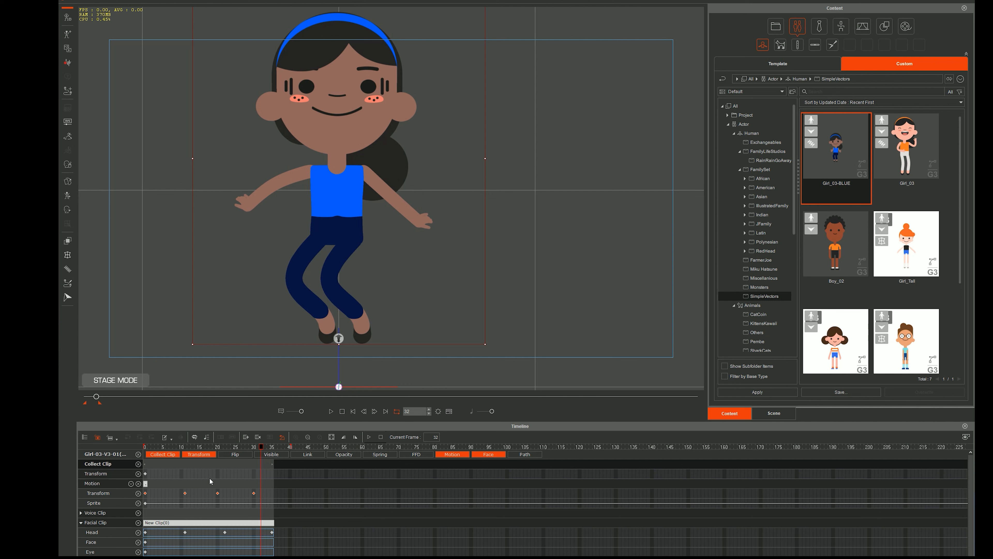
{"action": "left_click", "coordinate": [216, 448]}
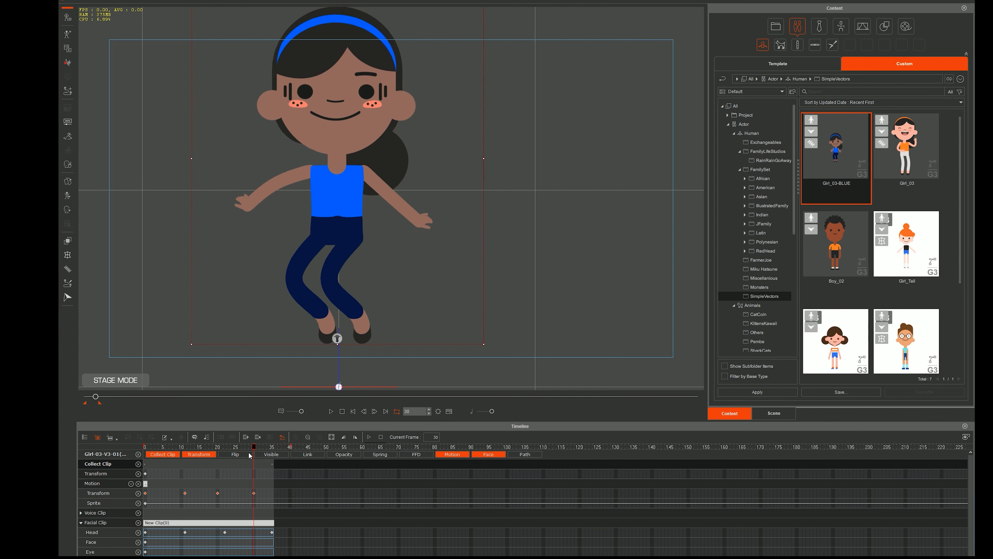
{"action": "left_click_drag", "start_coordinate": [216, 454], "coordinate": [225, 456]}
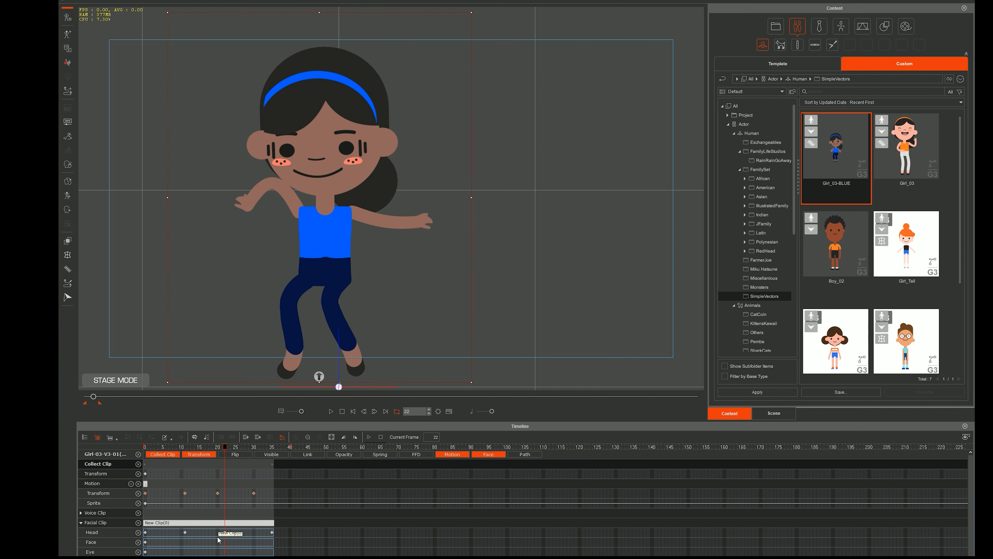
{"action": "left_click", "coordinate": [225, 533]}
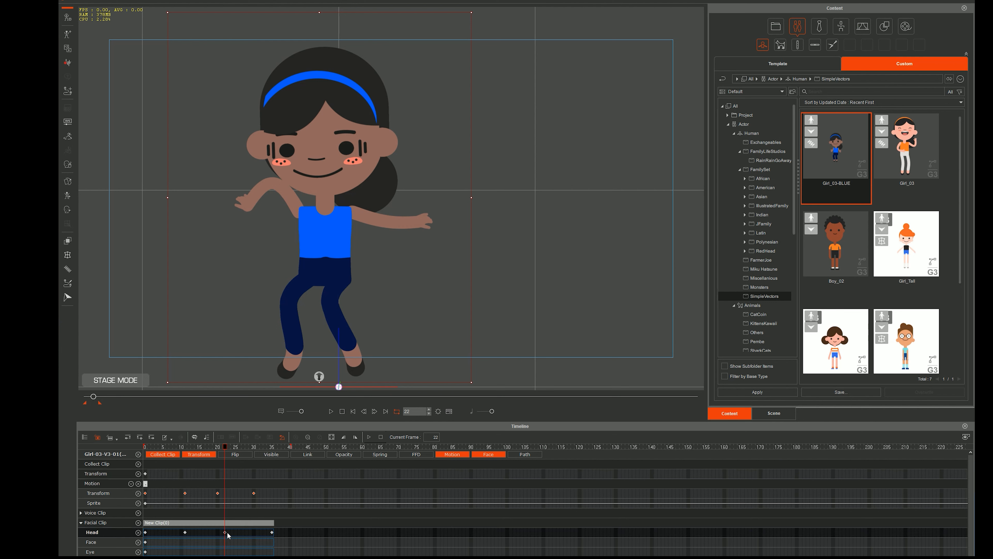
Move the Head keyframe at frame 11 to frame 10, checking the pose around it
{"action": "left_click", "coordinate": [181, 532]}
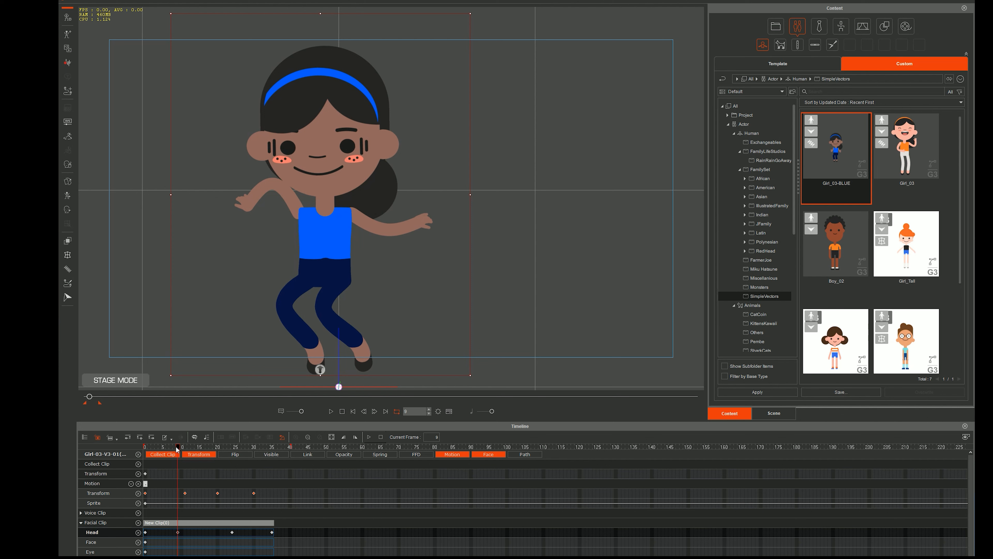
{"action": "mouse_move", "coordinate": [179, 449]}
{"action": "left_mouse_down"}
{"action": "mouse_move", "coordinate": [163, 448]}
{"action": "mouse_move", "coordinate": [178, 451]}
{"action": "left_mouse_up"}
{"action": "left_click", "coordinate": [181, 532]}
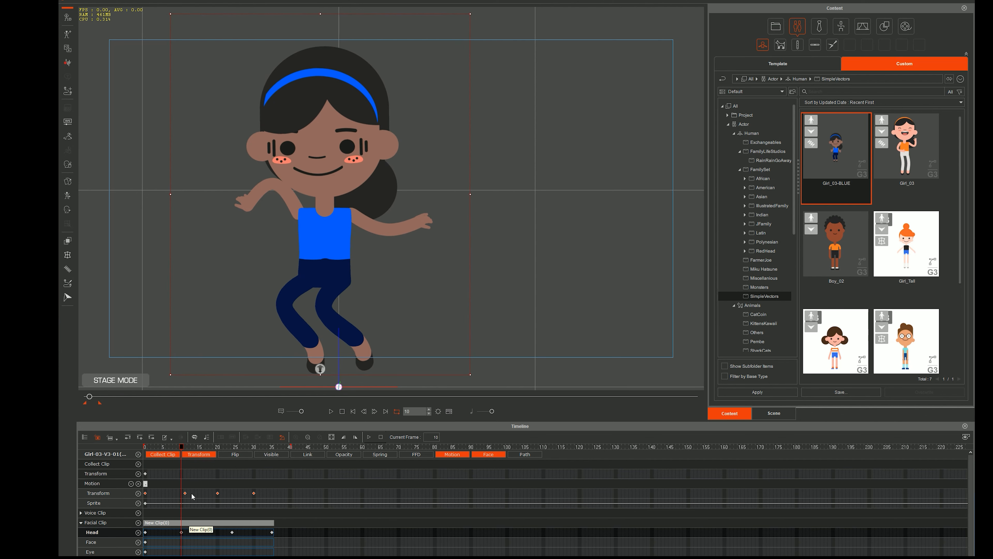
{"action": "left_click", "coordinate": [179, 448]}
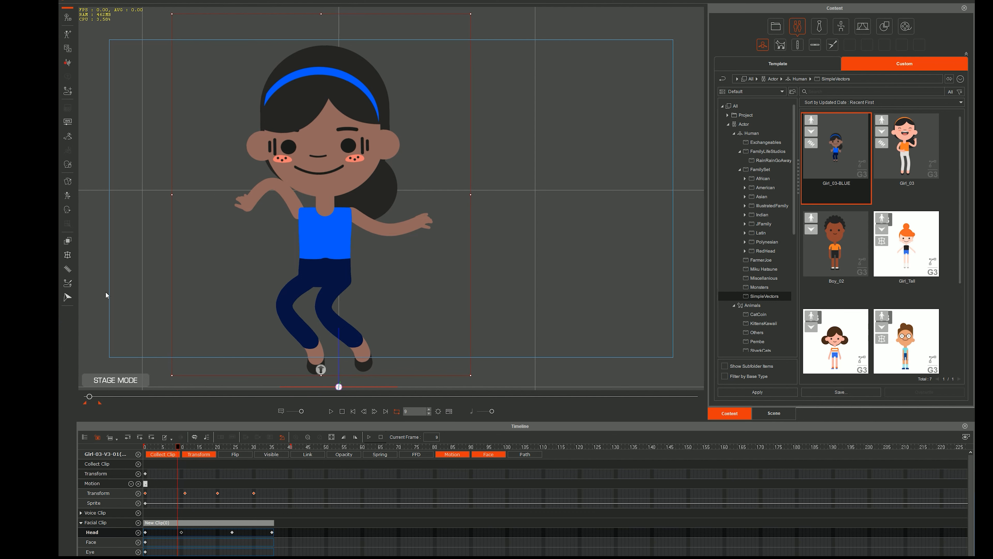
Try turning the girl's head fully to the left at frame 9 with the Face Key Editor and preview the motion
{"action": "left_click", "coordinate": [68, 210]}
{"action": "left_click_drag", "start_coordinate": [305, 259], "coordinate": [70, 223]}
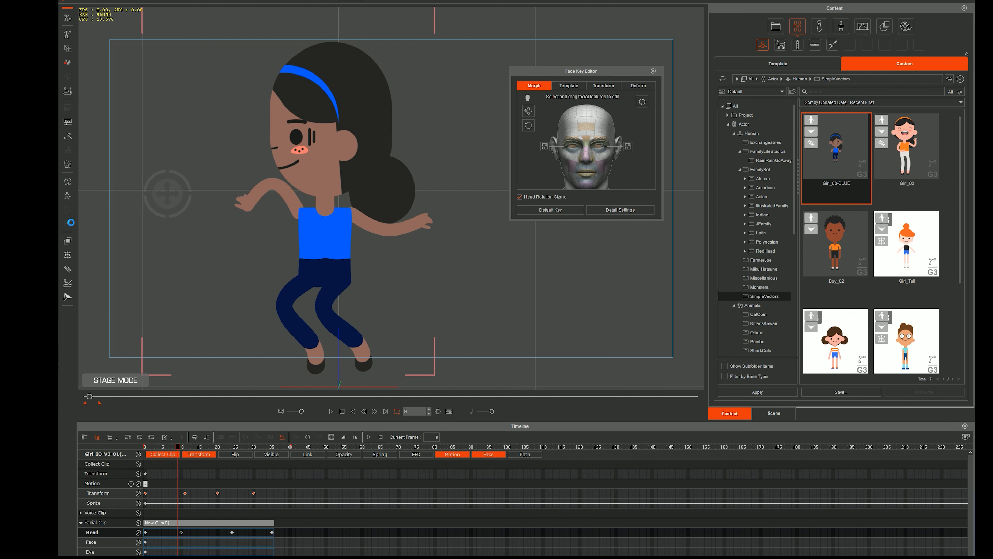
{"action": "left_click", "coordinate": [144, 446]}
{"action": "key", "text": "space"}
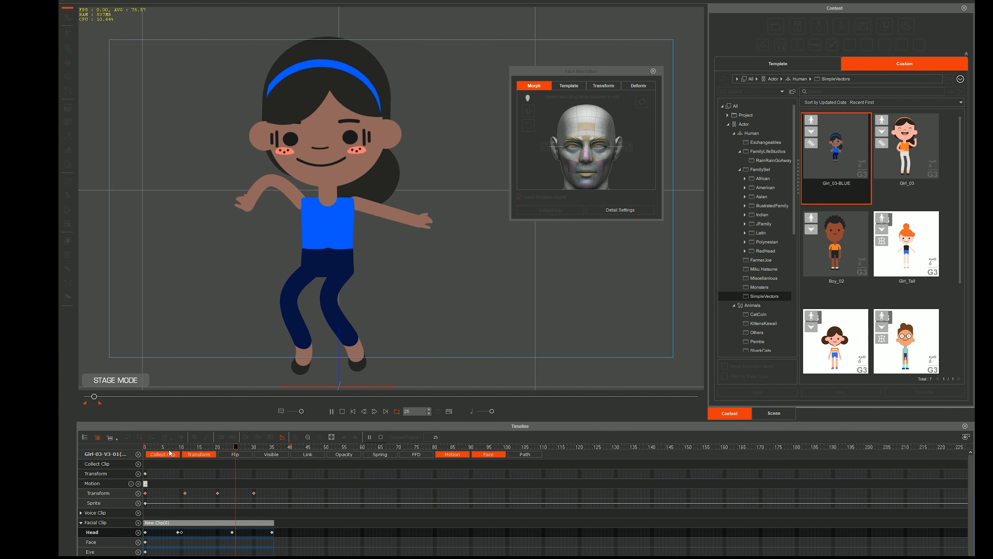
Move the extra Head keyframe at frame 9 onto the one at frame 10
{"action": "left_click", "coordinate": [181, 446]}
{"action": "left_click_drag", "start_coordinate": [181, 447], "coordinate": [181, 448]}
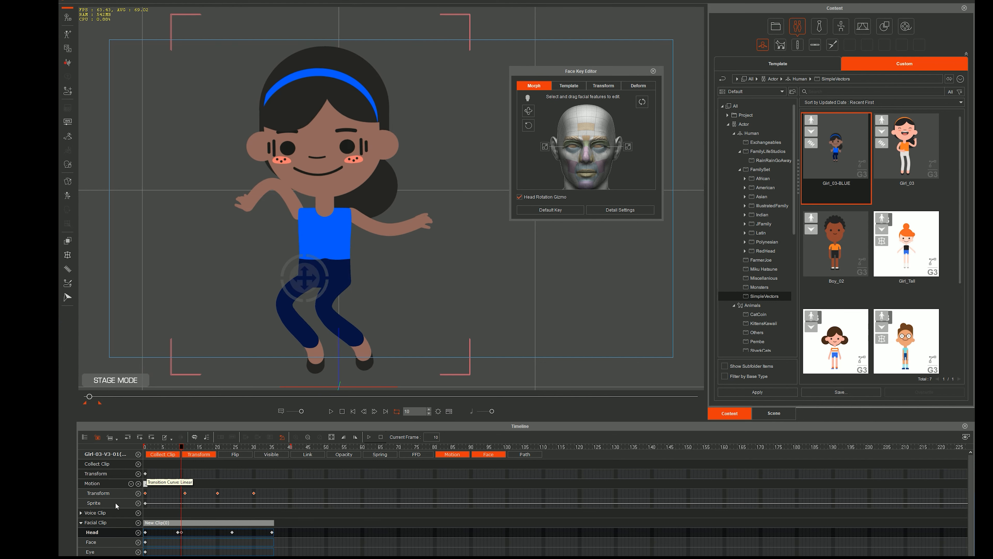
{"action": "left_click", "coordinate": [81, 522]}
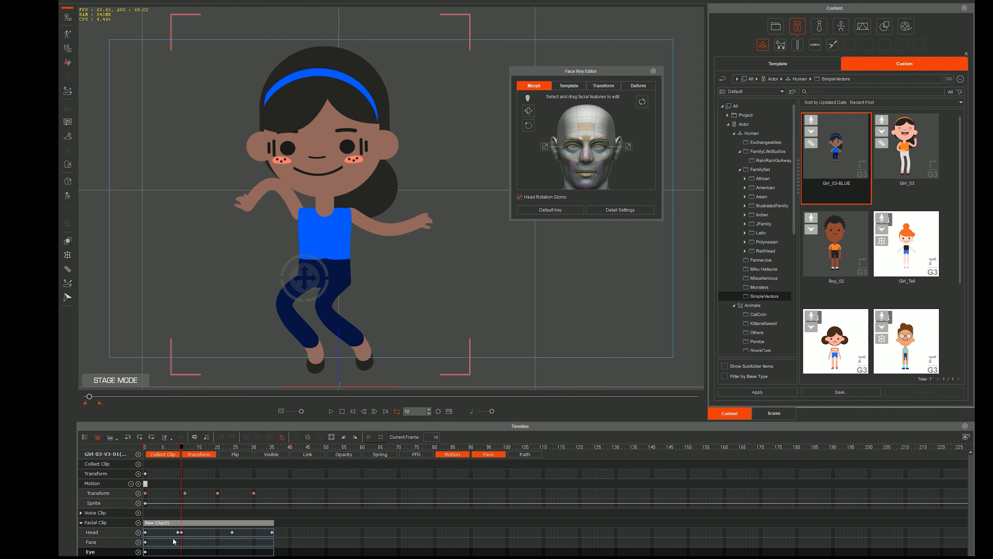
{"action": "left_click", "coordinate": [179, 533]}
{"action": "left_click_drag", "start_coordinate": [178, 533], "coordinate": [182, 533]}
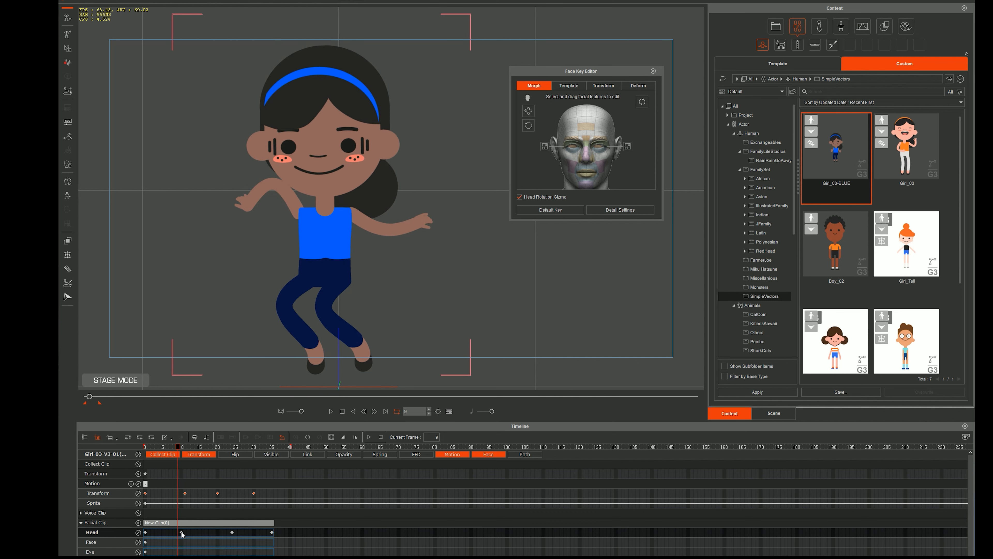
{"action": "left_click", "coordinate": [182, 447]}
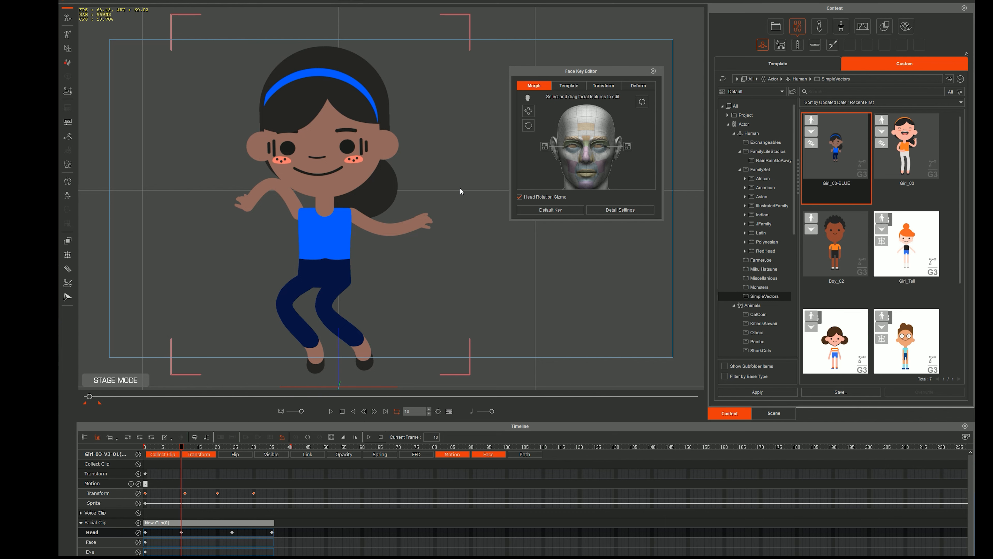
Turn the girl's head down to the left at frame 10 with the Face Key Editor's head rotation gizmo
{"action": "scroll", "coordinate": [460, 191], "scroll_direction": "down", "scroll_amount": 5}
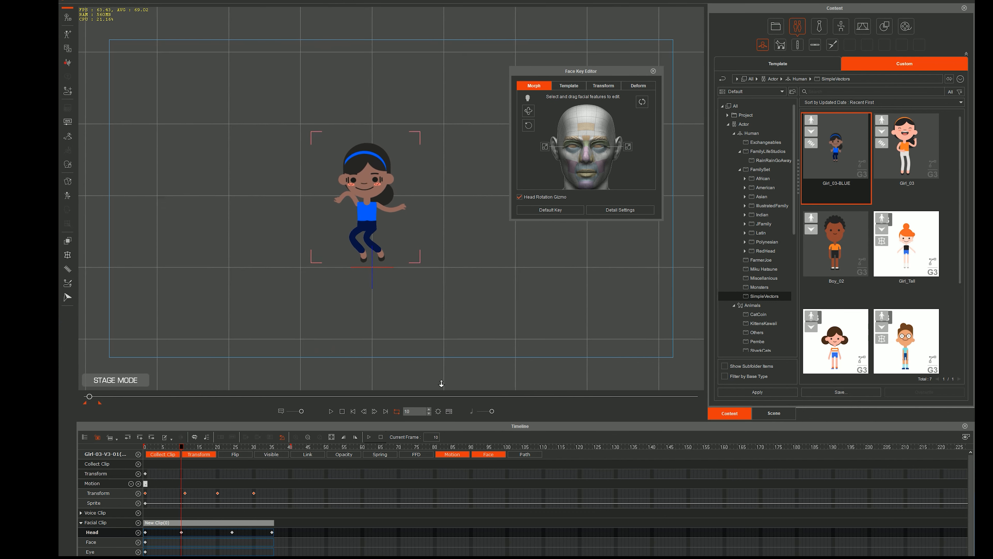
{"action": "scroll", "coordinate": [465, 284], "scroll_direction": "up", "scroll_amount": 2}
{"action": "left_click", "coordinate": [653, 71]}
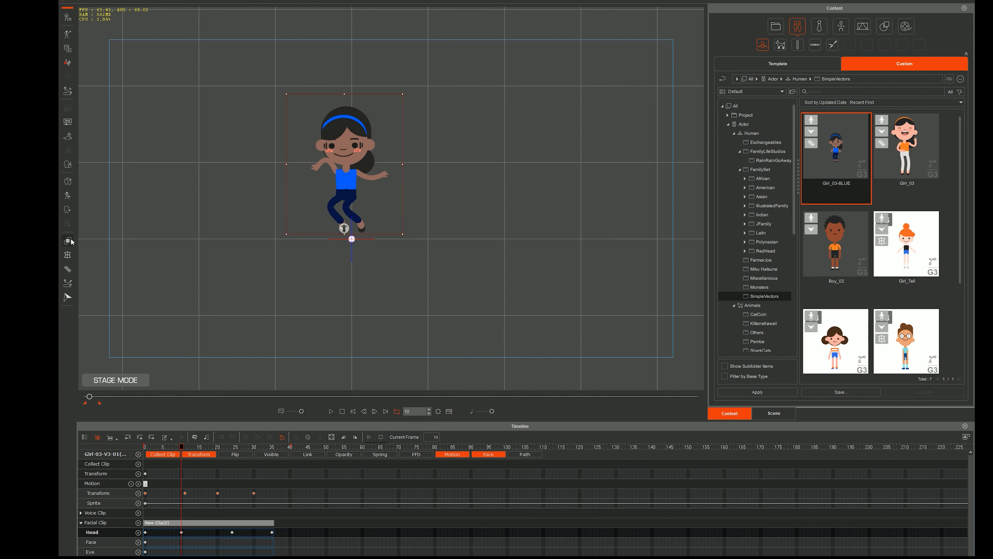
{"action": "left_click", "coordinate": [67, 209]}
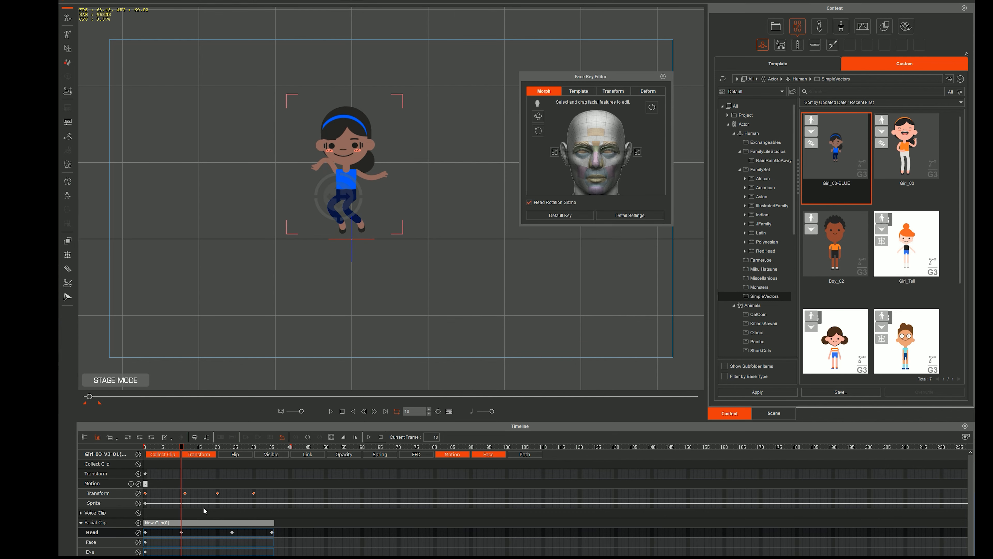
{"action": "left_click_drag", "start_coordinate": [358, 180], "coordinate": [318, 211]}
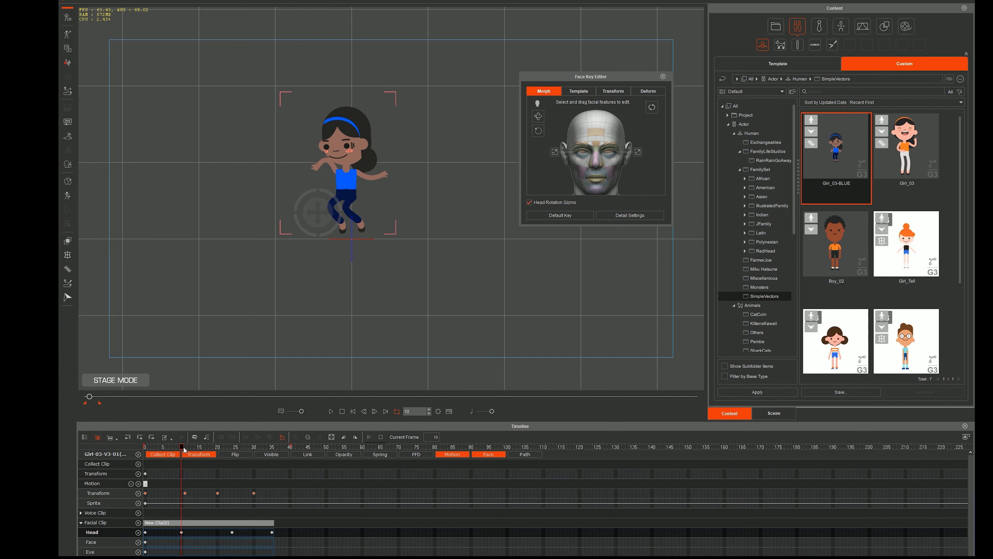
Move the Head keyframe at frame 24 to frame 22 and hide the Collect Clip track
{"action": "left_click_drag", "start_coordinate": [182, 447], "coordinate": [225, 451]}
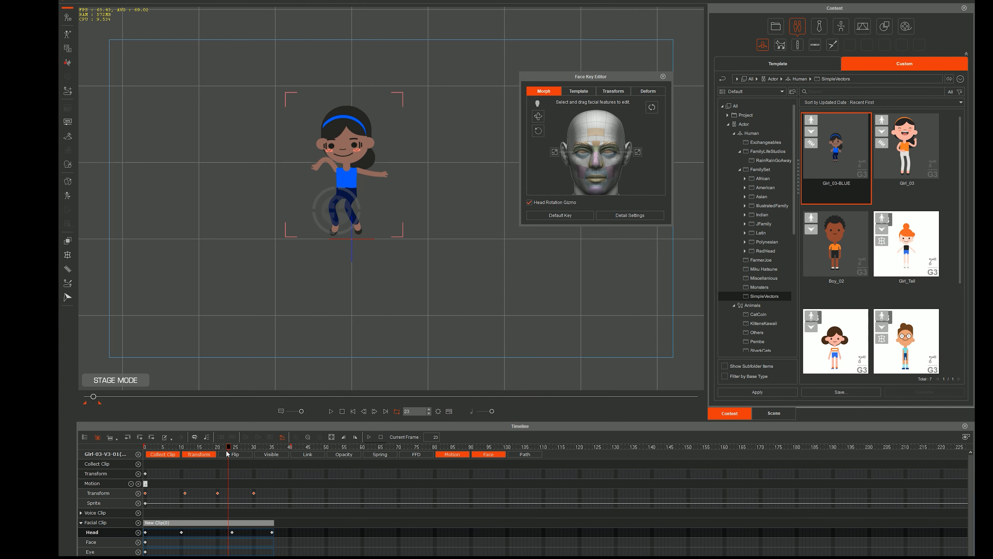
{"action": "mouse_move", "coordinate": [233, 535]}
{"action": "left_mouse_down"}
{"action": "mouse_move", "coordinate": [216, 535]}
{"action": "mouse_move", "coordinate": [226, 534]}
{"action": "left_mouse_up"}
{"action": "left_click_drag", "start_coordinate": [225, 450], "coordinate": [145, 457]}
{"action": "left_click", "coordinate": [169, 454]}
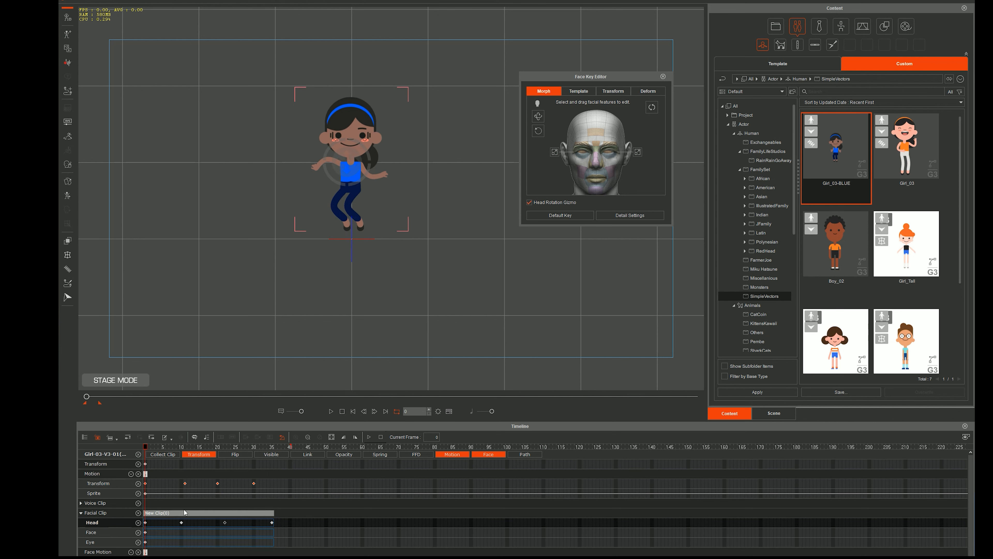
Preview the animation and examine how the retimed head turns fit the body motion from start to end
{"action": "left_click", "coordinate": [331, 411]}
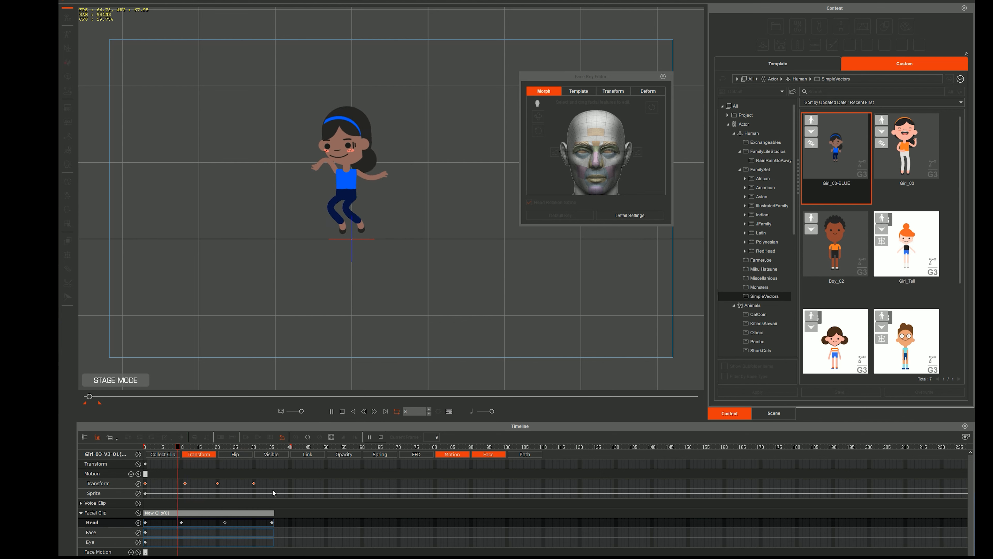
{"action": "left_click", "coordinate": [353, 414]}
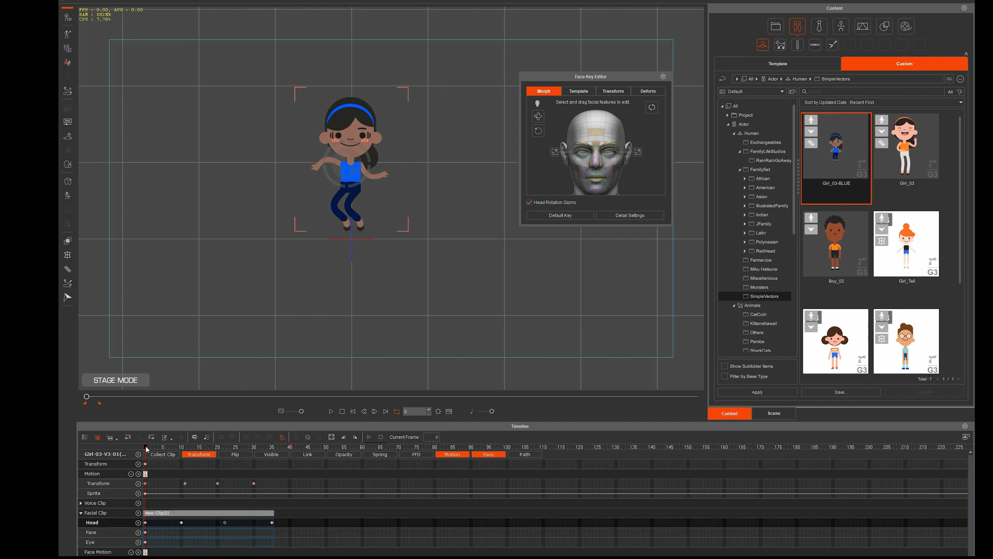
{"action": "left_click_drag", "start_coordinate": [147, 449], "coordinate": [288, 449]}
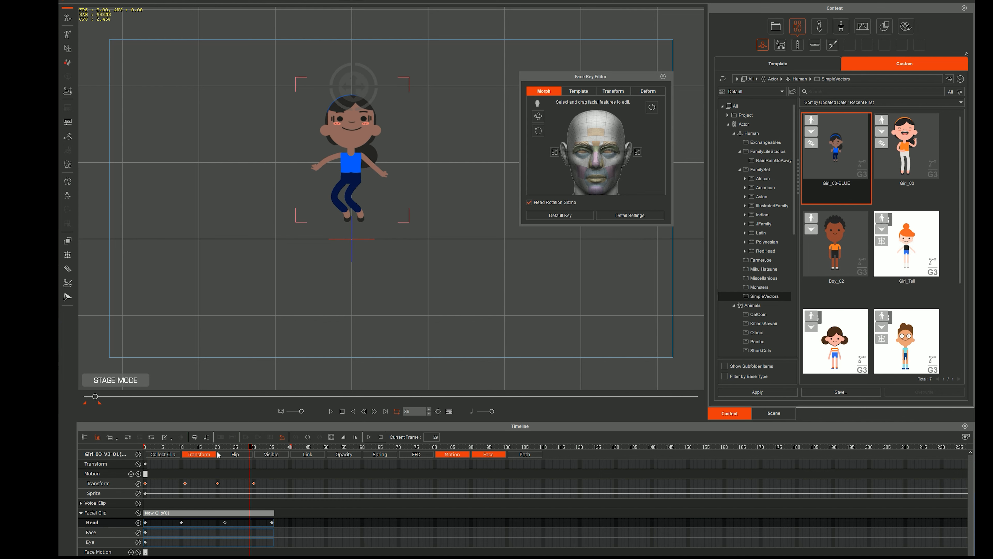
{"action": "left_click_drag", "start_coordinate": [218, 454], "coordinate": [286, 453]}
{"action": "left_click", "coordinate": [146, 447]}
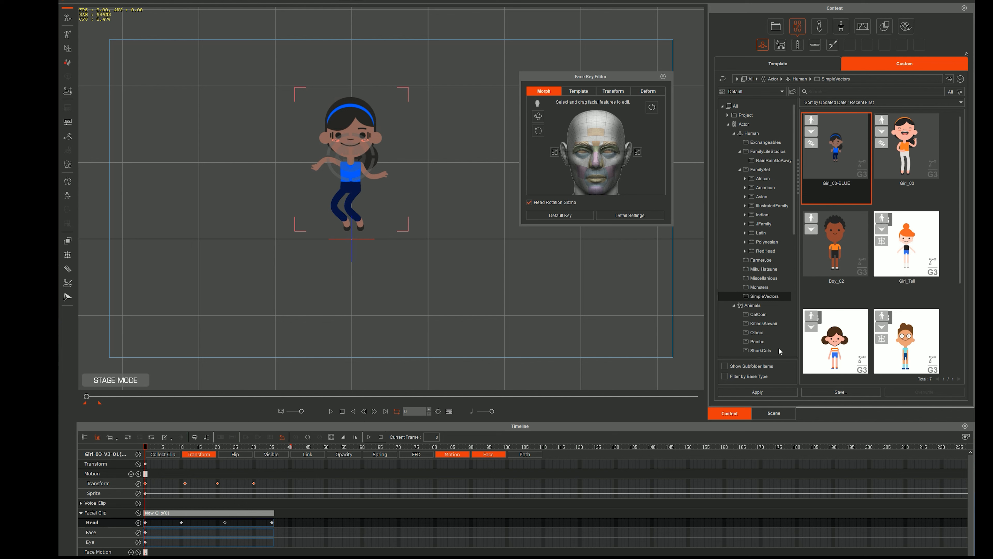
Add the Miku-V7-Sway character from the Miku Hatsune folder below the girl and apply its SwayDance action
{"action": "left_click", "coordinate": [764, 269]}
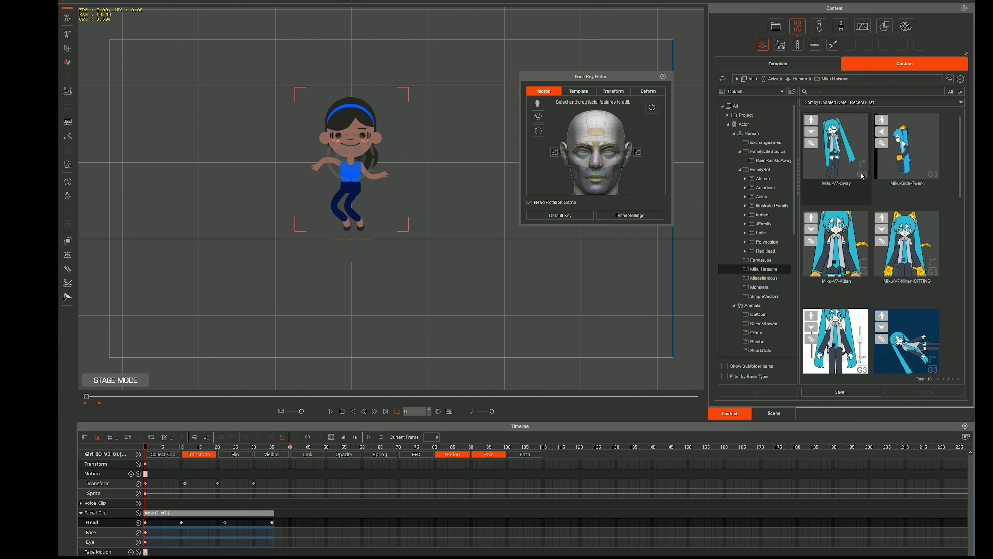
{"action": "left_click_drag", "start_coordinate": [837, 167], "coordinate": [406, 285]}
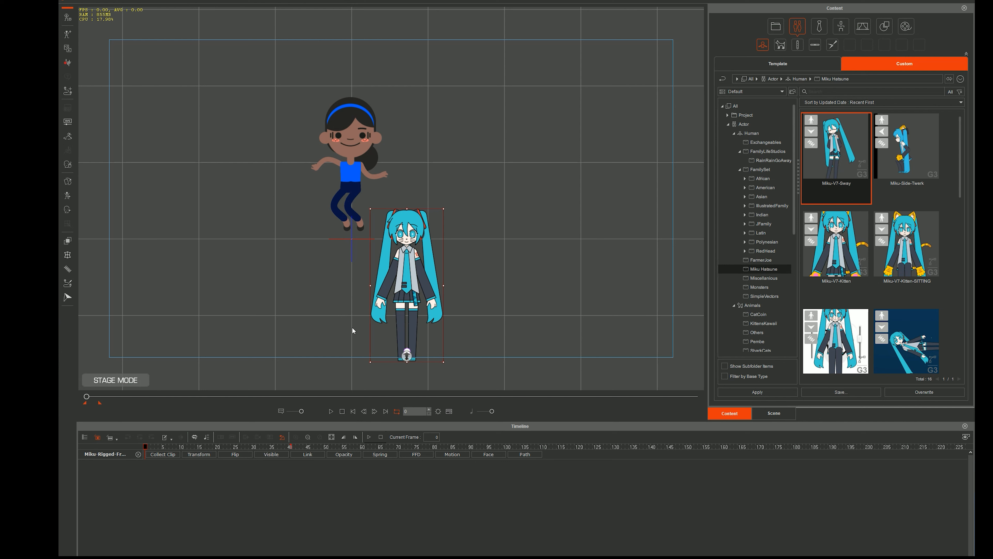
{"action": "right_click", "coordinate": [404, 272]}
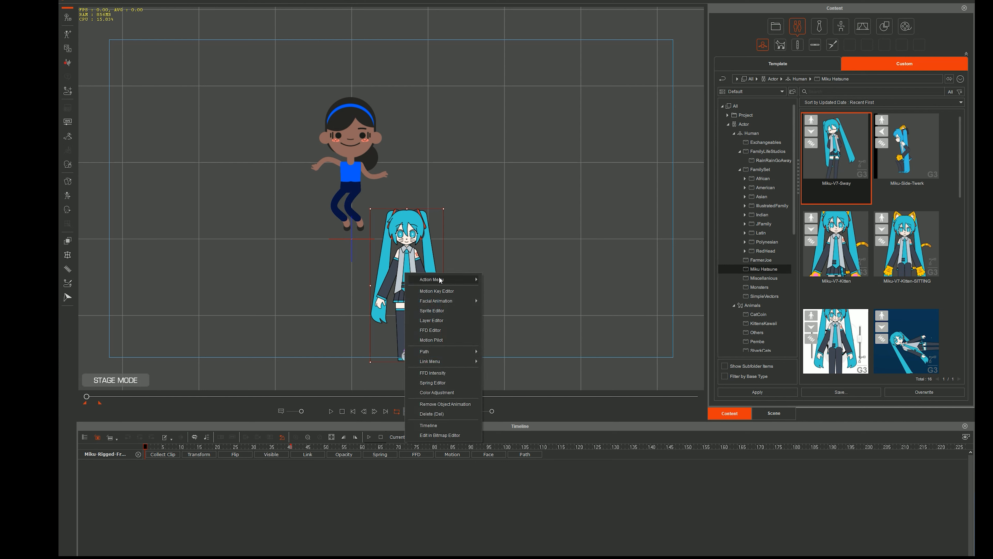
{"action": "mouse_move", "coordinate": [449, 279]}
{"action": "left_click", "coordinate": [516, 289]}
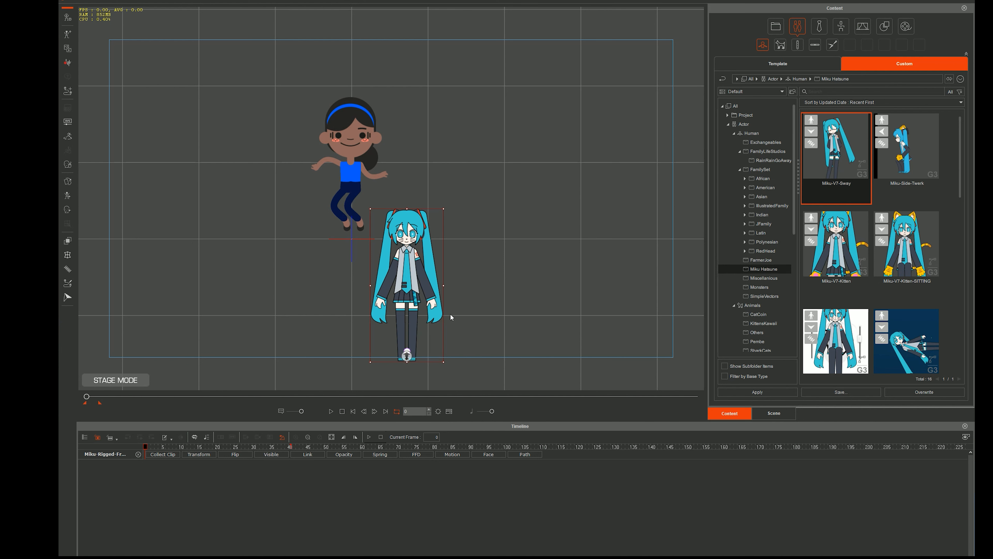
{"action": "left_click", "coordinate": [409, 325]}
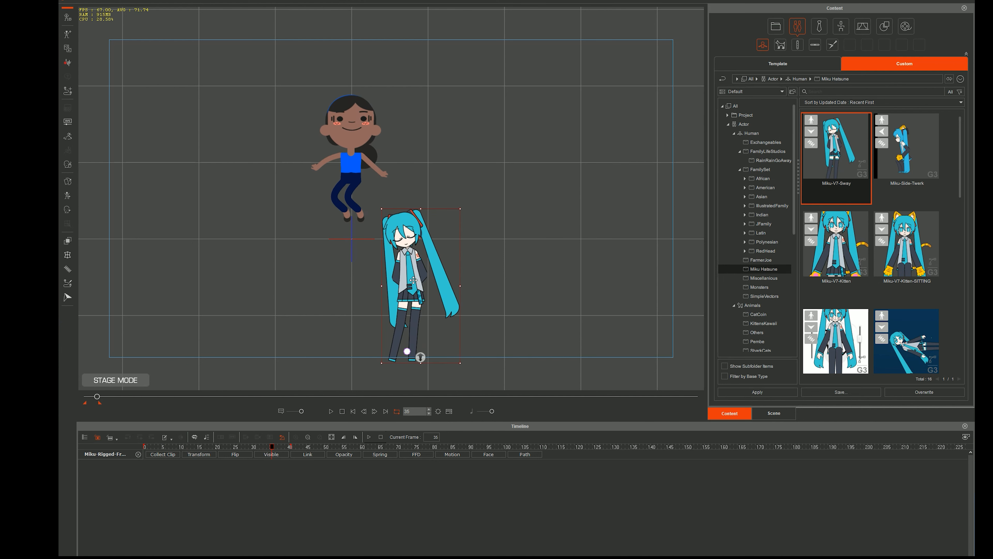
Extend Miku's SwayDance motion clip to about frame 175 for a preview of the repeated sway, and delete the character
{"action": "left_click", "coordinate": [452, 453]}
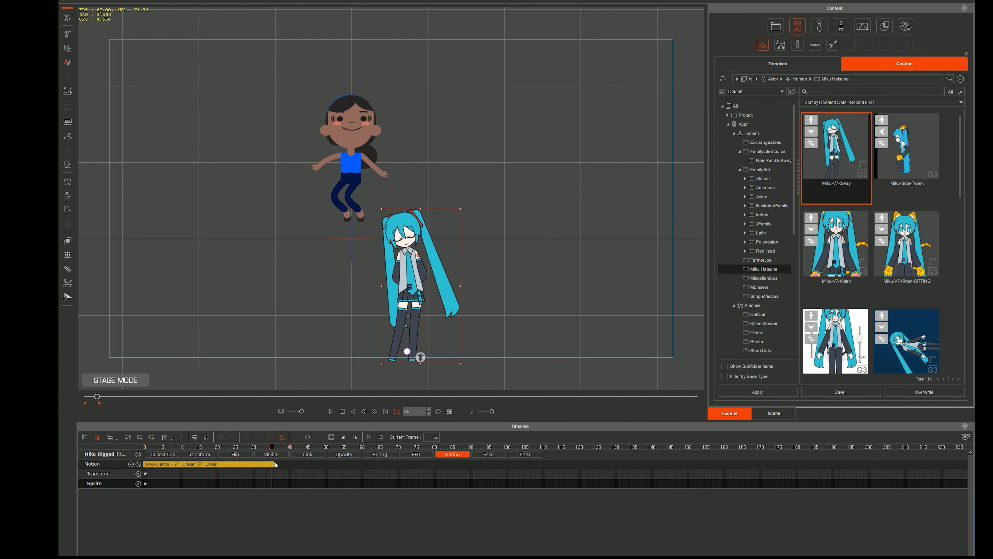
{"action": "left_click", "coordinate": [332, 412]}
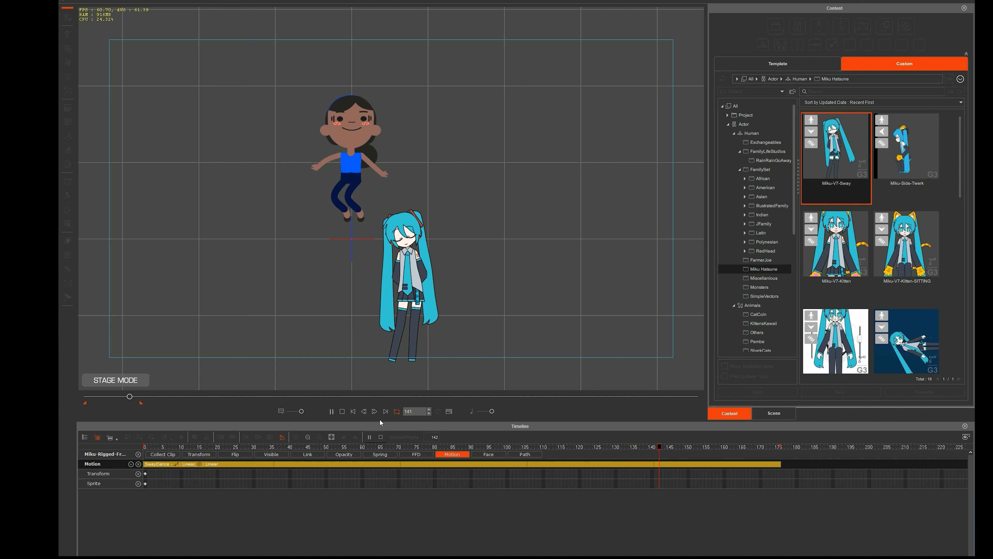
{"action": "left_click", "coordinate": [354, 412]}
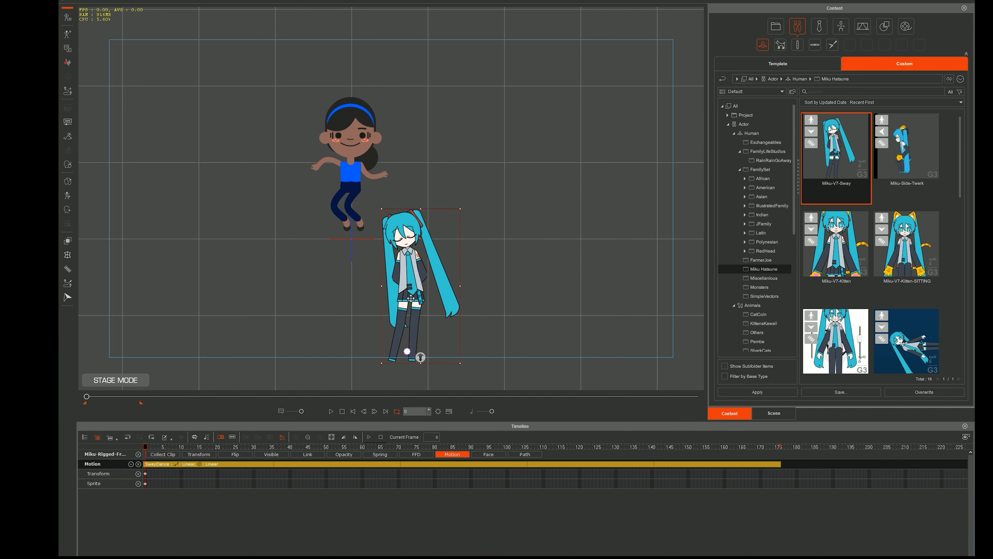
{"action": "key", "text": "Delete"}
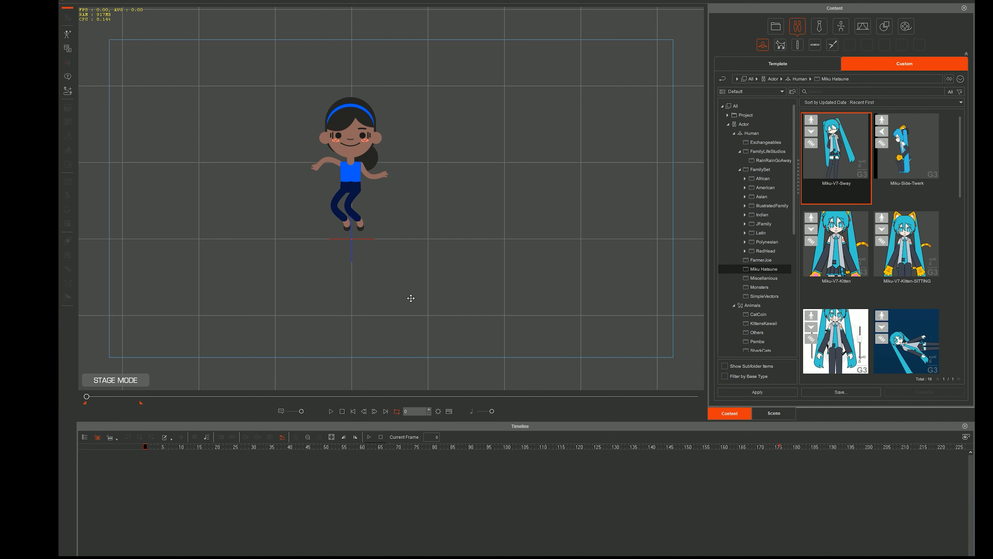
Select the girl character and show her Collect Clip track in the timeline
{"action": "left_click", "coordinate": [354, 186]}
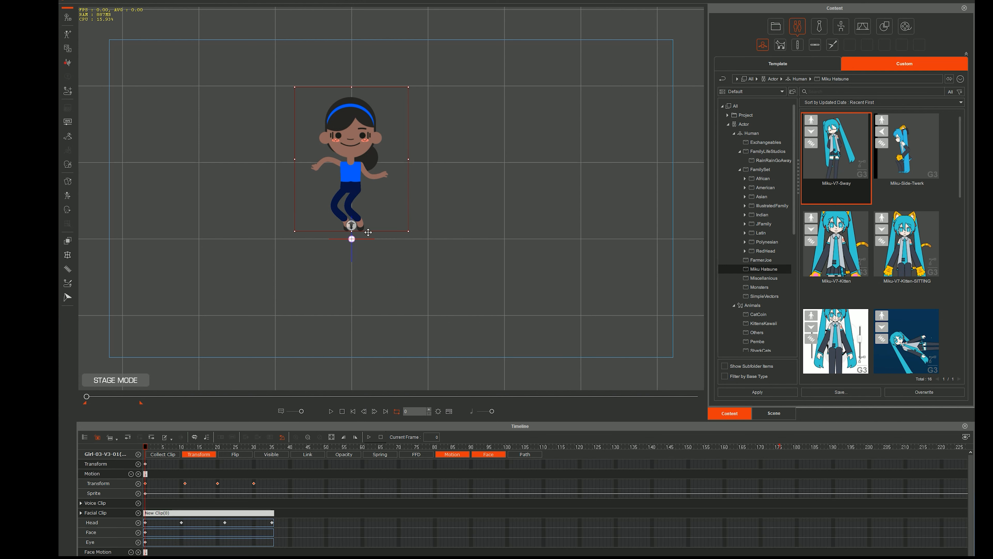
{"action": "scroll", "coordinate": [397, 306], "scroll_direction": "up", "scroll_amount": 5}
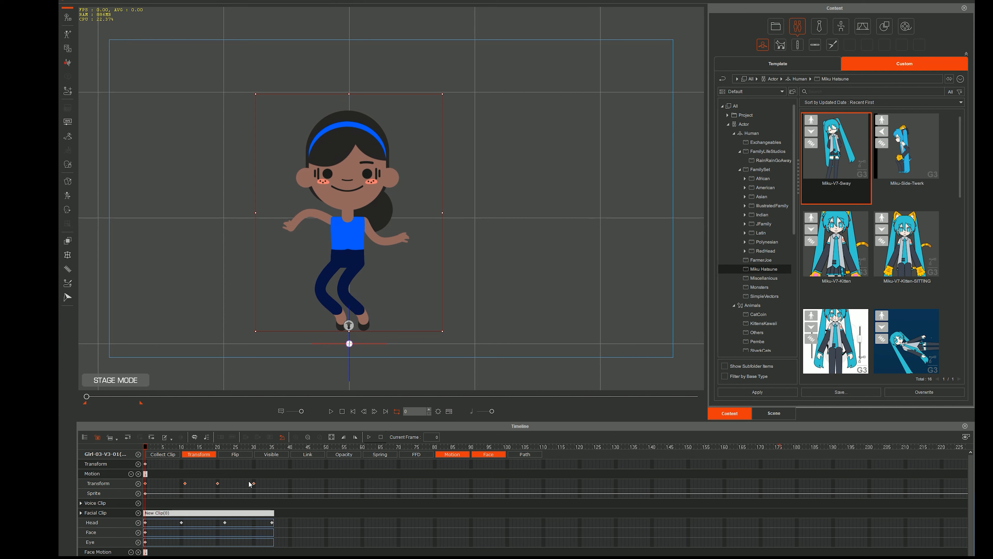
{"action": "left_click", "coordinate": [166, 455]}
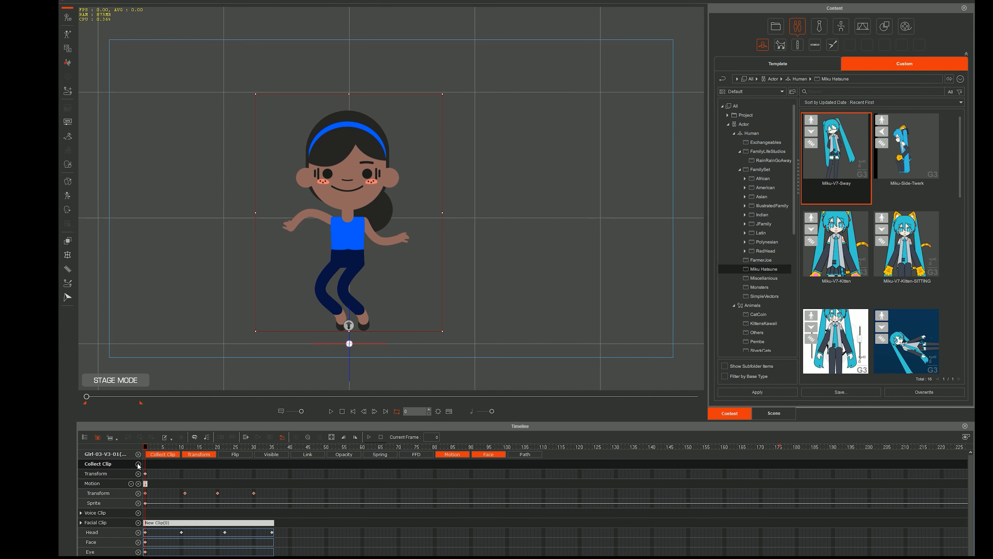
Mark a Collect Clip range from frame 0 to frame 35 over the girl's motion and head keys, and preview it
{"action": "left_click_drag", "start_coordinate": [145, 465], "coordinate": [272, 465]}
{"action": "left_click", "coordinate": [145, 467]}
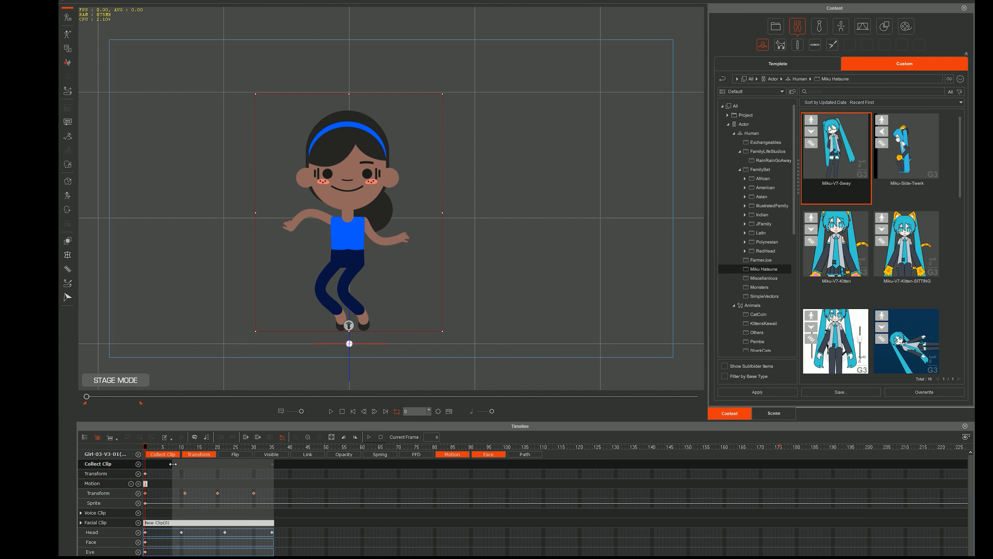
{"action": "mouse_move", "coordinate": [152, 464]}
{"action": "left_mouse_down"}
{"action": "mouse_move", "coordinate": [242, 464]}
{"action": "mouse_move", "coordinate": [145, 464]}
{"action": "left_mouse_up"}
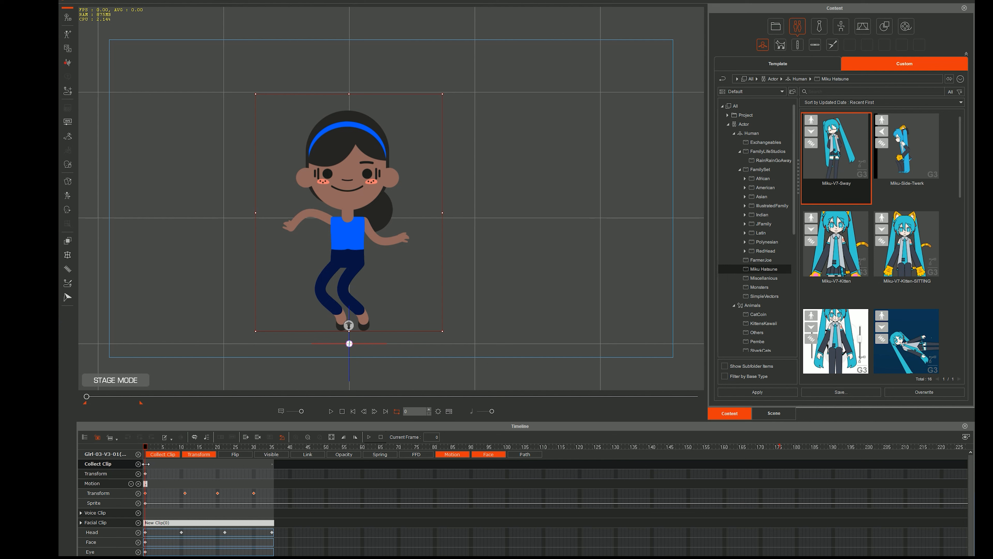
{"action": "mouse_move", "coordinate": [273, 465]}
{"action": "left_mouse_down"}
{"action": "mouse_move", "coordinate": [325, 466]}
{"action": "mouse_move", "coordinate": [272, 466]}
{"action": "left_mouse_up"}
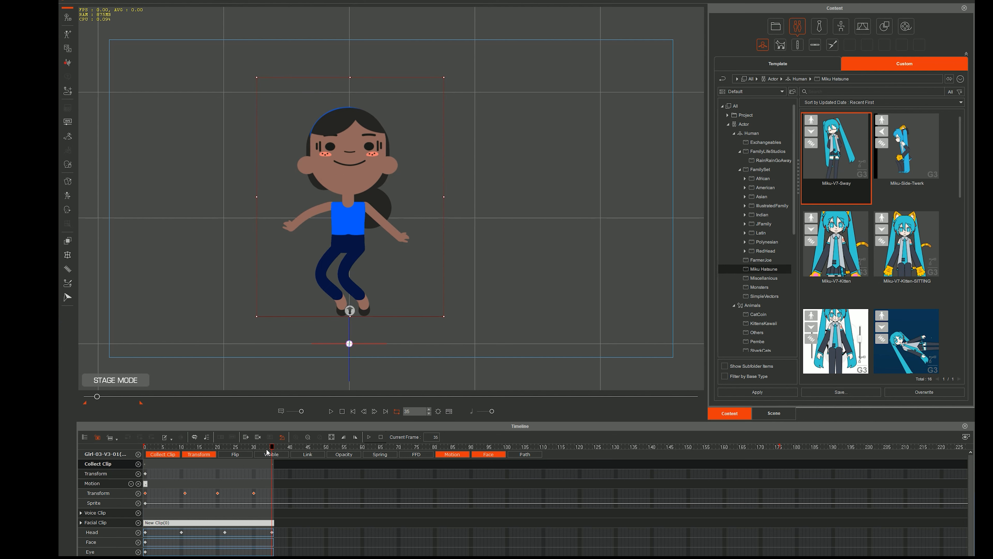
{"action": "key", "text": "space"}
{"action": "left_click", "coordinate": [146, 448]}
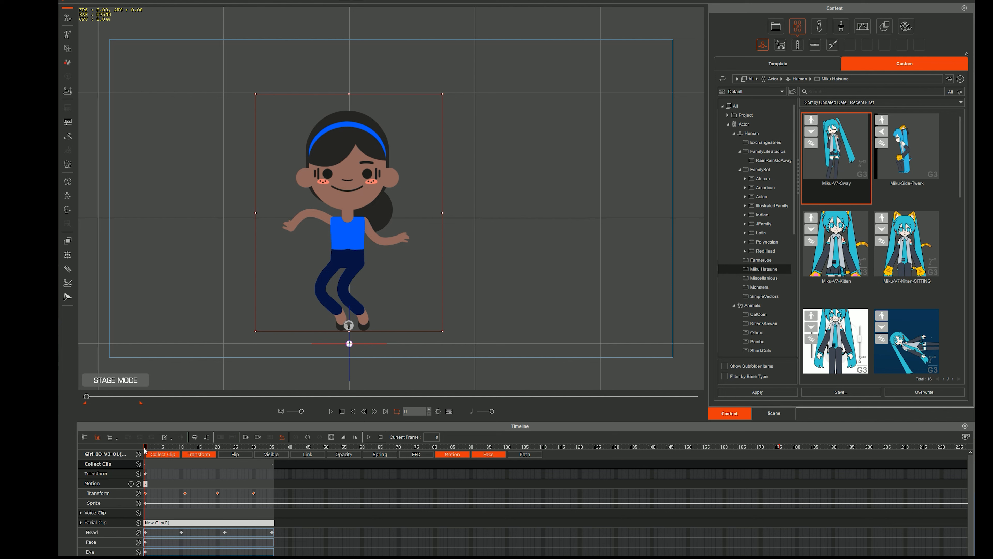
Copy the girl's first Motion Transform keyframe and paste it at frame 50
{"action": "left_click", "coordinate": [145, 494]}
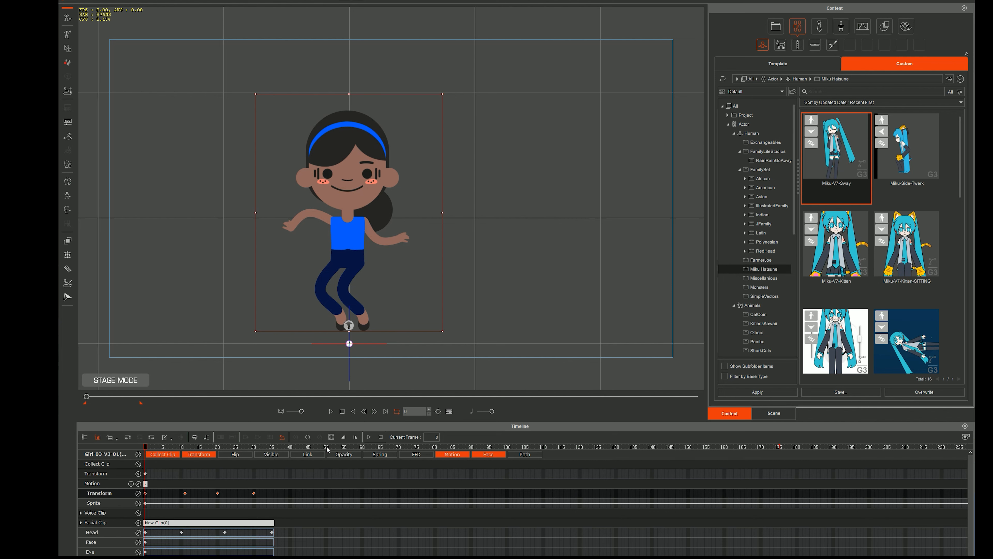
{"action": "left_click", "coordinate": [324, 502]}
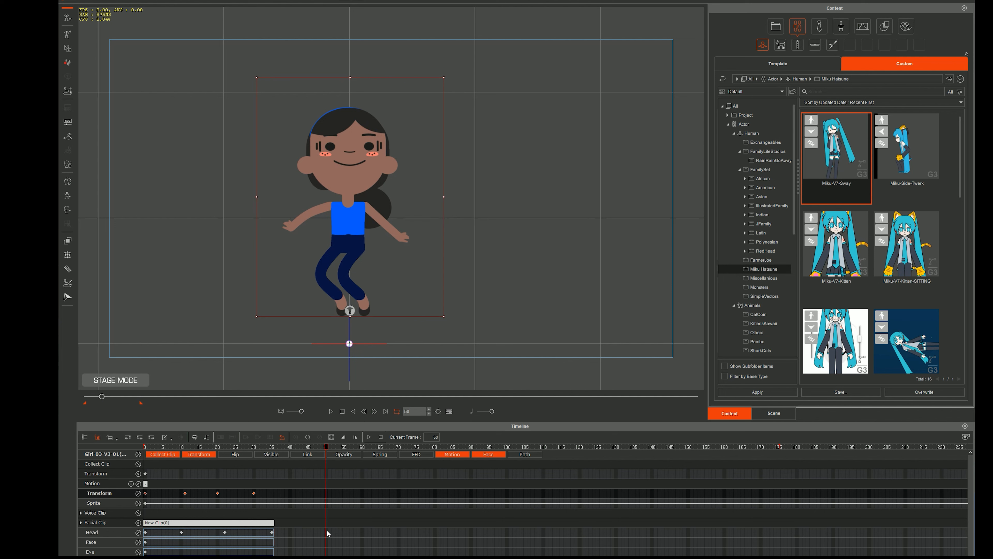
{"action": "left_click", "coordinate": [326, 492]}
{"action": "key", "text": "ctrl+v"}
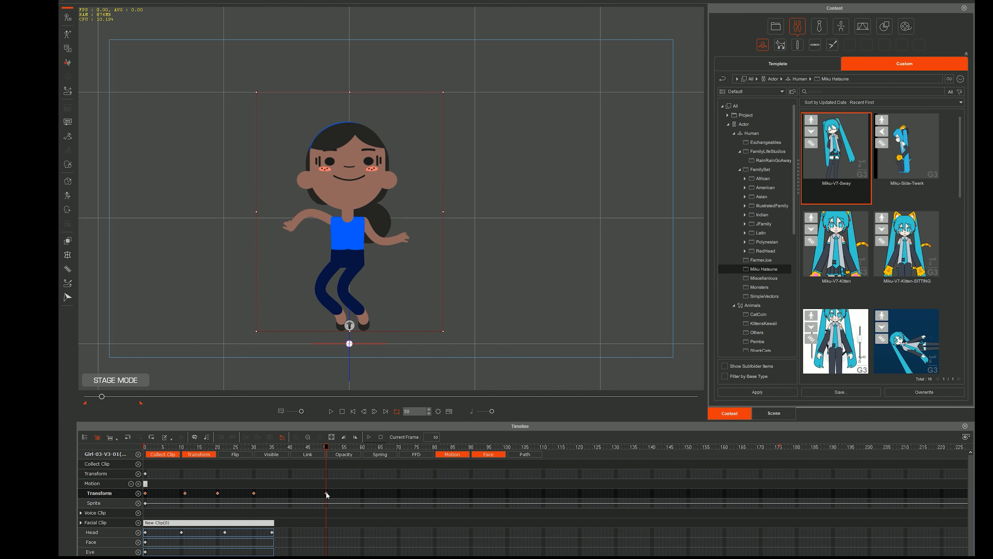
Copy the girl's first Head keyframe, paste it at frame 50, and preview the loop
{"action": "left_click", "coordinate": [145, 533]}
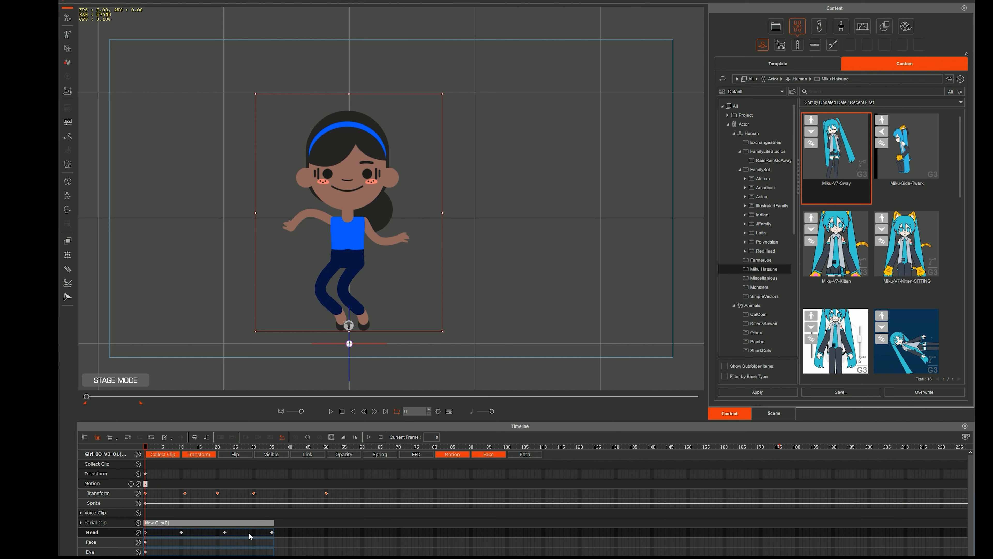
{"action": "double_click", "coordinate": [327, 534]}
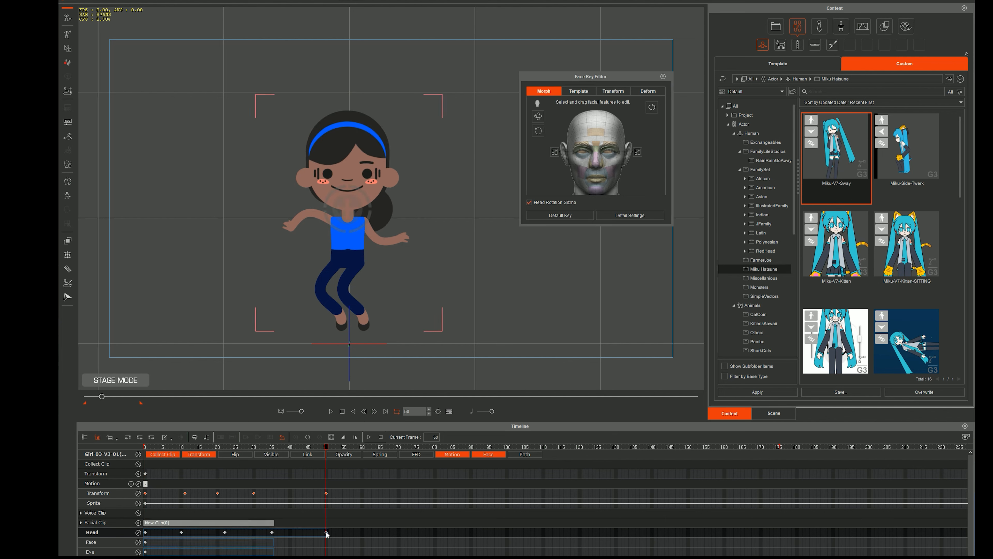
{"action": "left_click", "coordinate": [331, 411]}
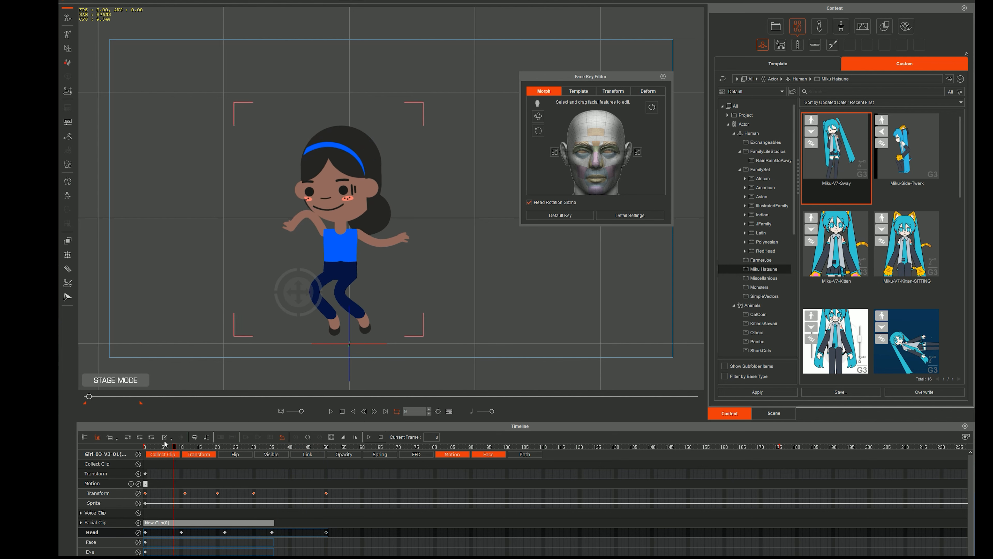
{"action": "left_click", "coordinate": [330, 411]}
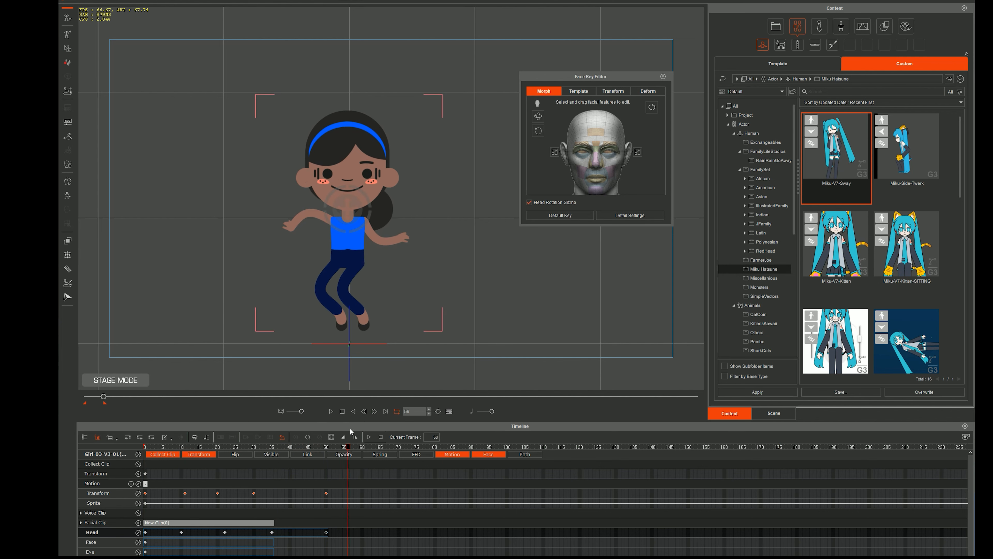
{"action": "left_click", "coordinate": [330, 411]}
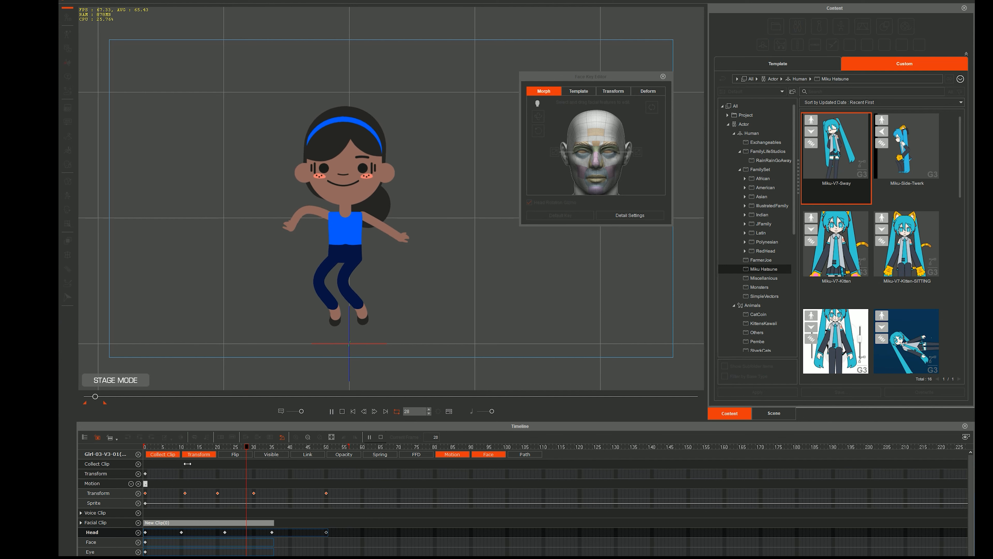
{"action": "left_click", "coordinate": [353, 411]}
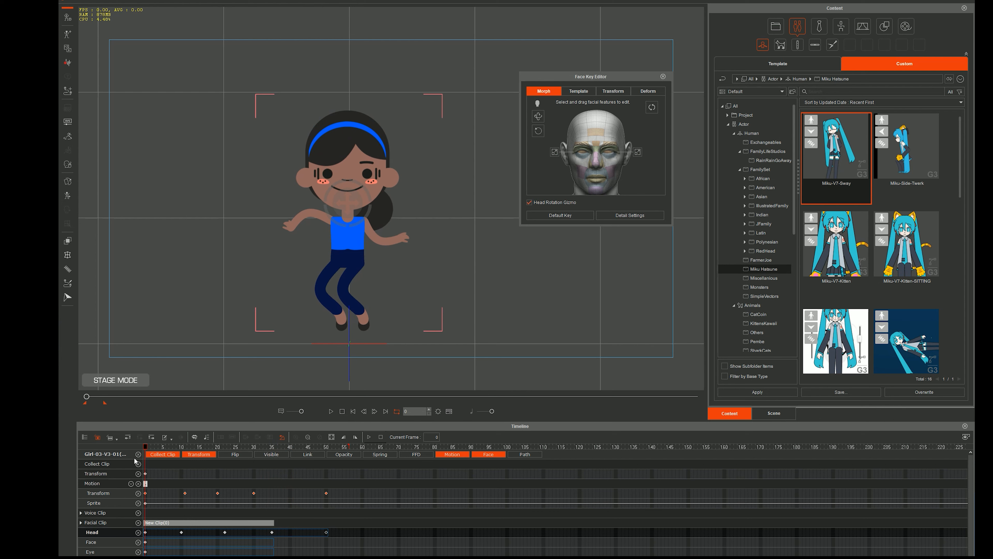
Mark a Collect Clip range from frame 0 to about frame 51 over the girl's motion and head keys
{"action": "left_click", "coordinate": [149, 456]}
{"action": "left_click", "coordinate": [150, 456]}
{"action": "left_click", "coordinate": [157, 454]}
{"action": "left_click", "coordinate": [157, 455]}
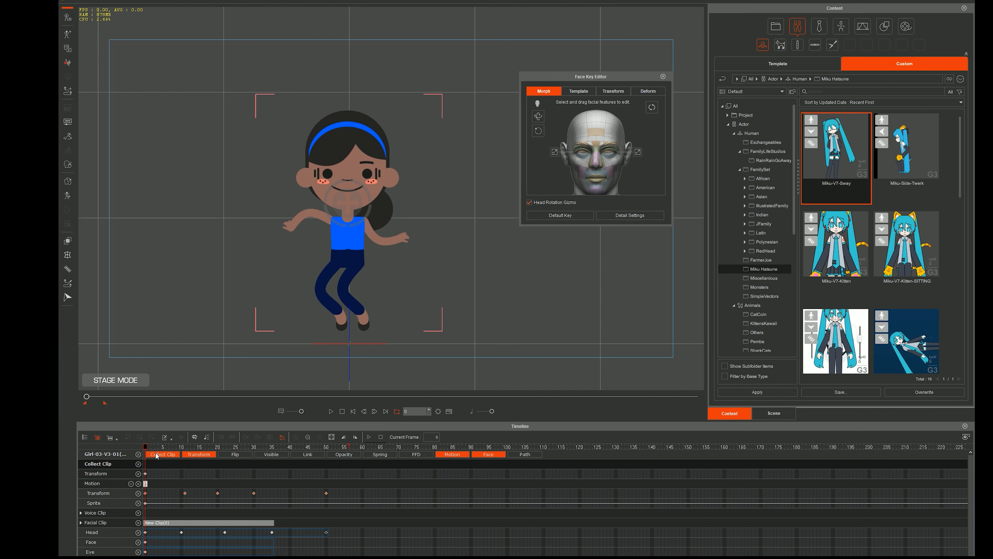
{"action": "left_click_drag", "start_coordinate": [148, 467], "coordinate": [328, 474]}
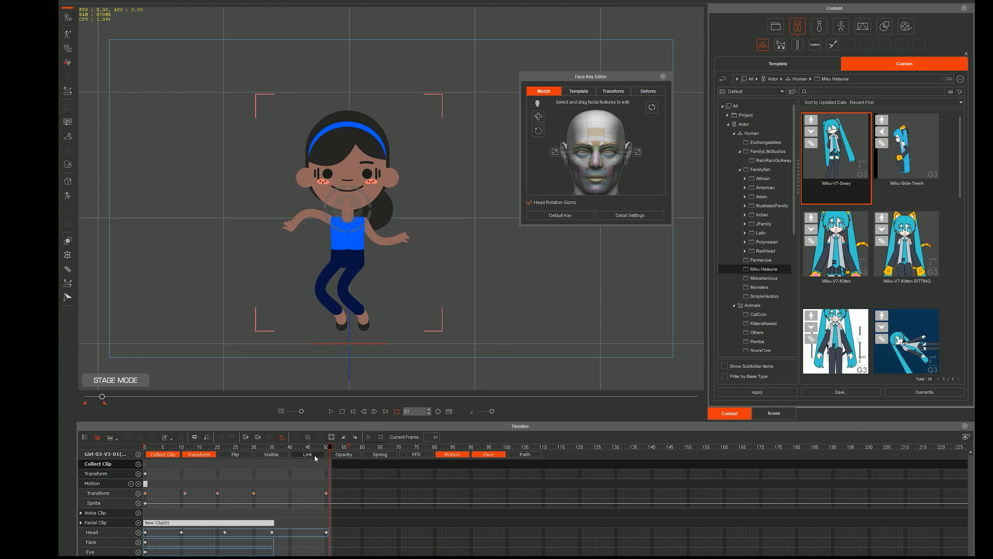
Add the marked Collect Clip range to the girl's Action Menu under the name wiggly-womper
{"action": "right_click", "coordinate": [311, 465]}
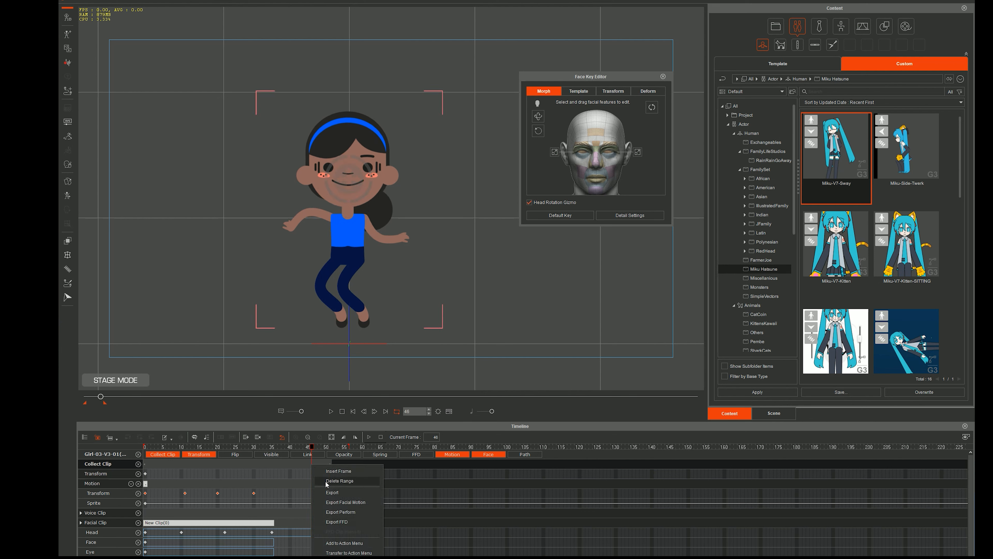
{"action": "left_click", "coordinate": [344, 543]}
{"action": "type", "text": "wiggly-womper"}
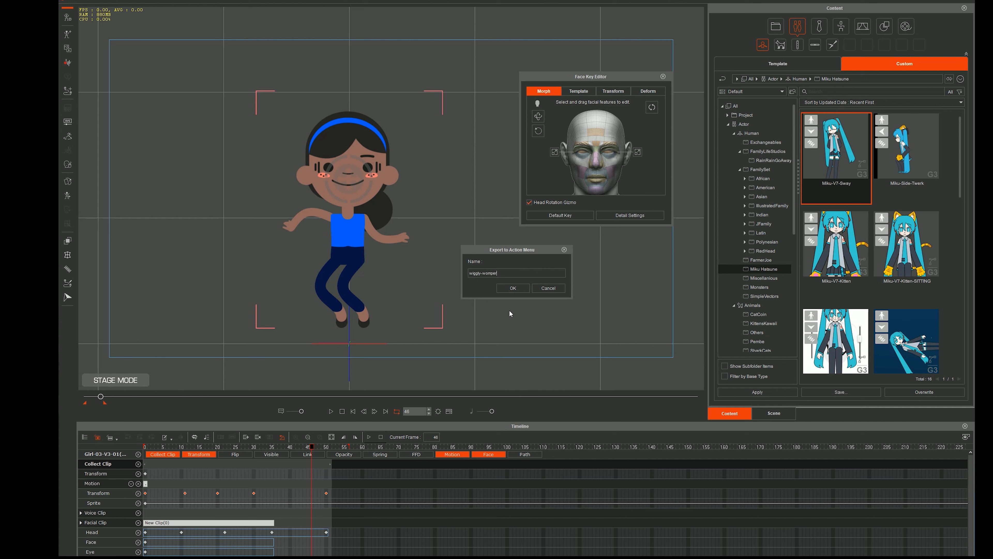
{"action": "key", "text": "Return"}
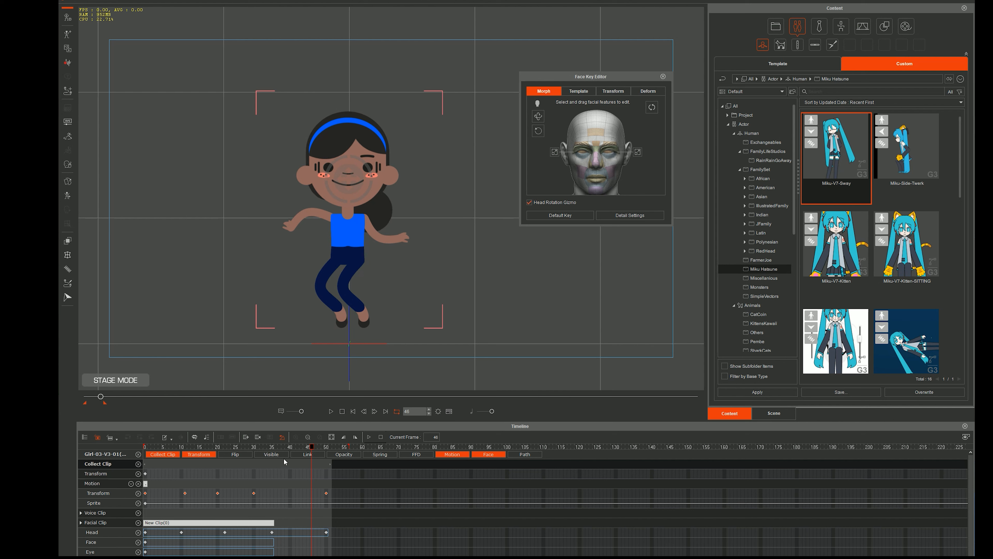
Preview the motion, close the Face Key Editor, and apply the wiggly-womper action to the girl at frame 52
{"action": "key", "text": "space"}
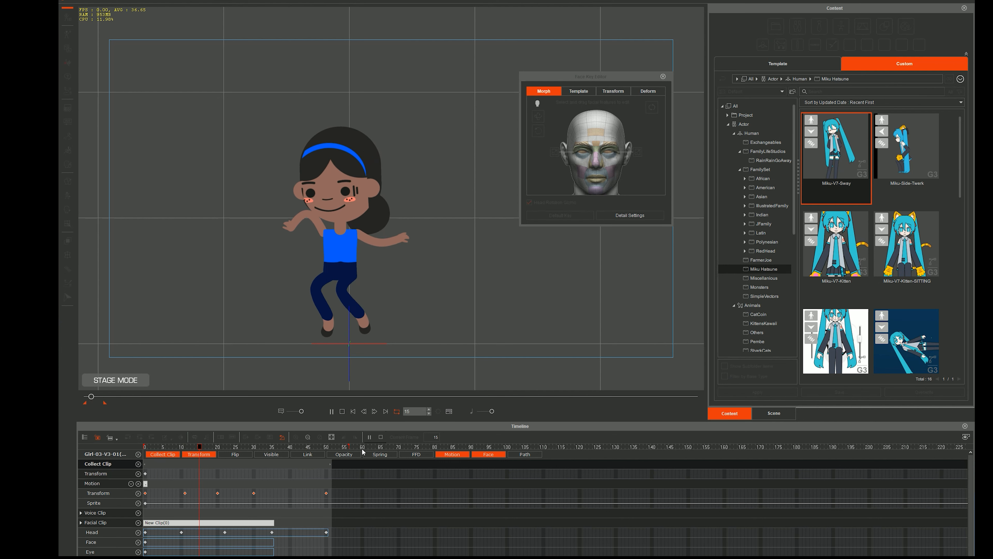
{"action": "key", "text": "space"}
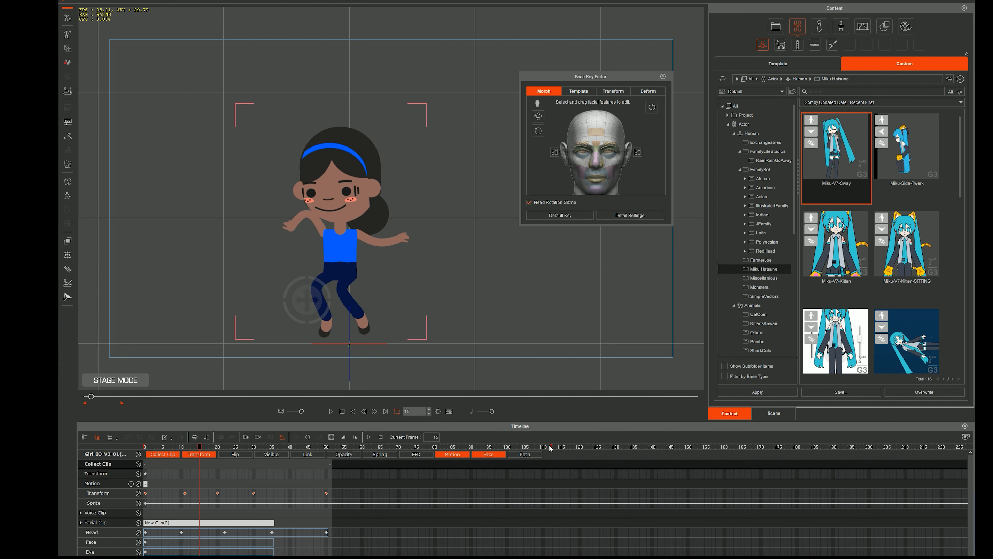
{"action": "left_click", "coordinate": [341, 446]}
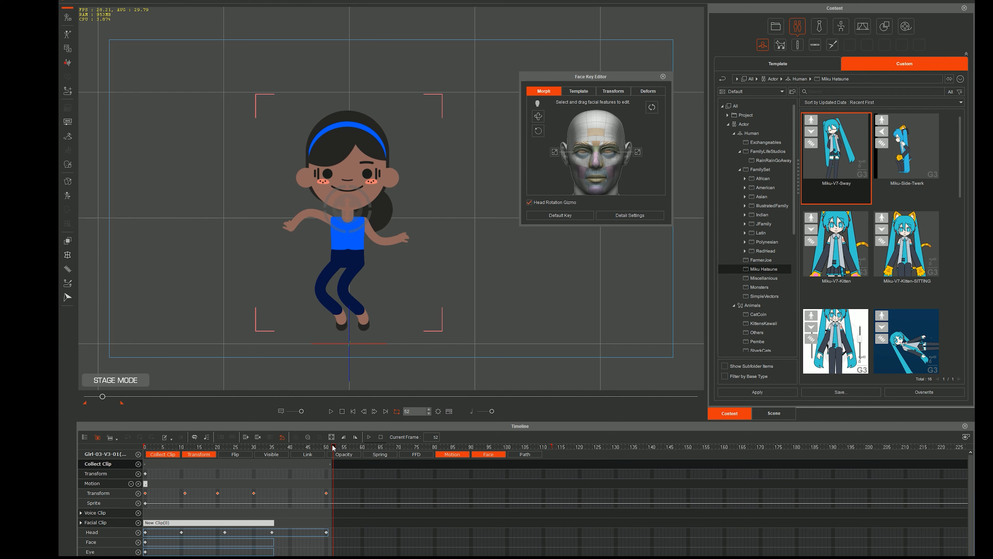
{"action": "left_click", "coordinate": [343, 225]}
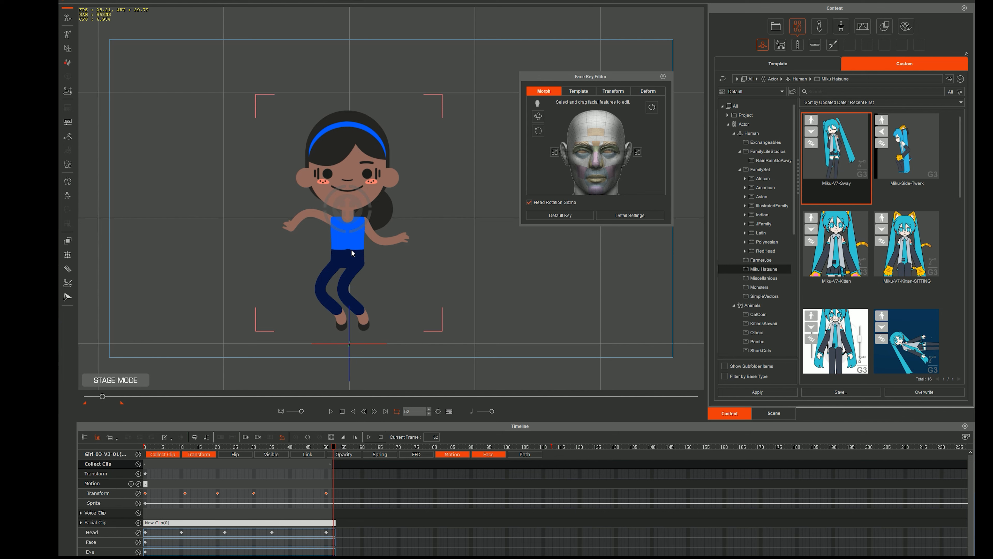
{"action": "left_click", "coordinate": [664, 77]}
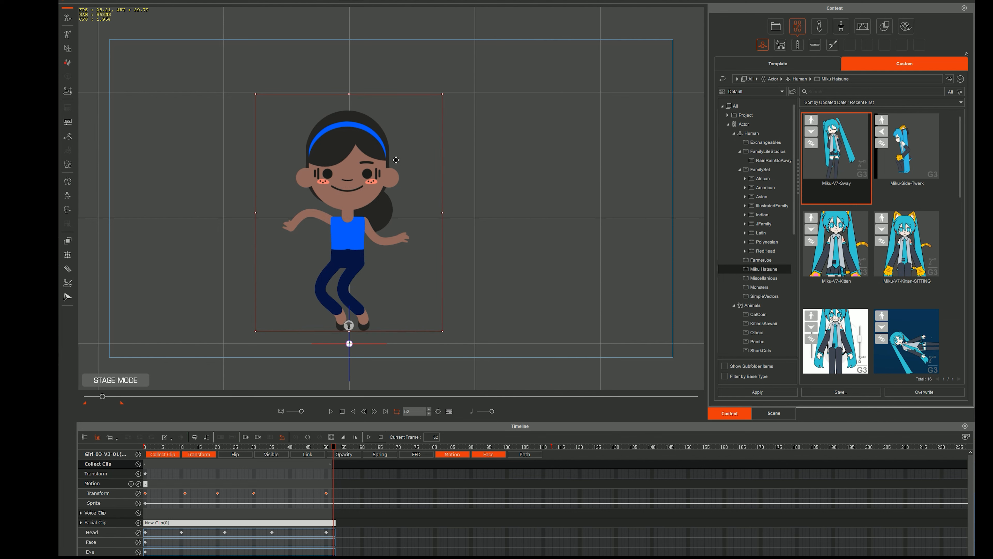
{"action": "right_click", "coordinate": [354, 152]}
{"action": "mouse_move", "coordinate": [385, 159]}
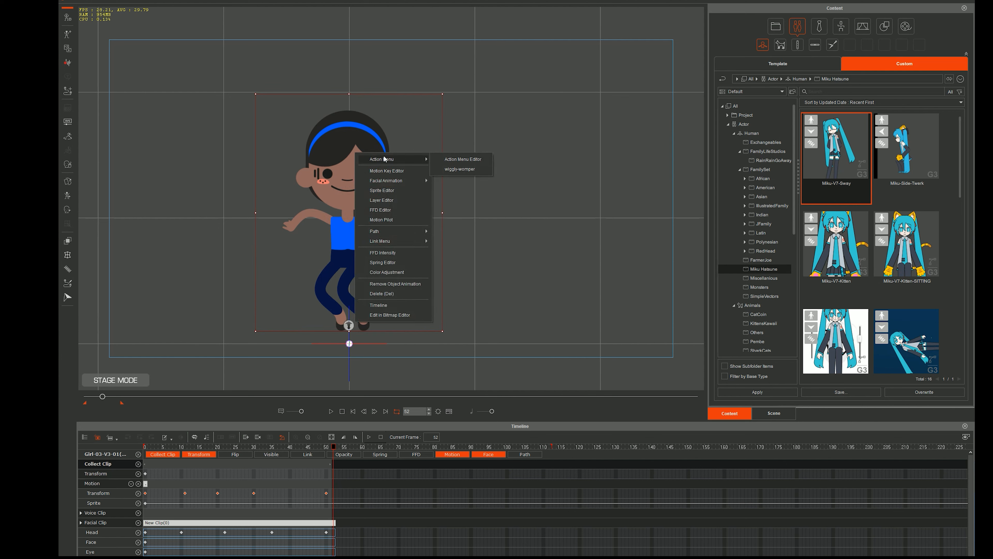
{"action": "left_click", "coordinate": [459, 169]}
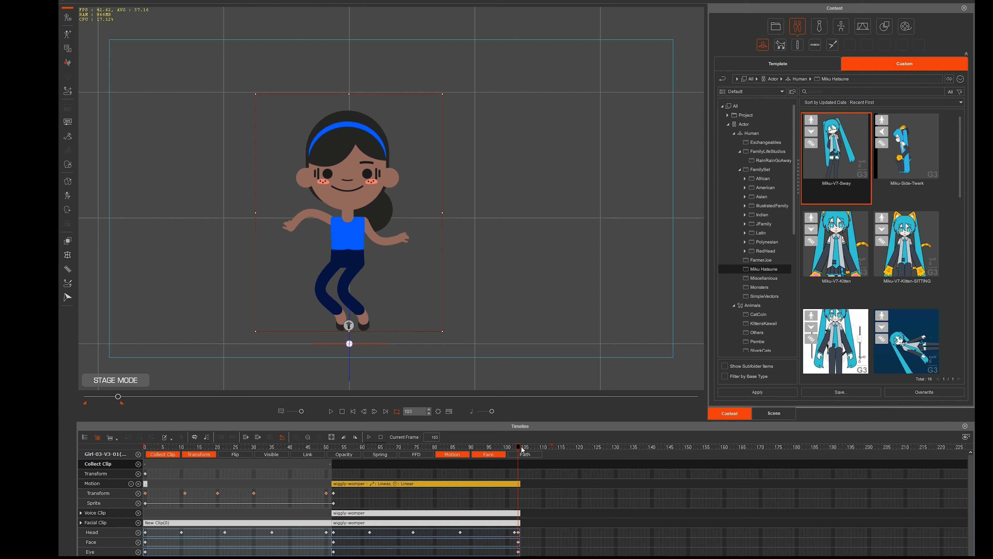
Extend the wiggly-womper motion clip to about frame 205 and preview the repeated motion
{"action": "left_click_drag", "start_coordinate": [520, 449], "coordinate": [889, 484]}
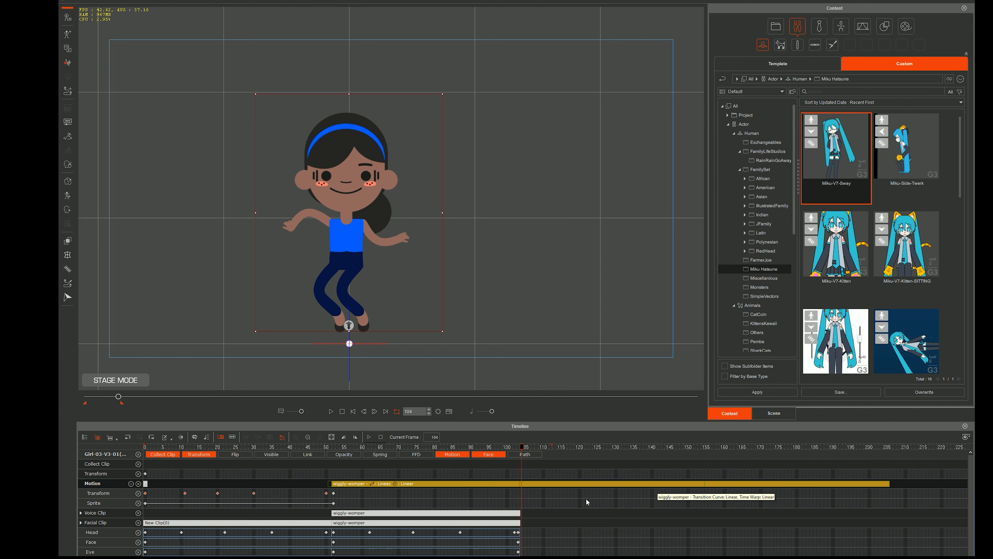
{"action": "left_click_drag", "start_coordinate": [450, 450], "coordinate": [144, 450]}
{"action": "key", "text": "space"}
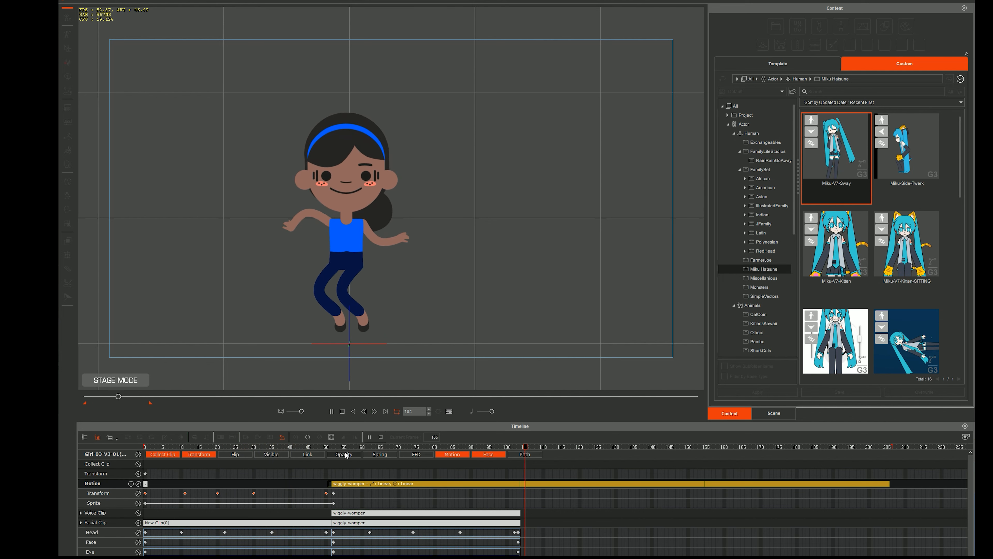
{"action": "key", "text": "space"}
Move the wiggly-womper clip to start at about frame 57, extend its transition back to about frame 50, and preview the blend
{"action": "left_click", "coordinate": [341, 474]}
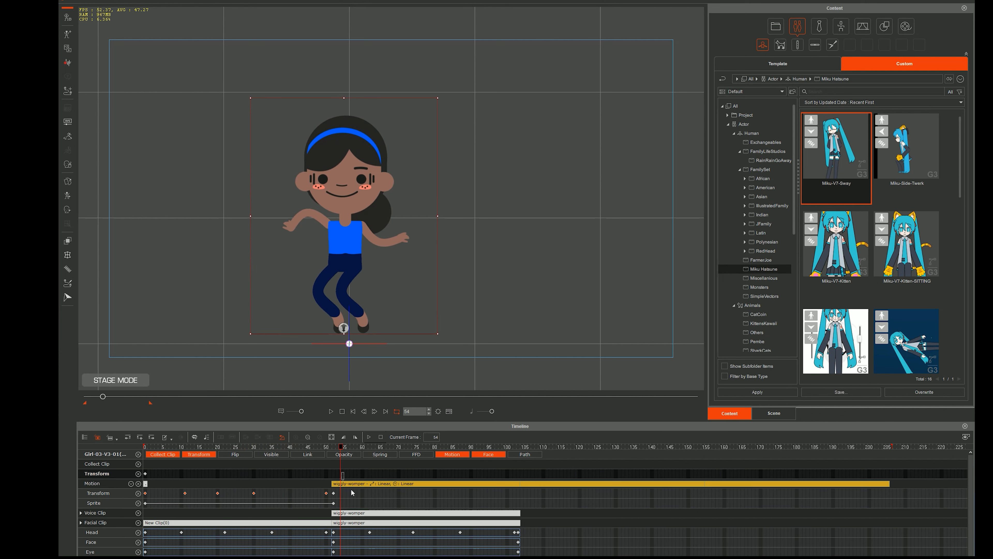
{"action": "left_click_drag", "start_coordinate": [404, 473], "coordinate": [346, 487]}
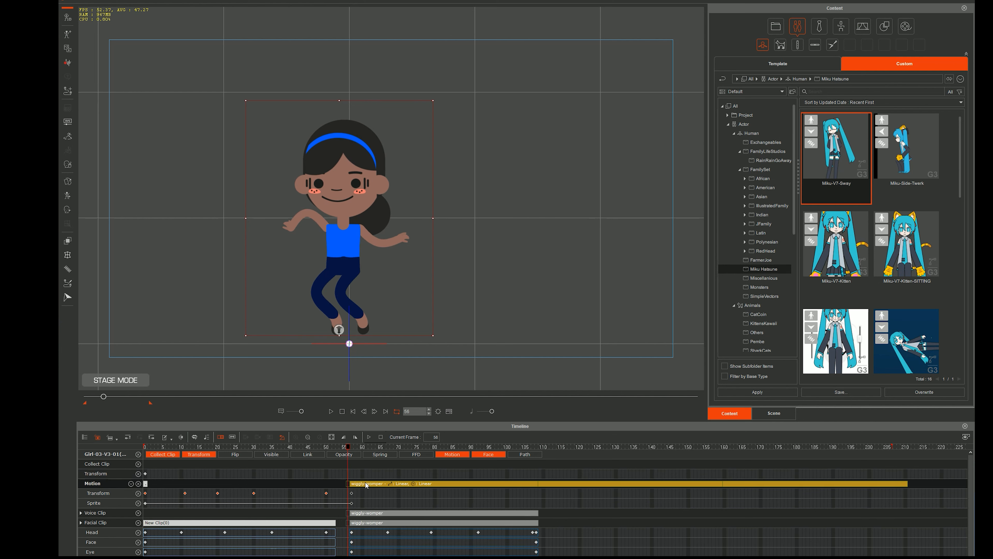
{"action": "left_click", "coordinate": [334, 487]}
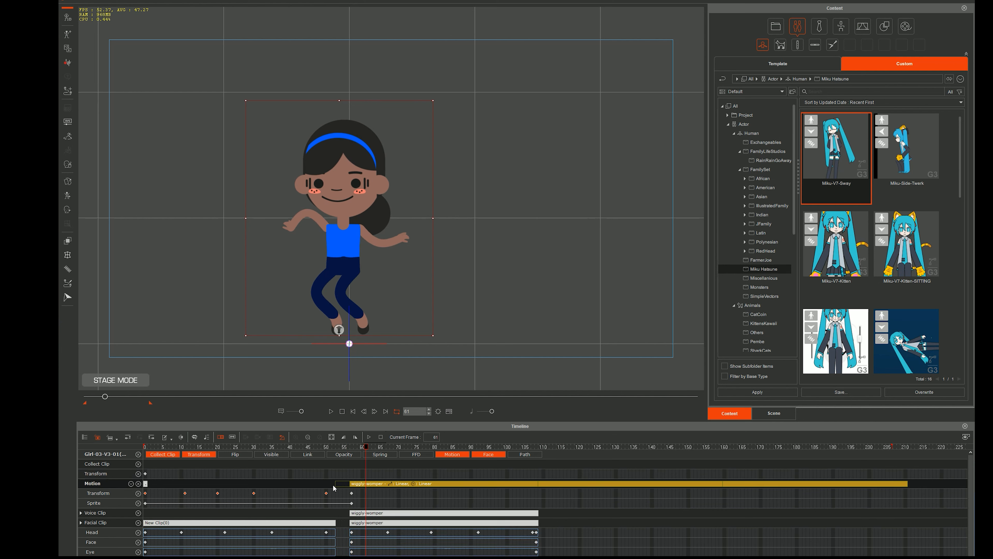
{"action": "left_click", "coordinate": [324, 448]}
{"action": "key", "text": "space"}
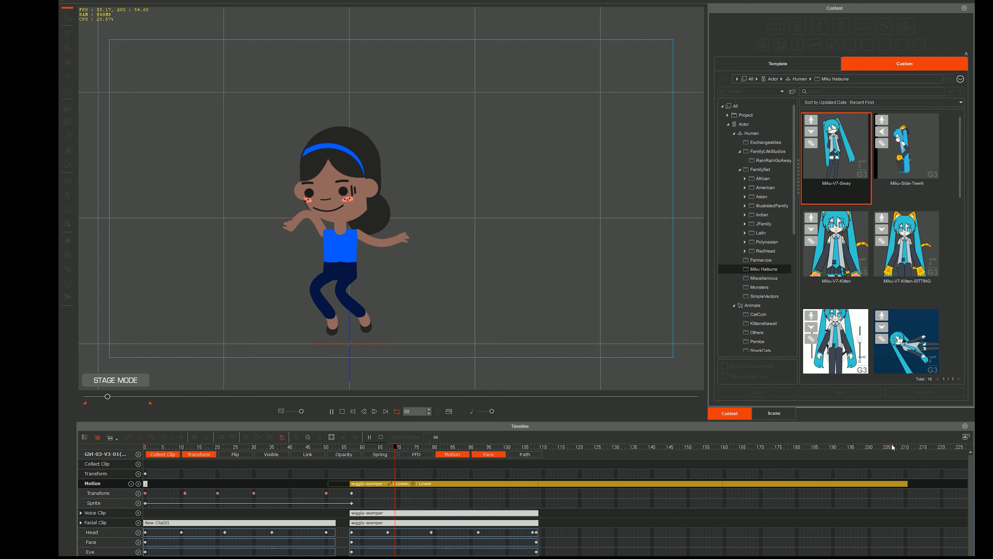
{"action": "left_click", "coordinate": [353, 411]}
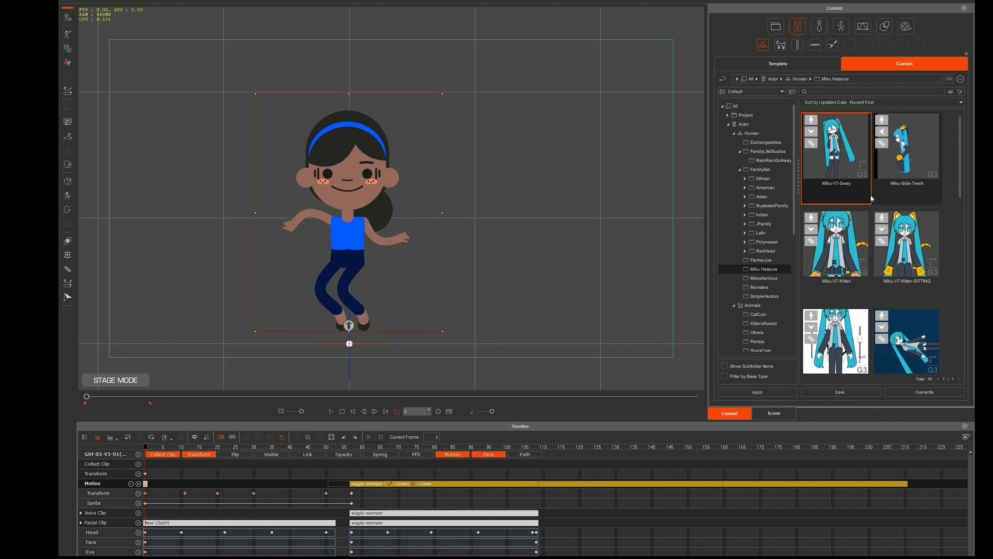
Place the Girl_03 character from SimpleVectors beside the blue girl and check which actions her Action Menu offers
{"action": "left_click", "coordinate": [764, 296]}
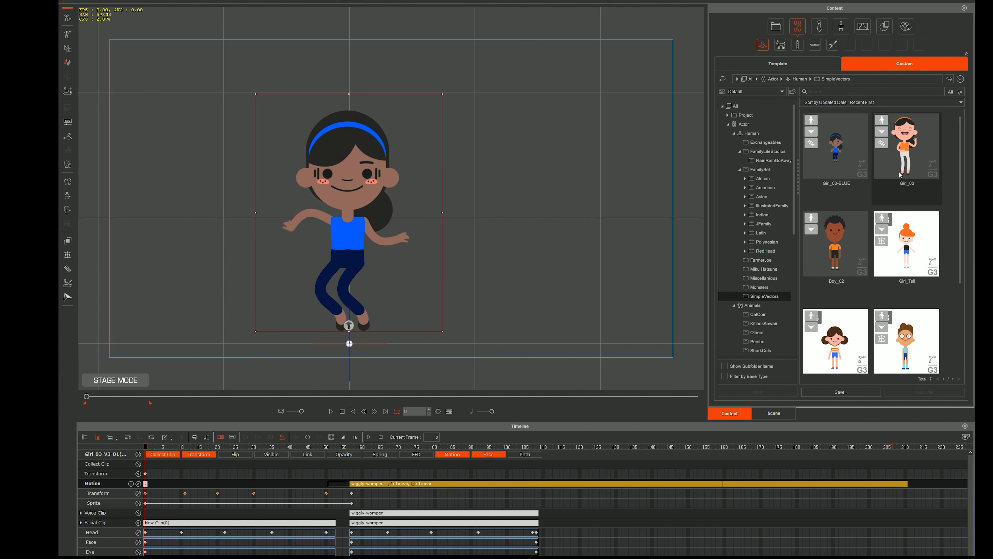
{"action": "left_click_drag", "start_coordinate": [899, 174], "coordinate": [513, 305]}
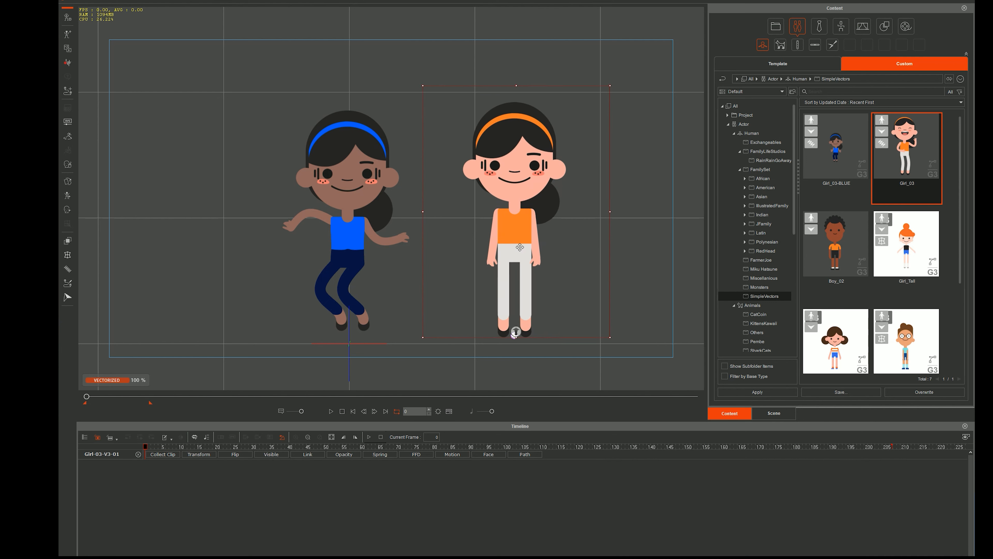
{"action": "right_click", "coordinate": [520, 240]}
{"action": "mouse_move", "coordinate": [561, 251]}
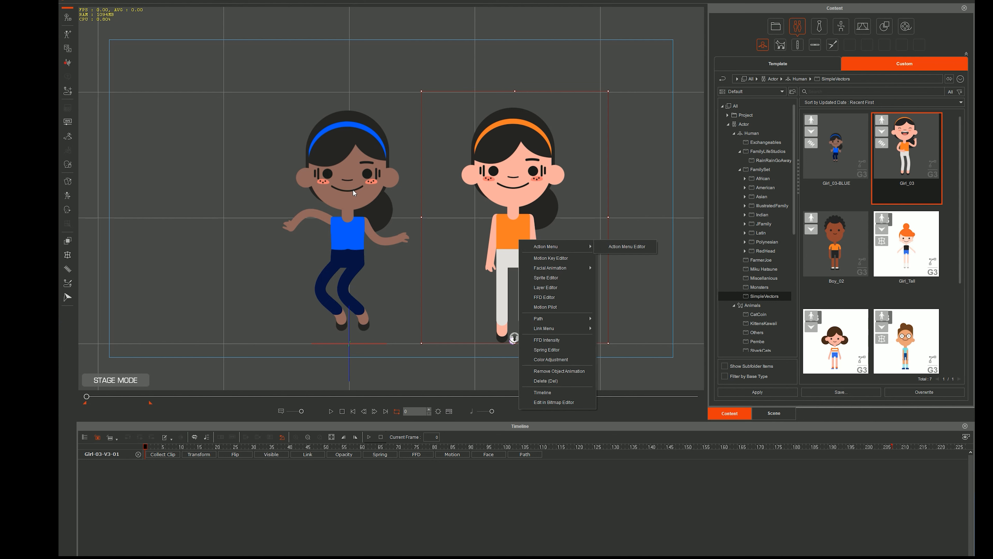
{"action": "key", "text": "Escape"}
Mark the blue girl's Collect Clip range from frame 0 to about 50 and start its Perform export
{"action": "left_click", "coordinate": [331, 234]}
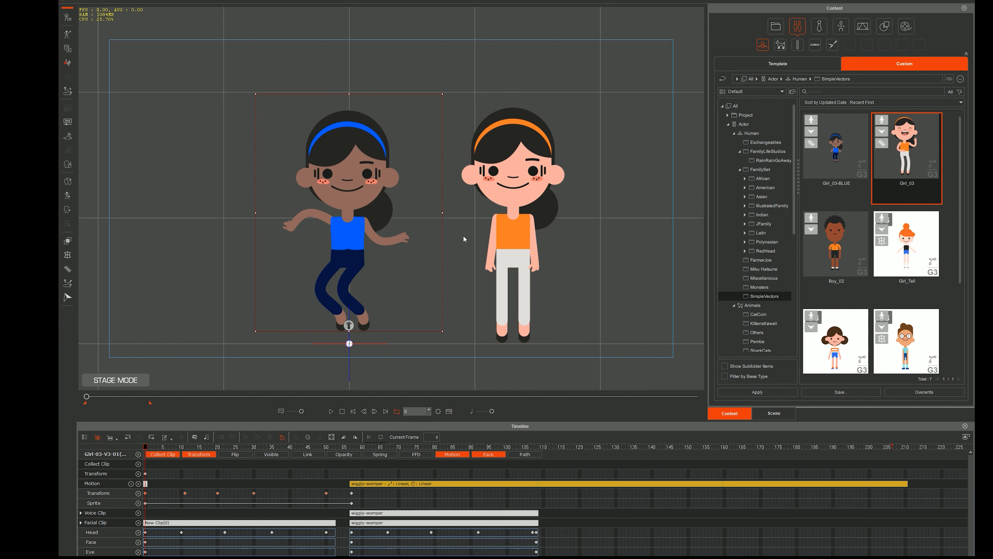
{"action": "left_click", "coordinate": [501, 236]}
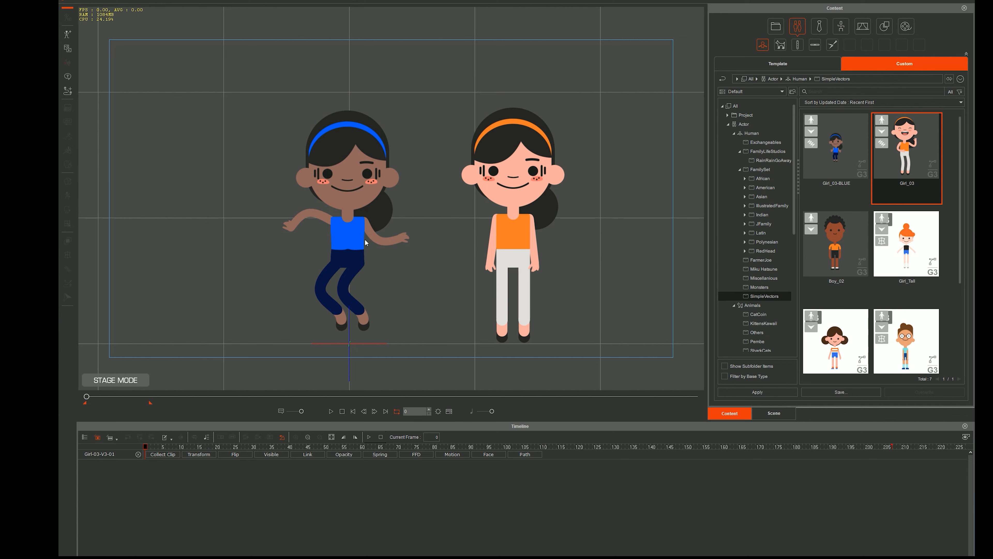
{"action": "left_click", "coordinate": [346, 238]}
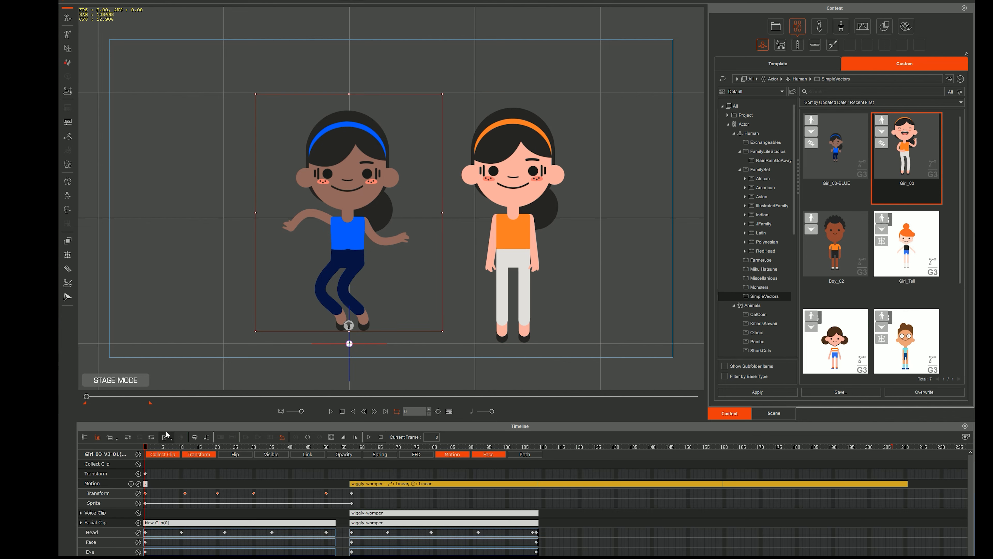
{"action": "left_click", "coordinate": [162, 454]}
{"action": "left_click_drag", "start_coordinate": [145, 464], "coordinate": [317, 465]}
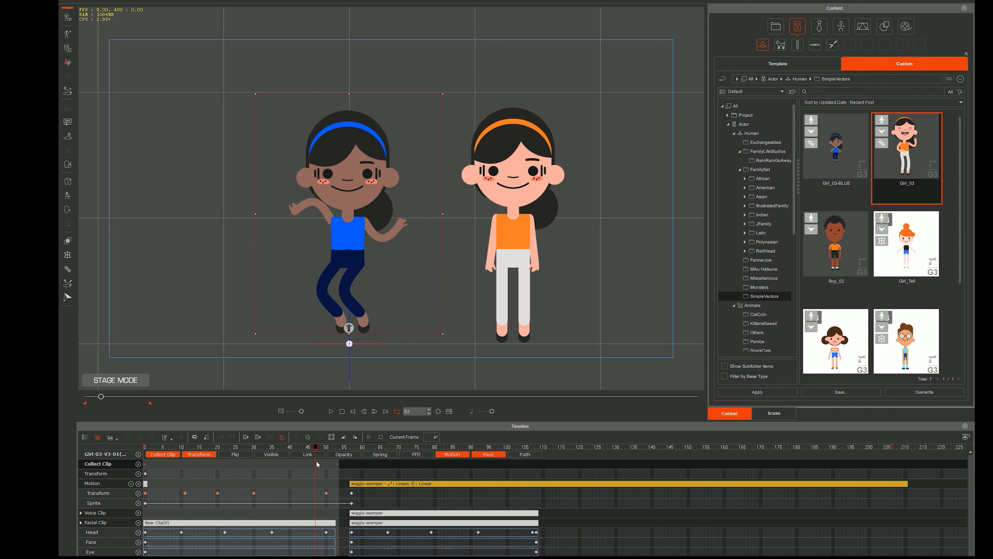
{"action": "right_click", "coordinate": [317, 465]}
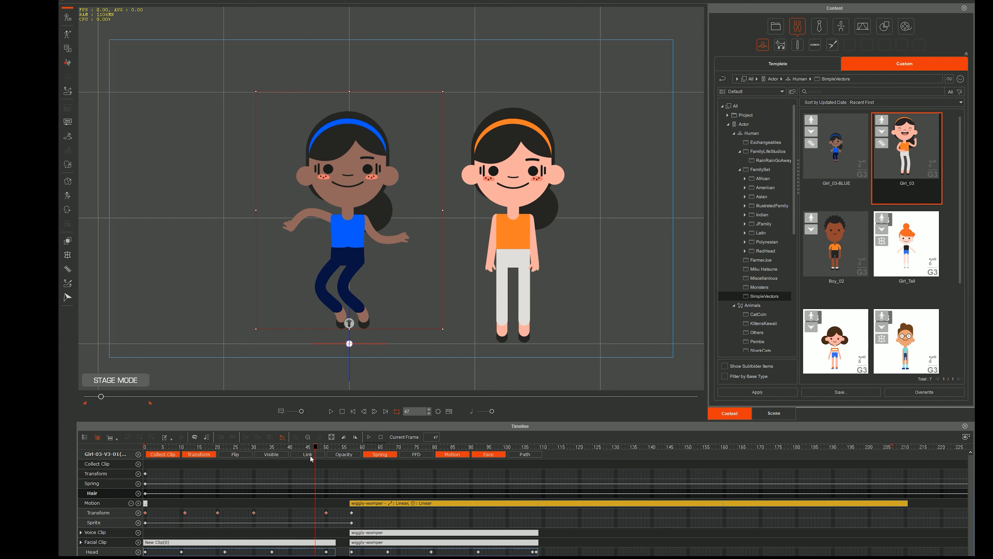
{"action": "left_click_drag", "start_coordinate": [148, 465], "coordinate": [327, 464]}
{"action": "right_click", "coordinate": [326, 466]}
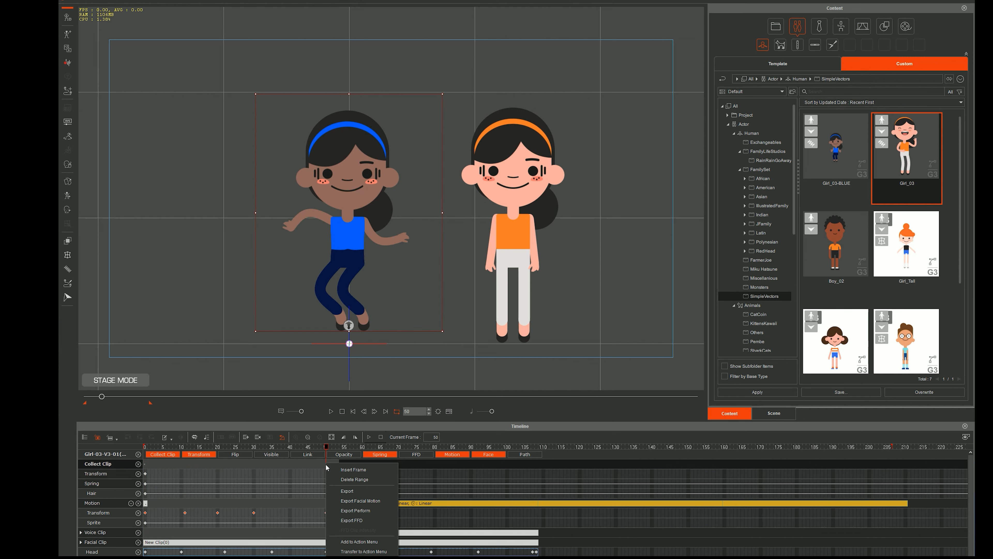
{"action": "left_click", "coordinate": [366, 511]}
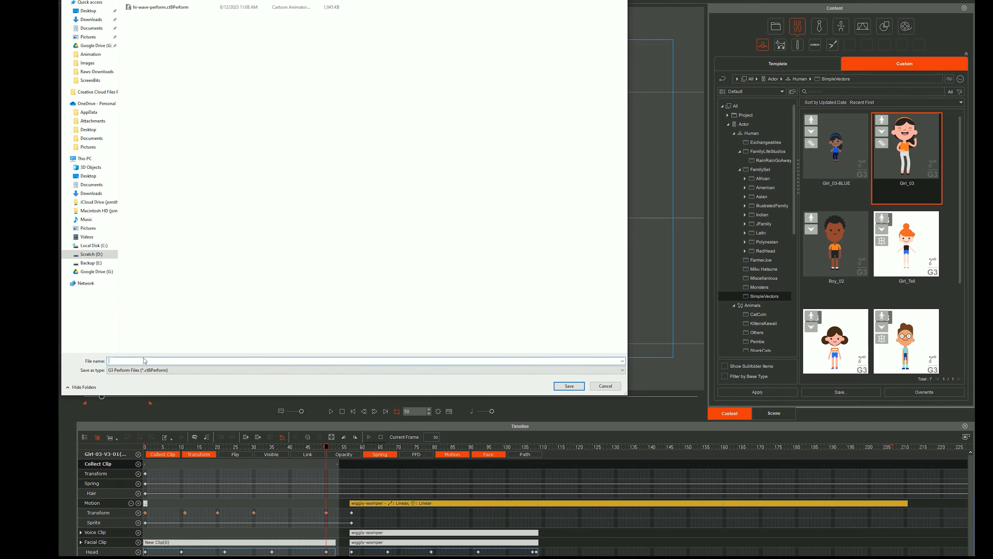
Save the Perform file as wiggly-womper in the Youtubes\SimpleVectors folder on the Backup (E:) drive
{"action": "type", "text": "wil"}
{"action": "type", "text": "gly-womper"}
{"action": "left_click", "coordinate": [89, 263]}
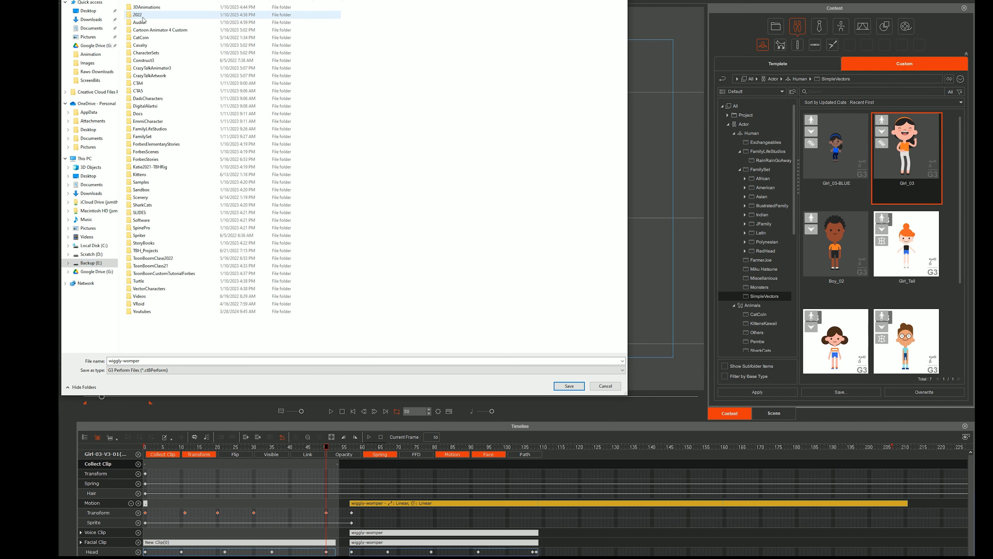
{"action": "double_click", "coordinate": [141, 311]}
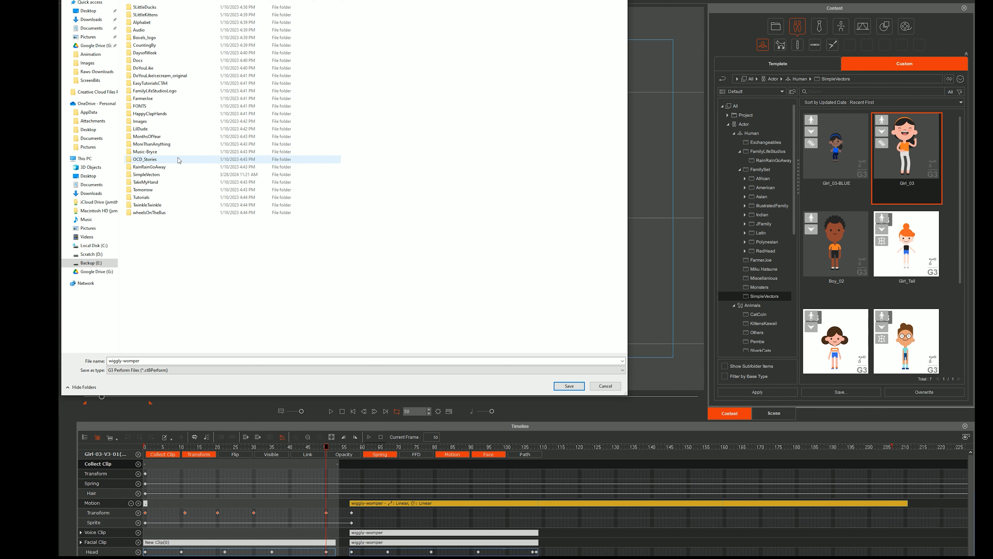
{"action": "double_click", "coordinate": [164, 174]}
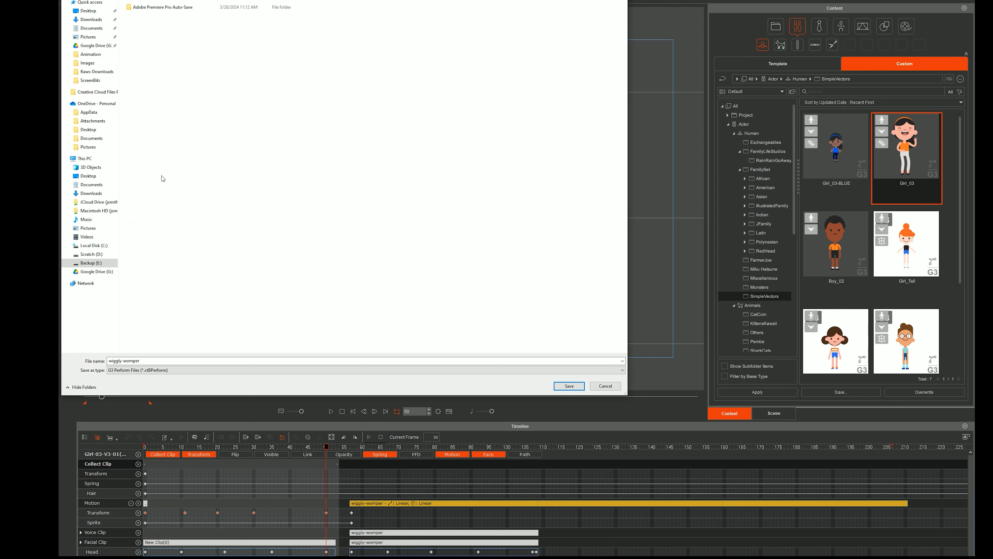
{"action": "left_click", "coordinate": [570, 386]}
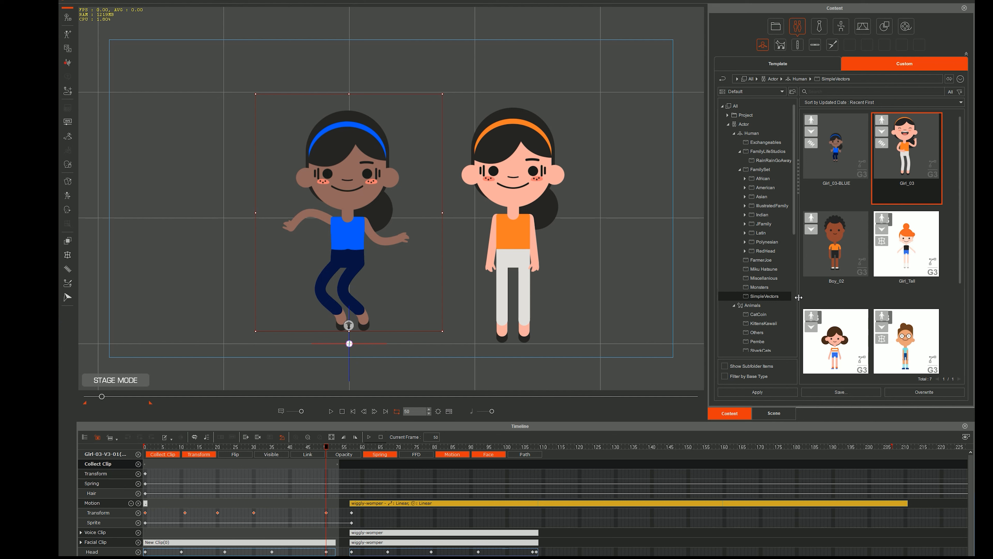
Import the exported wiggly-womper file from the SimpleVectors folder into the custom Animation > Perform library
{"action": "left_click", "coordinate": [734, 133]}
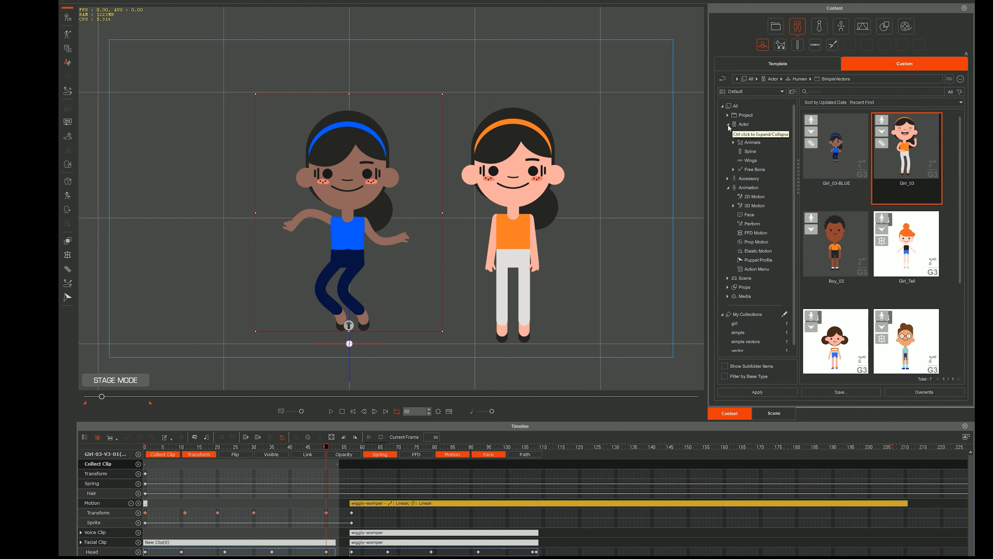
{"action": "left_click", "coordinate": [728, 124]}
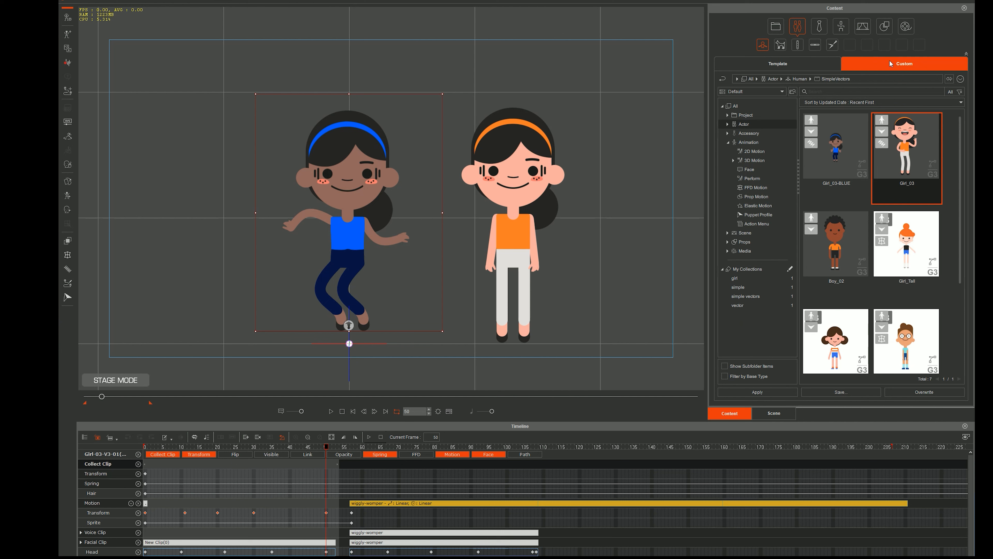
{"action": "left_click", "coordinate": [750, 143]}
{"action": "left_click", "coordinate": [751, 179]}
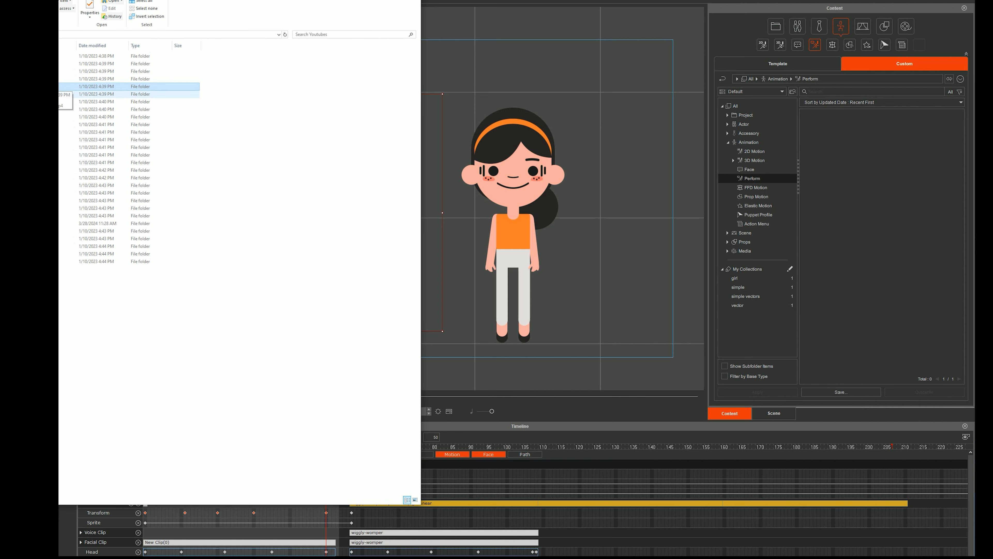
{"action": "double_click", "coordinate": [98, 261]}
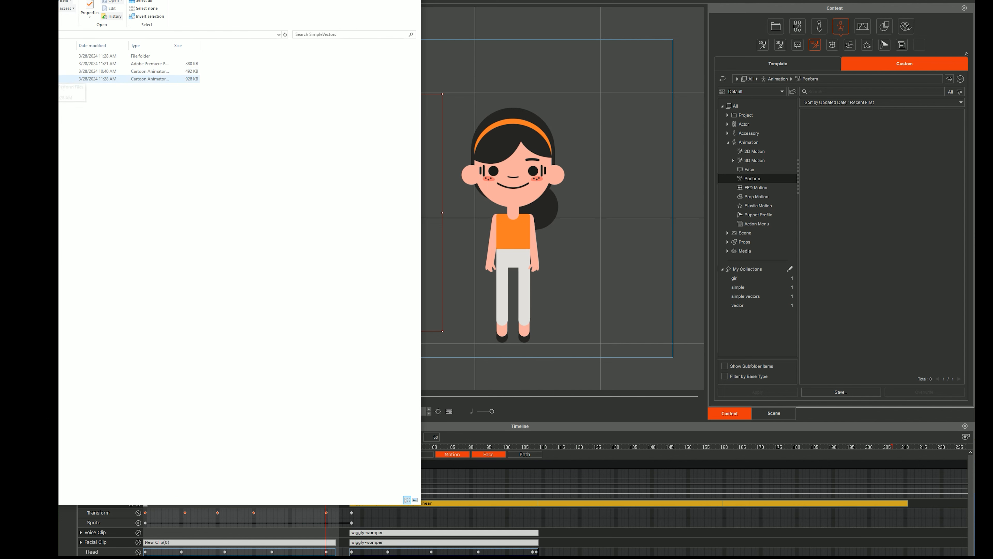
{"action": "key", "text": "alt+Tab"}
{"action": "left_click_drag", "start_coordinate": [971, 240], "coordinate": [909, 262]}
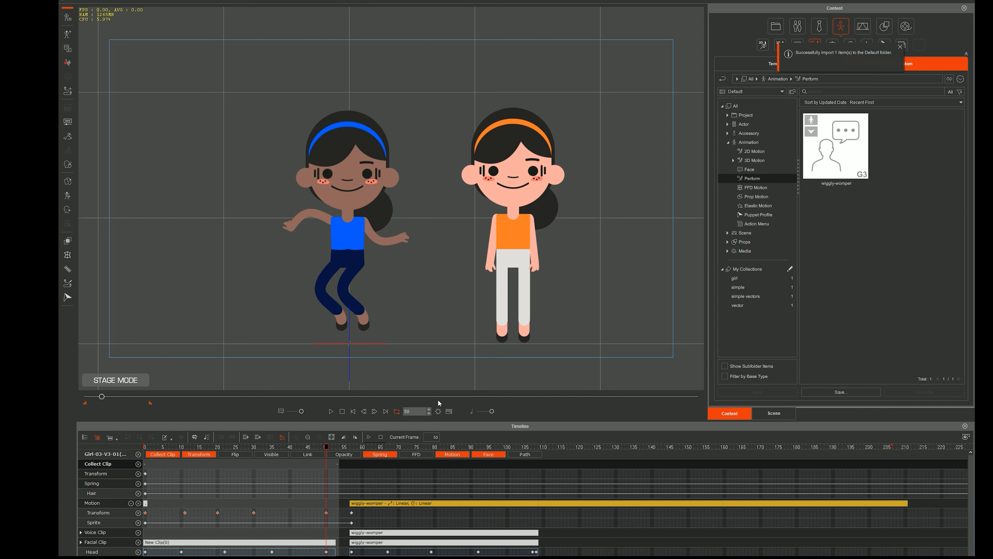
Review the Perform export option for the collected range and the SimpleVectors folder holding the exported file
{"action": "right_click", "coordinate": [315, 462]}
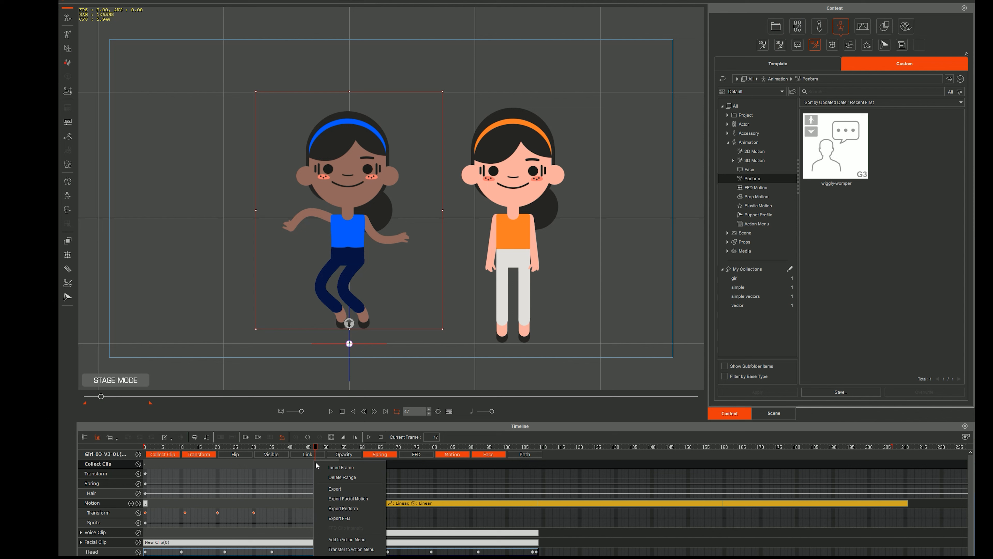
{"action": "left_click", "coordinate": [343, 508]}
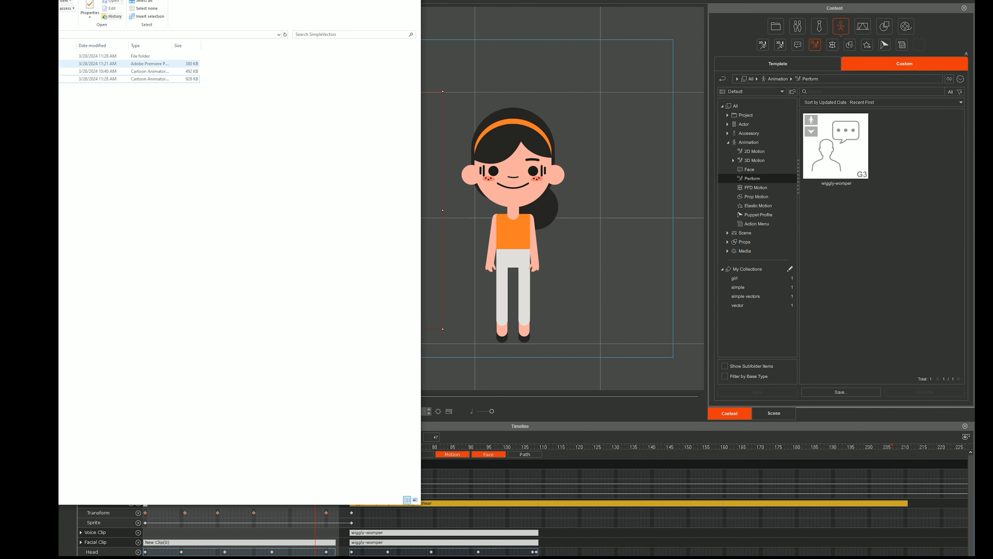
{"action": "left_click", "coordinate": [339, 108]}
Apply the wiggly-womper Perform item to the girl in orange and preview her motion
{"action": "left_click", "coordinate": [876, 248]}
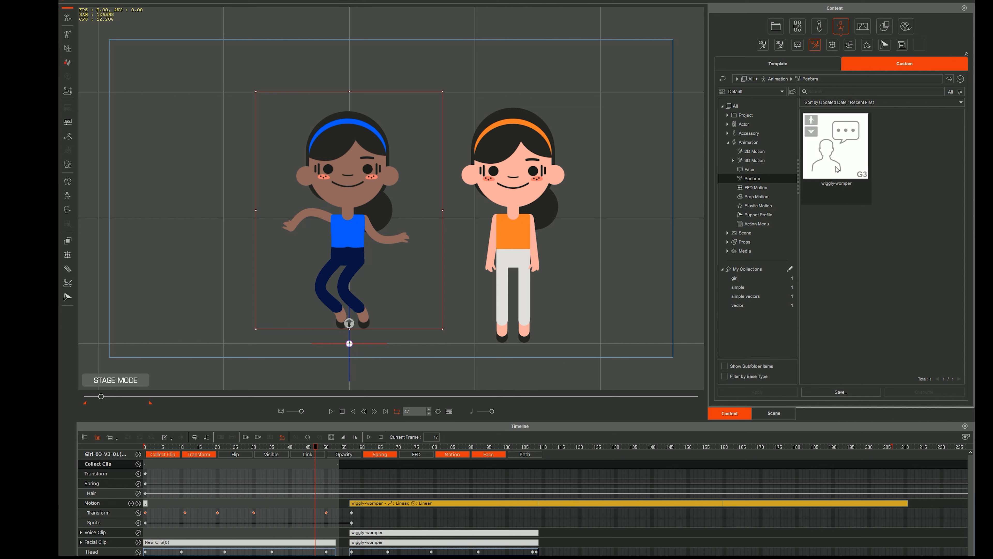
{"action": "left_click_drag", "start_coordinate": [837, 169], "coordinate": [516, 254]}
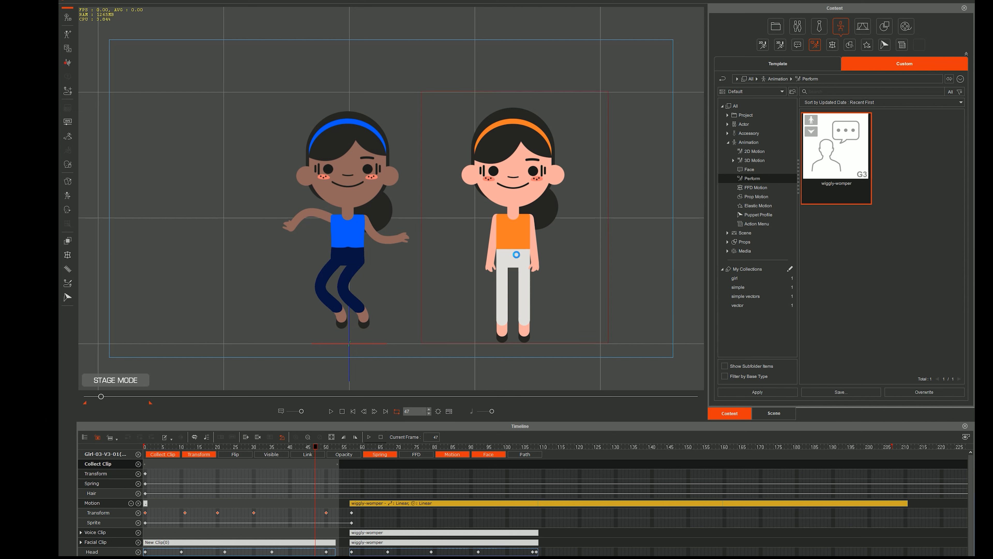
{"action": "key", "text": "space"}
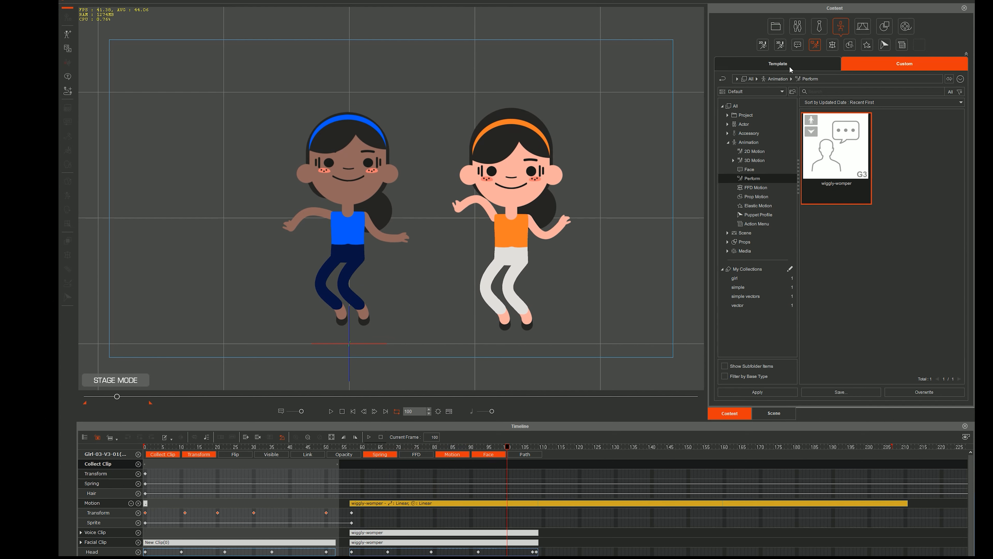
Add the Miku-V7-Sway character from the custom Miku Hatsune actor folder to the stage
{"action": "left_click", "coordinate": [728, 124]}
{"action": "left_click", "coordinate": [751, 133]}
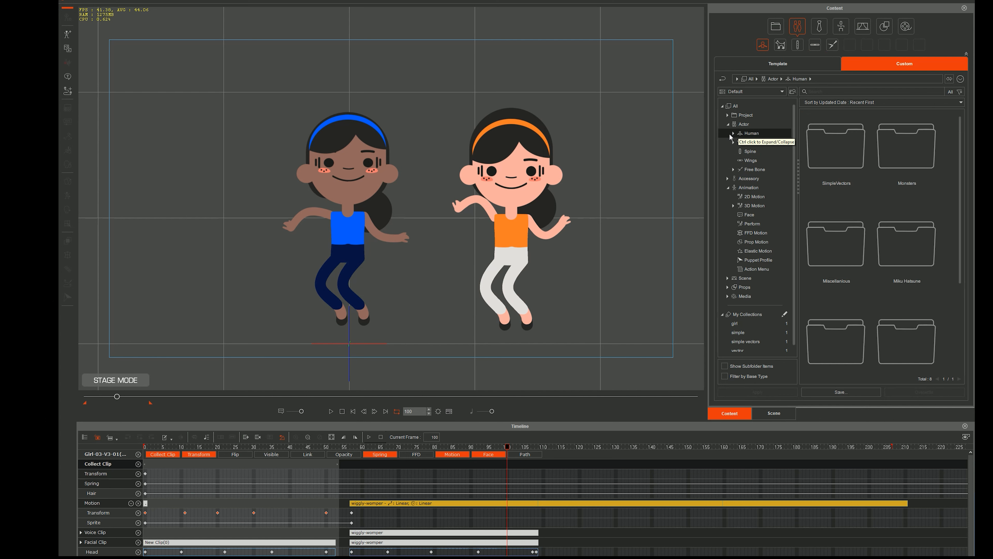
{"action": "left_click", "coordinate": [733, 133]}
{"action": "left_click", "coordinate": [763, 269]}
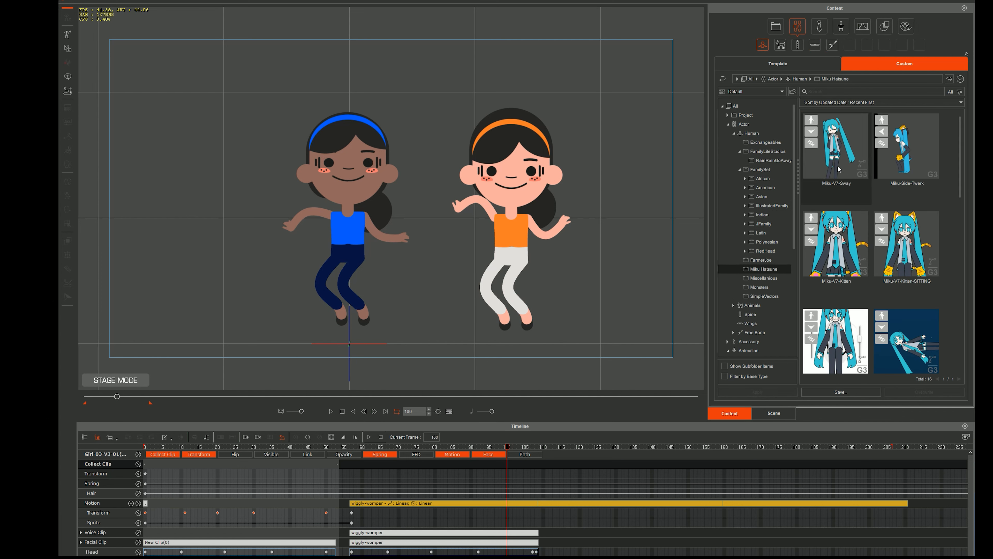
{"action": "left_click_drag", "start_coordinate": [838, 169], "coordinate": [633, 295]}
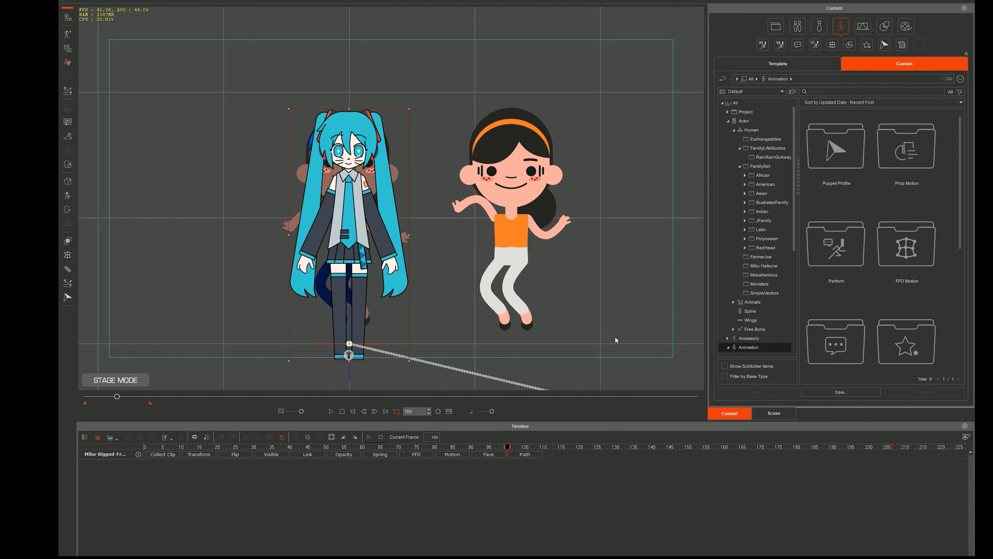
Remove the Miku character's object animation at the first frame and move her between the two girls
{"action": "left_click", "coordinate": [353, 410]}
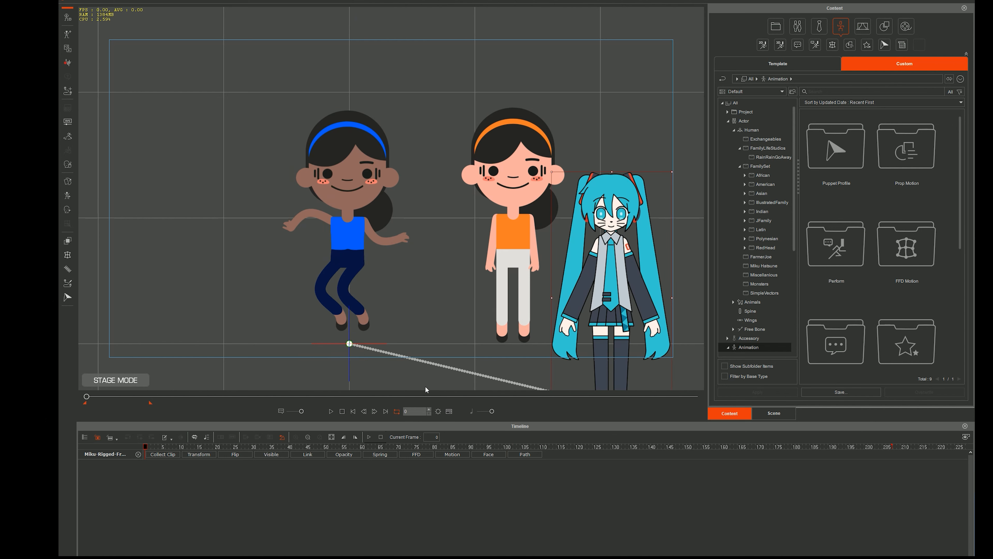
{"action": "right_click", "coordinate": [613, 304]}
{"action": "left_click", "coordinate": [665, 446]}
{"action": "left_click_drag", "start_coordinate": [612, 254], "coordinate": [401, 167]}
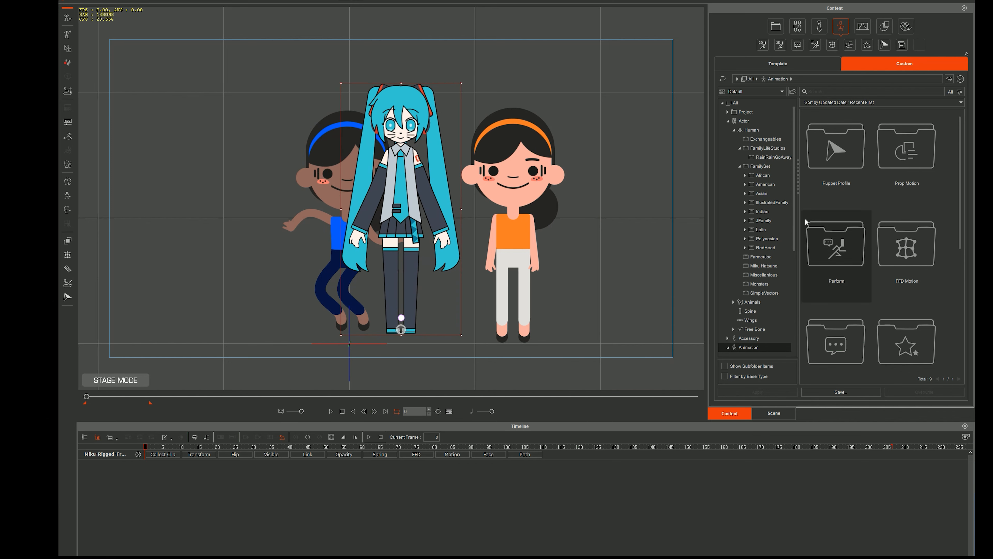
Apply the wiggly-womper Perform item to the Miku character, preview the motion, and return to the first frame
{"action": "scroll", "coordinate": [758, 326], "scroll_direction": "down", "scroll_amount": 3}
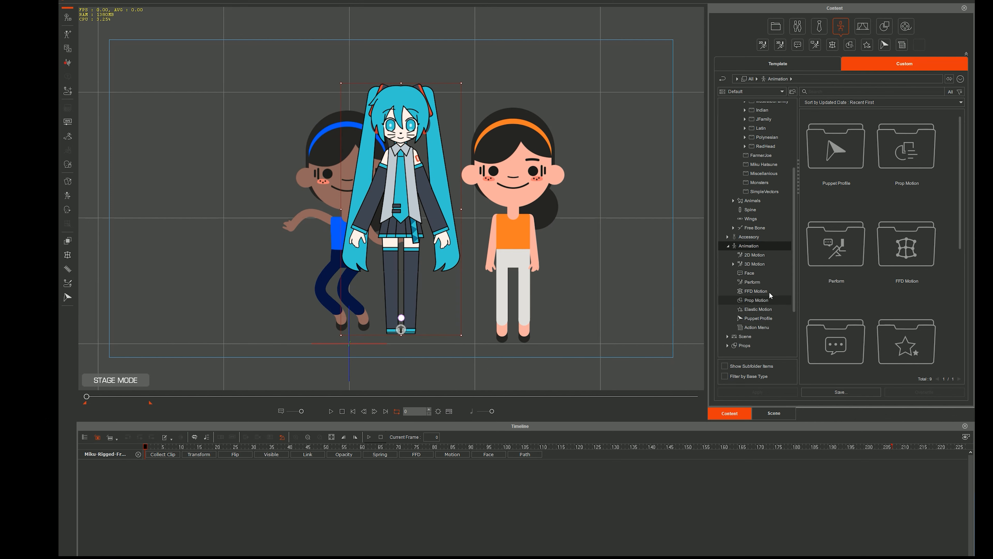
{"action": "left_click", "coordinate": [756, 283]}
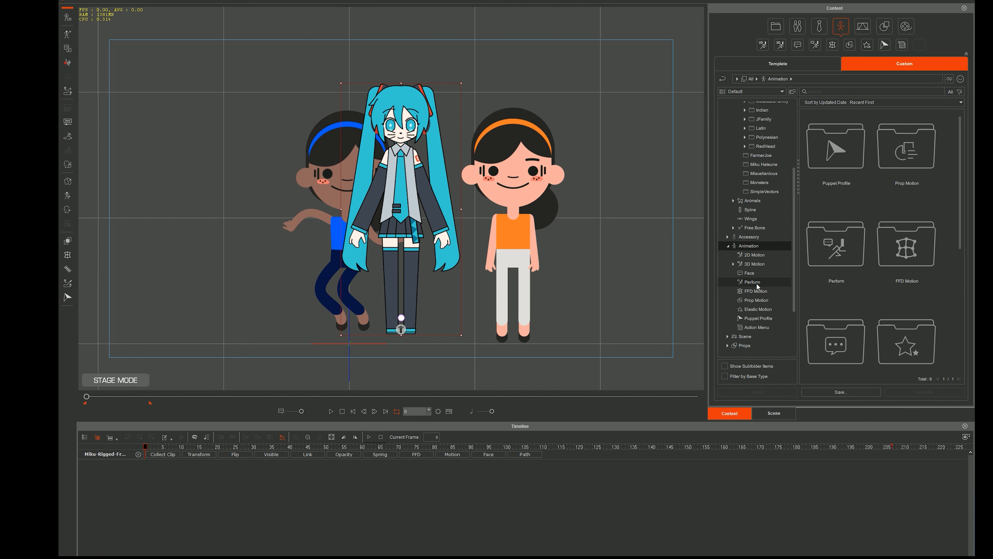
{"action": "left_click", "coordinate": [812, 170]}
{"action": "left_click_drag", "start_coordinate": [812, 170], "coordinate": [412, 258]}
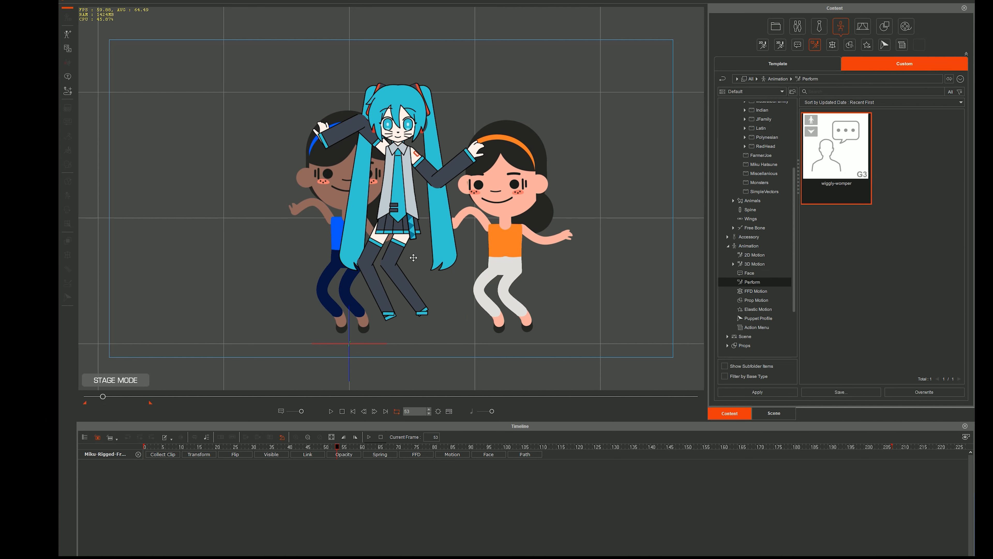
{"action": "left_click", "coordinate": [353, 410]}
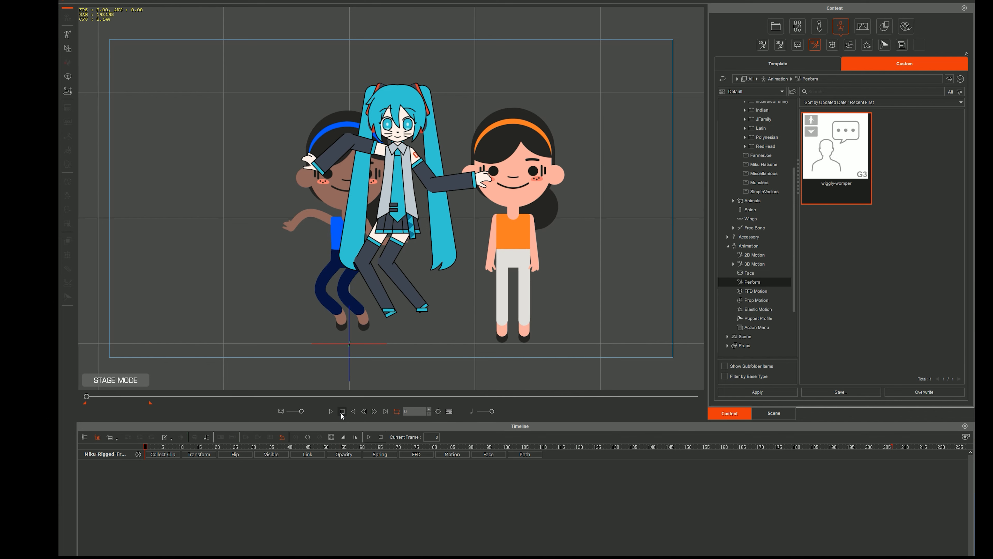
{"action": "left_click", "coordinate": [342, 412]}
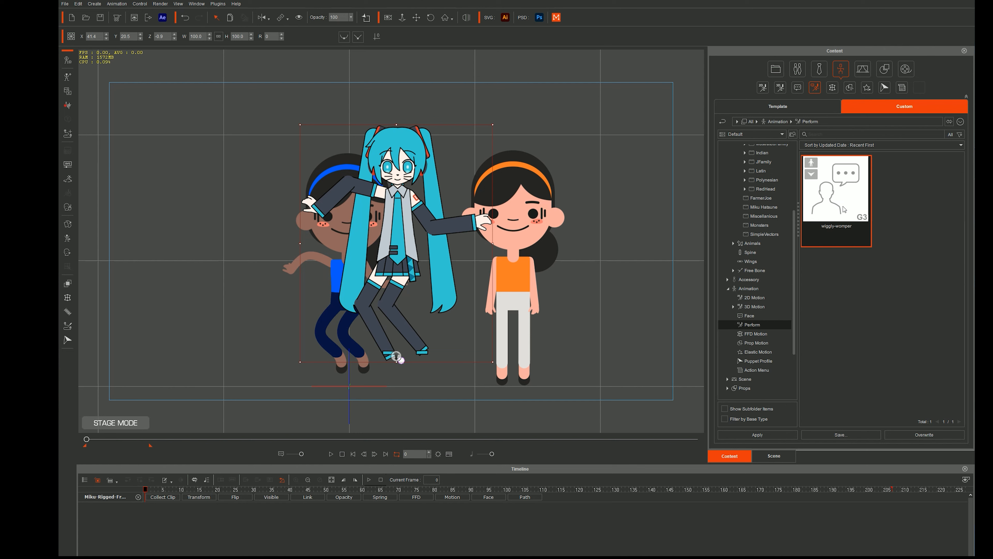
Hide the Miku character and the girl in orange in the scene, leaving the blue girl shown
{"action": "left_click", "coordinate": [774, 455]}
{"action": "left_click", "coordinate": [722, 115]}
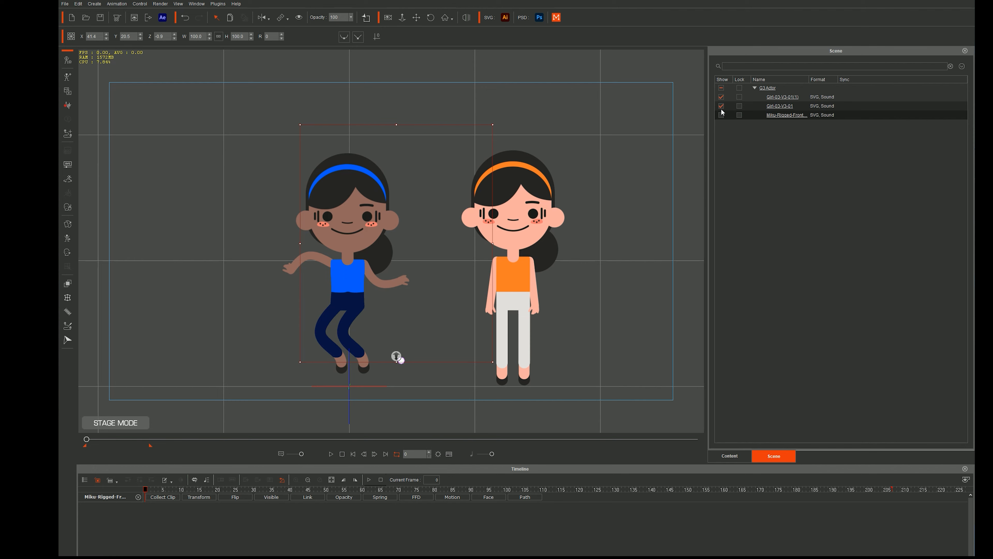
{"action": "left_click", "coordinate": [722, 106]}
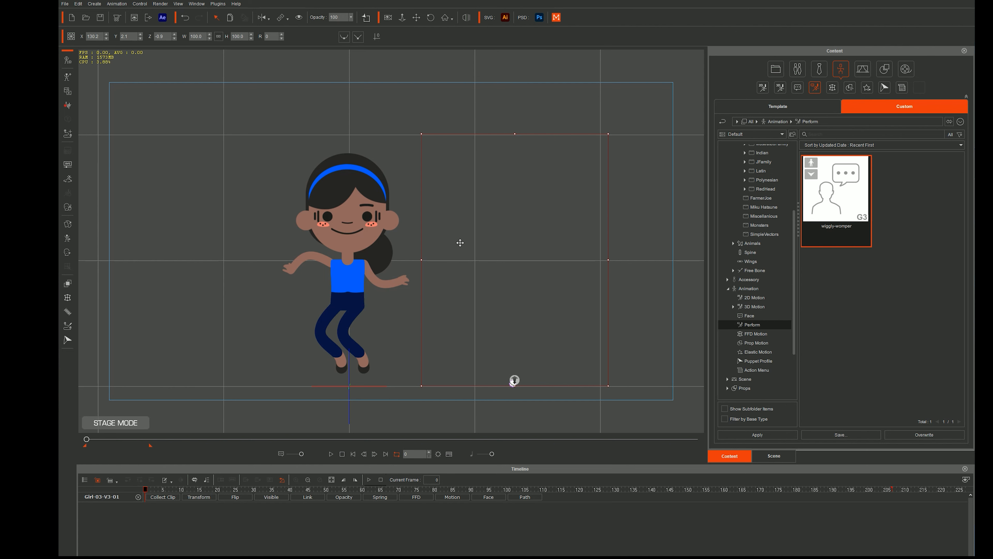
{"action": "scroll", "coordinate": [451, 274], "scroll_direction": "up", "scroll_amount": 3}
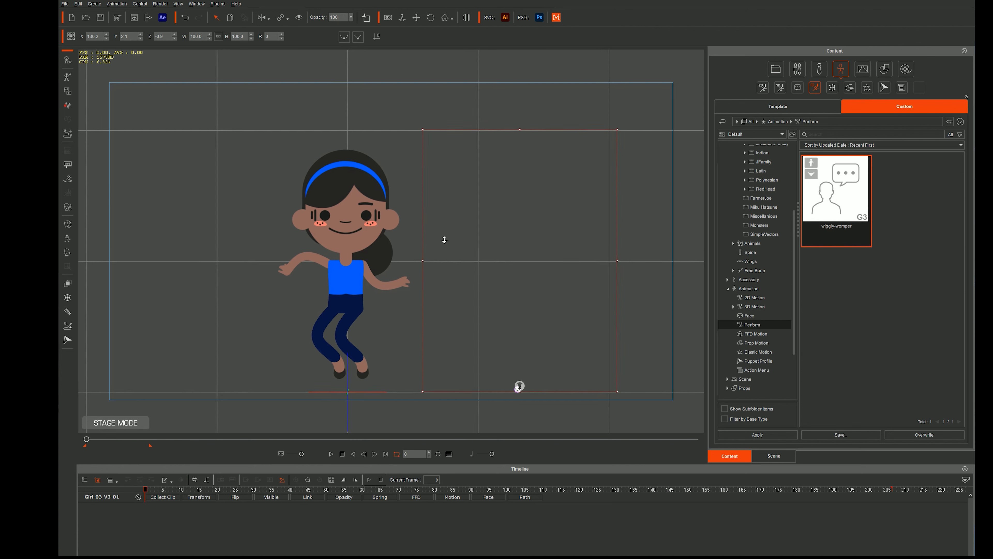
{"action": "scroll", "coordinate": [508, 179], "scroll_direction": "up", "scroll_amount": 3}
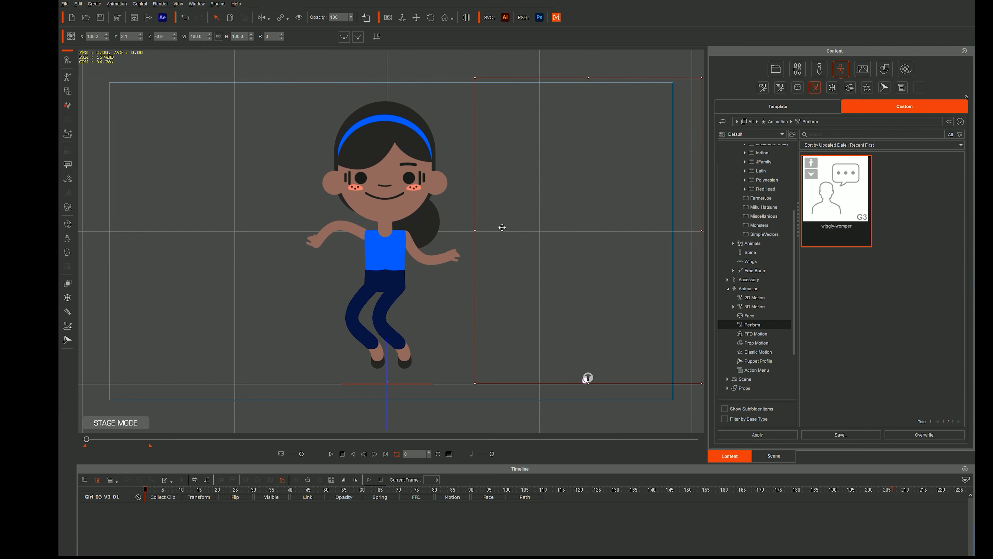
Capture a thumbnail of the blue girl on stage for the wiggly-womper Perform item
{"action": "left_click_drag", "start_coordinate": [511, 216], "coordinate": [512, 218]}
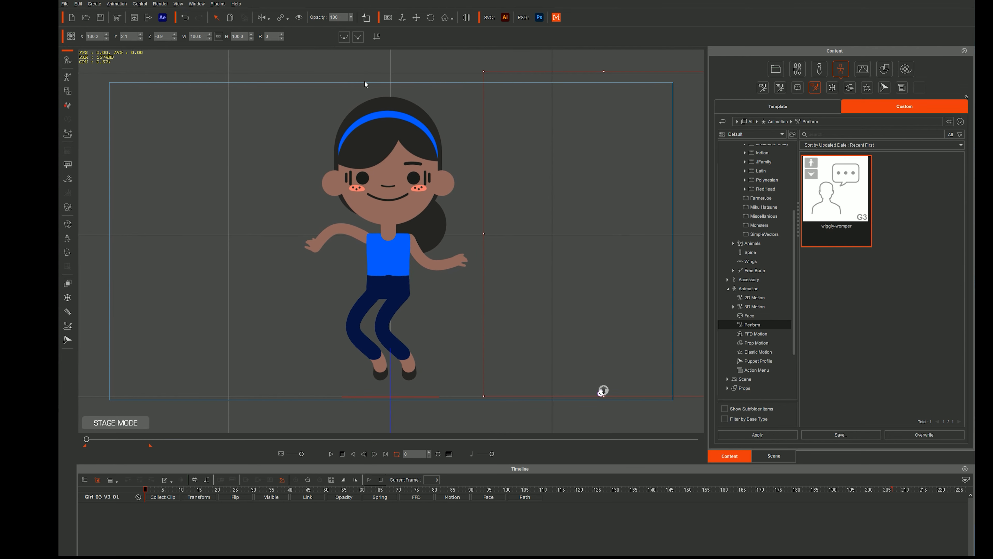
{"action": "right_click", "coordinate": [848, 195]}
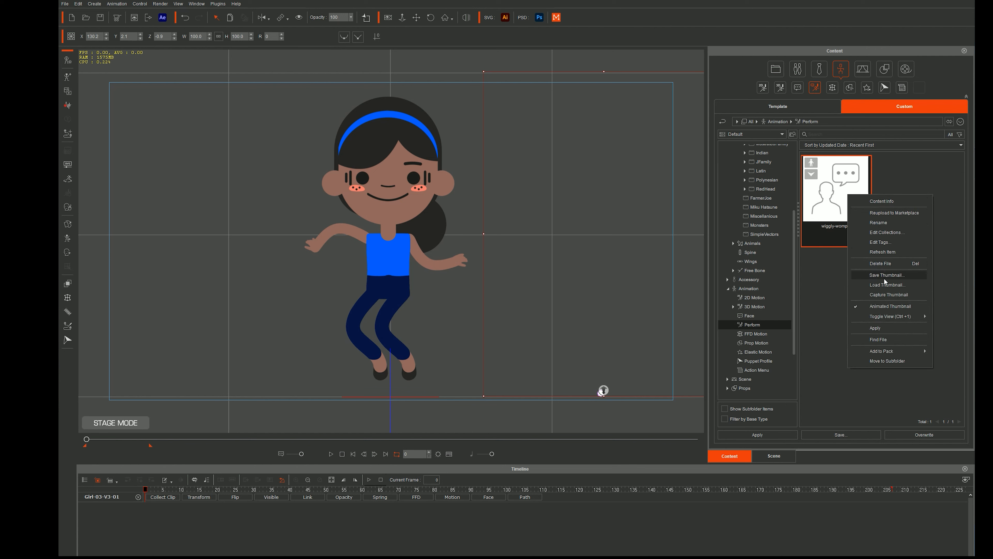
{"action": "left_click", "coordinate": [888, 294]}
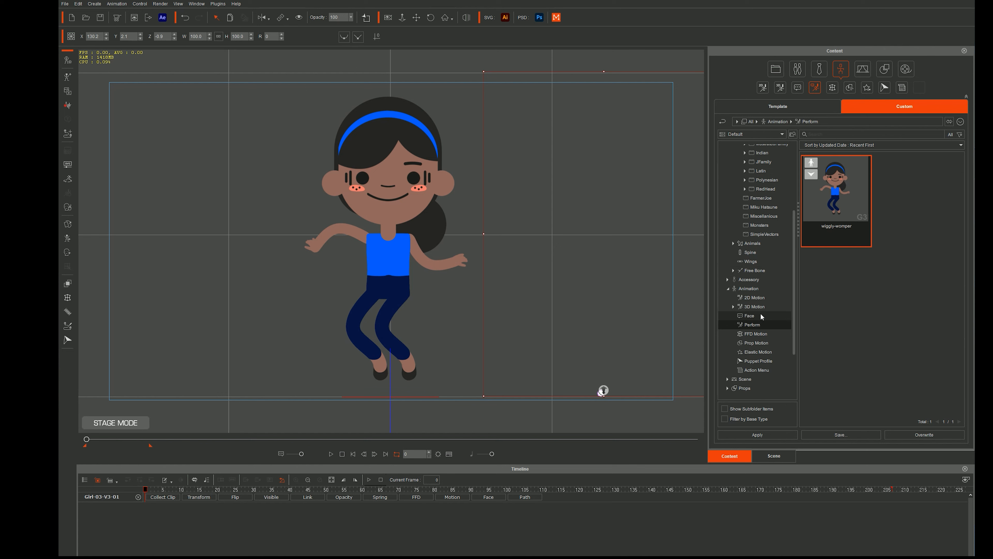
Add the 70 Clown actor from the template folder GarryPye > AllStars to the stage and place it beside the blue girl
{"action": "scroll", "coordinate": [764, 216], "scroll_direction": "up", "scroll_amount": 1}
{"action": "scroll", "coordinate": [765, 216], "scroll_direction": "up", "scroll_amount": 3}
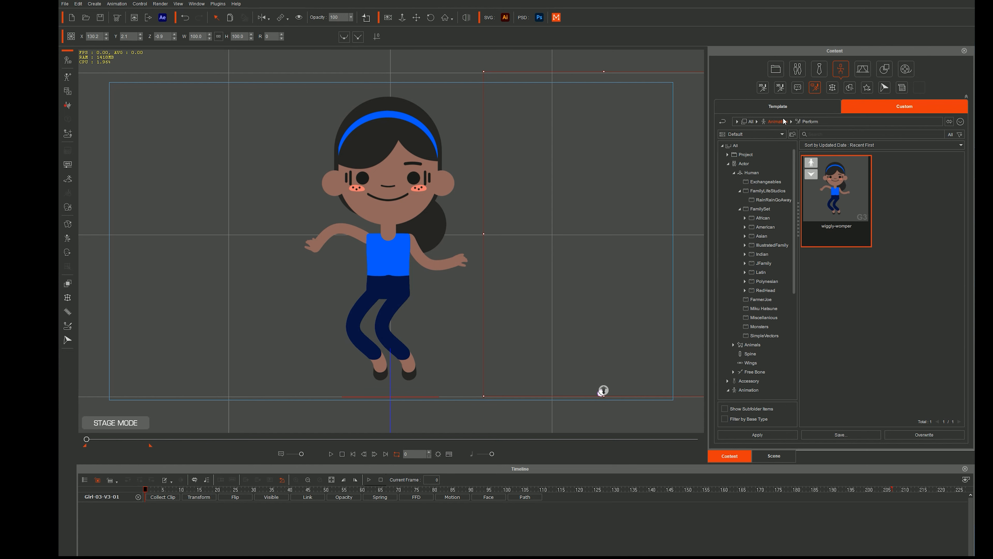
{"action": "left_click", "coordinate": [777, 106]}
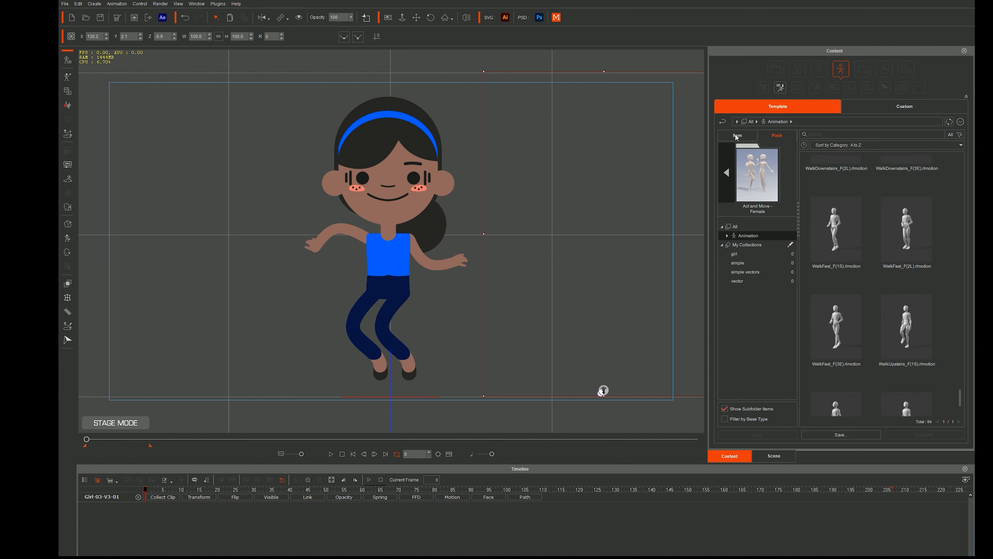
{"action": "left_click", "coordinate": [726, 172]}
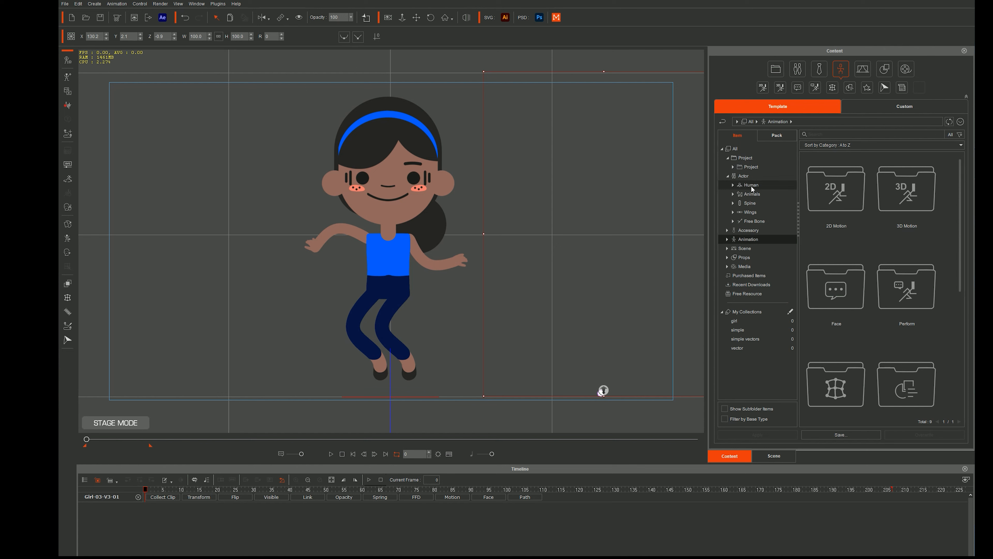
{"action": "double_click", "coordinate": [751, 186]}
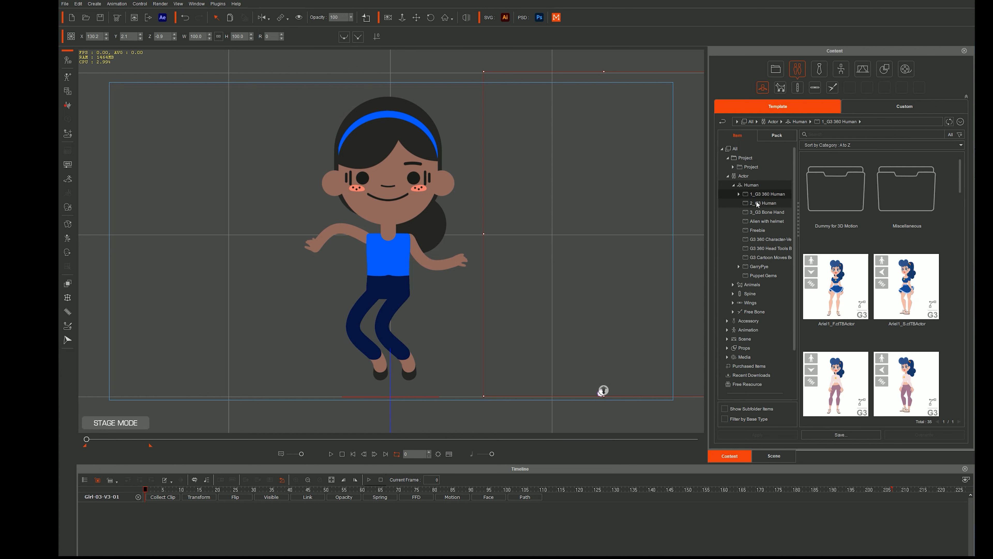
{"action": "left_click", "coordinate": [758, 203]}
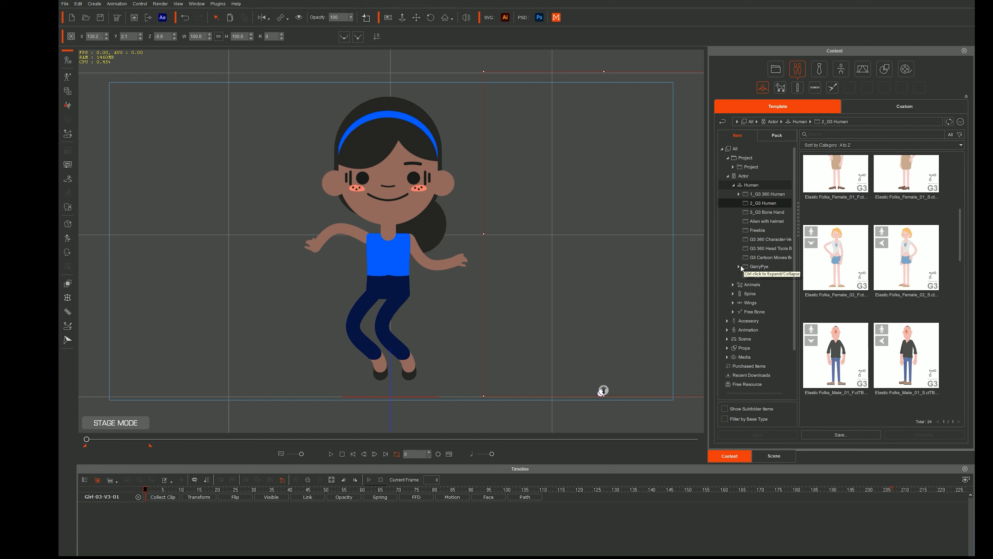
{"action": "double_click", "coordinate": [759, 269]}
{"action": "left_click", "coordinate": [760, 275]}
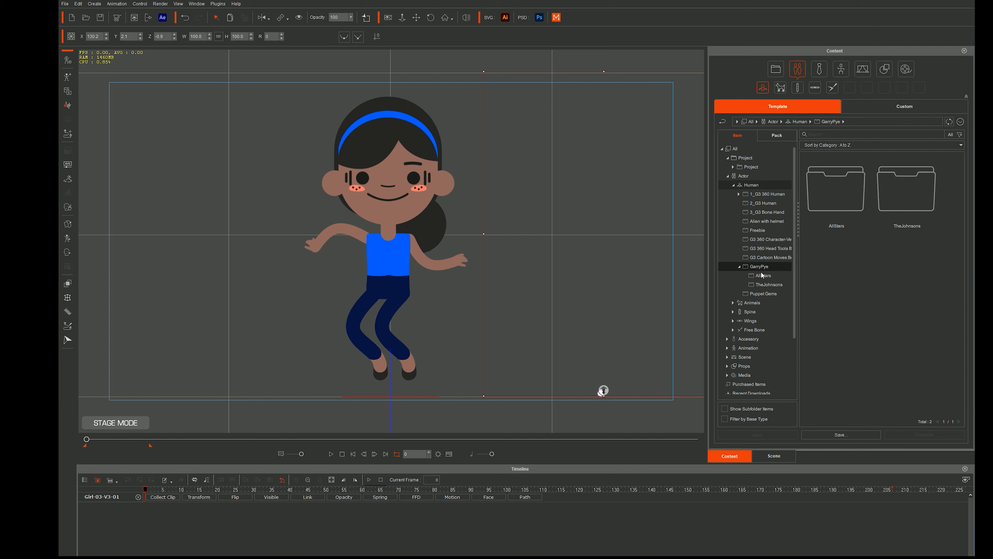
{"action": "left_click", "coordinate": [764, 275]}
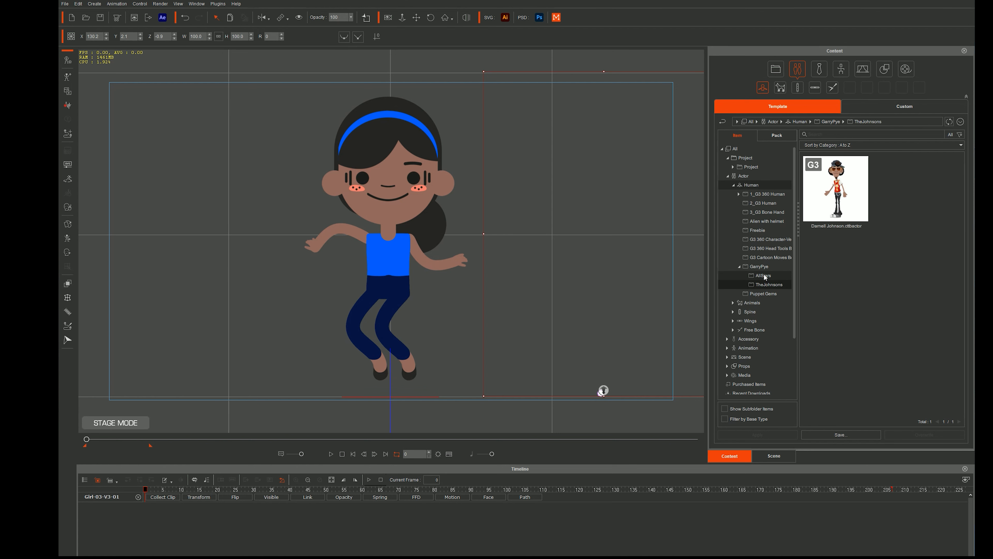
{"action": "left_click_drag", "start_coordinate": [818, 208], "coordinate": [520, 344]}
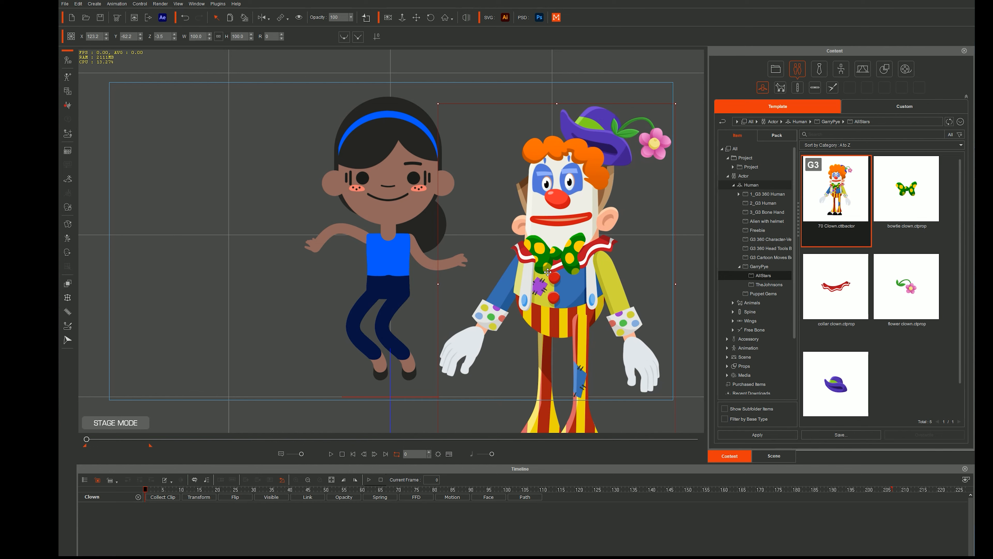
{"action": "left_click_drag", "start_coordinate": [601, 368], "coordinate": [548, 253]}
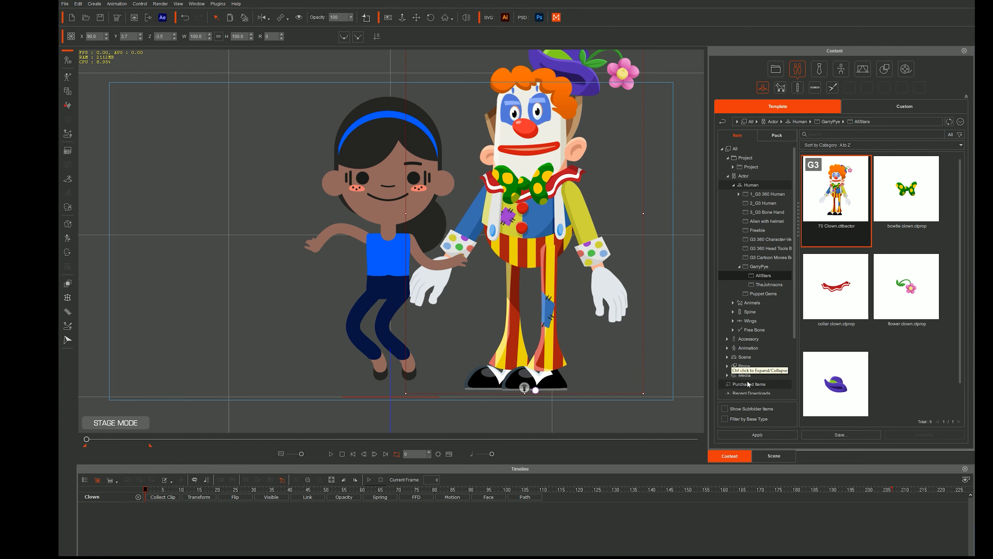
Apply the custom wiggly-womper Perform item to the clown and preview the motion
{"action": "left_click", "coordinate": [905, 106]}
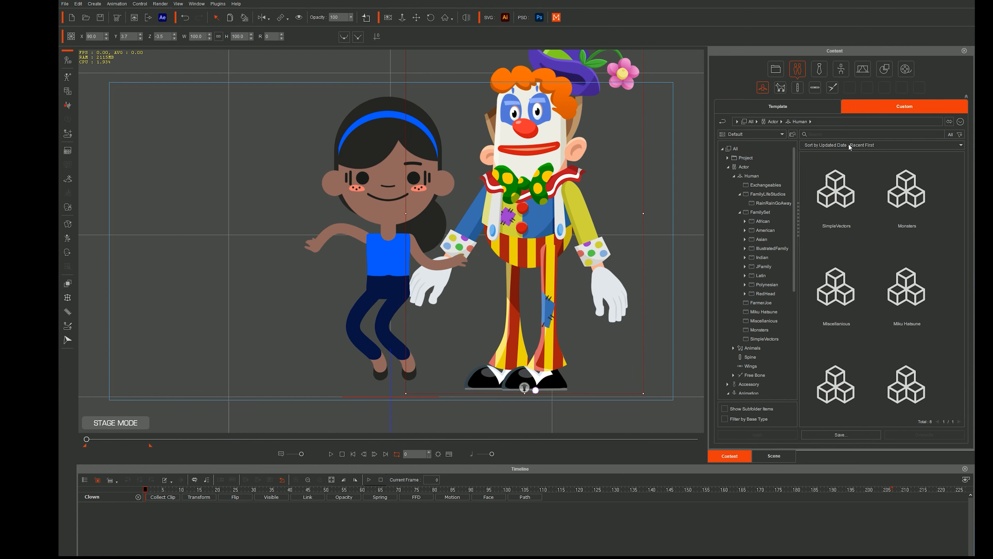
{"action": "left_click", "coordinate": [735, 187]}
{"action": "left_click", "coordinate": [752, 221]}
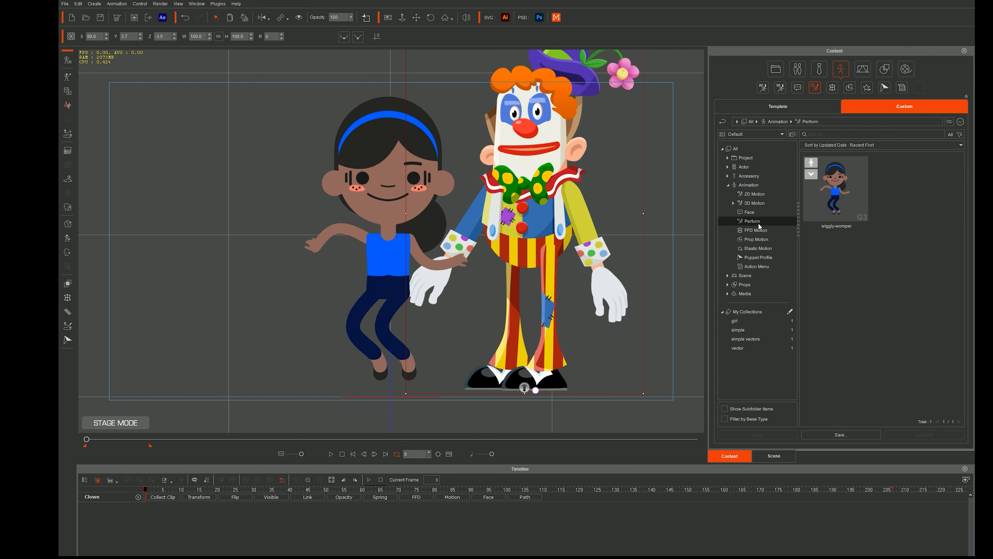
{"action": "key", "text": "space"}
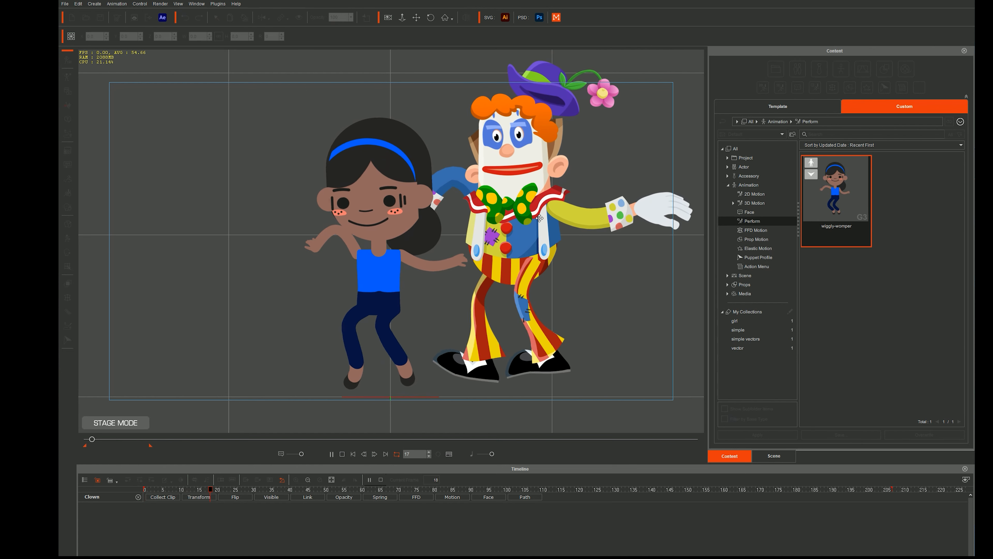
{"action": "key", "text": "space"}
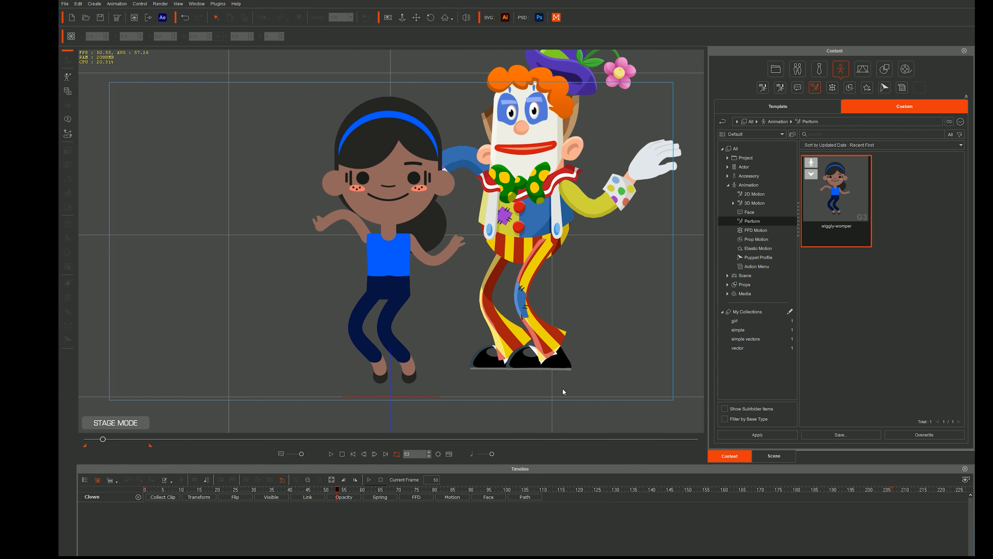
Extend the clown's wiggly-womper motion clip to about frame 213, and delete the clown at the first frame
{"action": "left_click", "coordinate": [452, 497]}
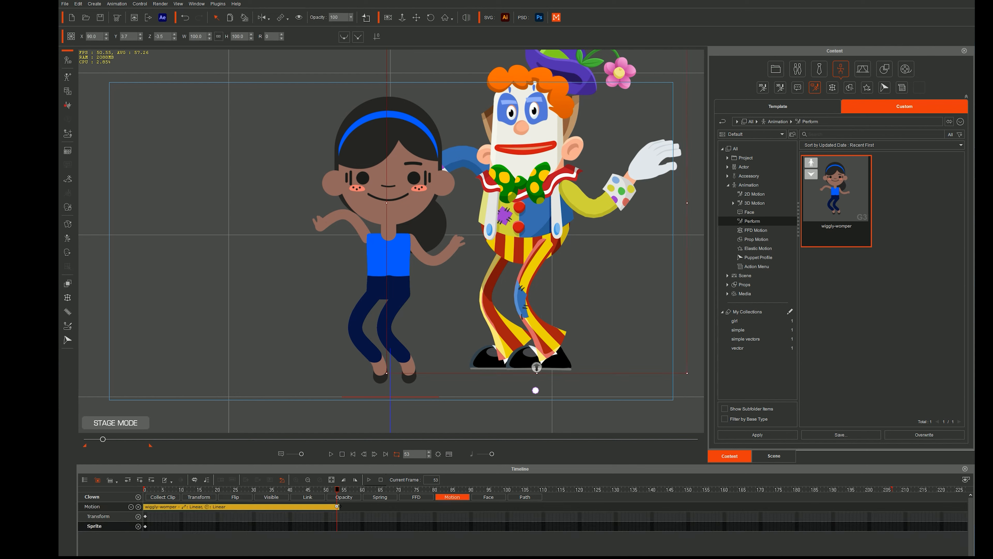
{"action": "left_click_drag", "start_coordinate": [337, 506], "coordinate": [853, 509]}
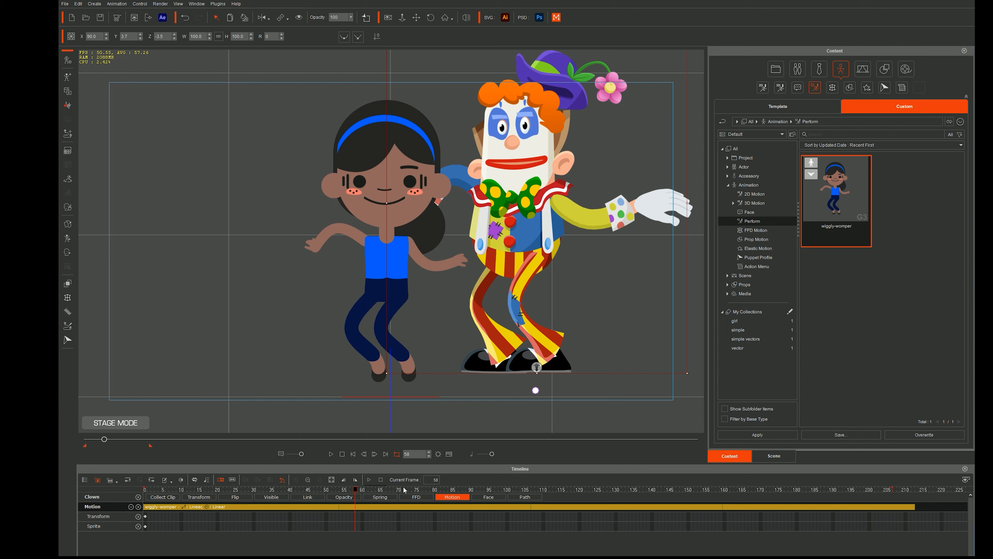
{"action": "left_click", "coordinate": [353, 454]}
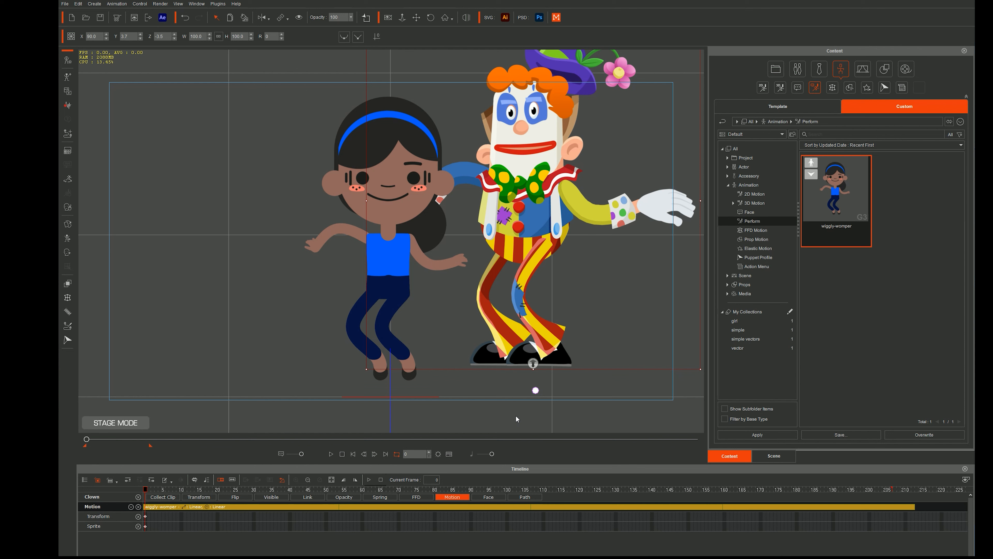
{"action": "key", "text": "Delete"}
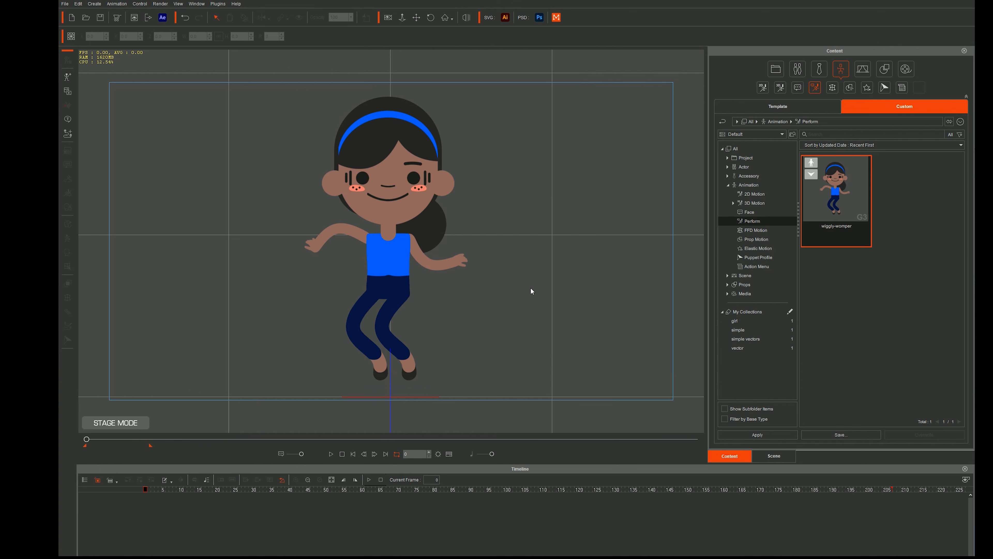
Select the blue girl and hide her Collect Clip track in the timeline
{"action": "left_click", "coordinate": [391, 327]}
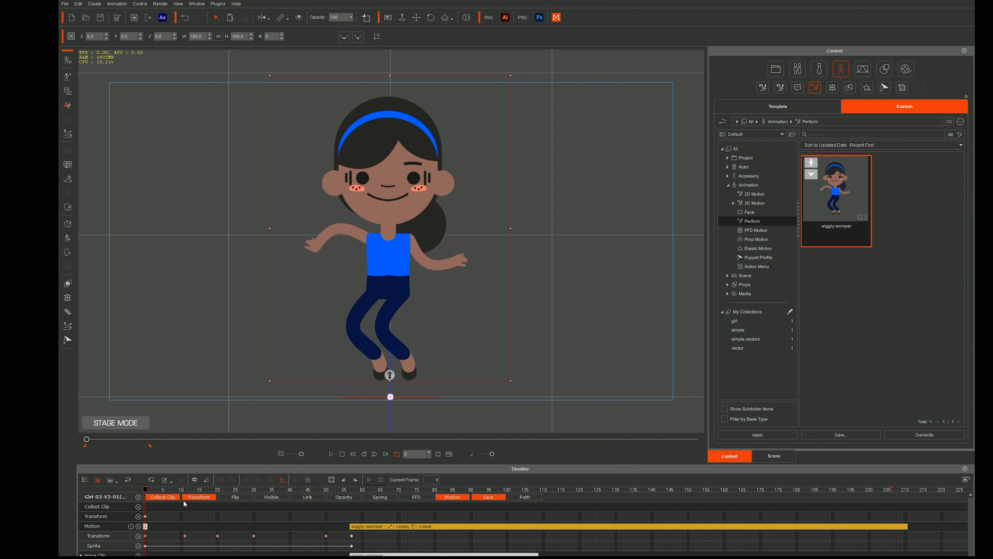
{"action": "left_click", "coordinate": [163, 498]}
{"action": "left_click", "coordinate": [163, 499]}
{"action": "left_click", "coordinate": [164, 499]}
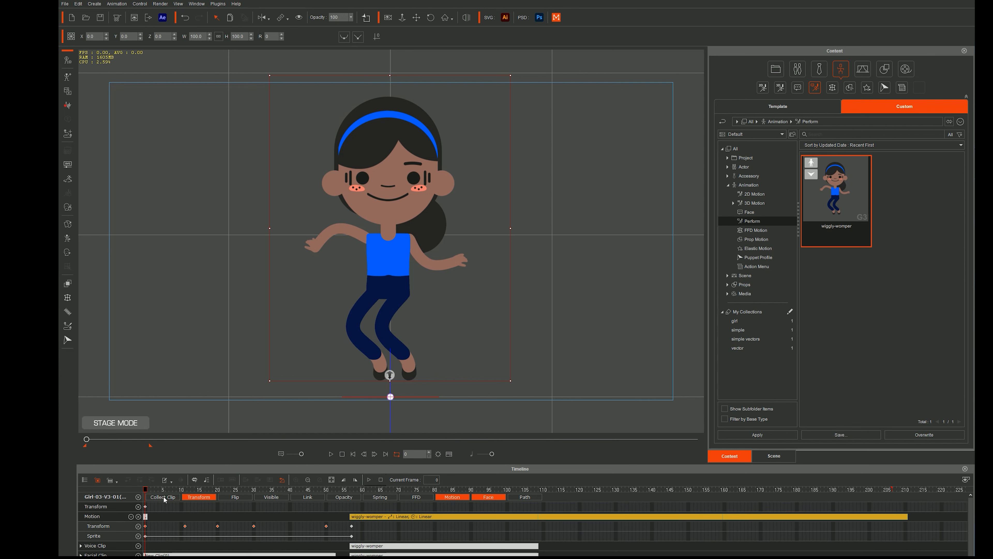
Compare the camera record mode with the editing view, panning and zooming around the blue girl
{"action": "left_click", "coordinate": [389, 17]}
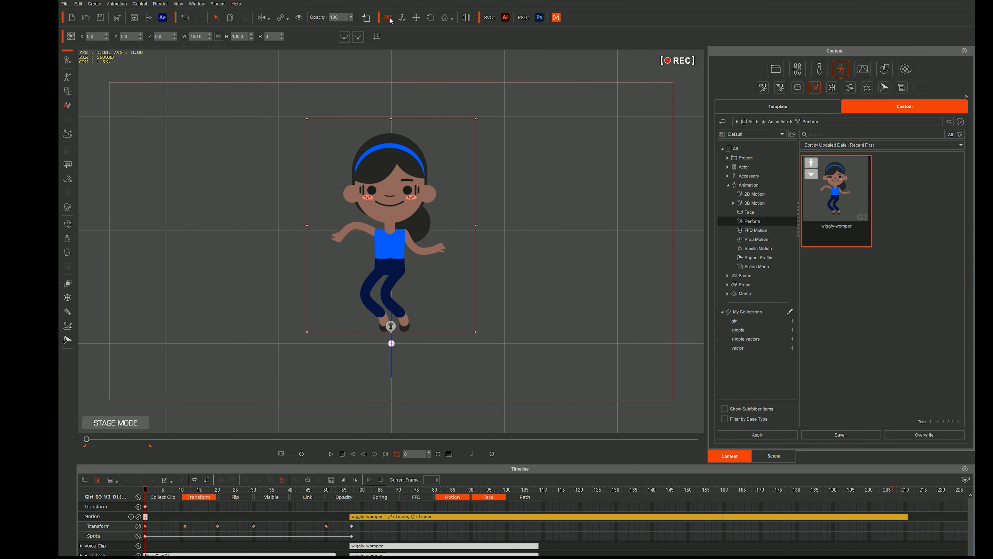
{"action": "left_click", "coordinate": [390, 18]}
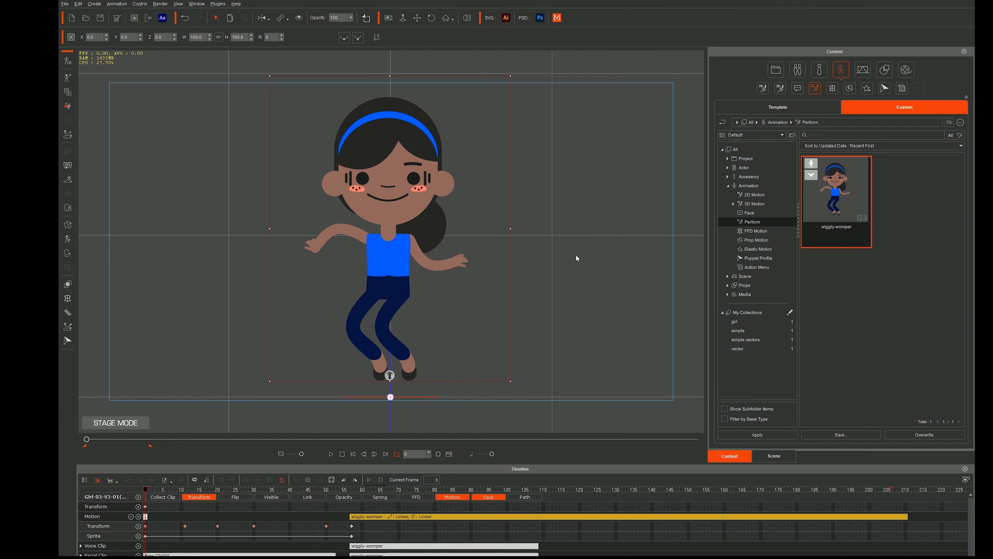
{"action": "left_click_drag", "start_coordinate": [575, 254], "coordinate": [504, 304]}
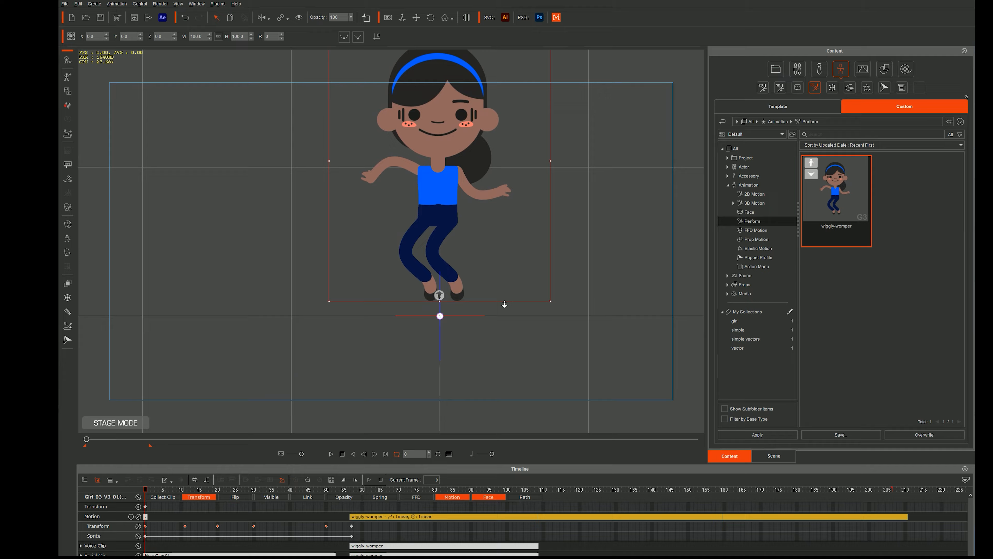
{"action": "scroll", "coordinate": [504, 304], "scroll_direction": "down", "scroll_amount": 3}
{"action": "scroll", "coordinate": [463, 370], "scroll_direction": "up", "scroll_amount": 3}
Orbit the stage in the 3D view, move the blue girl to Z 0.1, and return to the 2D view
{"action": "left_click", "coordinate": [467, 18]}
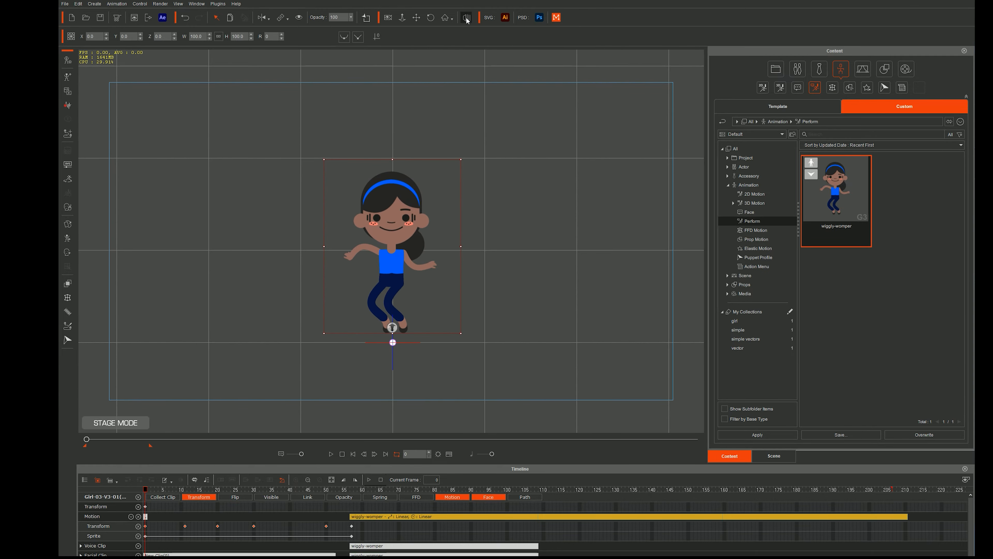
{"action": "left_click_drag", "start_coordinate": [492, 222], "coordinate": [484, 252]}
{"action": "left_click_drag", "start_coordinate": [385, 251], "coordinate": [363, 266]}
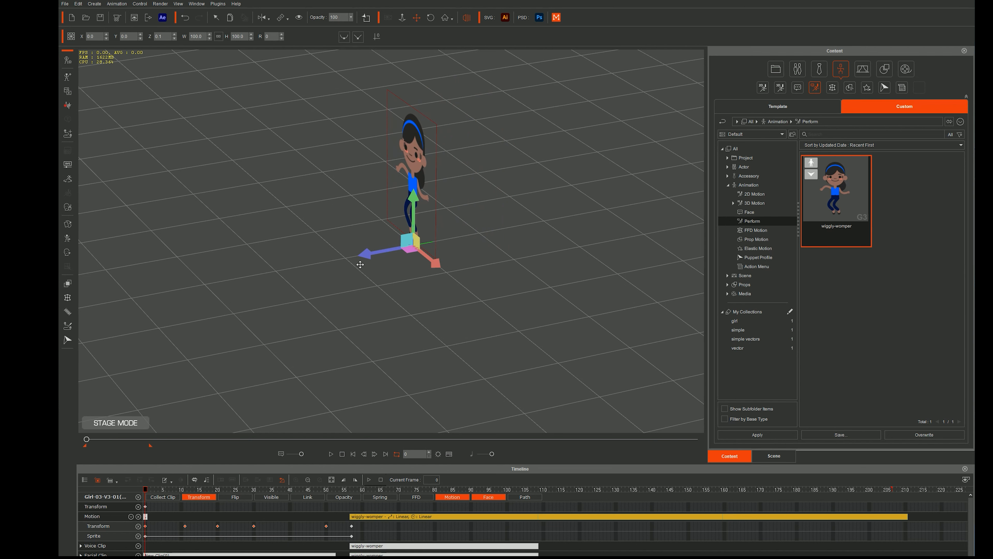
{"action": "left_click", "coordinate": [467, 18]}
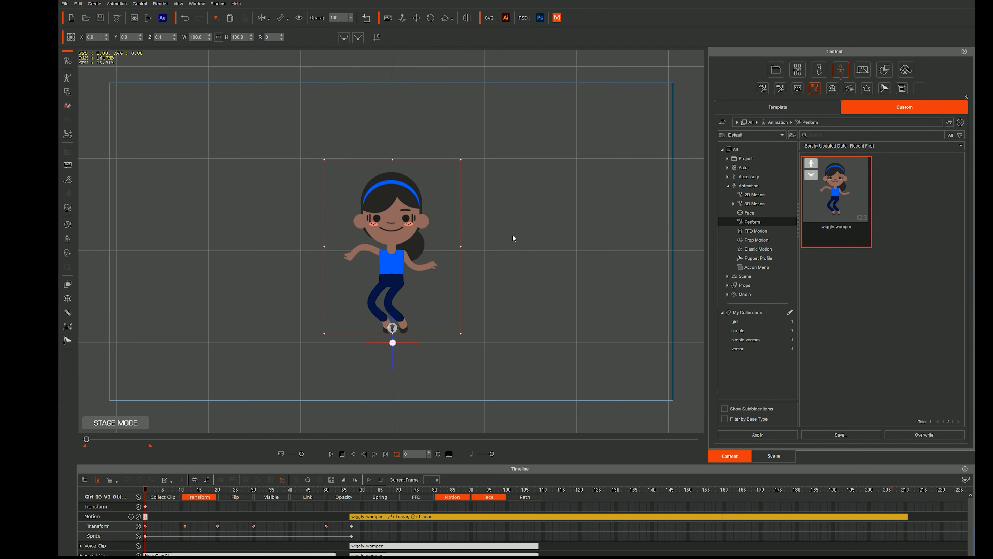
Turn on camera record mode and show the project's Camera track in the timeline
{"action": "left_click", "coordinate": [388, 18]}
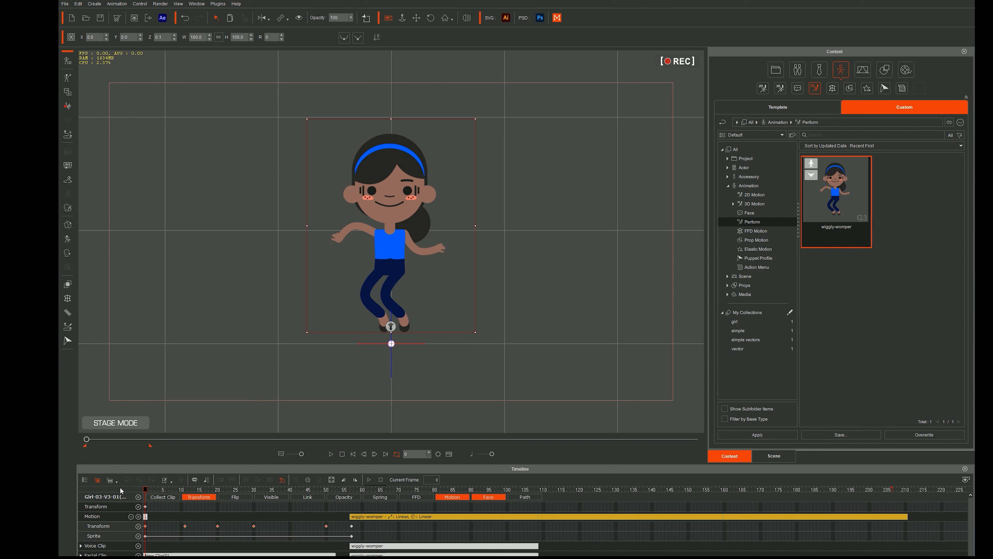
{"action": "left_click", "coordinate": [85, 480]}
{"action": "left_click", "coordinate": [93, 483]}
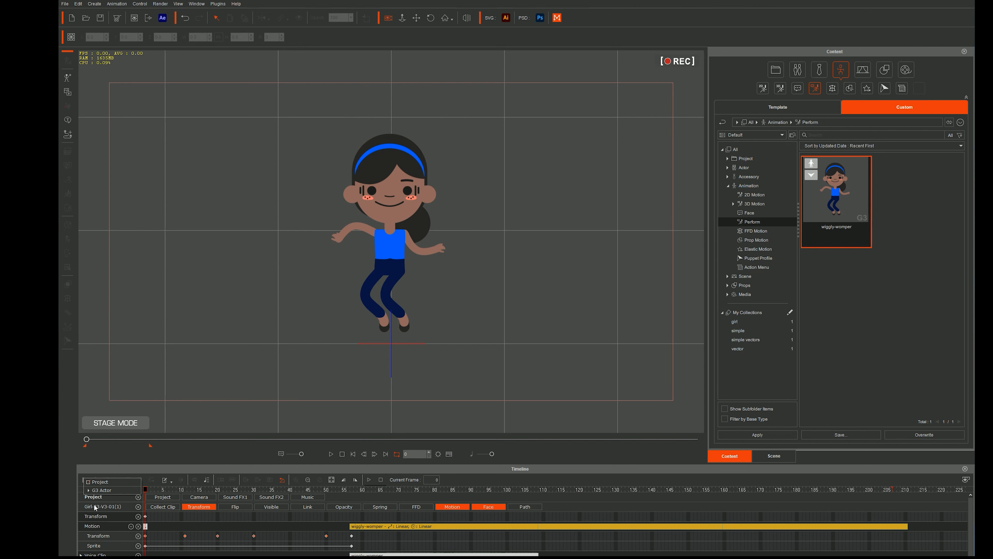
{"action": "left_click", "coordinate": [151, 468]}
{"action": "left_click", "coordinate": [200, 498]}
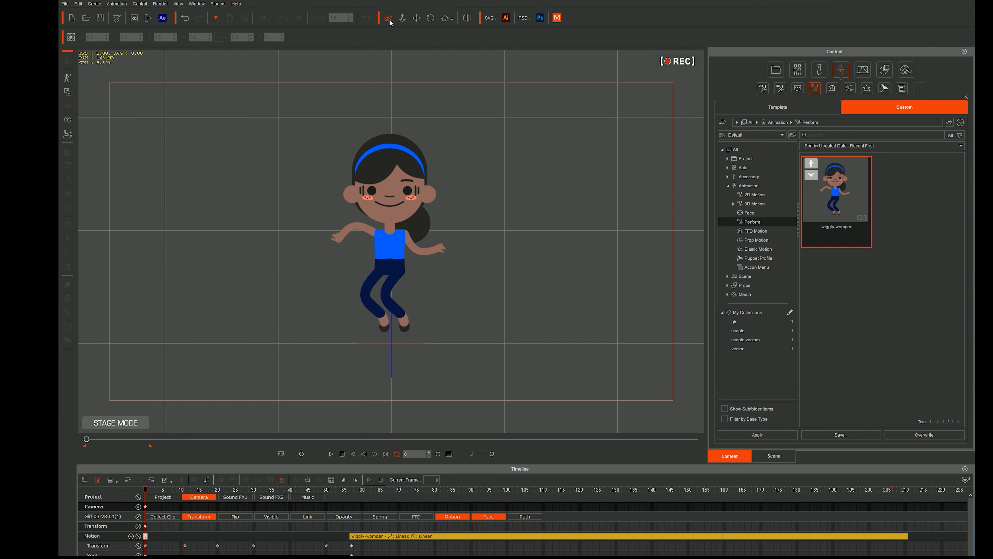
Create a camera keyframe at frame 50 with the camera zoomed in on the blue girl
{"action": "left_click_drag", "start_coordinate": [230, 489], "coordinate": [326, 489]}
{"action": "scroll", "coordinate": [432, 289], "scroll_direction": "up", "scroll_amount": 2}
{"action": "scroll", "coordinate": [471, 315], "scroll_direction": "up", "scroll_amount": 5}
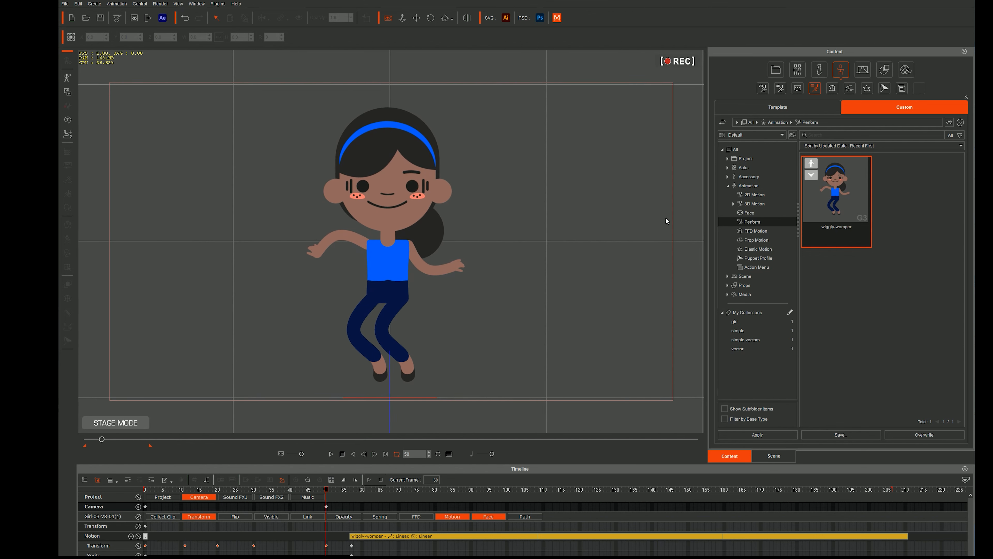
Compare the free editing view with the recorded camera view, and scrub the timeline back to the first frame
{"action": "left_click", "coordinate": [388, 20]}
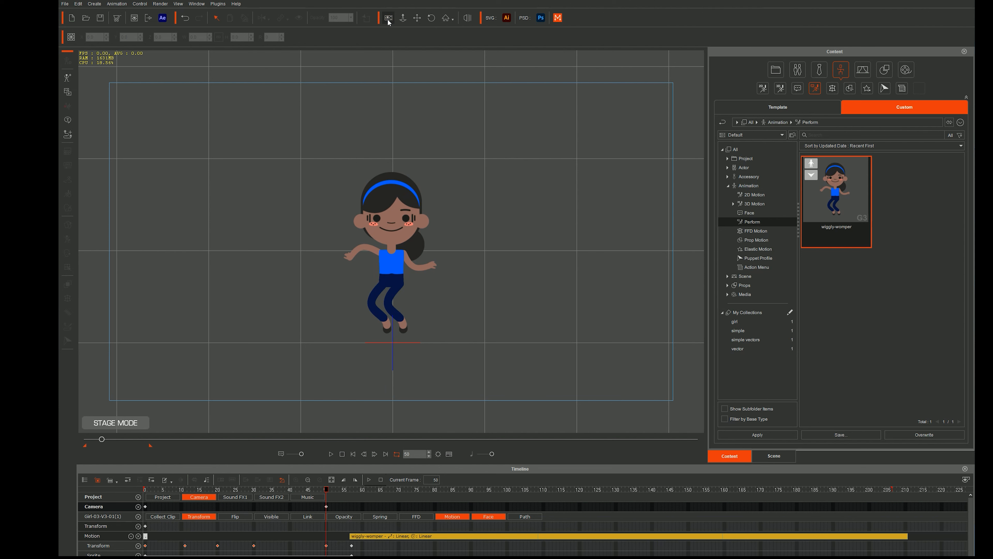
{"action": "left_click", "coordinate": [388, 20]}
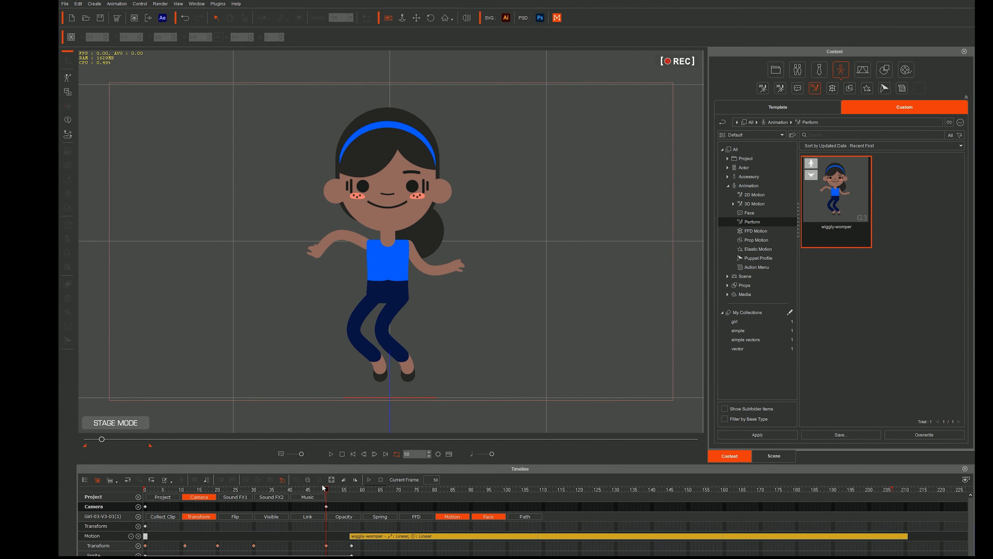
{"action": "left_click_drag", "start_coordinate": [324, 488], "coordinate": [145, 488]}
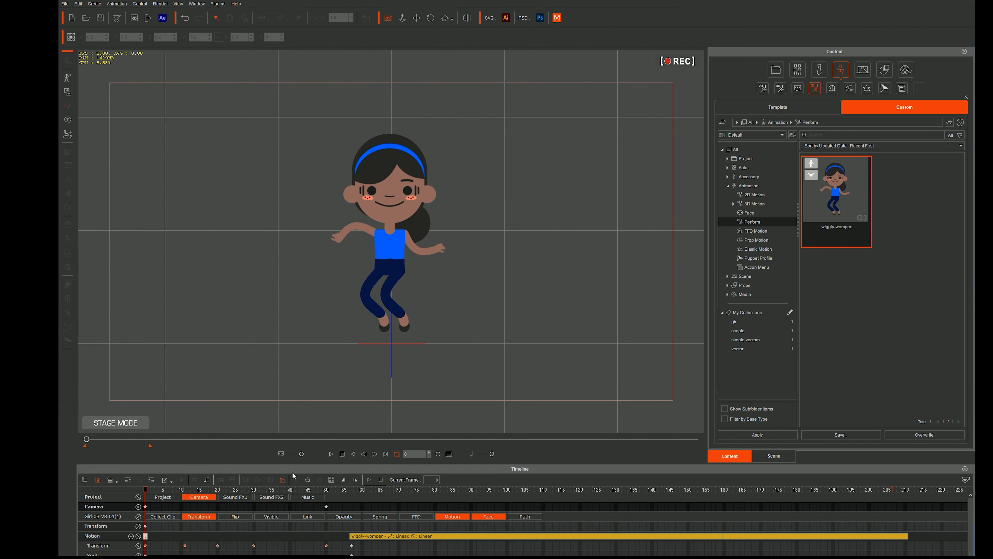
Apply the Decelerate transition curve to the camera keyframe at frame 50 and play back the zoom
{"action": "left_click", "coordinate": [329, 453]}
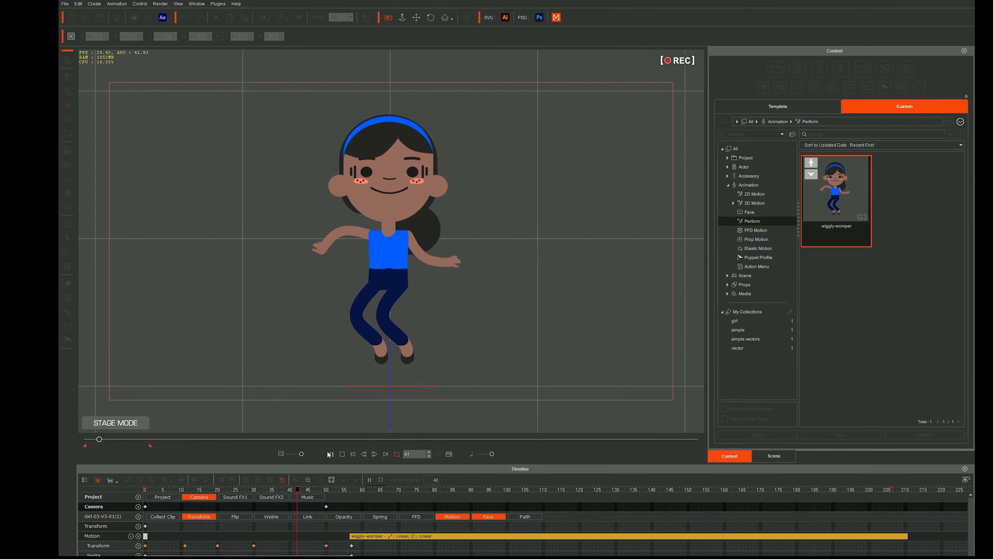
{"action": "left_click", "coordinate": [327, 506]}
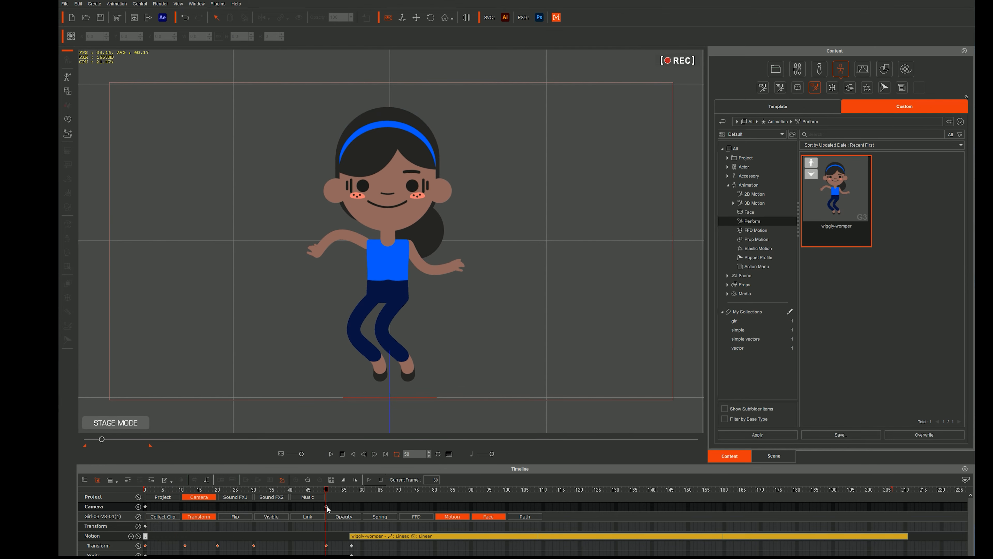
{"action": "right_click", "coordinate": [326, 507]}
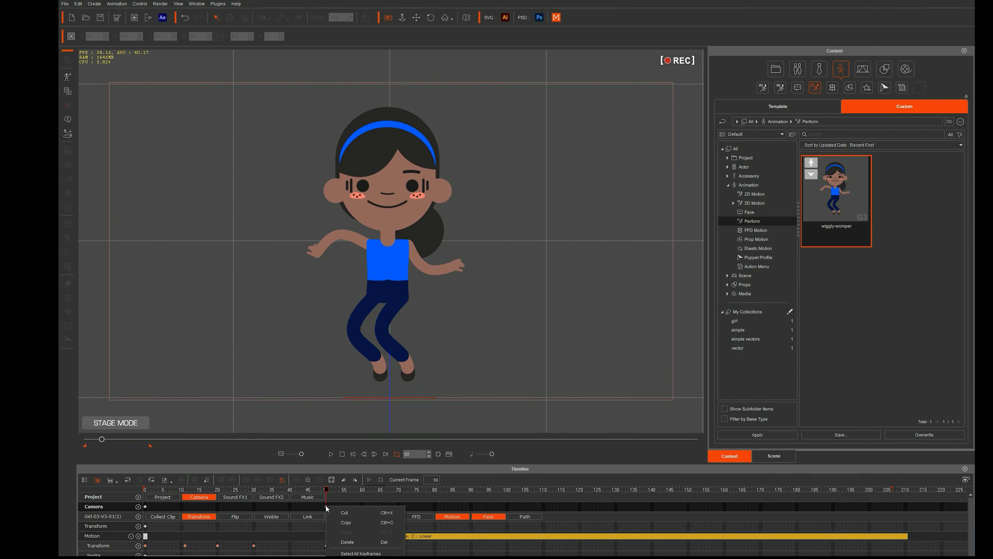
{"action": "left_click", "coordinate": [362, 558]}
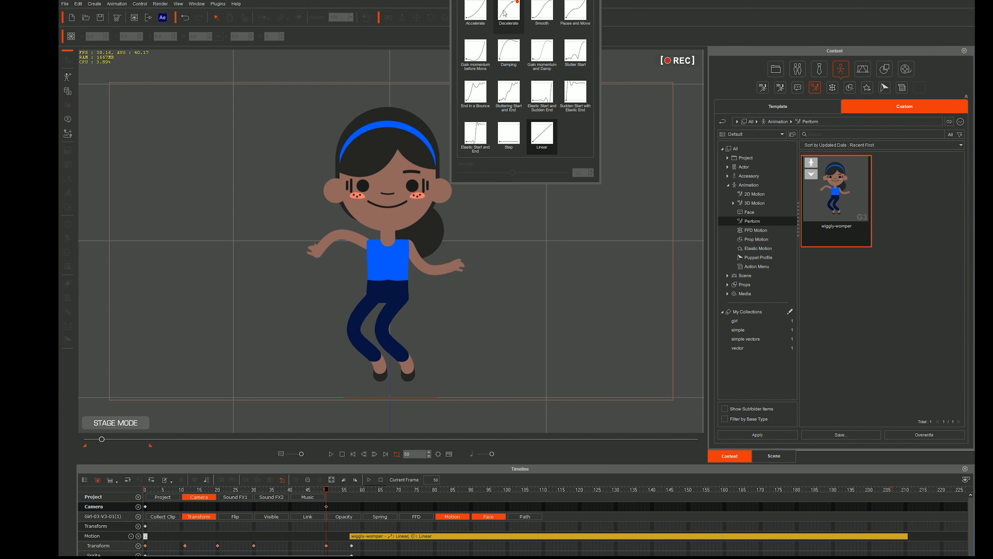
{"action": "key", "text": "space"}
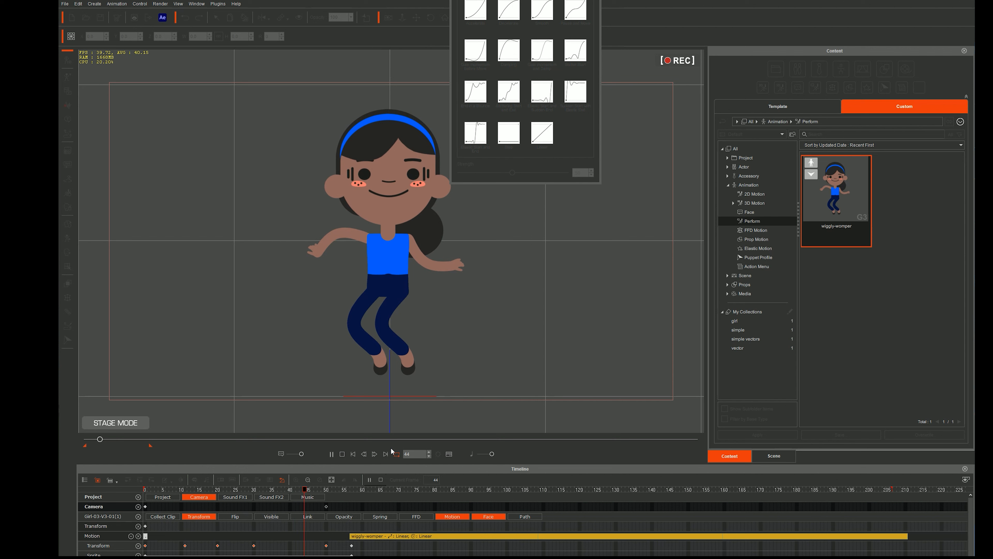
Copy the first camera keyframe to frame 204 and play back the camera move
{"action": "left_click_drag", "start_coordinate": [331, 489], "coordinate": [893, 495]}
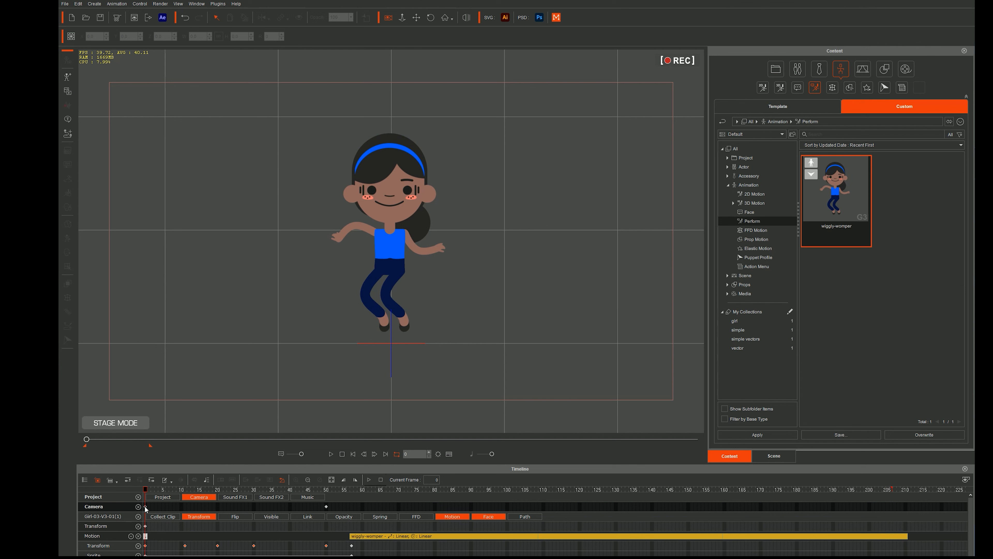
{"action": "left_click", "coordinate": [885, 507]}
{"action": "key", "text": "space"}
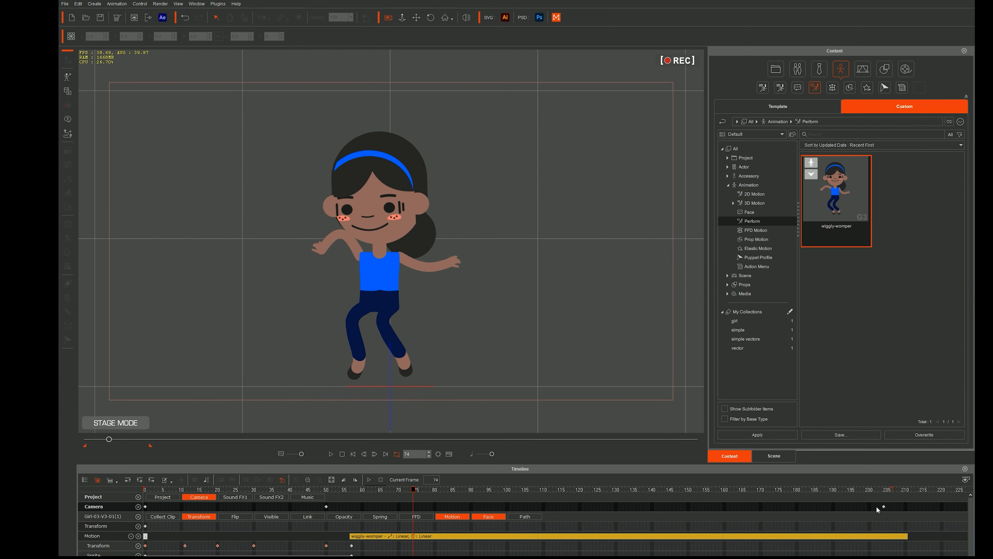
Apply the Accelerate transition curve to the camera keyframe at frame 204 and return to the first frame
{"action": "left_click", "coordinate": [883, 506]}
{"action": "right_click", "coordinate": [885, 507]}
{"action": "left_click", "coordinate": [897, 519]}
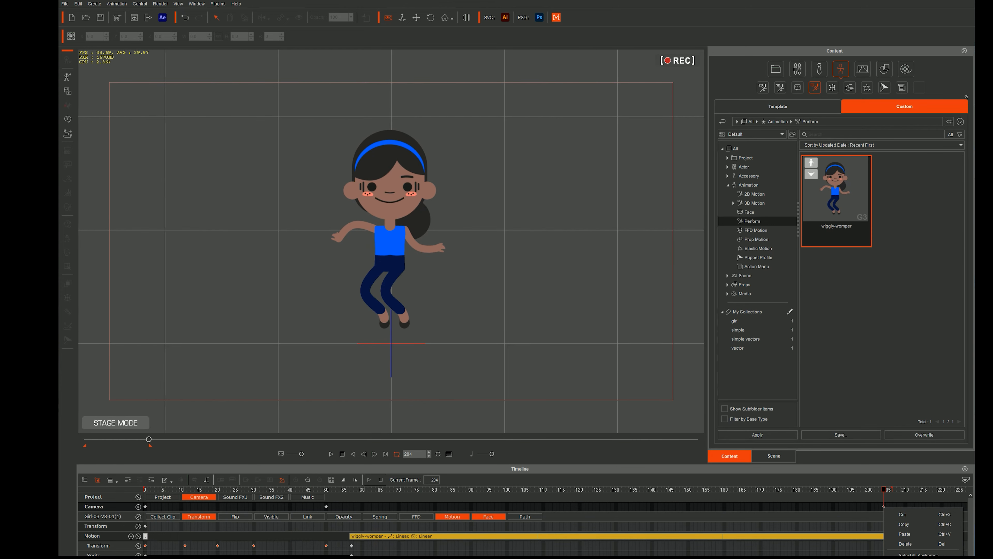
{"action": "key", "text": "space"}
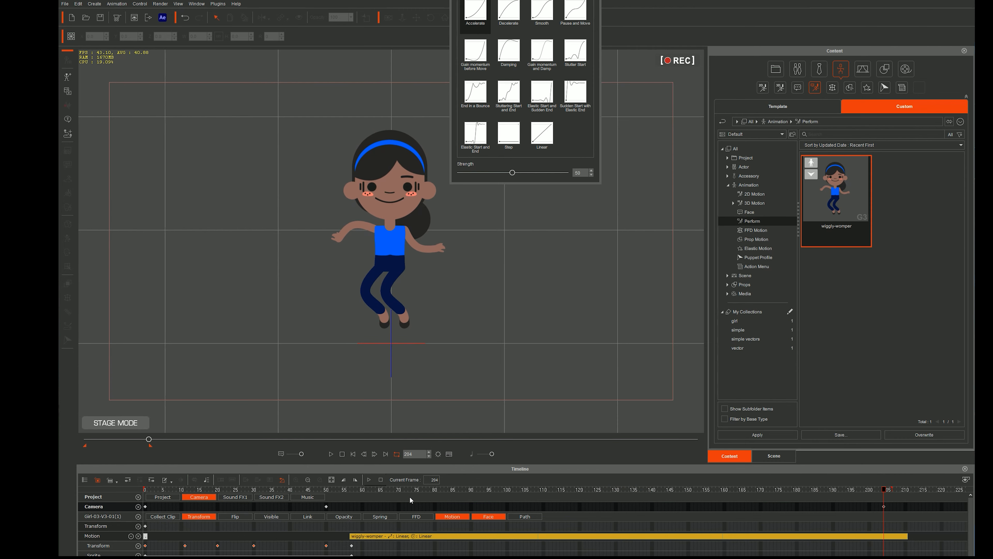
{"action": "left_click_drag", "start_coordinate": [328, 489], "coordinate": [136, 492]}
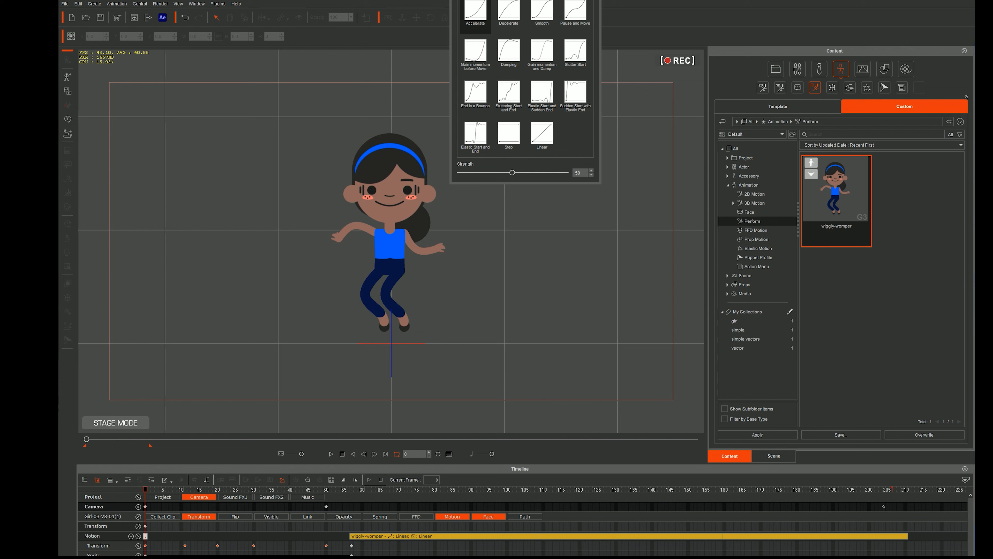
{"action": "left_click", "coordinate": [378, 275]}
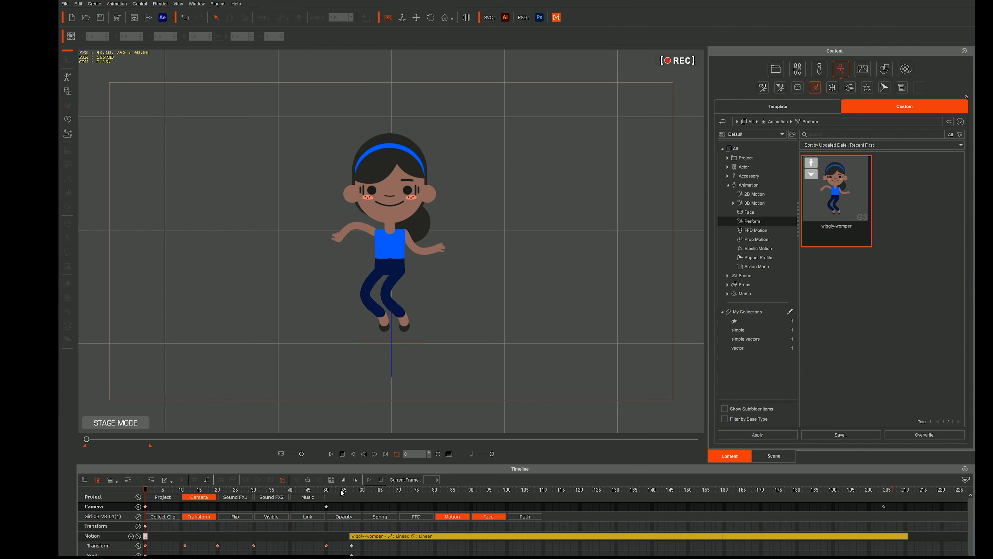
Zoom the camera out at frame 82, delete the camera keyframe this adds, and return to the first frame
{"action": "left_click_drag", "start_coordinate": [342, 492], "coordinate": [444, 491]}
{"action": "left_click", "coordinate": [386, 277]}
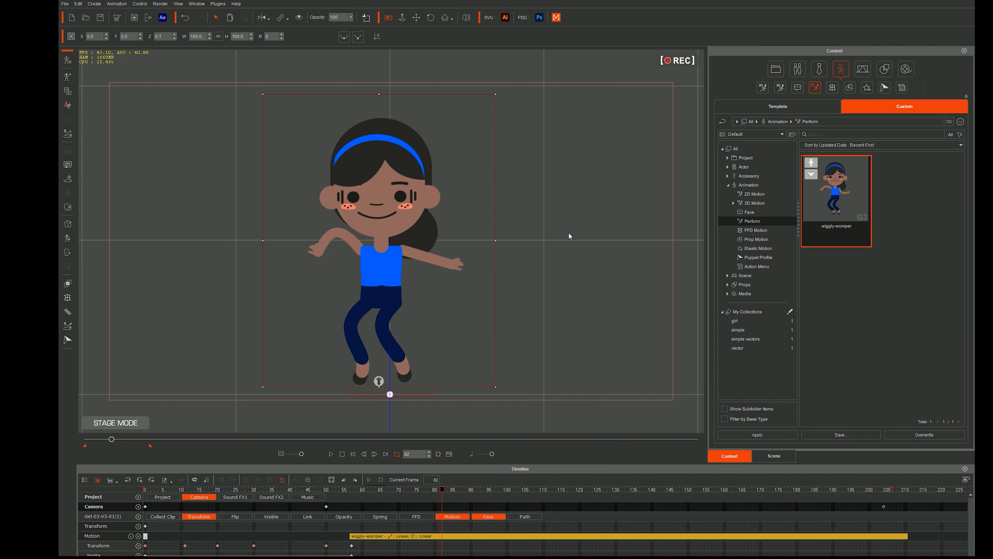
{"action": "scroll", "coordinate": [552, 236], "scroll_direction": "down", "scroll_amount": 4}
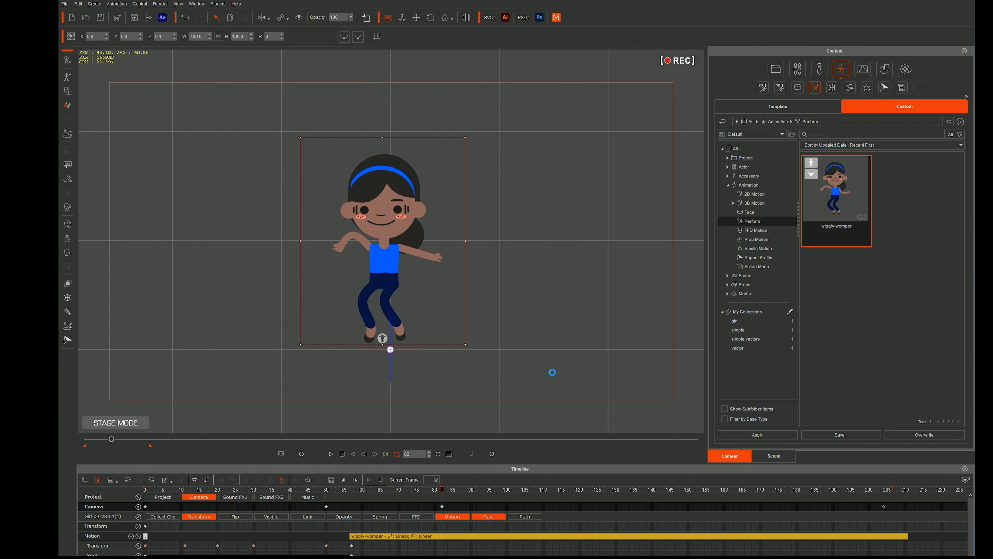
{"action": "left_click", "coordinate": [444, 510]}
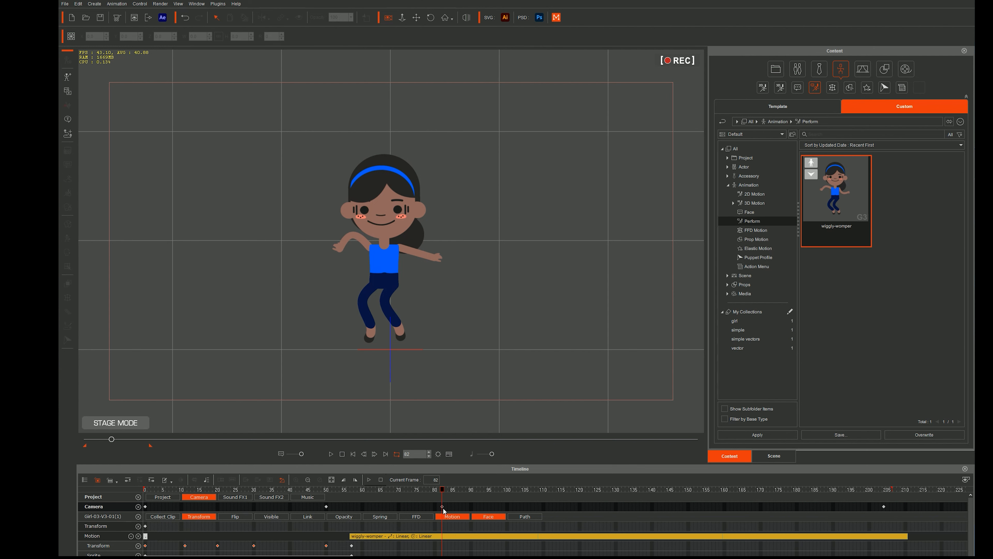
{"action": "mouse_move", "coordinate": [441, 489]}
{"action": "left_mouse_down"}
{"action": "mouse_move", "coordinate": [312, 481]}
{"action": "mouse_move", "coordinate": [465, 490]}
{"action": "mouse_move", "coordinate": [489, 509]}
{"action": "mouse_move", "coordinate": [441, 507]}
{"action": "left_mouse_up"}
{"action": "key", "text": "Delete"}
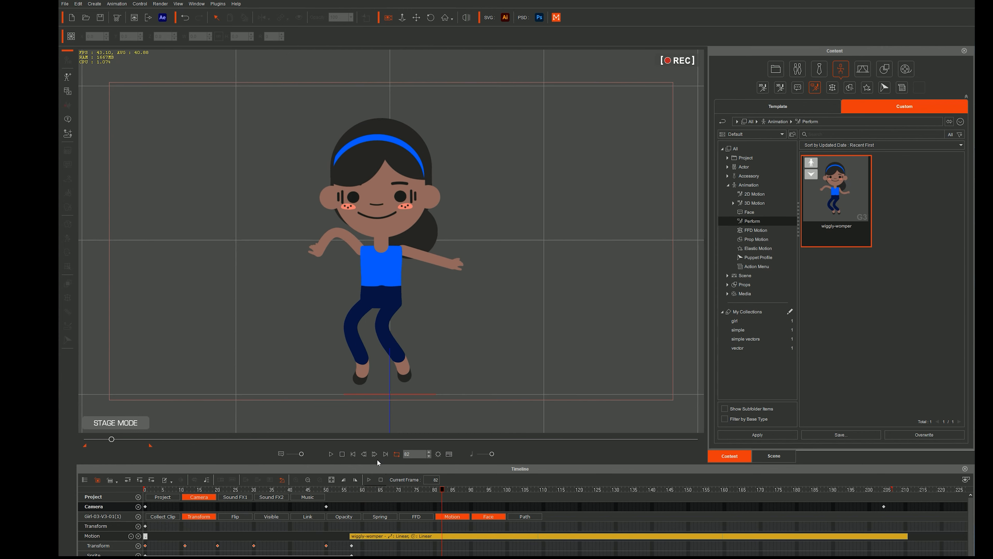
{"action": "left_click", "coordinate": [353, 454]}
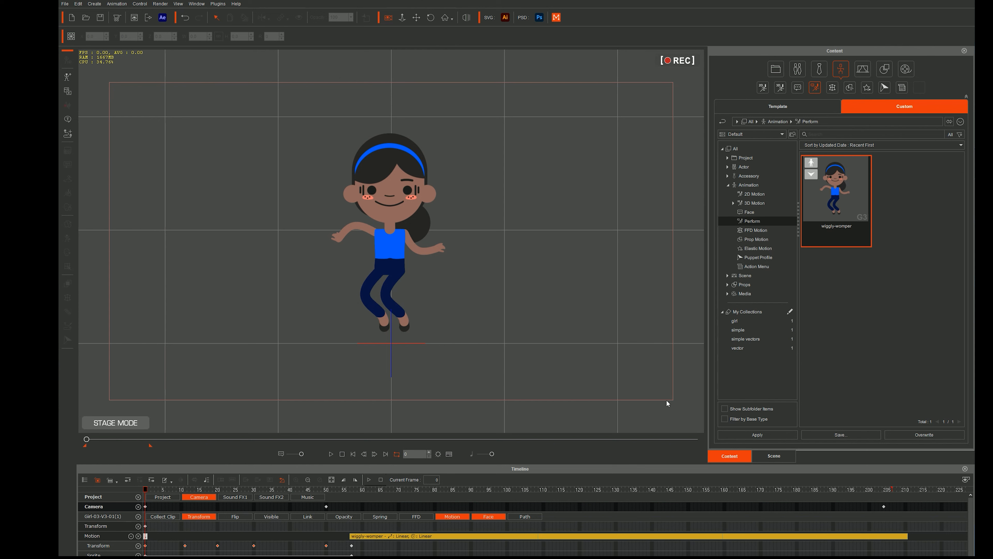
Compare the free editing view with the recorded camera view, and check the scene in the 3D view
{"action": "left_click", "coordinate": [389, 20]}
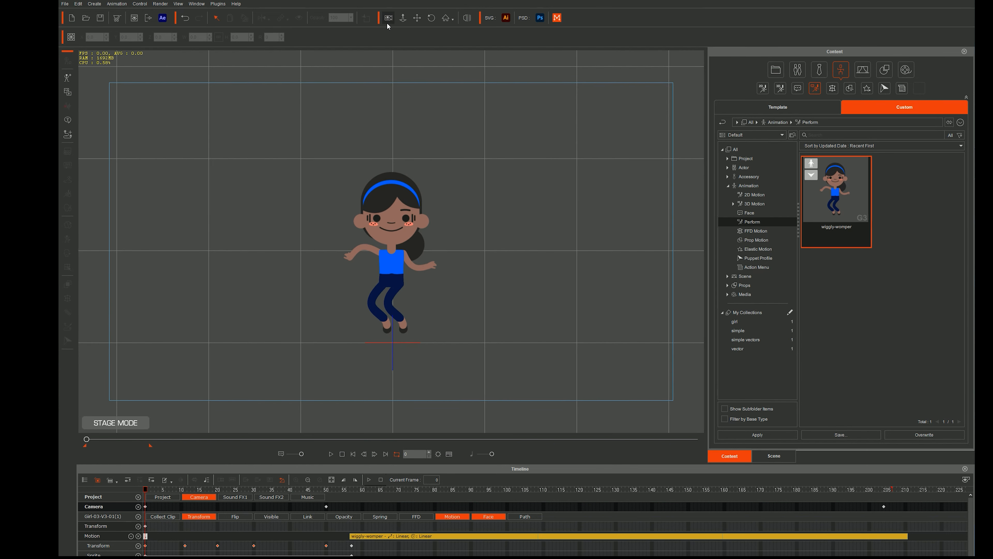
{"action": "left_click_drag", "start_coordinate": [482, 182], "coordinate": [640, 117]}
{"action": "scroll", "coordinate": [450, 301], "scroll_direction": "down", "scroll_amount": 3}
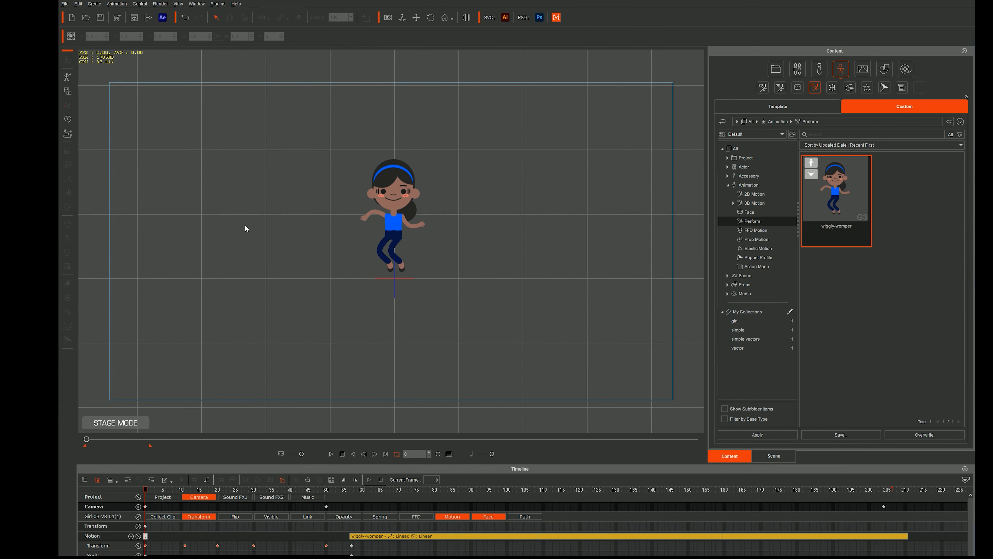
{"action": "left_click", "coordinate": [388, 17]}
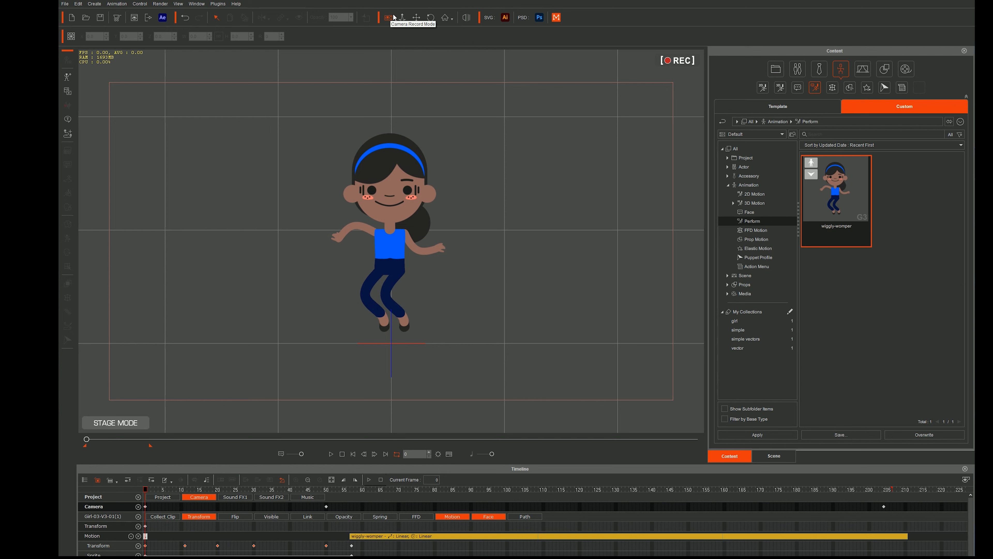
{"action": "left_click", "coordinate": [466, 17]}
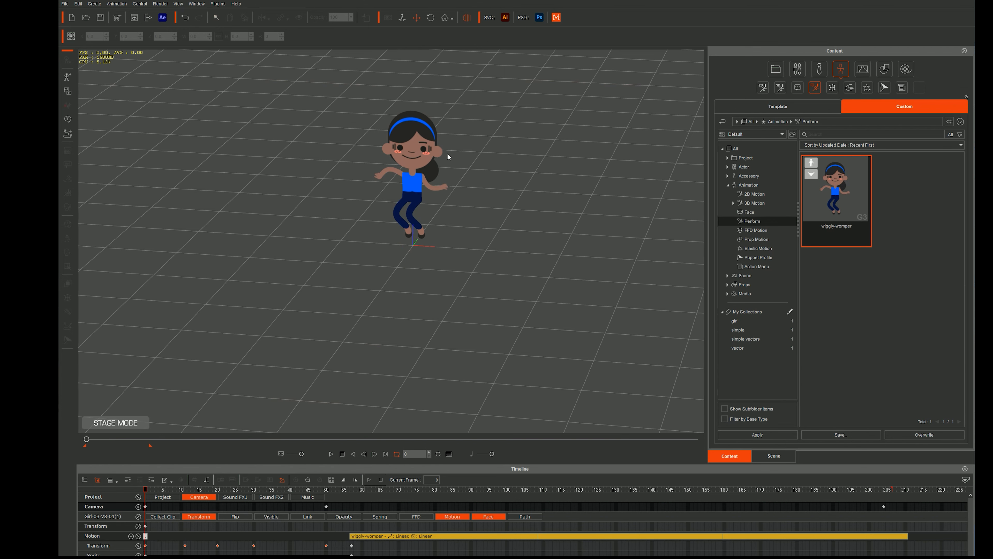
{"action": "left_click", "coordinate": [416, 18]}
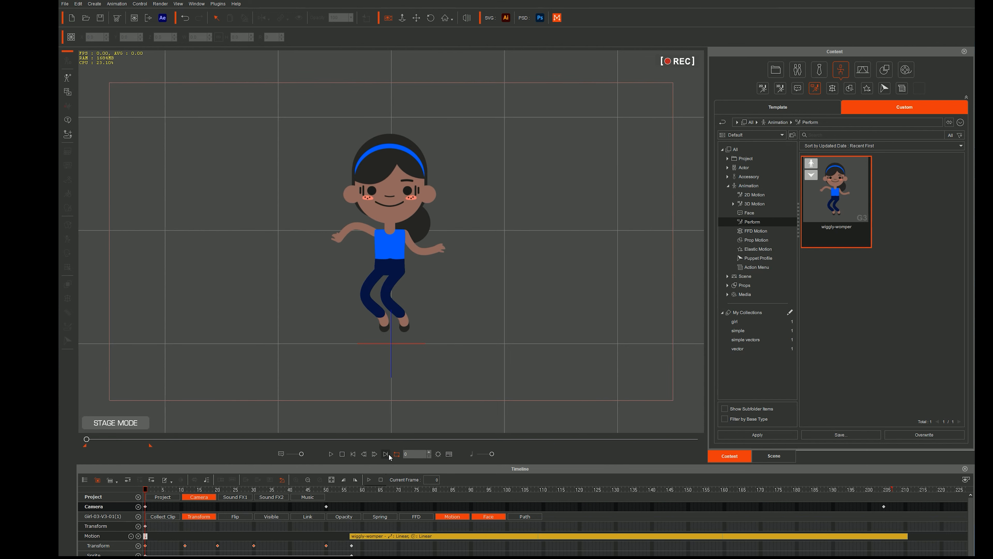
Scrub and play the timeline to review the camera animation up to frame 208, and return to the first frame
{"action": "left_click", "coordinate": [500, 489]}
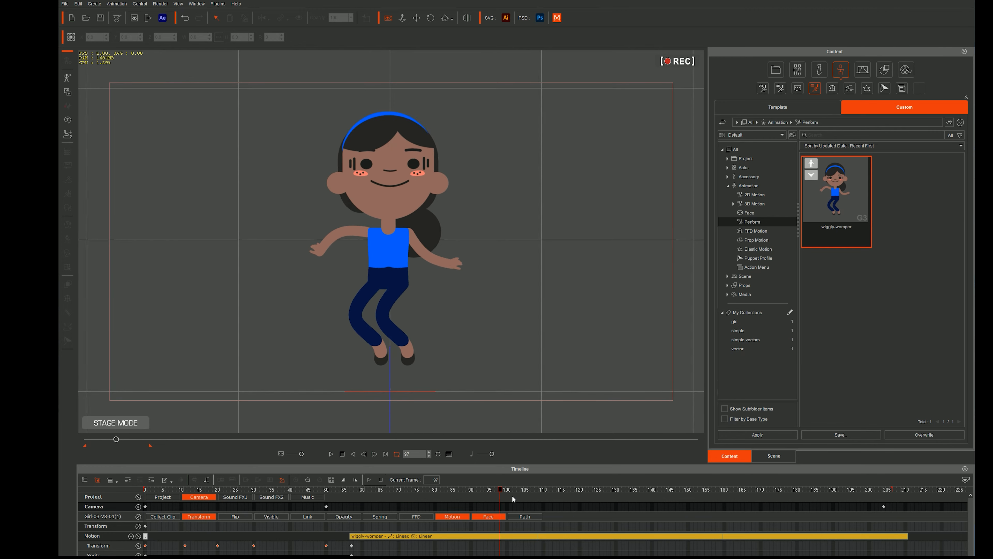
{"action": "left_click_drag", "start_coordinate": [509, 489], "coordinate": [146, 489]}
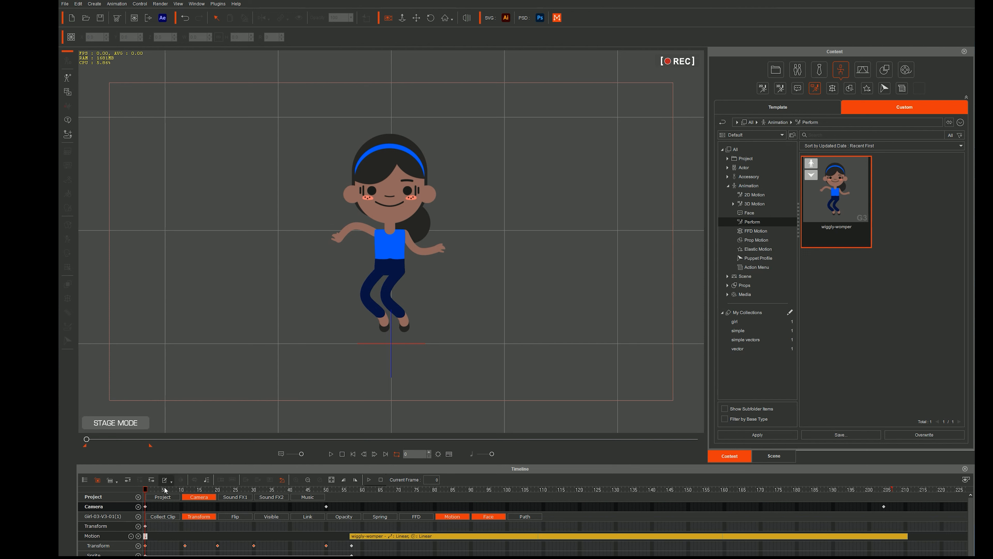
{"action": "left_click_drag", "start_coordinate": [165, 490], "coordinate": [892, 490]}
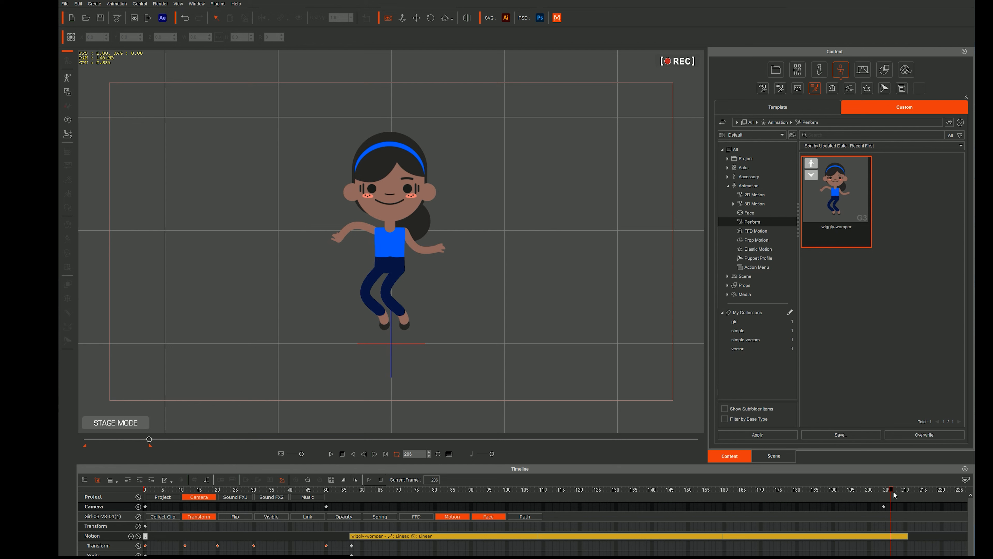
{"action": "left_click", "coordinate": [901, 491]}
{"action": "left_click_drag", "start_coordinate": [902, 491], "coordinate": [899, 491]}
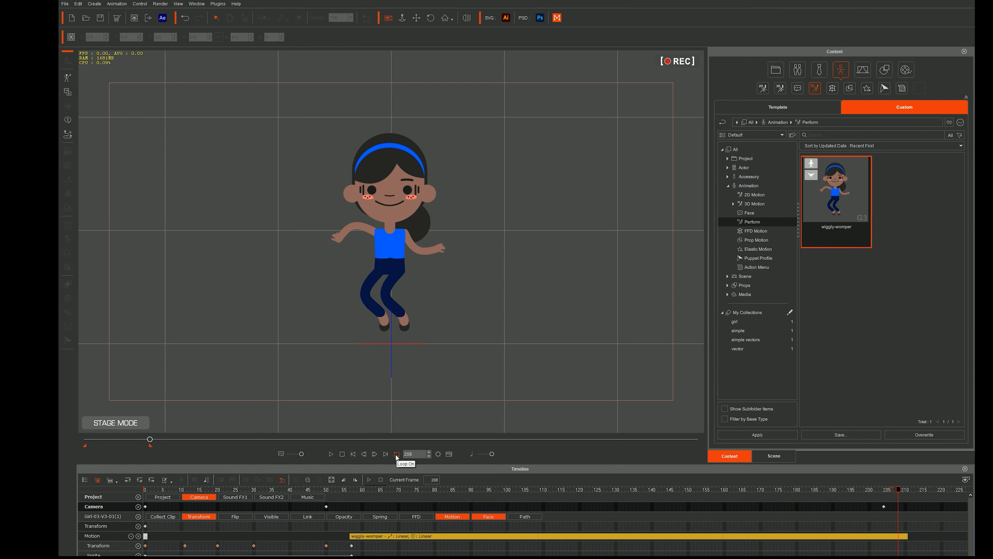
{"action": "left_click", "coordinate": [331, 454]}
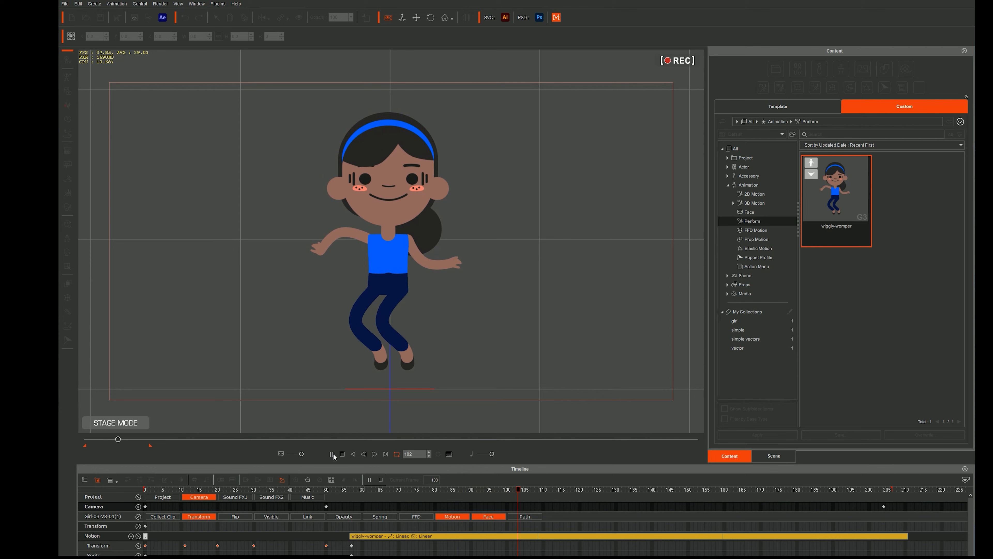
{"action": "left_click", "coordinate": [353, 454]}
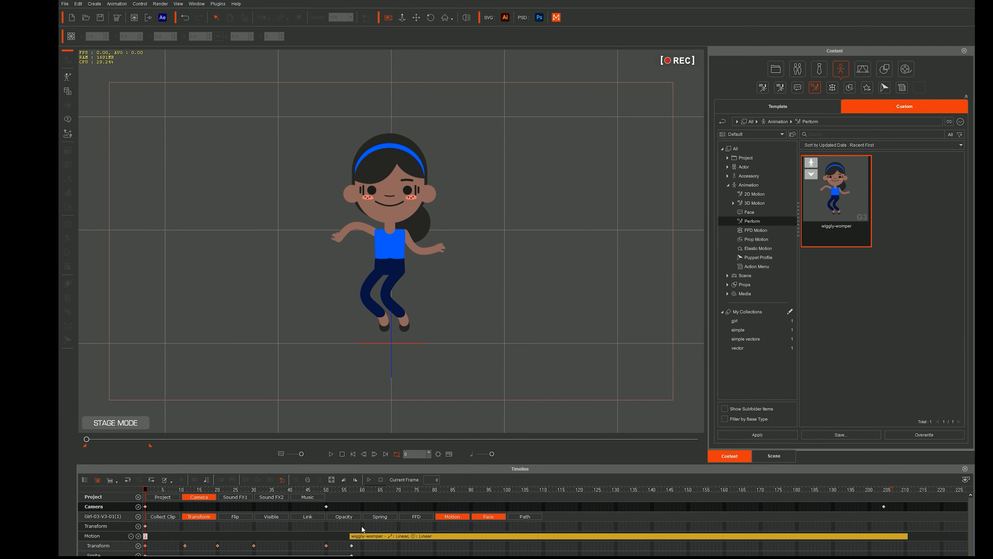
Open the video render settings and set the frame size to 4K 2160p (3840x2160)
{"action": "left_click", "coordinate": [162, 7]}
{"action": "left_click", "coordinate": [172, 26]}
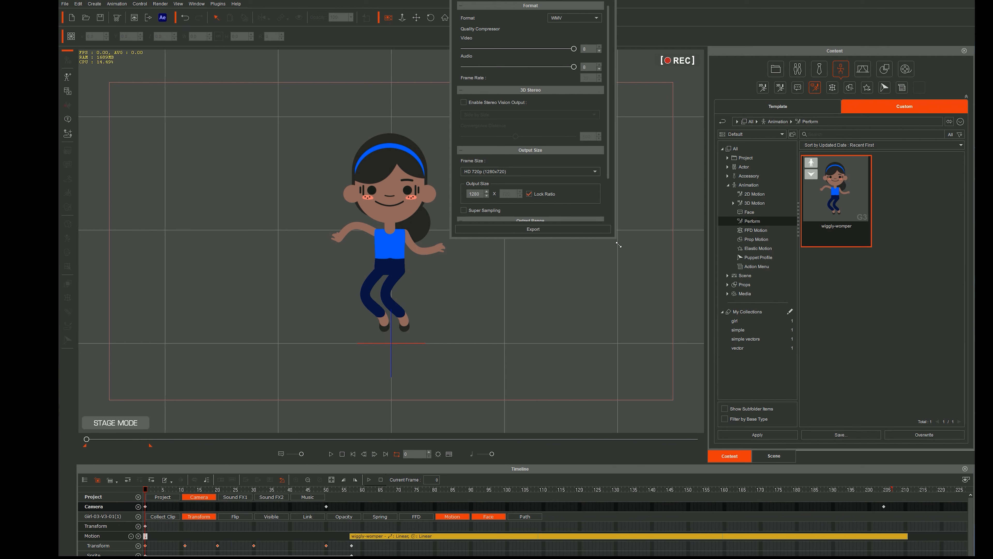
{"action": "scroll", "coordinate": [494, 127], "scroll_direction": "down", "scroll_amount": 2}
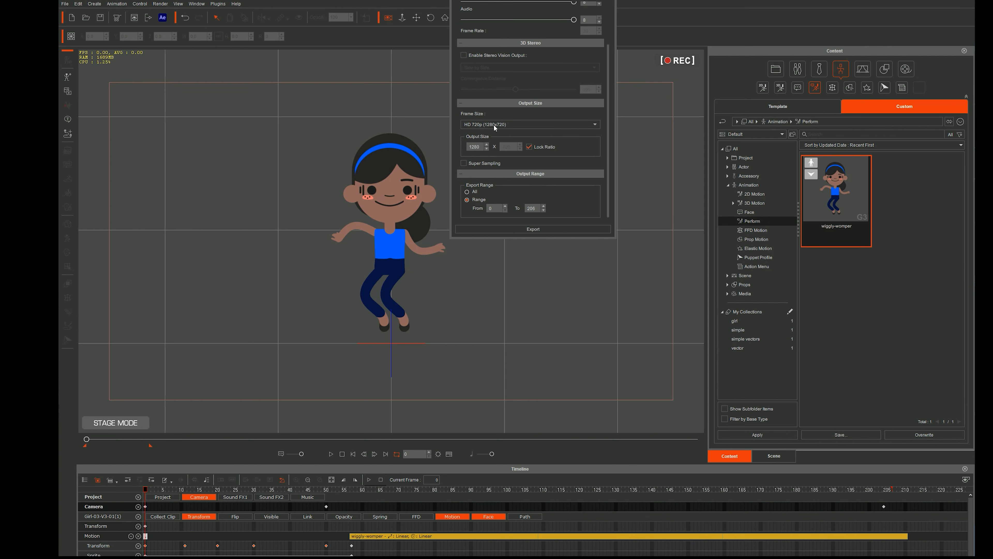
{"action": "double_click", "coordinate": [477, 148]}
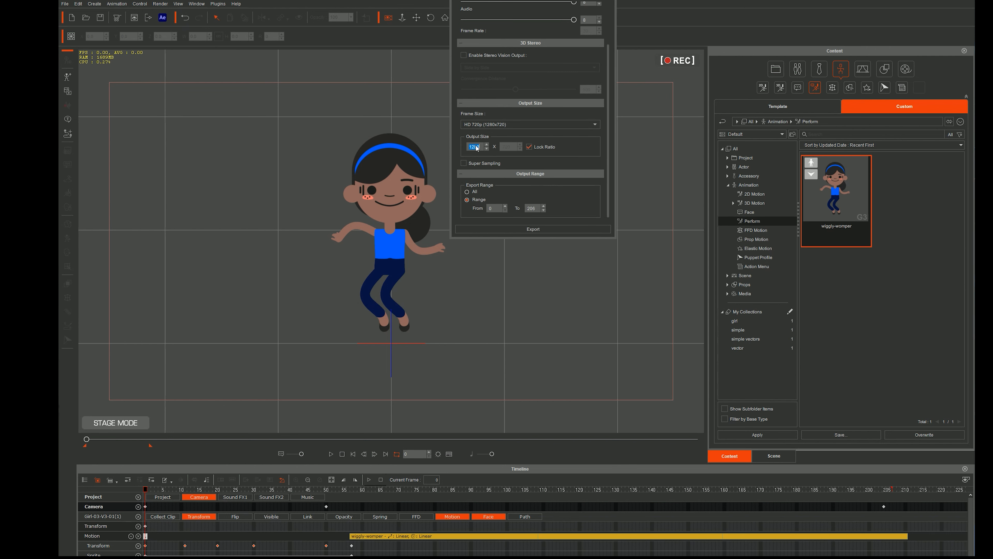
{"action": "left_click", "coordinate": [478, 124]}
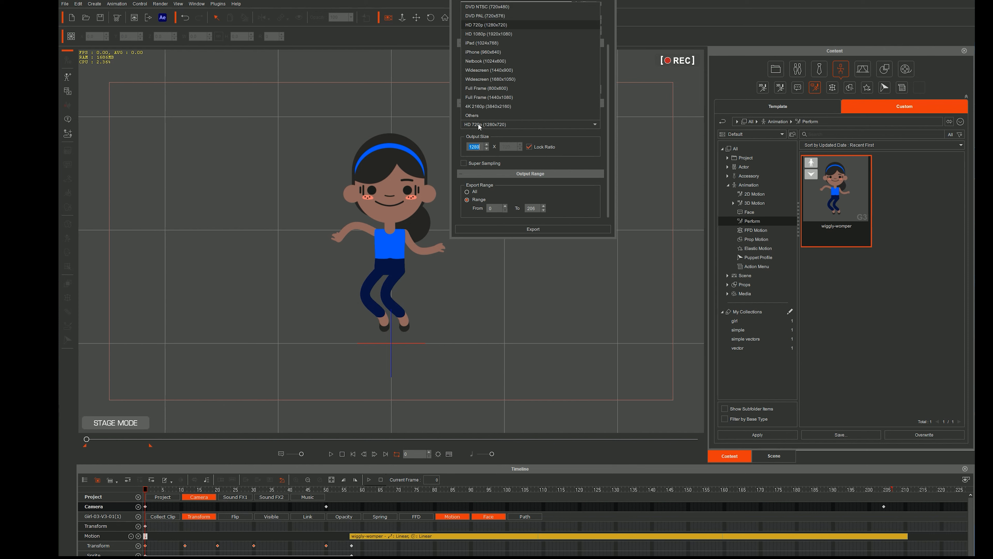
{"action": "left_click", "coordinate": [486, 105]}
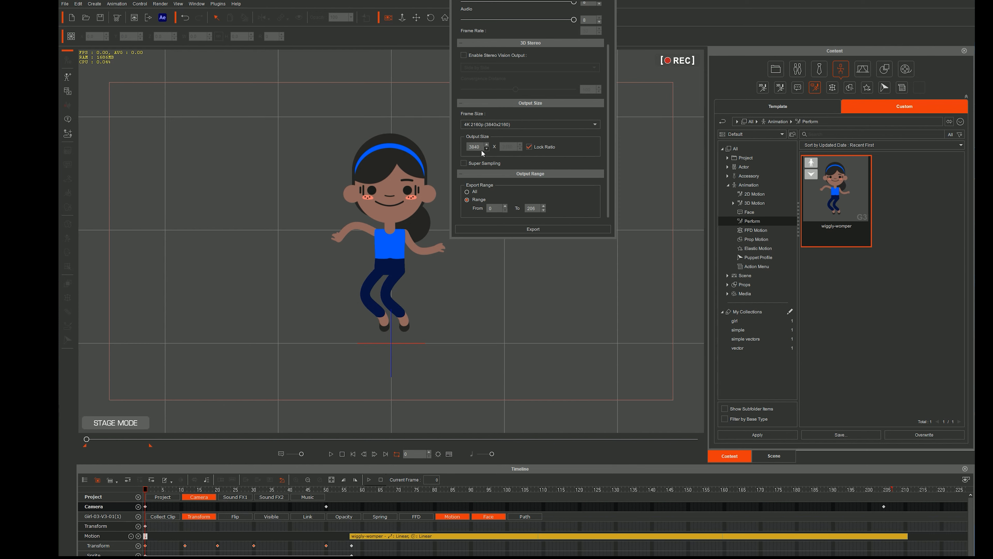
{"action": "left_click", "coordinate": [476, 193]}
{"action": "left_click", "coordinate": [476, 201]}
{"action": "key", "text": "Escape"}
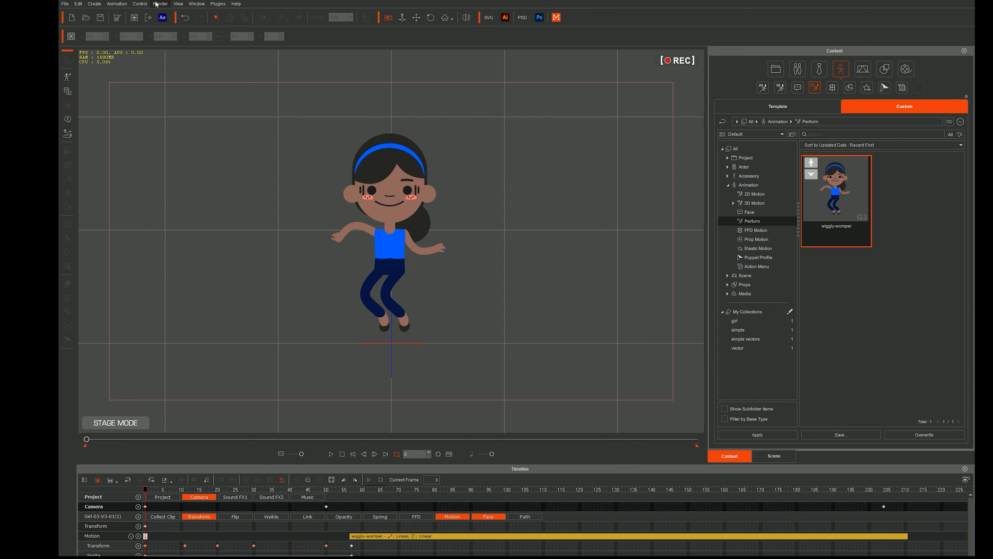
Reopen the video render settings and limit the export range to end at frame 205
{"action": "left_click", "coordinate": [158, 5]}
{"action": "left_click", "coordinate": [173, 27]}
{"action": "left_click", "coordinate": [467, 199]}
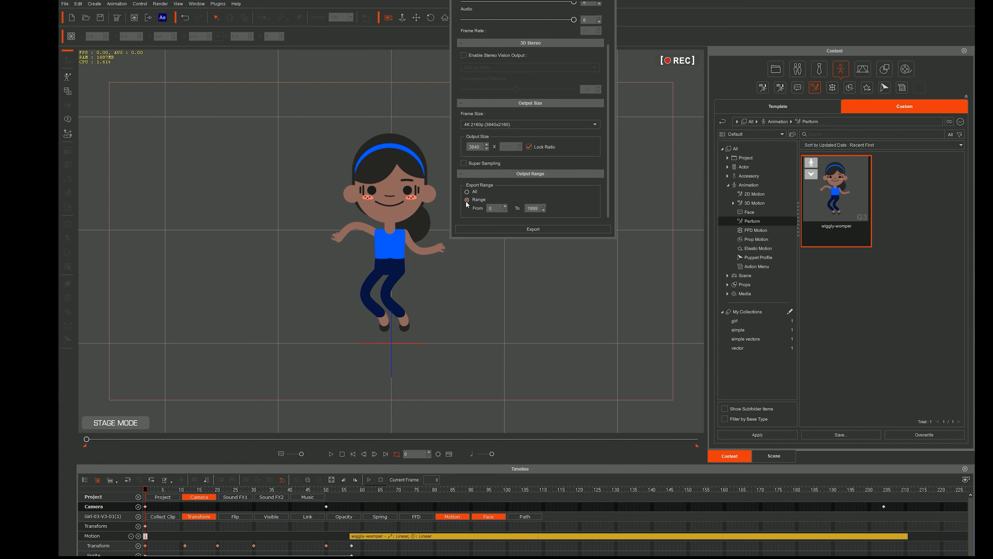
{"action": "double_click", "coordinate": [533, 208]}
{"action": "type", "text": "205"}
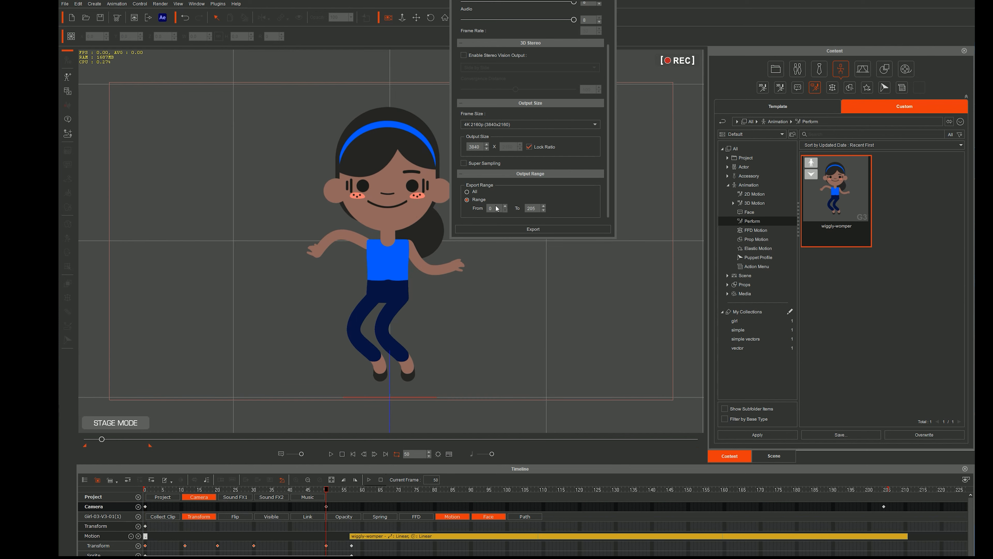
Set the video export format to MOV, and review its transparency, frame rate and output range options
{"action": "scroll", "coordinate": [566, 193], "scroll_direction": "up", "scroll_amount": 2}
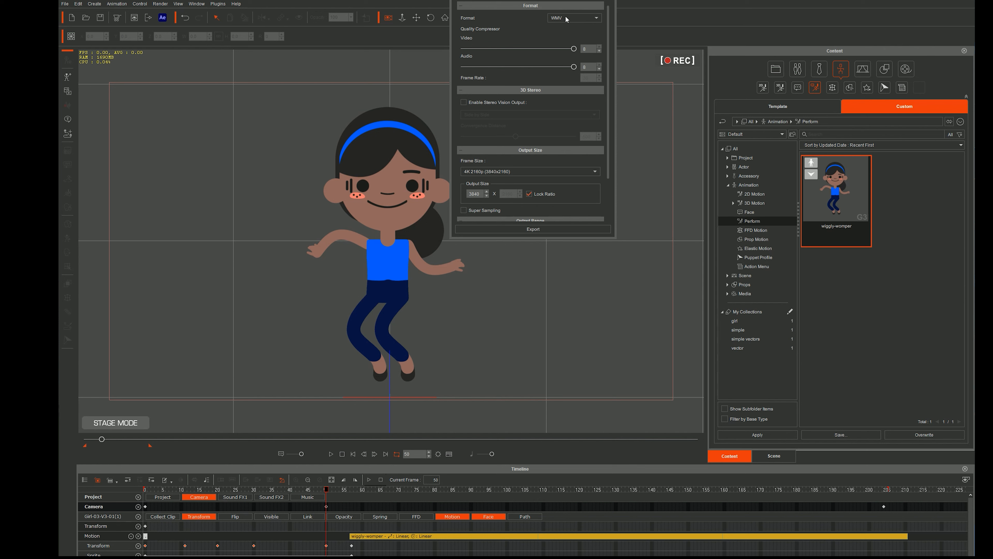
{"action": "left_click", "coordinate": [587, 19]}
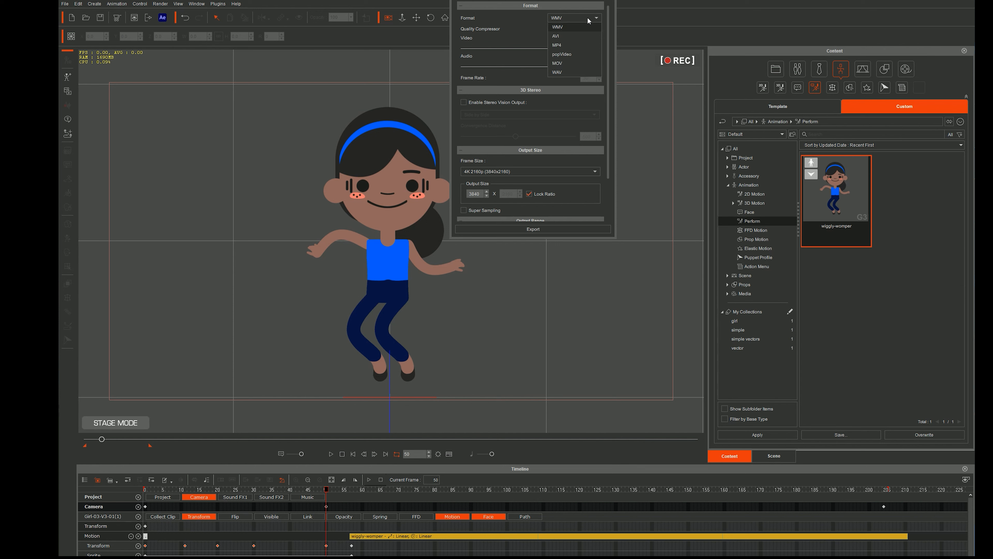
{"action": "left_click", "coordinate": [568, 62]}
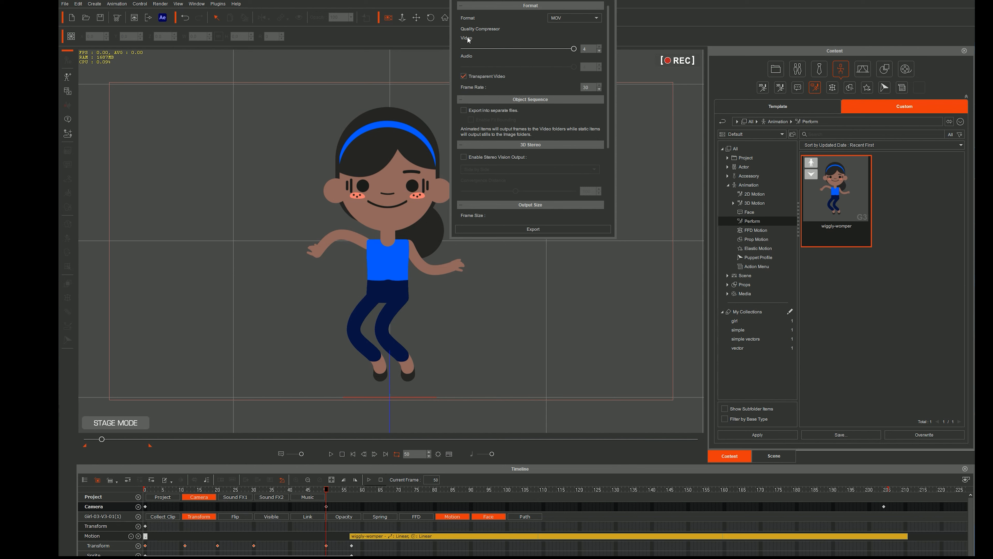
{"action": "scroll", "coordinate": [547, 114], "scroll_direction": "down", "scroll_amount": 1}
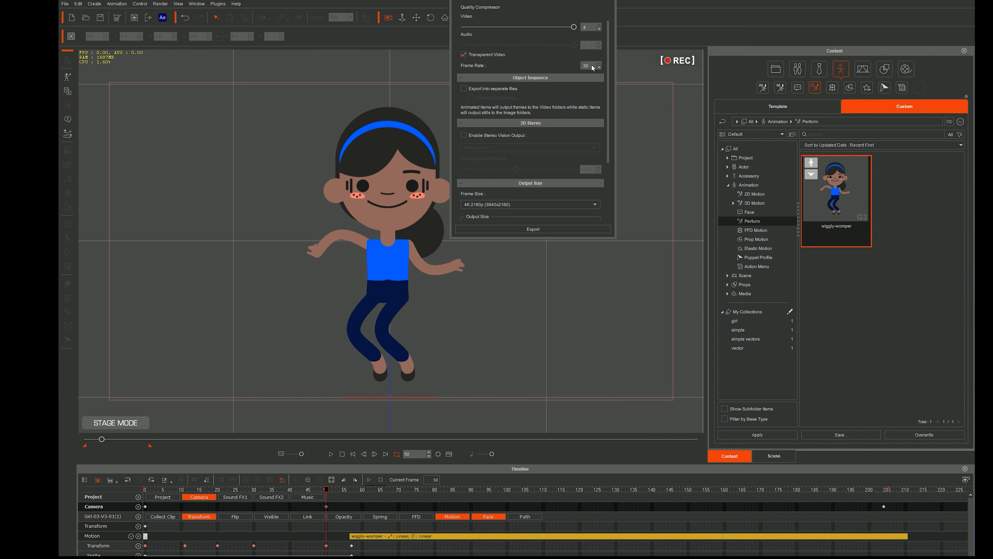
{"action": "scroll", "coordinate": [525, 123], "scroll_direction": "down", "scroll_amount": 1}
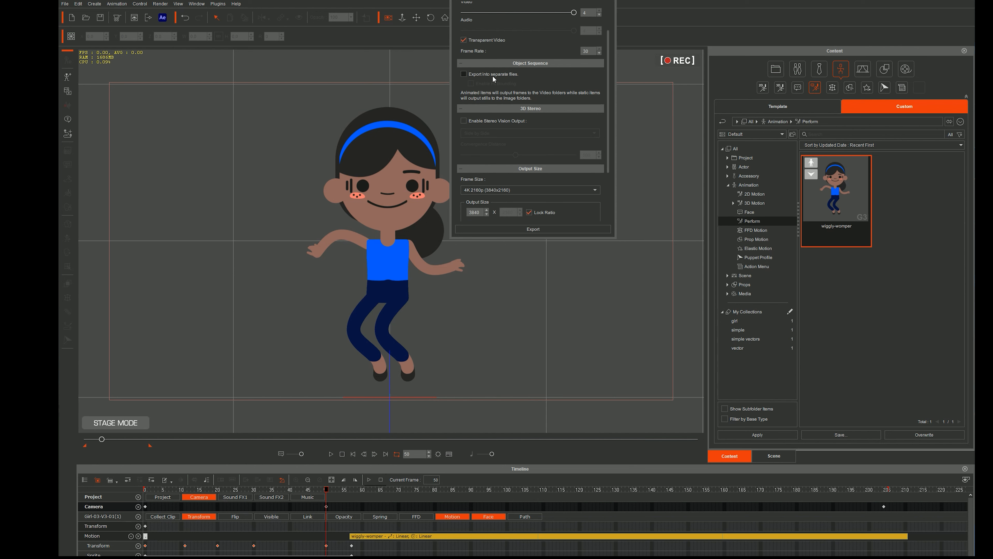
{"action": "scroll", "coordinate": [486, 73], "scroll_direction": "down", "scroll_amount": 3}
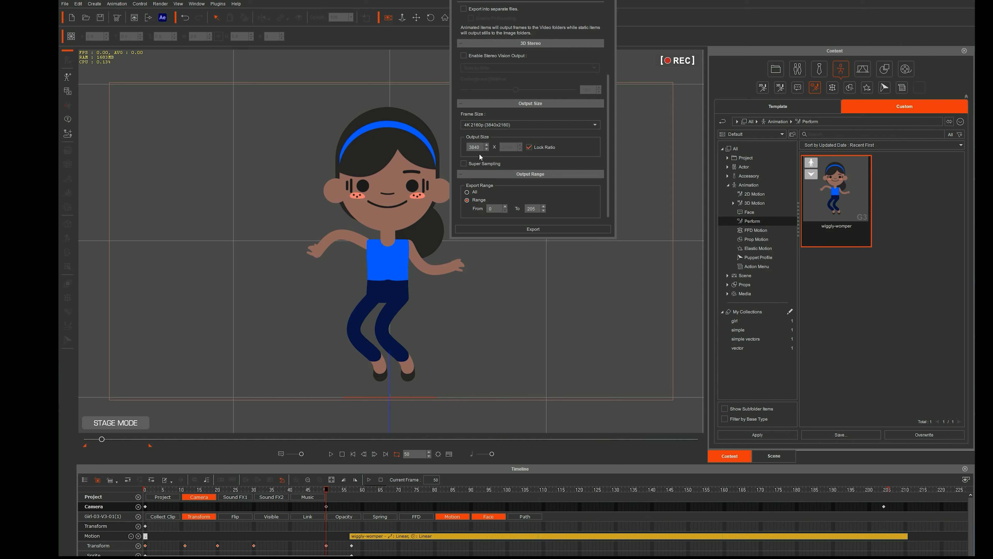
Unlock the output size ratio, set the size to 1080 x 1920 for a vertical video, and close the render settings
{"action": "scroll", "coordinate": [480, 154], "scroll_direction": "up", "scroll_amount": 1}
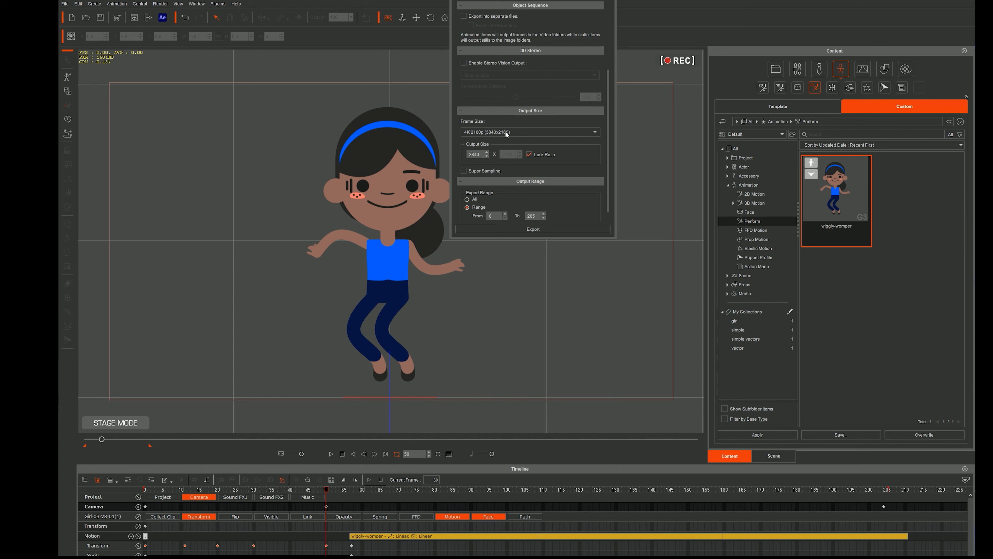
{"action": "left_click", "coordinate": [529, 154]}
{"action": "double_click", "coordinate": [473, 155]}
{"action": "type", "text": "1"}
{"action": "type", "text": "080"}
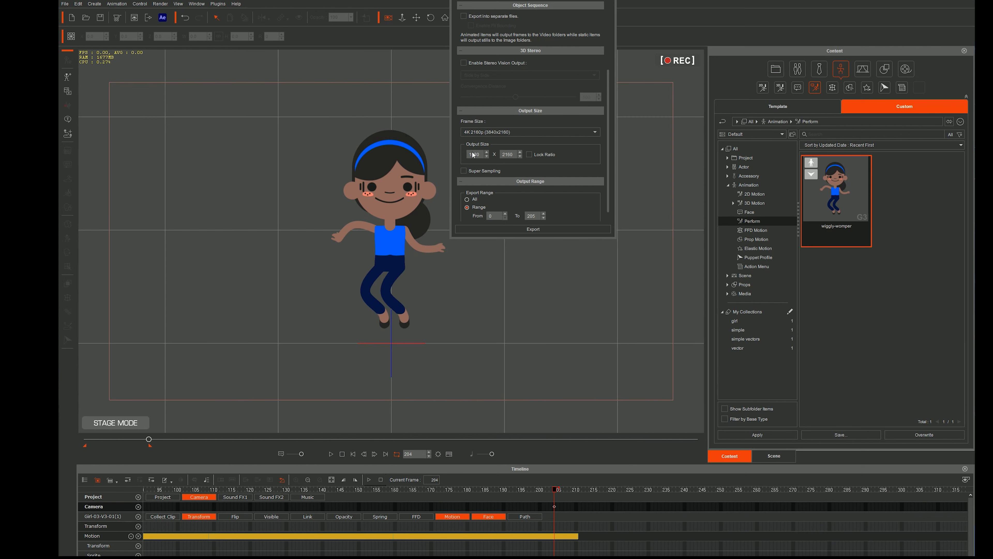
{"action": "double_click", "coordinate": [504, 155]}
{"action": "type", "text": "1920"}
{"action": "key", "text": "Home"}
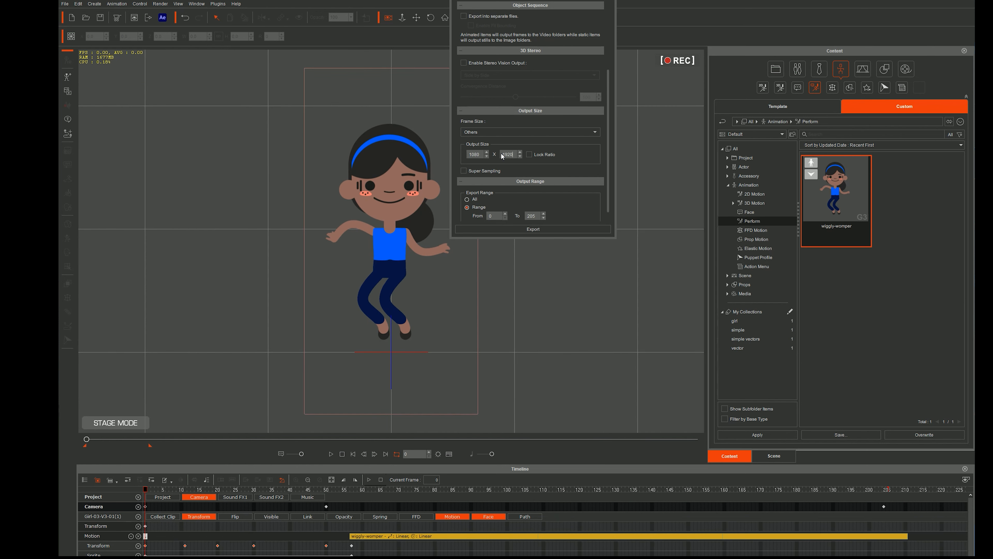
{"action": "left_click", "coordinate": [518, 52]}
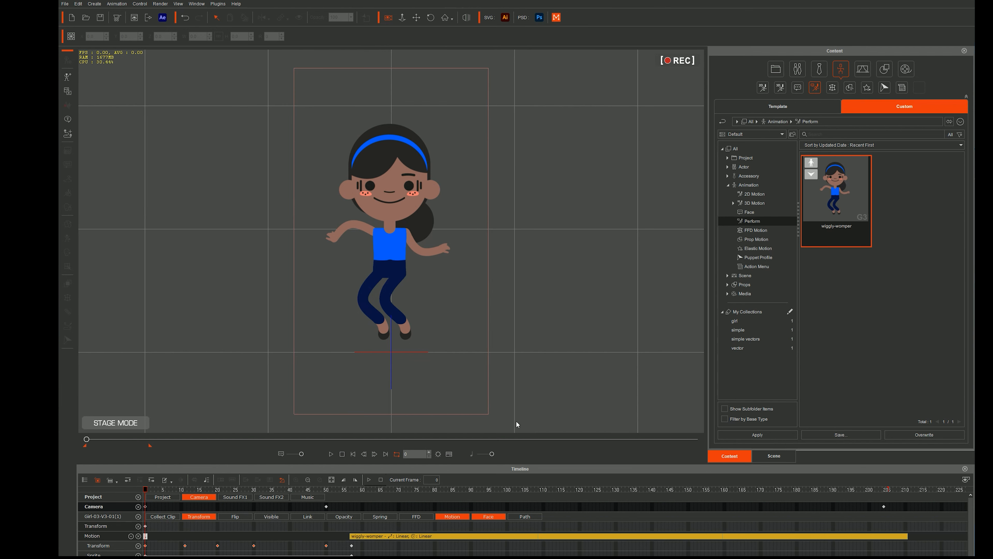
Reopen the video render settings and start exporting the vertical MOV video
{"action": "left_click", "coordinate": [161, 3]}
{"action": "left_click", "coordinate": [481, 164]}
{"action": "left_click", "coordinate": [160, 4]}
{"action": "left_click", "coordinate": [180, 26]}
{"action": "scroll", "coordinate": [567, 204], "scroll_direction": "up", "scroll_amount": 1}
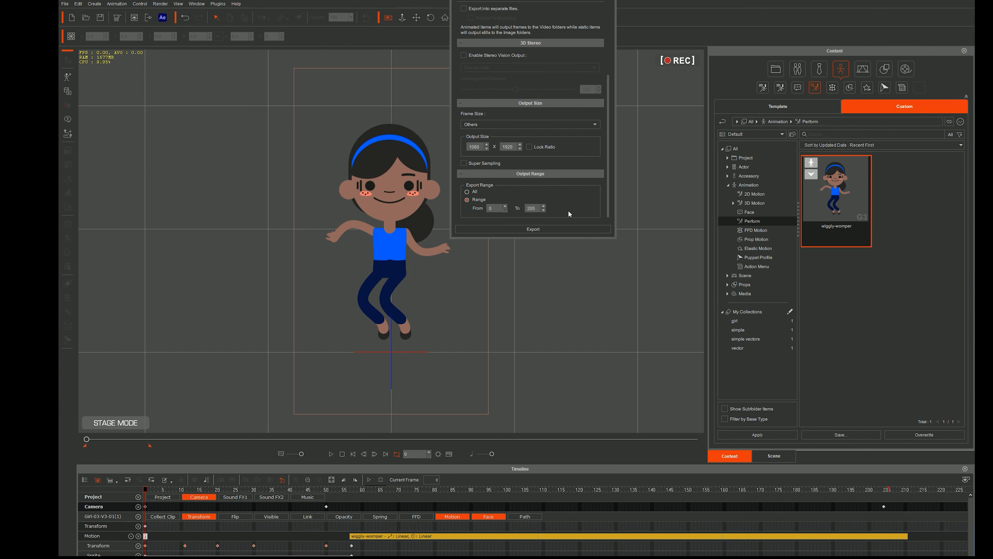
{"action": "left_click", "coordinate": [536, 229]}
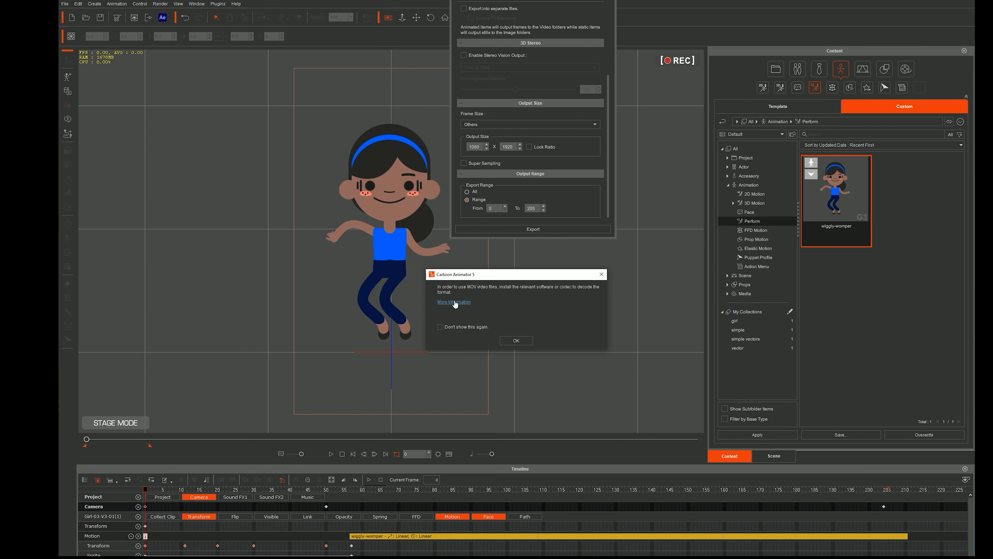
{"action": "left_click", "coordinate": [514, 340]}
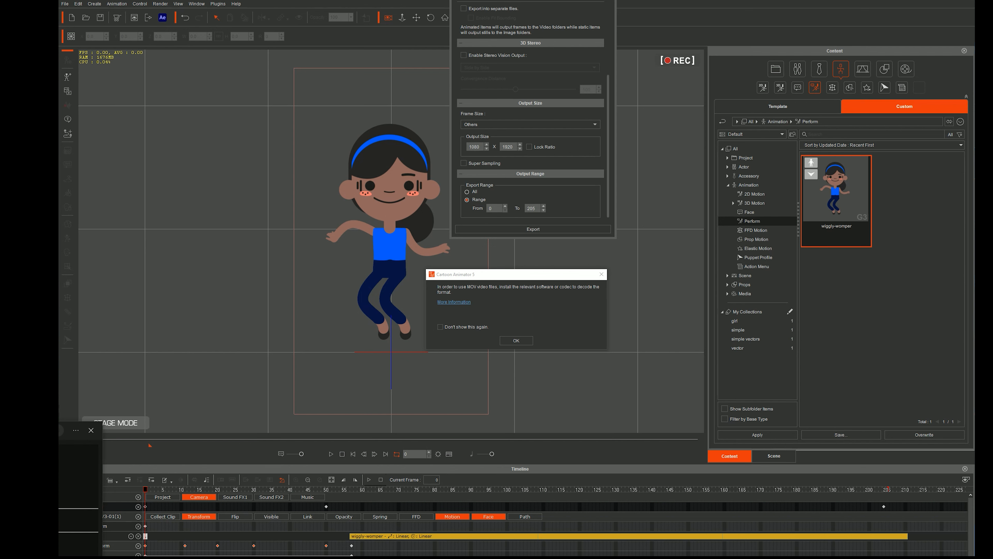
Launch VLC media player as an example of a MOV-capable player, and close it again
{"action": "key", "text": "Return"}
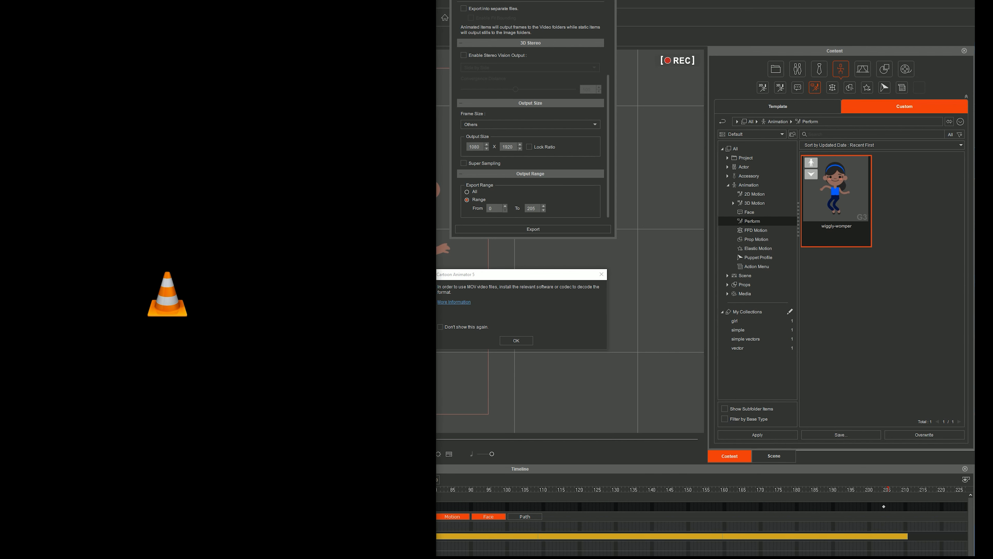
{"action": "left_click_drag", "start_coordinate": [51, 0], "coordinate": [376, 75]}
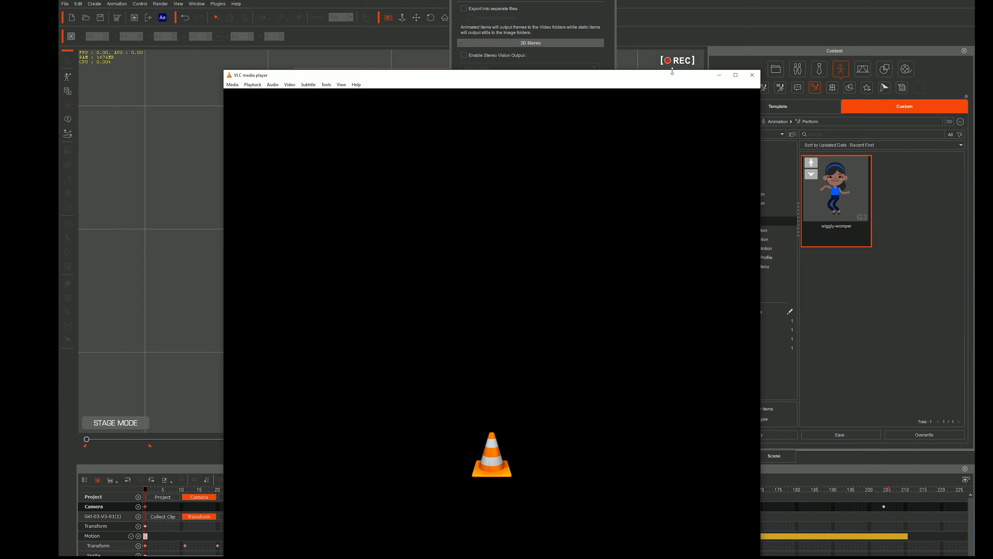
{"action": "left_click", "coordinate": [751, 75]}
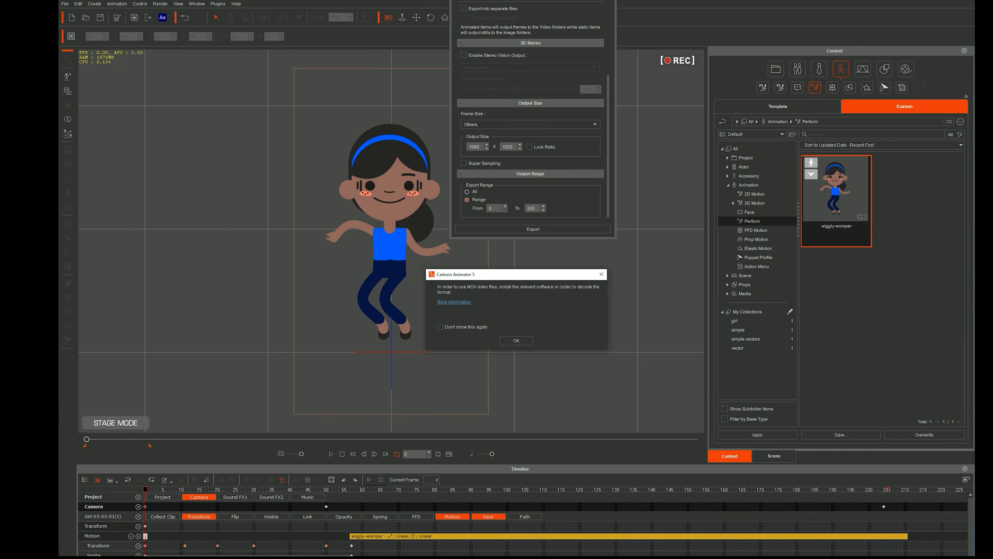
Switch to the web browser, search for VLC media player in a new tab, and open its official VideoLAN download page
{"action": "key", "text": "alt+Tab"}
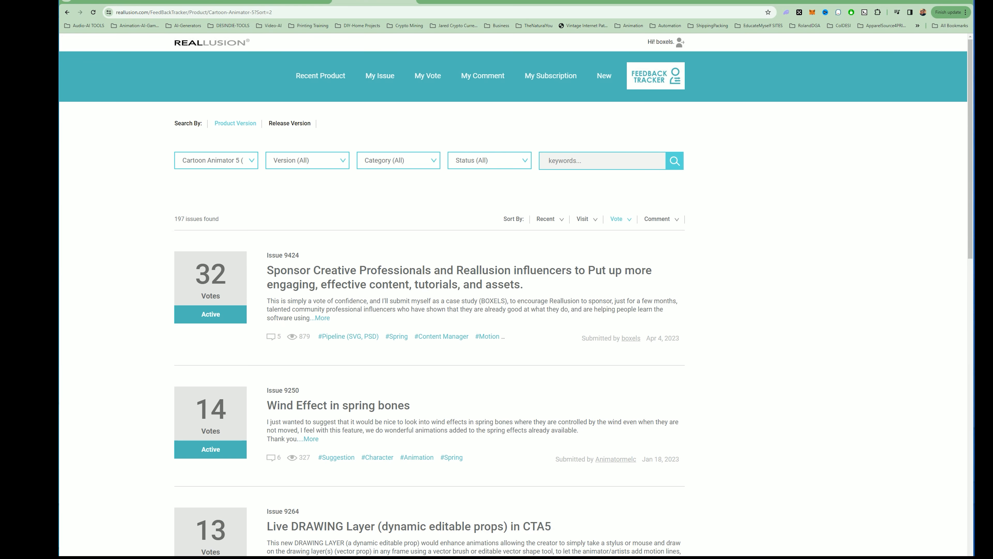
{"action": "key", "text": "ctrl+t"}
{"action": "type", "text": "vlc m"}
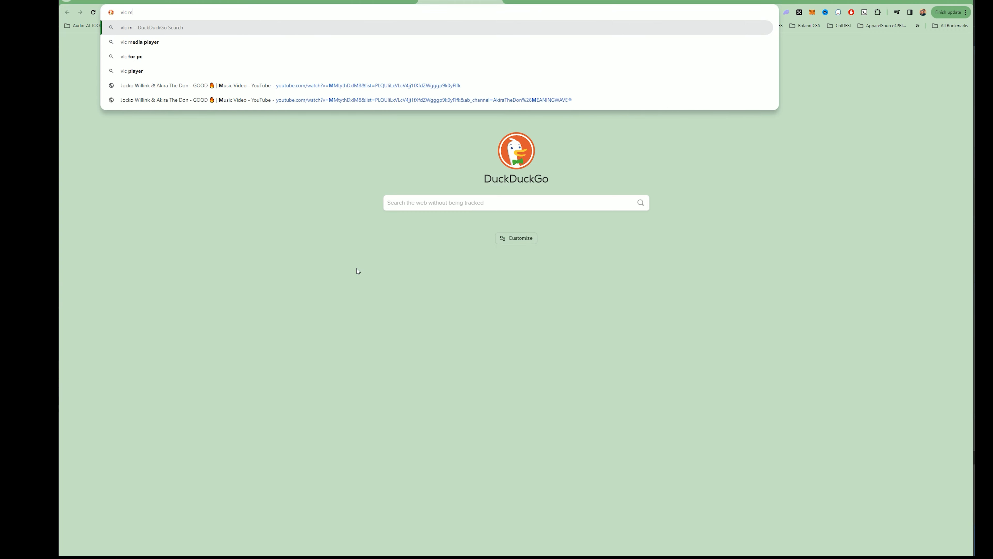
{"action": "key", "text": "Down"}
{"action": "key", "text": "Return"}
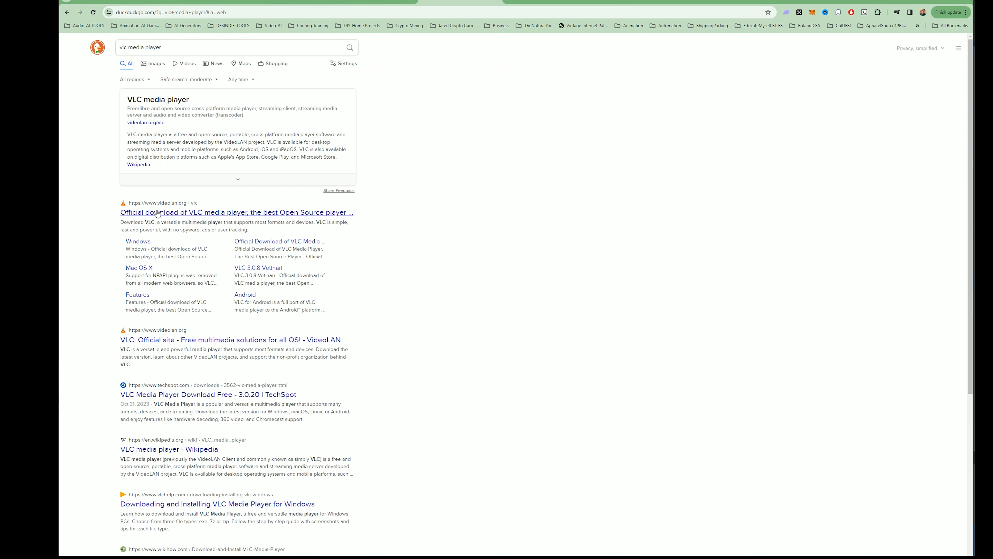
{"action": "left_click", "coordinate": [151, 215]}
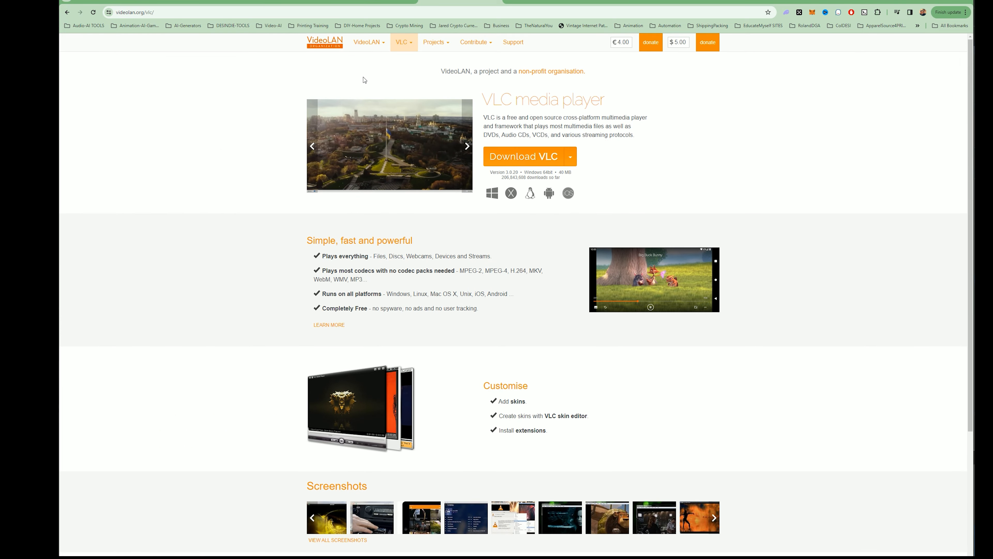
{"action": "mouse_move", "coordinate": [403, 43]}
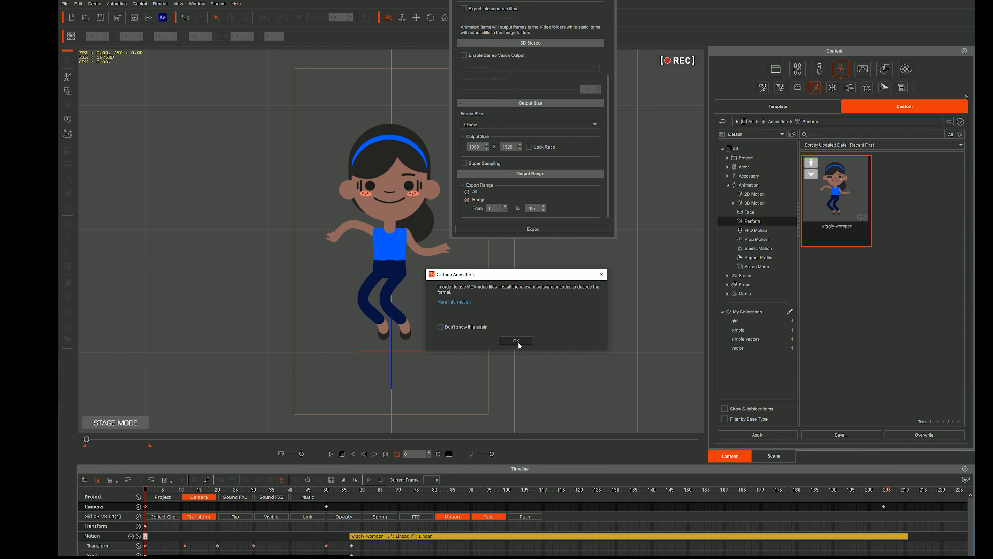
Accept the MOV codec notice to reach the file saving dialog, and cancel the export
{"action": "left_click", "coordinate": [517, 340]}
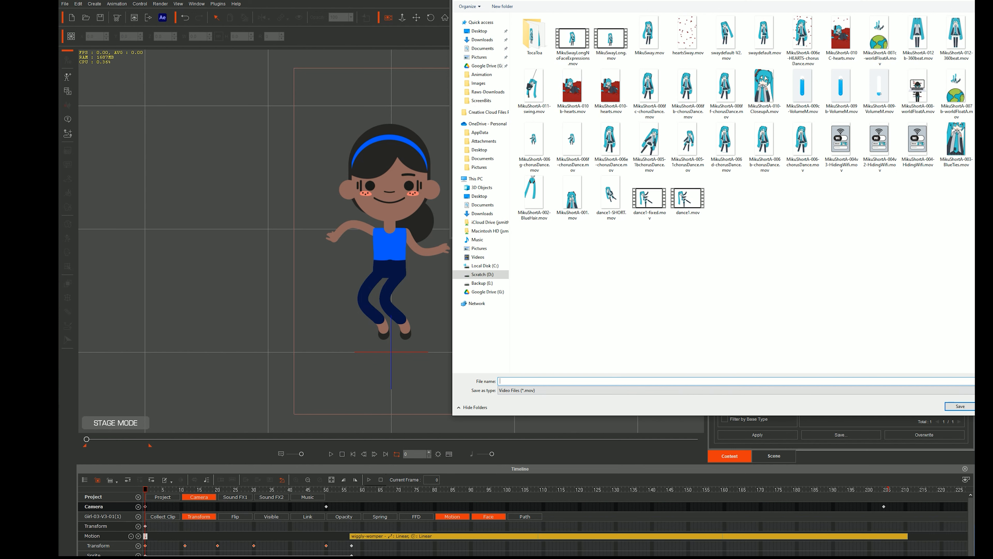
{"action": "key", "text": "Escape"}
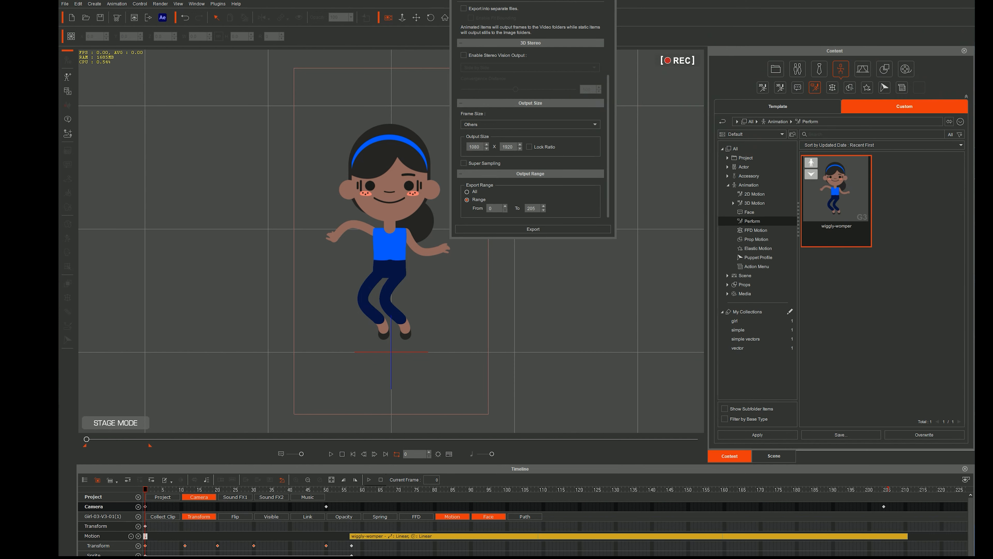
{"action": "key", "text": "Escape"}
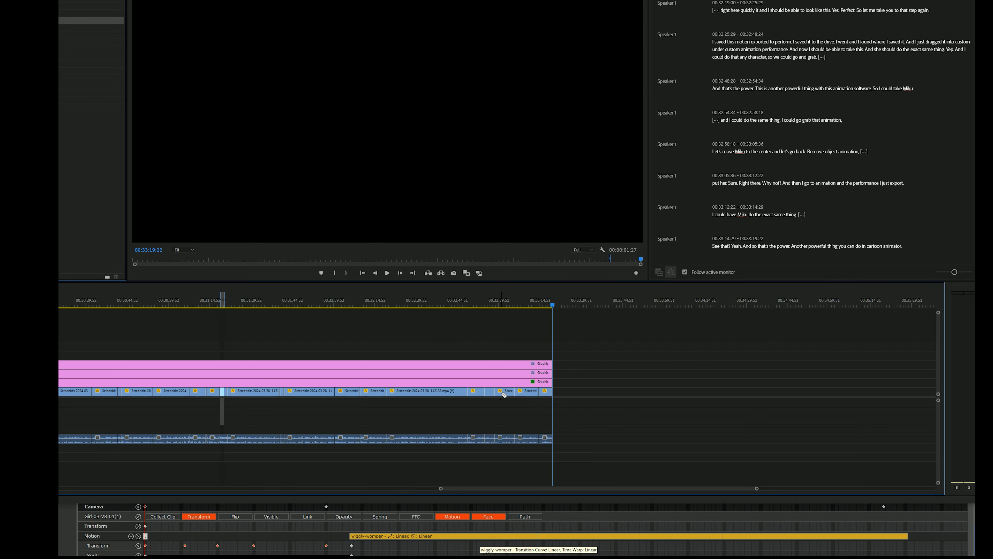
In Premiere Pro, scrub the tutorial timeline back to the section showing the two girls side by side
{"action": "left_click", "coordinate": [426, 304]}
{"action": "left_click_drag", "start_coordinate": [316, 310], "coordinate": [349, 305]}
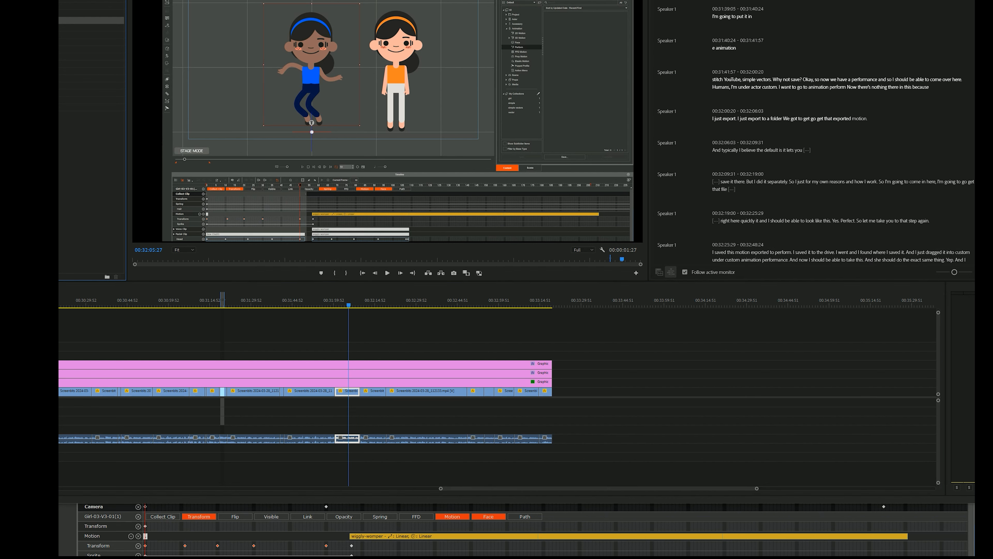
Switch back to Cartoon Animator and select the blue girl on the stage
{"action": "key", "text": "alt+Tab"}
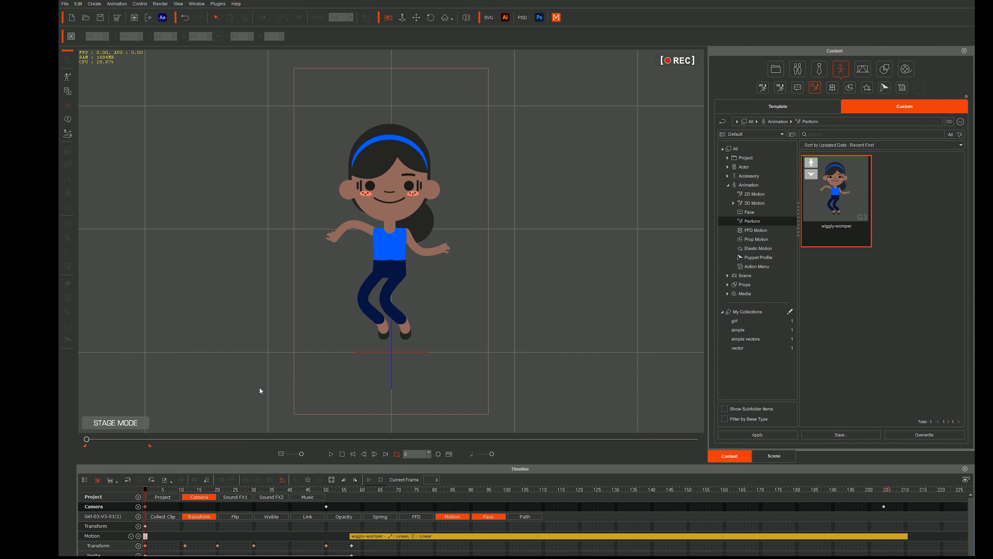
{"action": "left_click", "coordinate": [394, 233]}
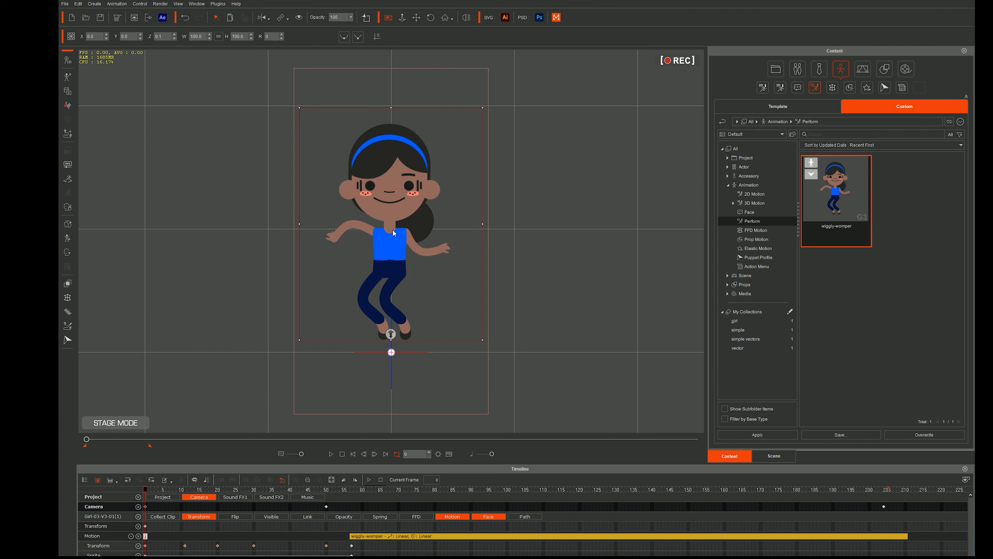